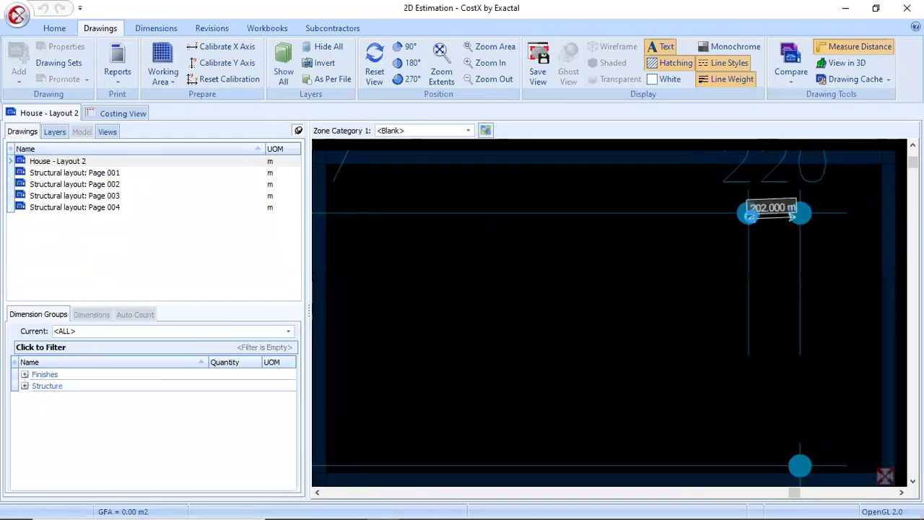
key("Escape")
scroll(691, 296, "down", 4)
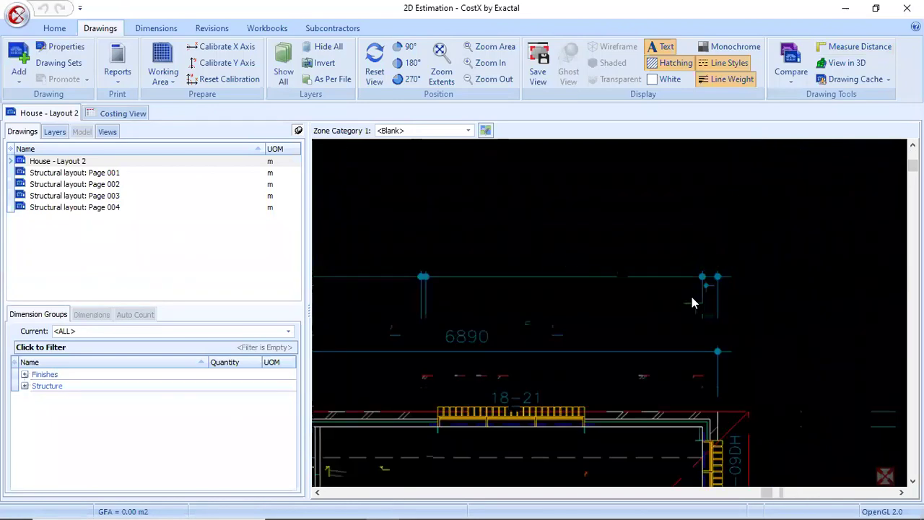
left_click(219, 50)
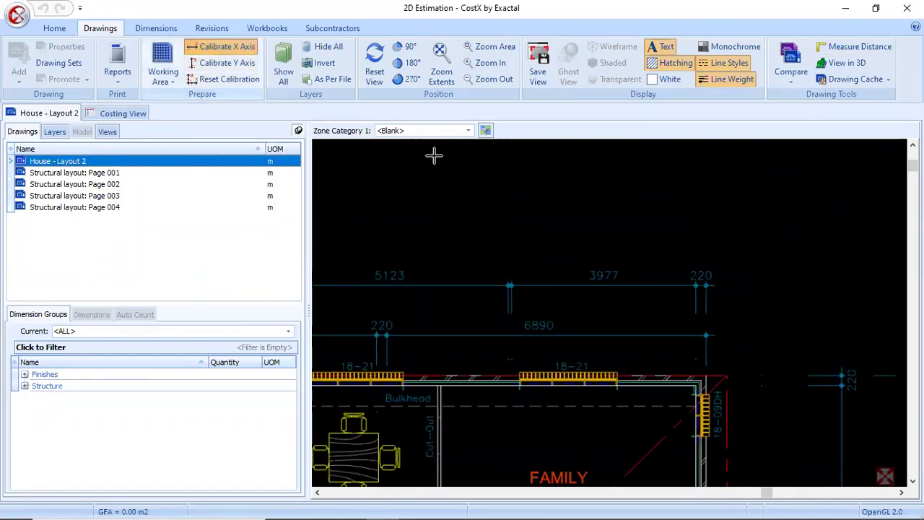
scroll(476, 309, "up", 2)
scroll(635, 284, "down", 3)
scroll(491, 324, "up", 5)
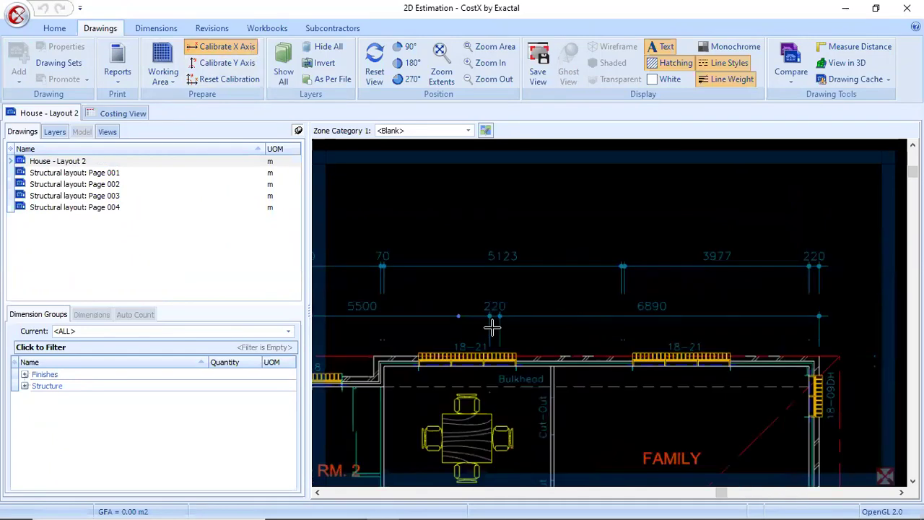
scroll(523, 289, "up", 2)
left_click(514, 258)
left_click(593, 260)
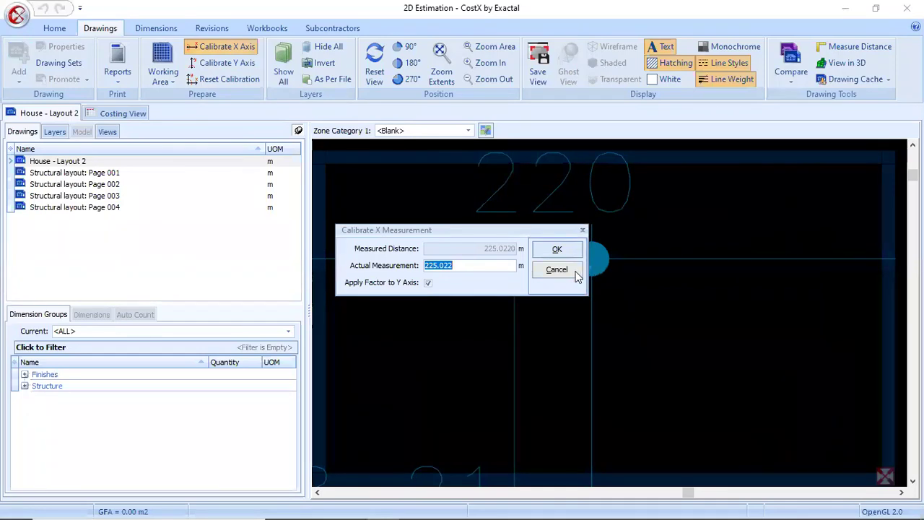
left_click(576, 273)
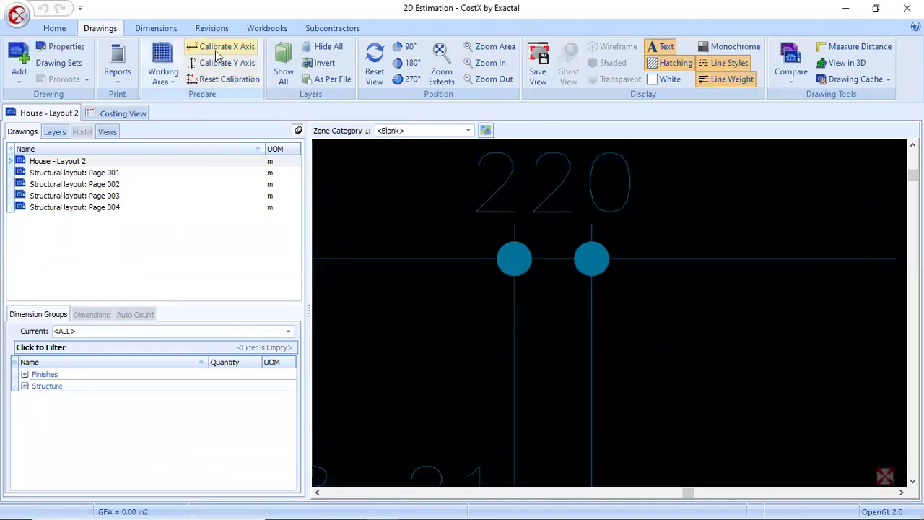
- Calibrate the X axis between the centres of the two 220 dimension markers to 0.22 m, applying the factor to the Y axis
left_click(189, 45)
scroll(505, 247, "up", 3)
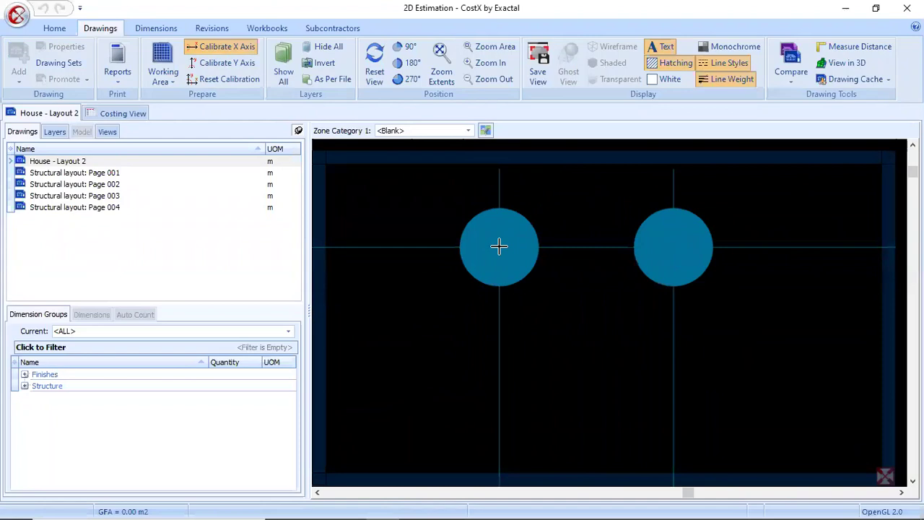
left_click(498, 246)
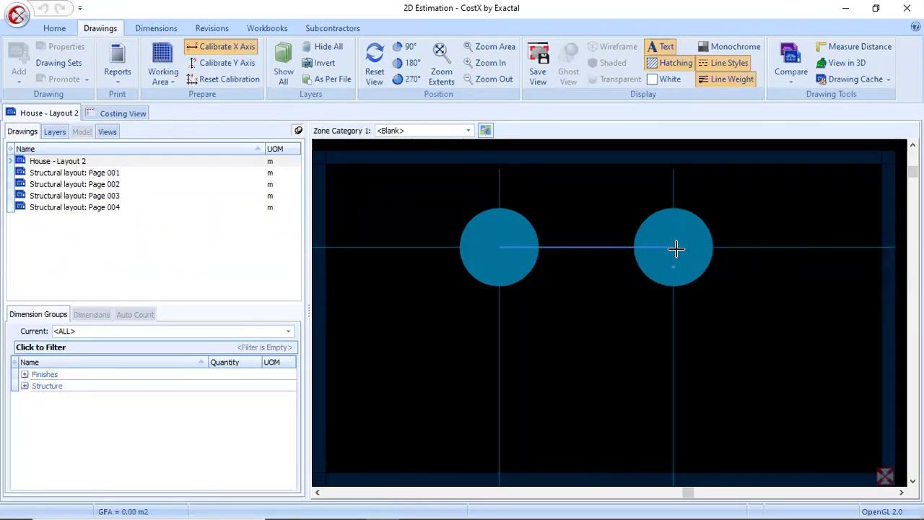
left_click(676, 249)
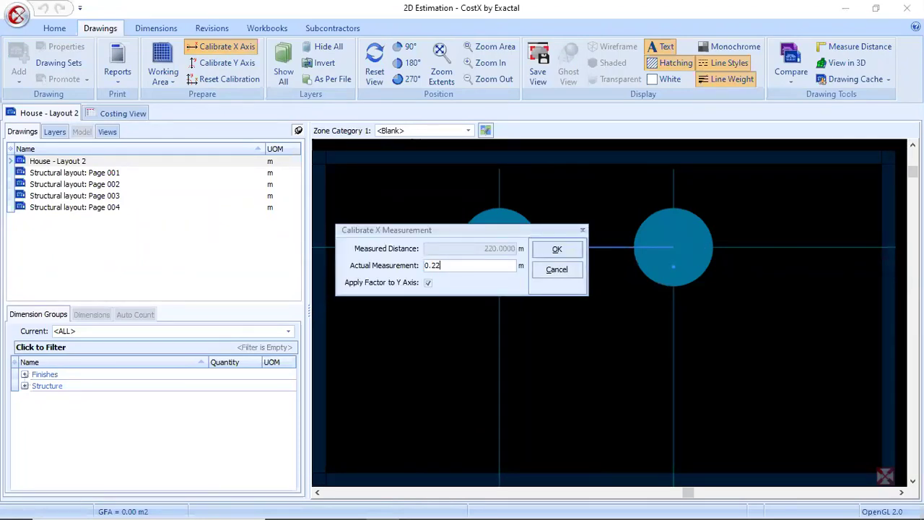
left_click(559, 246)
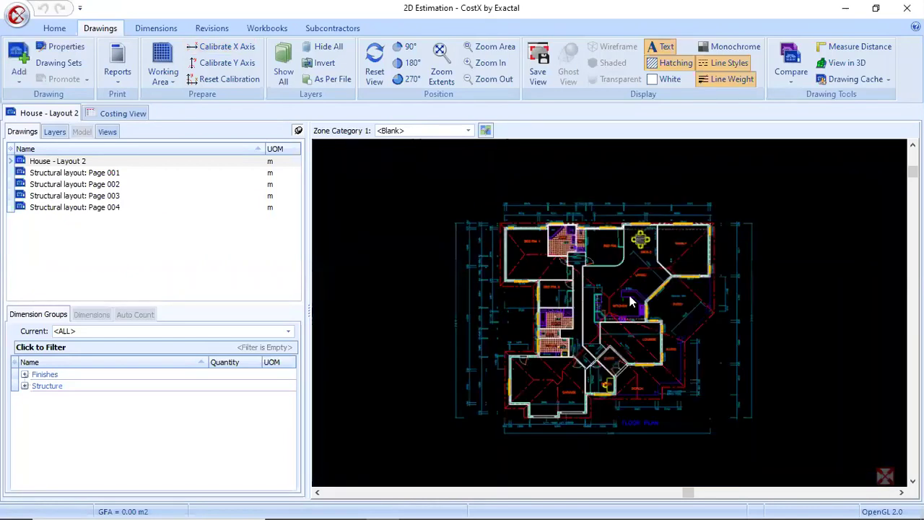
scroll(708, 235, "up", 3)
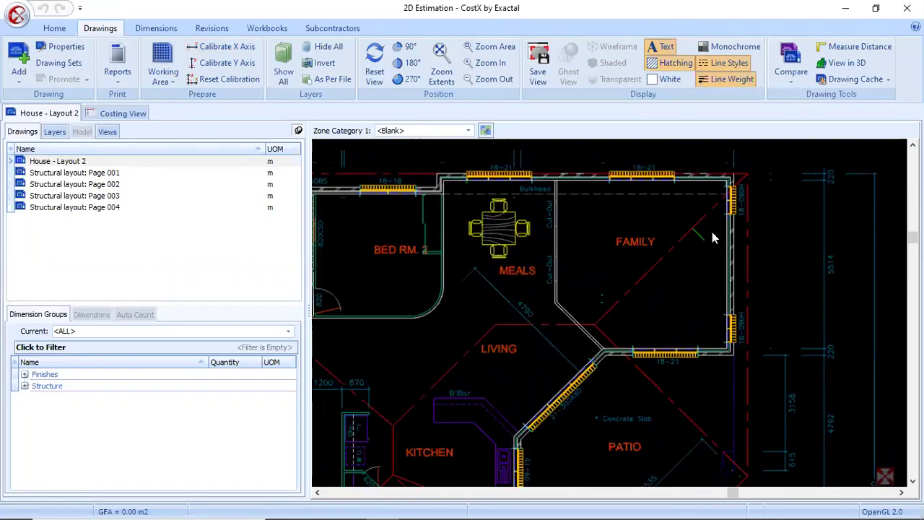
scroll(710, 236, "down", 3)
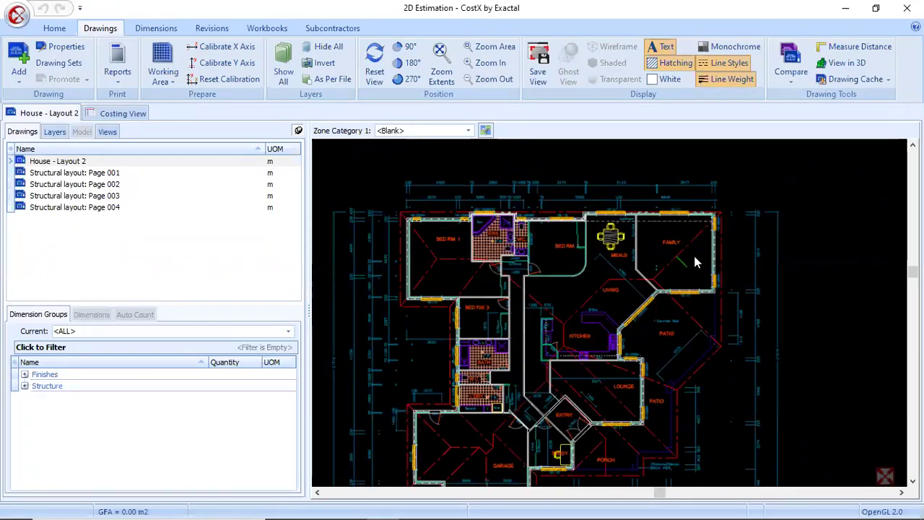
scroll(610, 206, "down", 2)
scroll(608, 307, "up", 2)
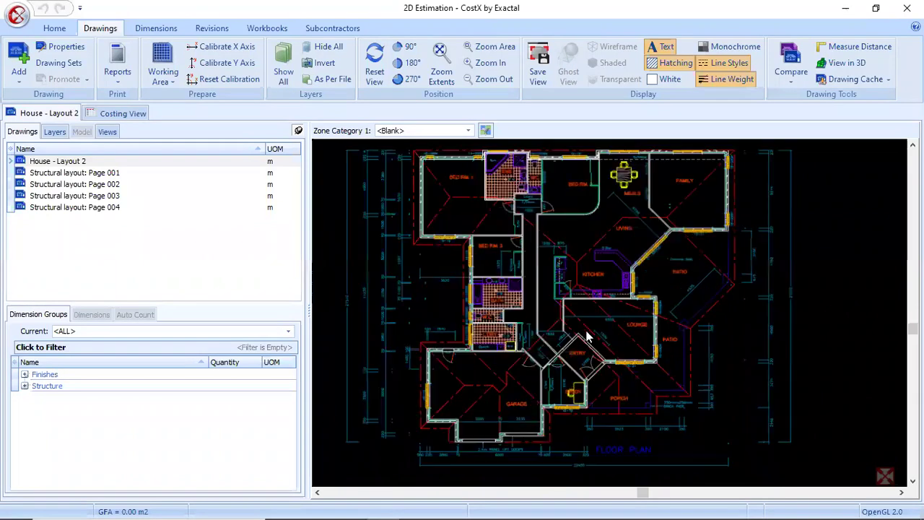
scroll(692, 278, "up", 3)
scroll(691, 274, "down", 3)
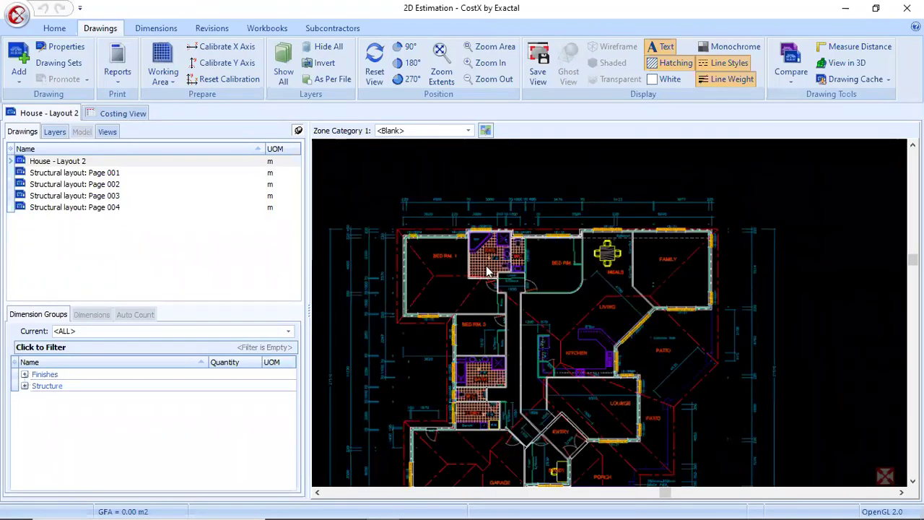
- Hide the A-Z005-C-SYMBROOFLINE layer by picking a roof line in the plan, and restore all layers
left_click(55, 131)
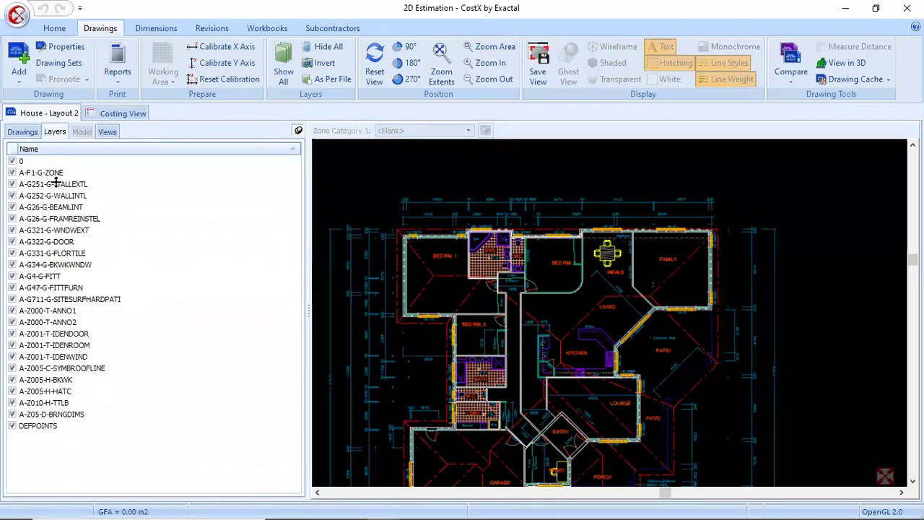
scroll(455, 275, "up", 2)
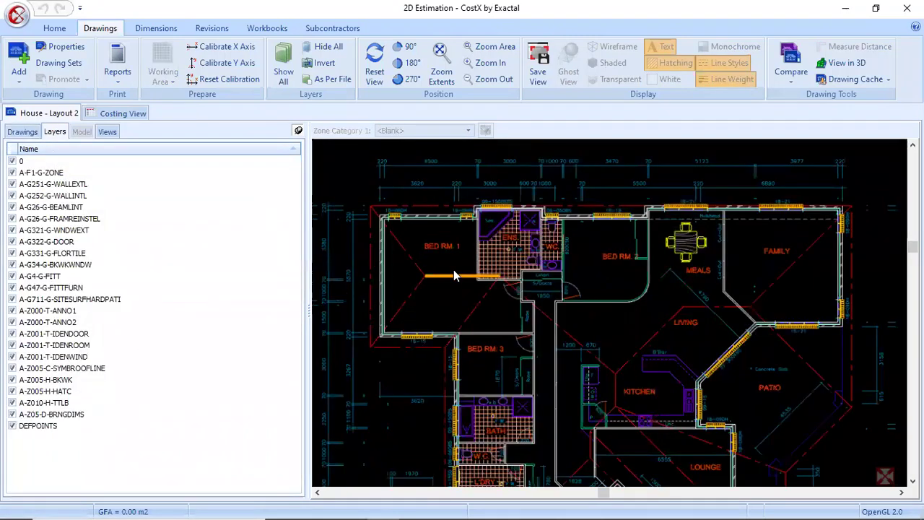
scroll(455, 275, "up", 3)
left_click(455, 283)
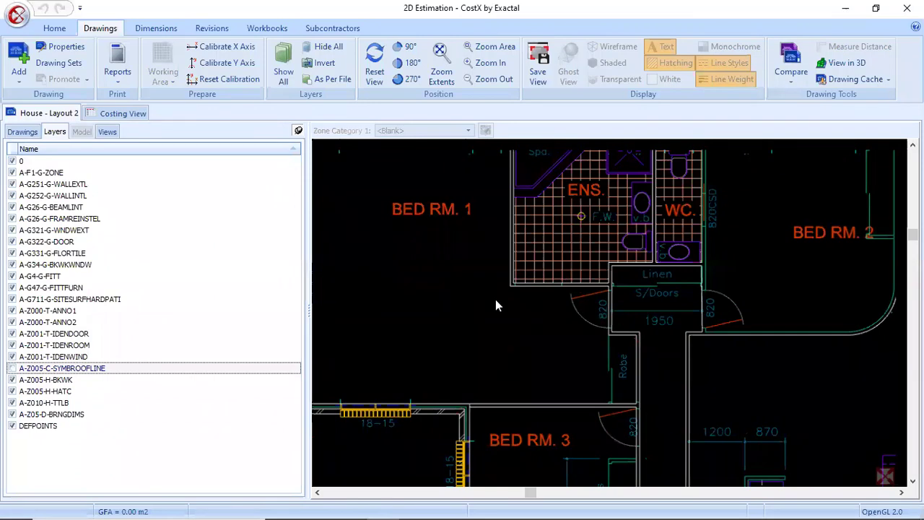
scroll(497, 302, "down", 5)
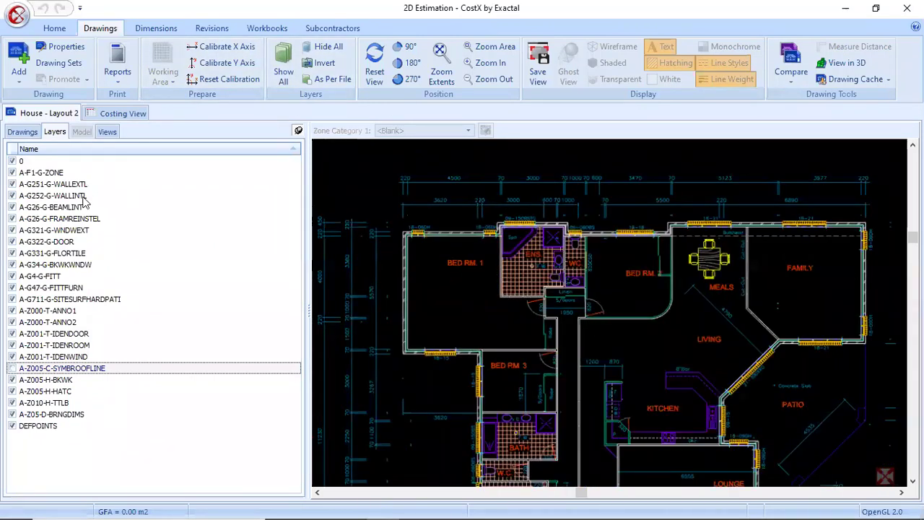
left_click(284, 71)
- Hide the A-G4-G-FITT layer by picking a bathroom fitting in the ensuite, and restore all layers
scroll(533, 241, "up", 5)
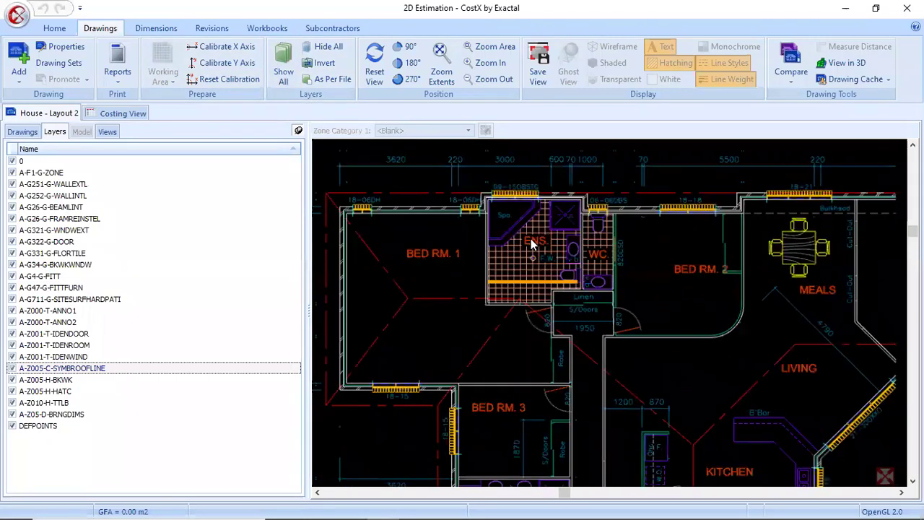
left_click(506, 215)
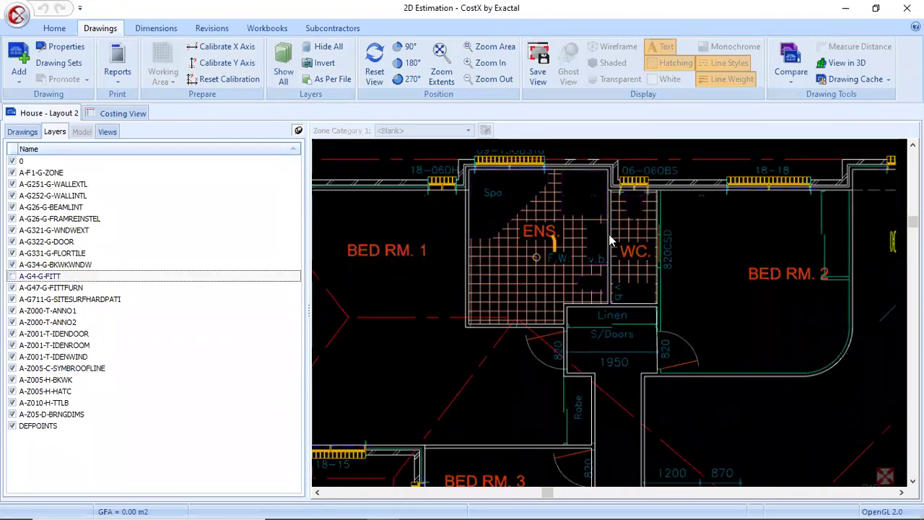
scroll(605, 246, "down", 5)
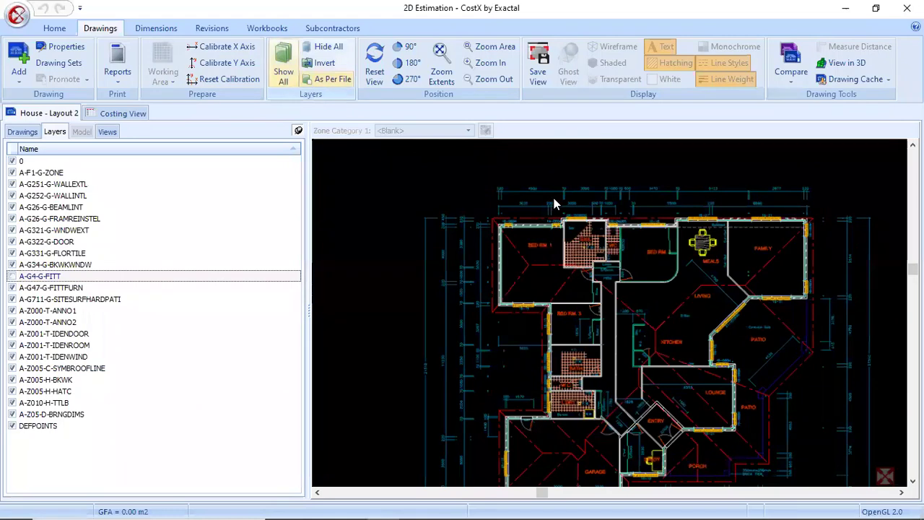
left_click(284, 71)
- Hide the A-G252-G-WALLINTL layer by picking the curved internal wall of Bed Rm. 2, and restore all layers
scroll(664, 285, "up", 5)
left_click(598, 260)
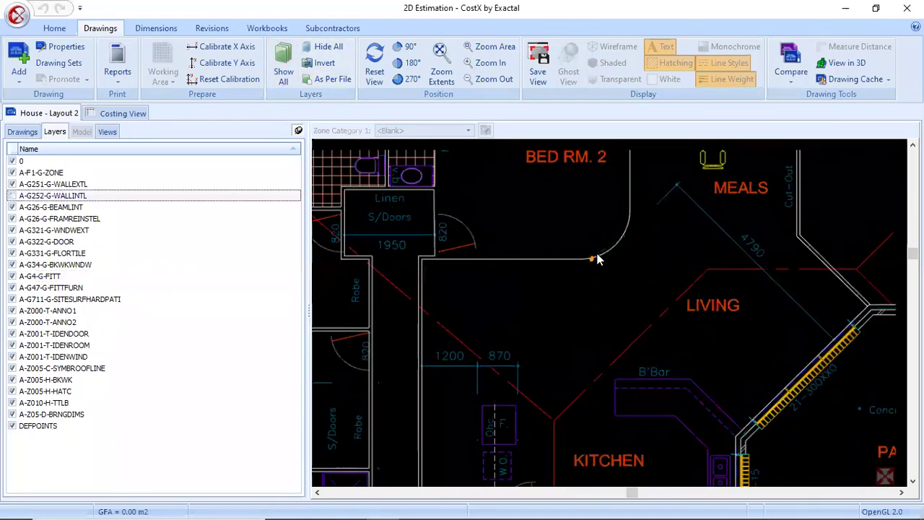
scroll(598, 260, "down", 5)
left_click(283, 71)
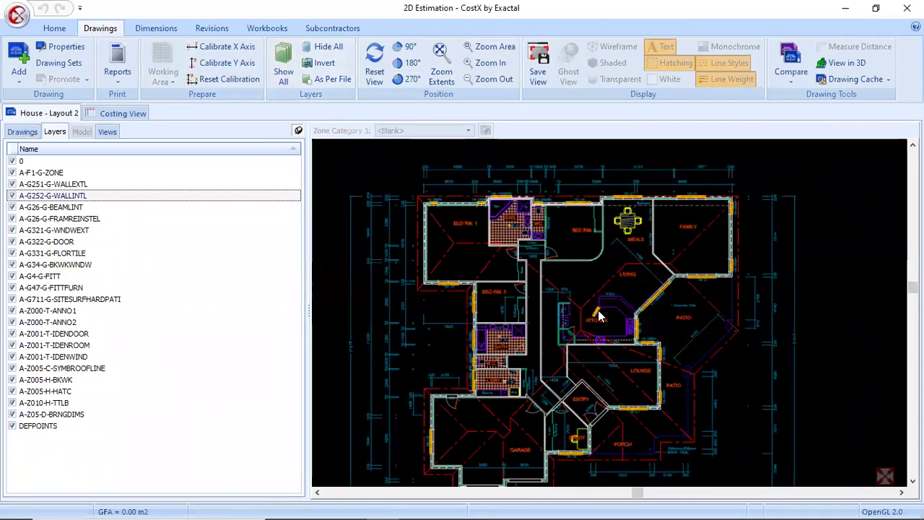
- Set the default height of the 100mm blockwork wall group under Finishes to 3 m and apply it to all dimensions using the default
left_click(36, 136)
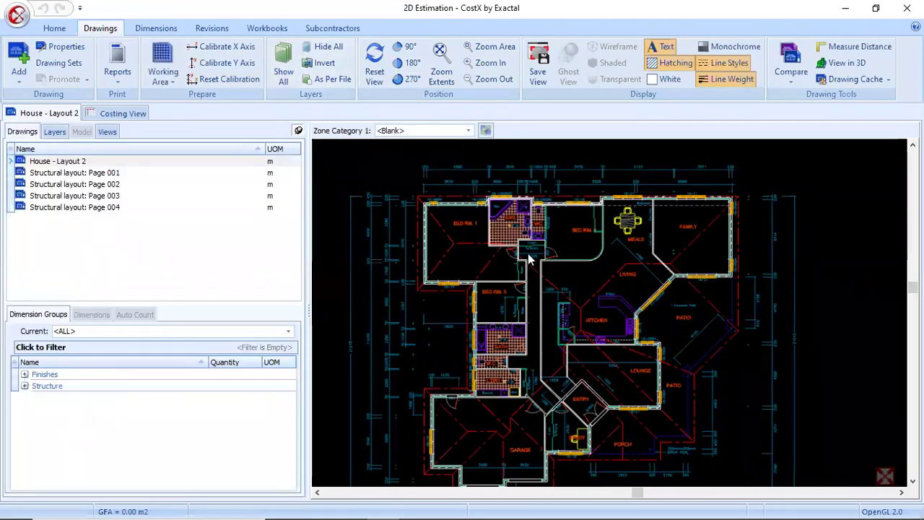
left_click(25, 374)
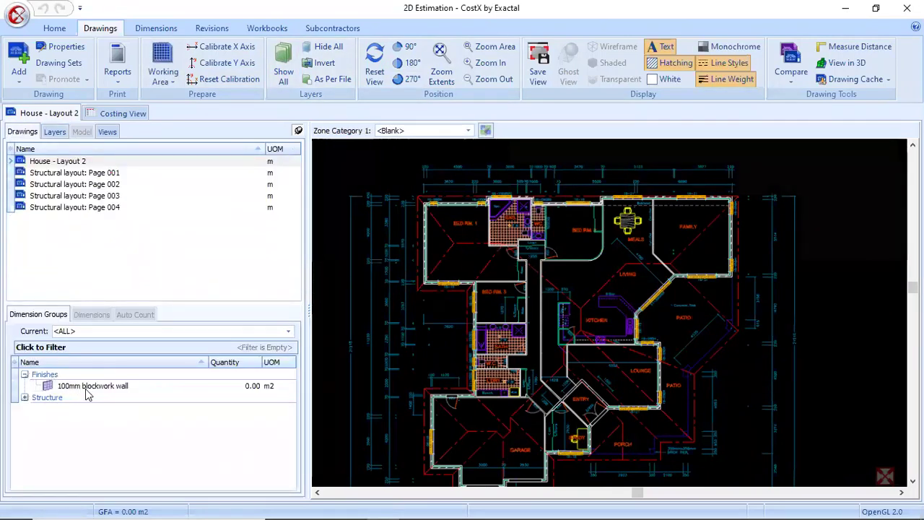
left_click(86, 389)
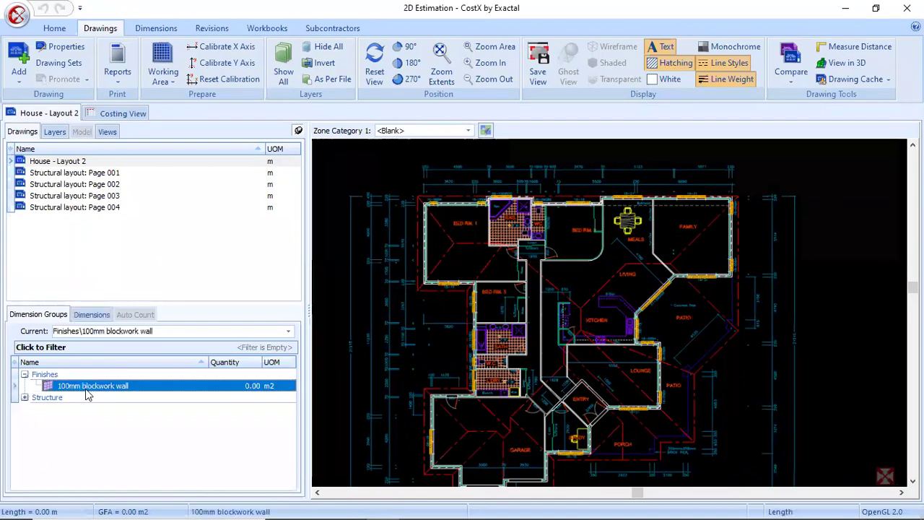
double_click(154, 390)
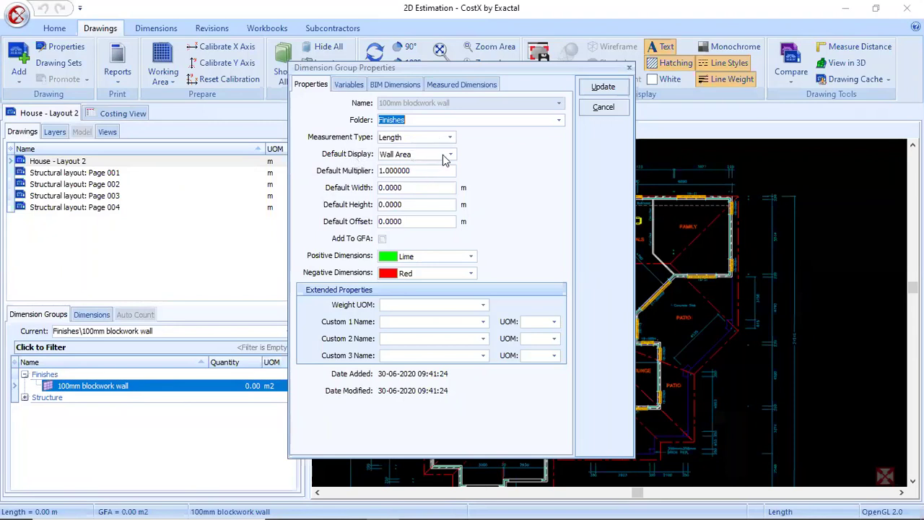
left_click(412, 205)
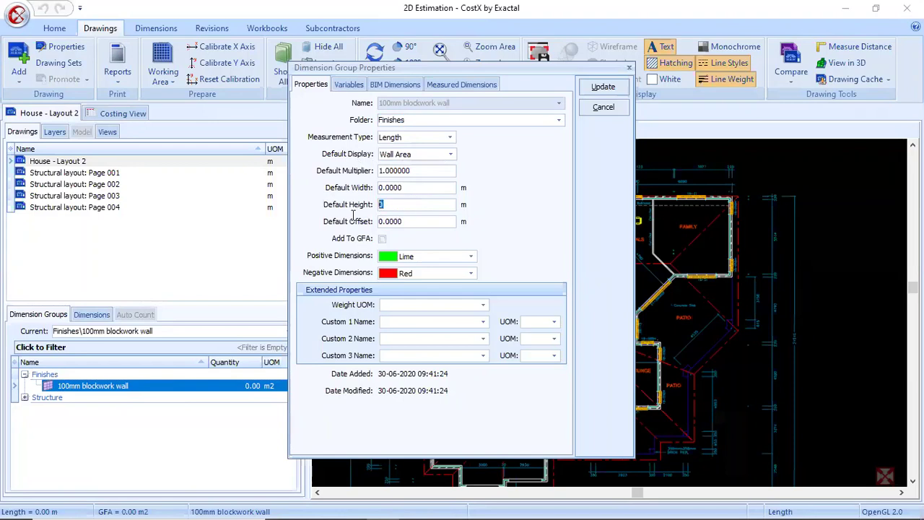
left_click(435, 85)
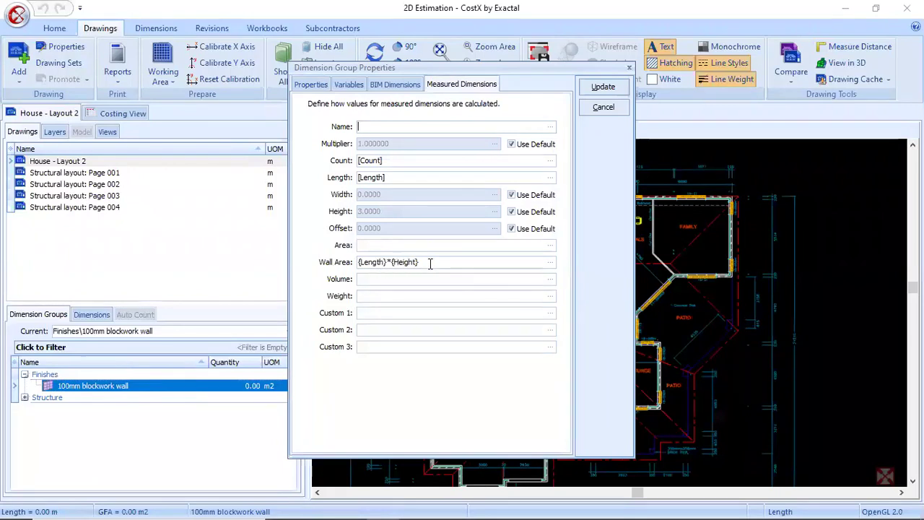
left_click(618, 91)
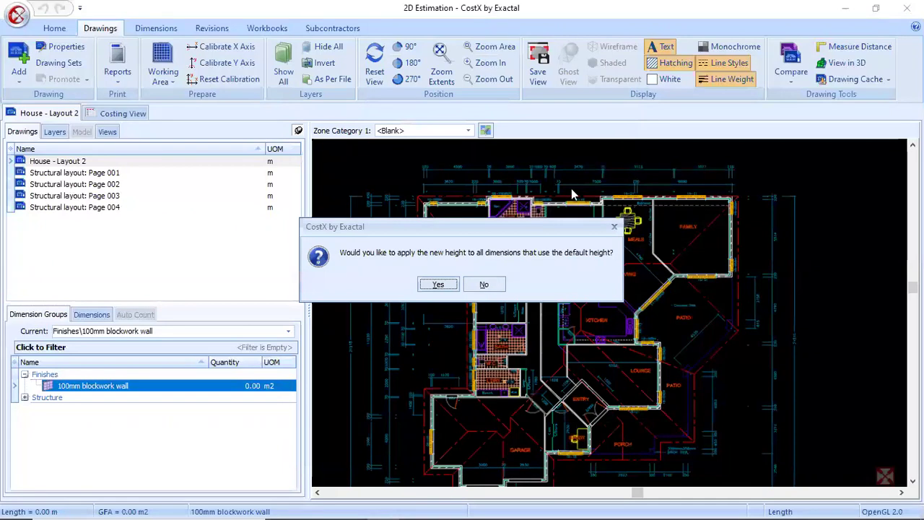
left_click(439, 284)
- Measure the Family room's upper wall and its wall facing Meals into the 100mm blockwork wall group
scroll(700, 202, "up", 4)
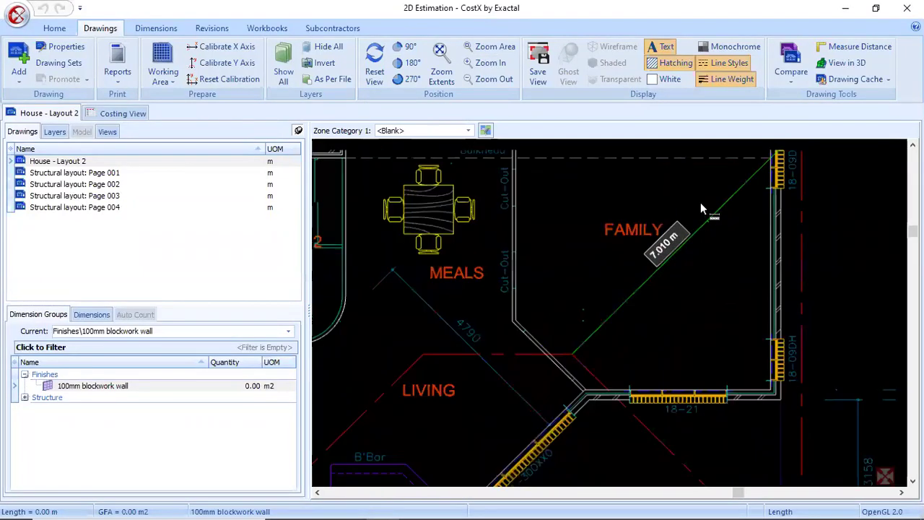
scroll(631, 172, "up", 3)
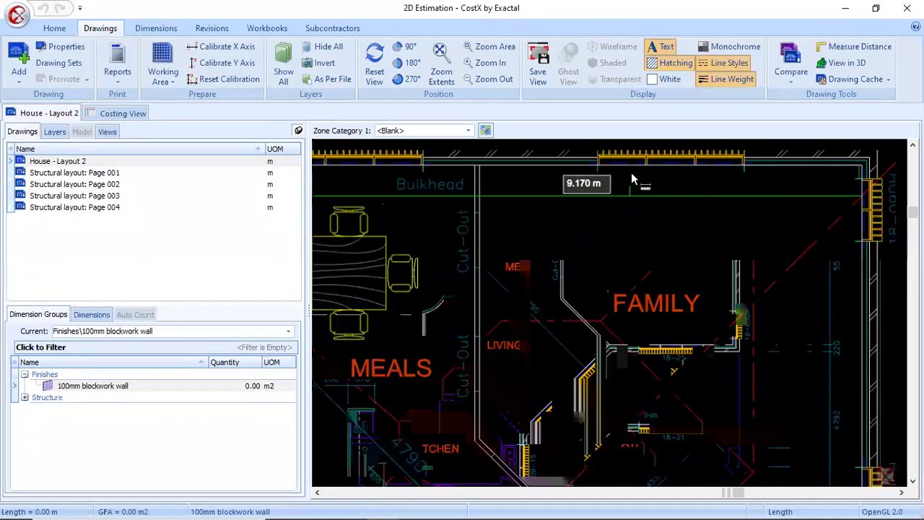
left_click(590, 168)
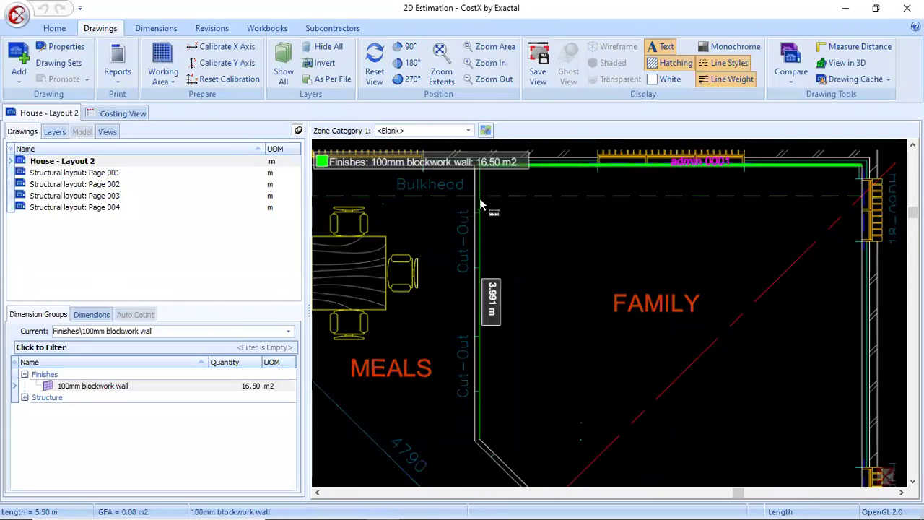
left_click(478, 436)
- Measure the Family room's diagonal wall facing Living and its lower wall along the Patio as 100mm blockwork wall
scroll(602, 289, "down", 3)
scroll(565, 323, "up", 2)
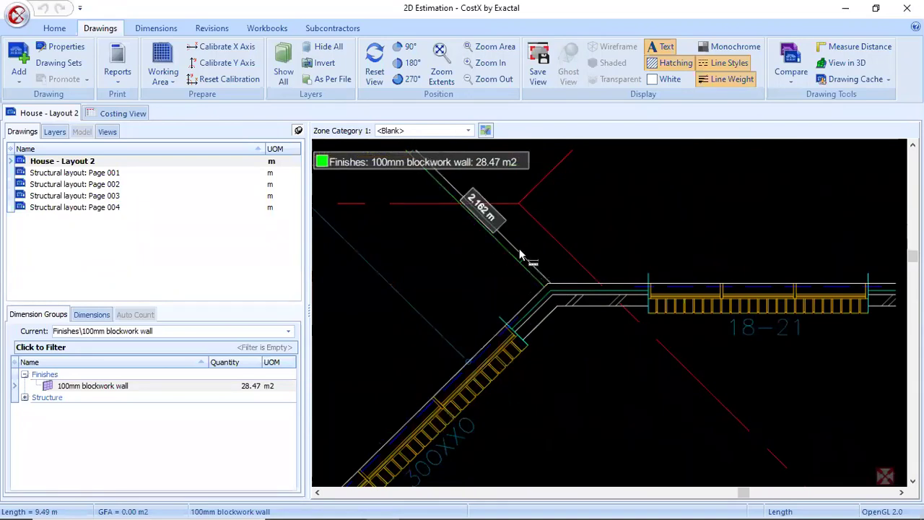
left_click(556, 273)
scroll(576, 297, "down", 3)
scroll(639, 297, "up", 4)
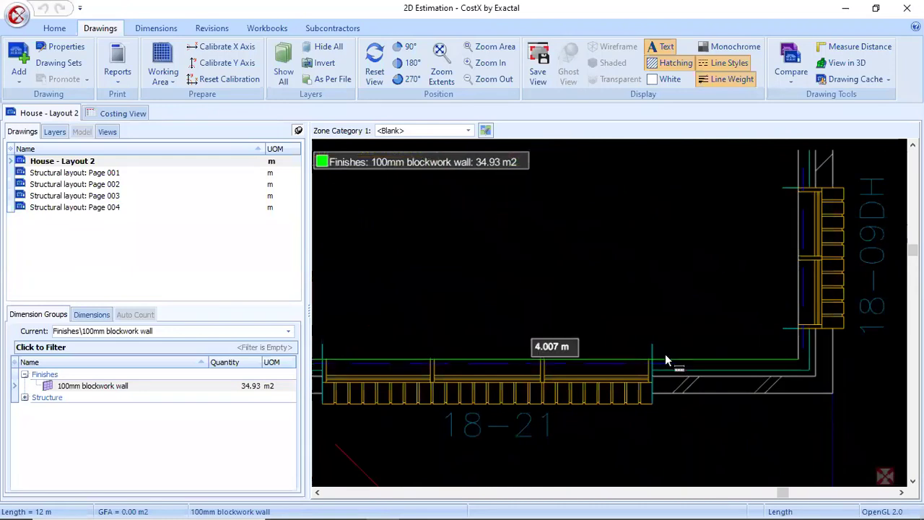
left_click(665, 355)
- Measure the stretch of the Family room's right-hand wall between its two windows as 100mm blockwork wall
scroll(665, 355, "down", 2)
left_click(690, 243)
scroll(674, 289, "down", 2)
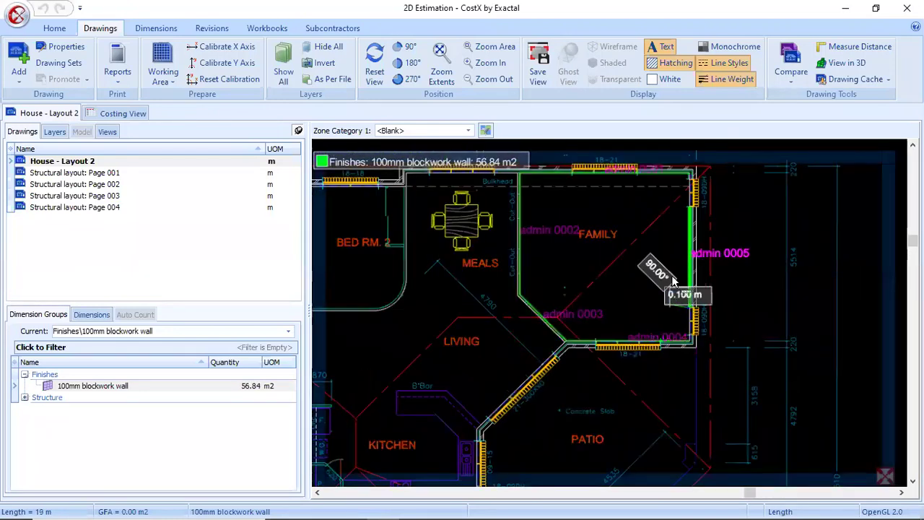
- Replace the partial right-hand wall measurement with the Family room's full right-hand wall, corner to corner, in the 100mm blockwork wall group
key("BackSpace")
scroll(693, 181, "up", 5)
scroll(711, 213, "down", 3)
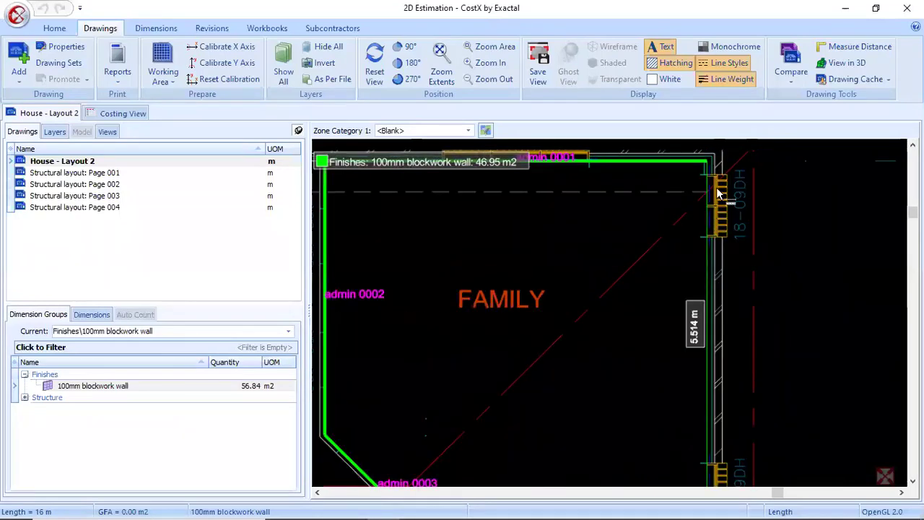
scroll(704, 155, "up", 3)
left_click(708, 157)
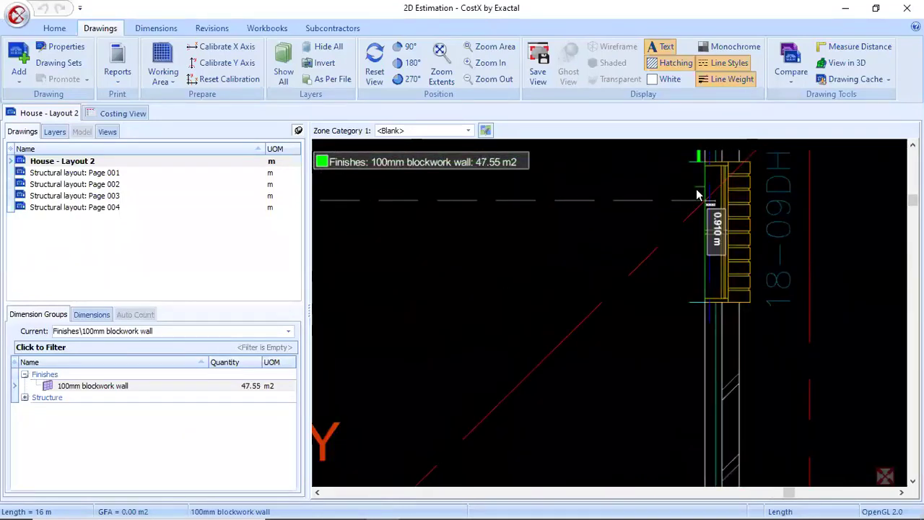
scroll(693, 288, "down", 3)
scroll(704, 260, "up", 3)
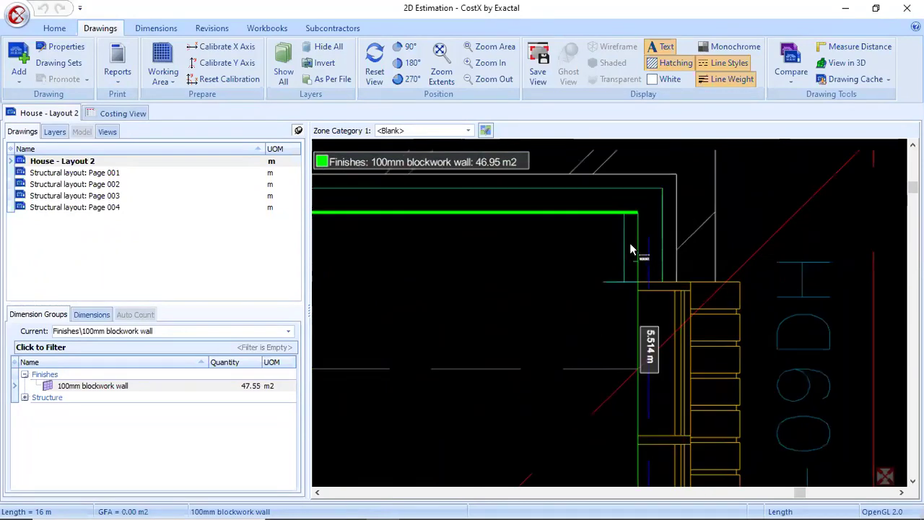
double_click(641, 245)
scroll(628, 260, "down", 3)
left_click(244, 388)
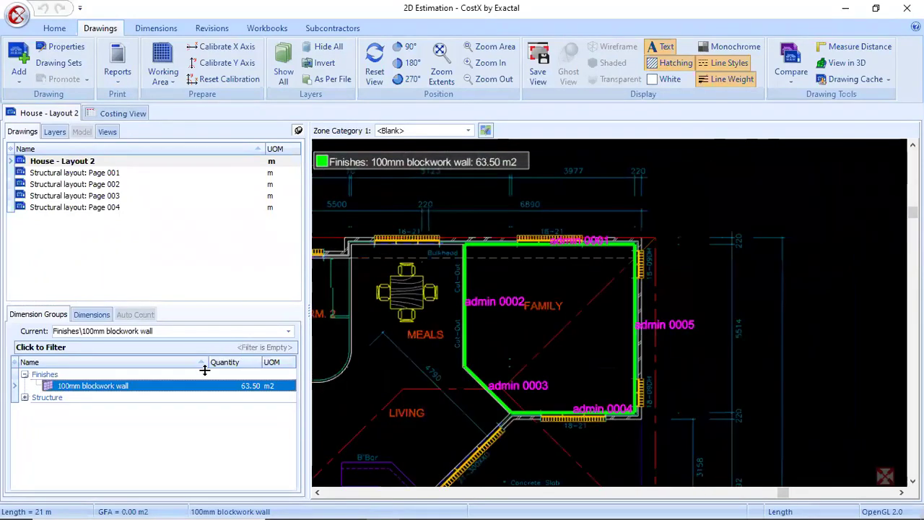
mouse_move(245, 396)
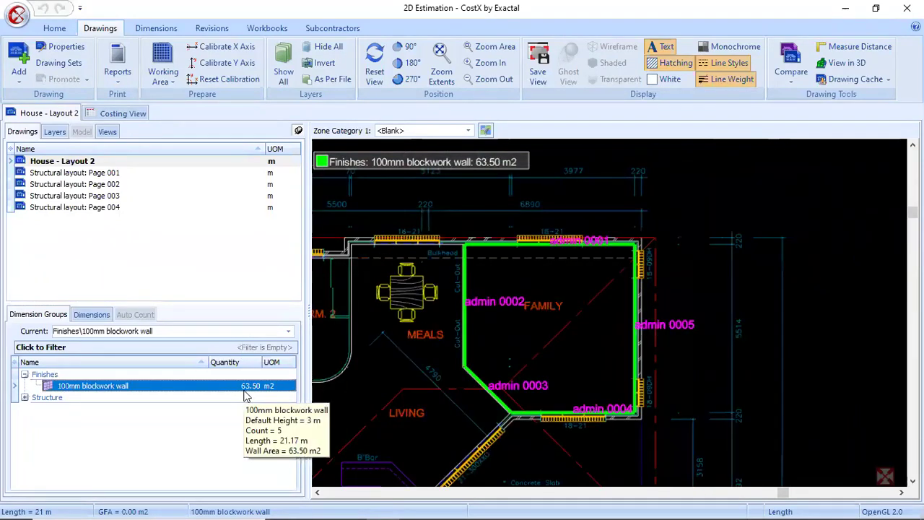
- Switch to negative, point-based dimensions and measure the window opening in the Family room's upper wall as a blockwork deduction
scroll(528, 236, "up", 3)
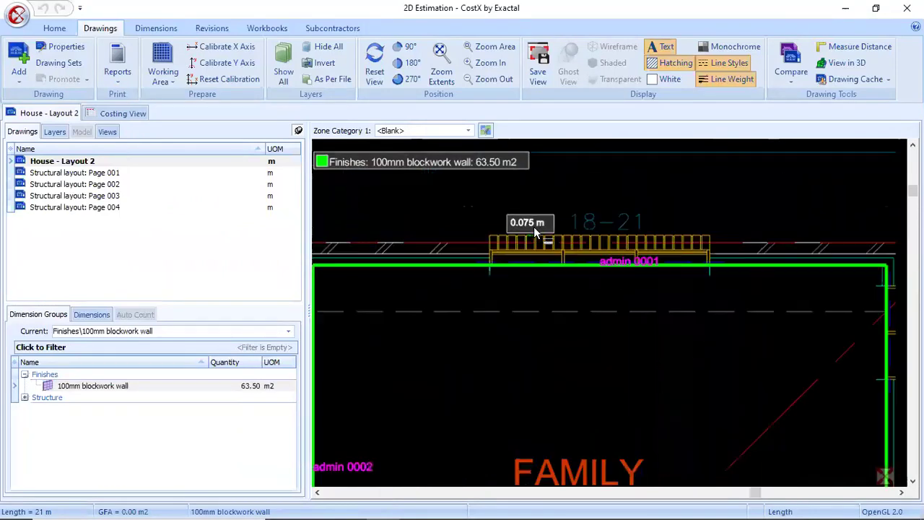
scroll(614, 242, "down", 3)
scroll(622, 423, "up", 3)
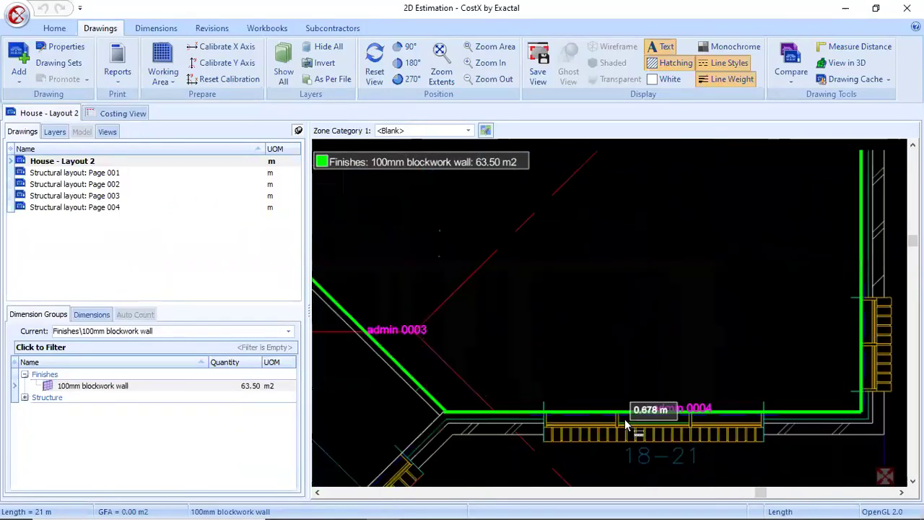
scroll(625, 426, "down", 4)
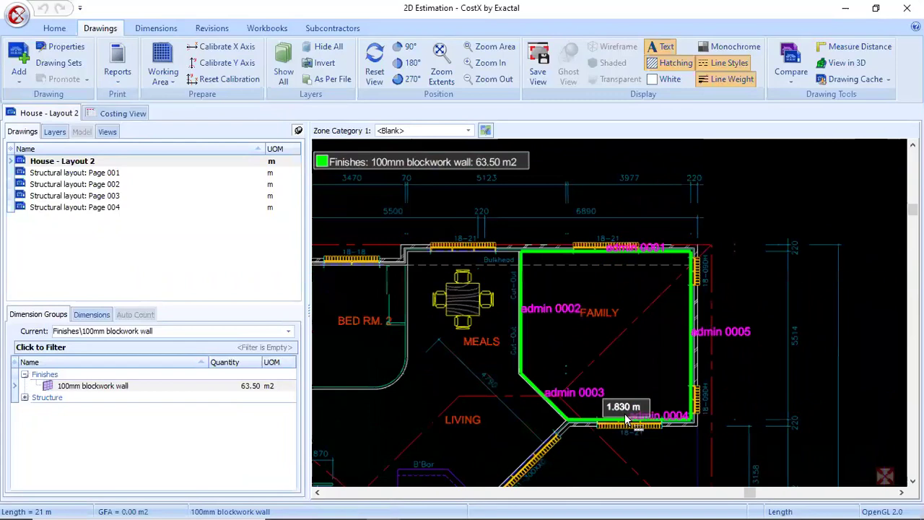
left_click(156, 29)
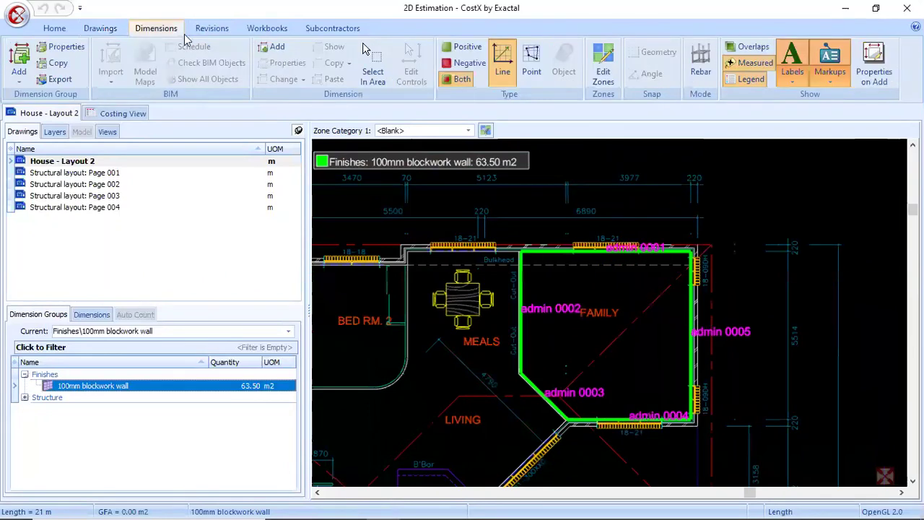
left_click(463, 65)
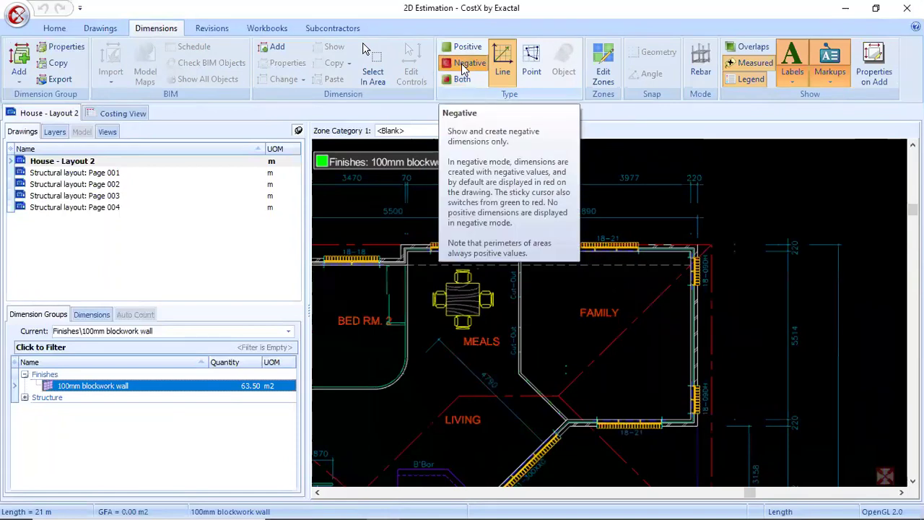
left_click(463, 65)
left_click(532, 70)
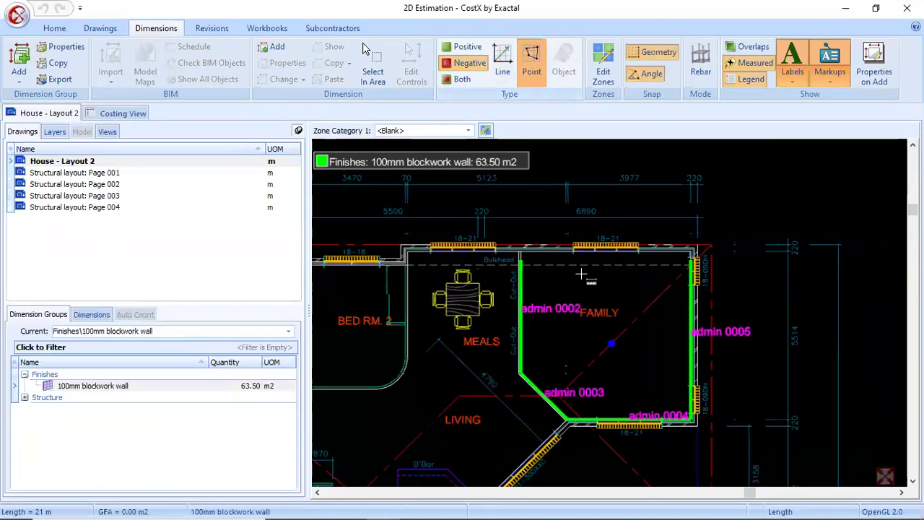
scroll(586, 267, "up", 5)
left_click(582, 206)
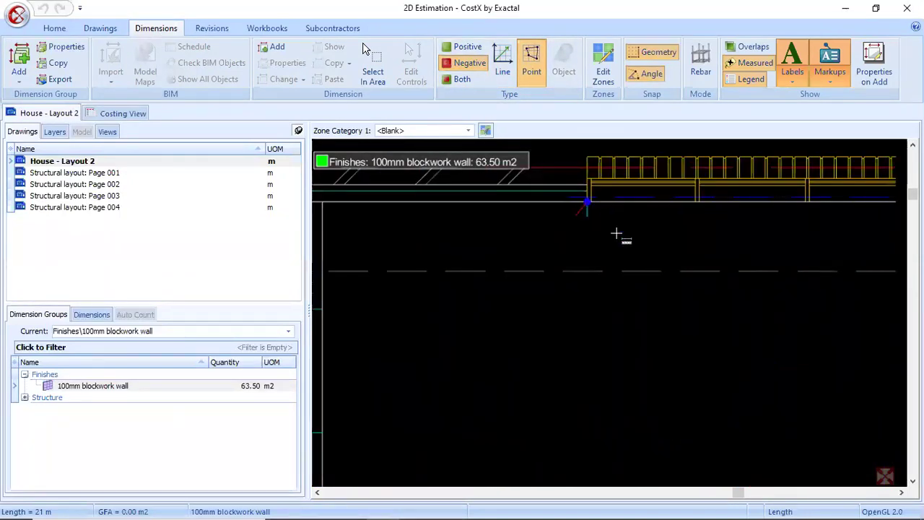
scroll(619, 233, "down", 4)
left_click(765, 232)
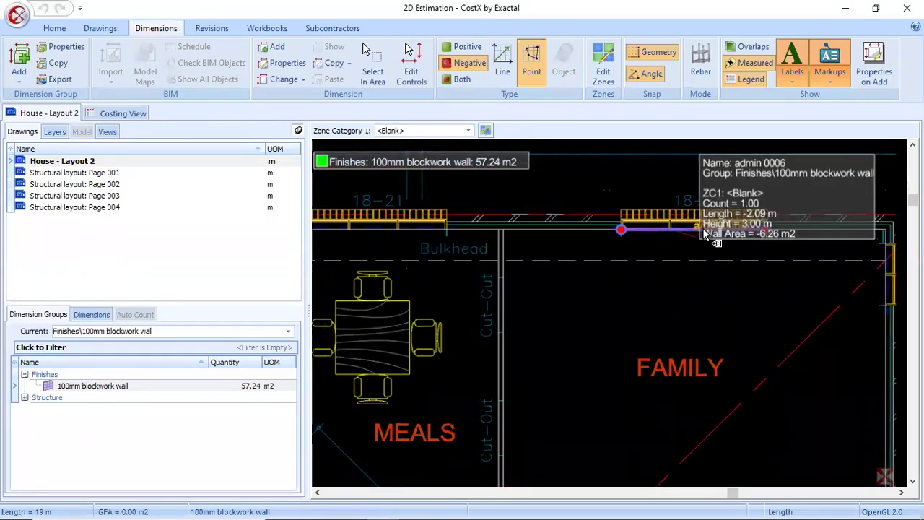
- Set the height of the upper window's negative dimension to 1.5 m
right_click(705, 232)
mouse_move(712, 301)
left_click(613, 320)
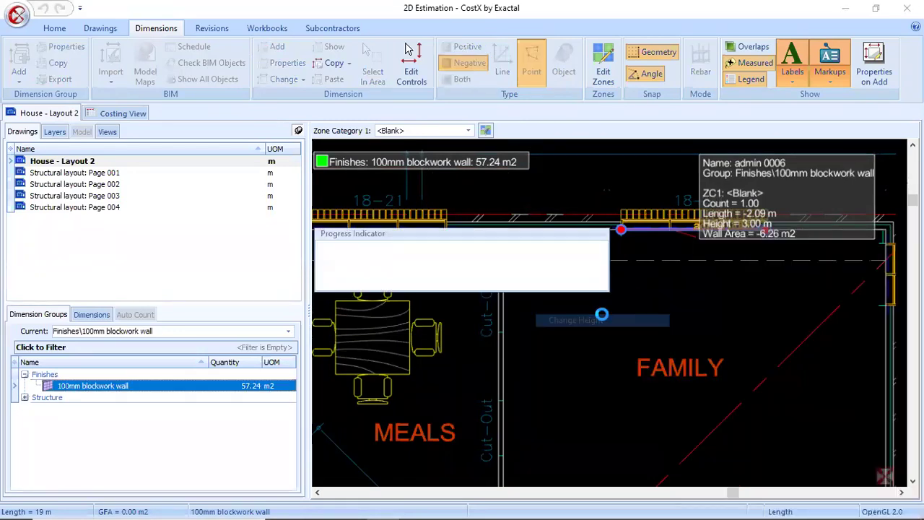
type("1.5")
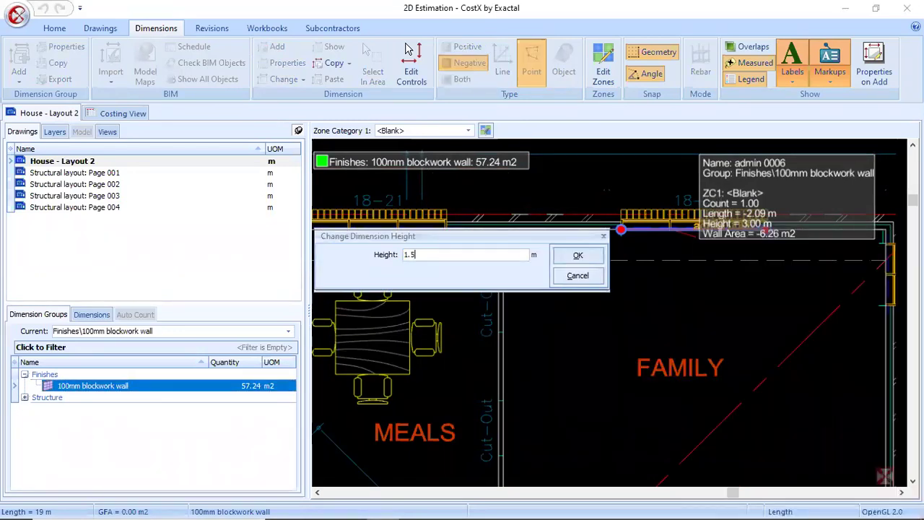
left_click(577, 254)
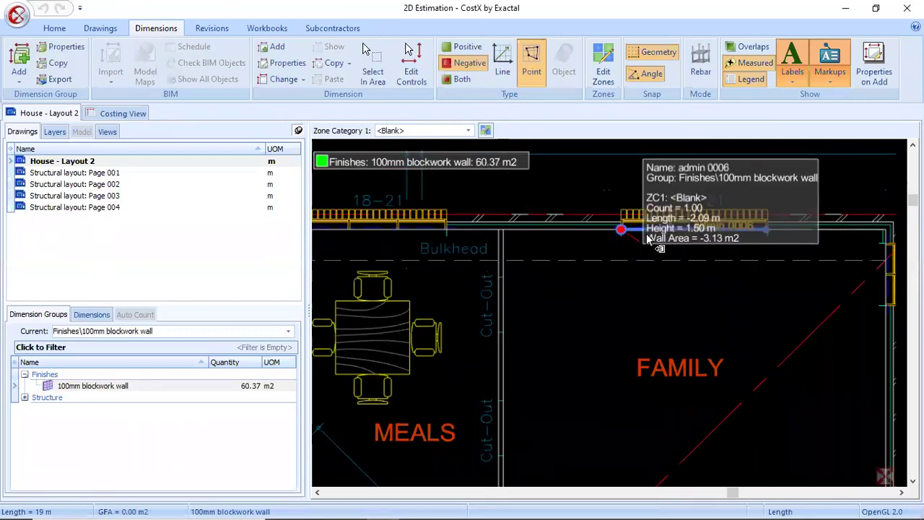
- Set the offset of the upper window's negative dimension to 1 m
right_click(647, 234)
mouse_move(691, 309)
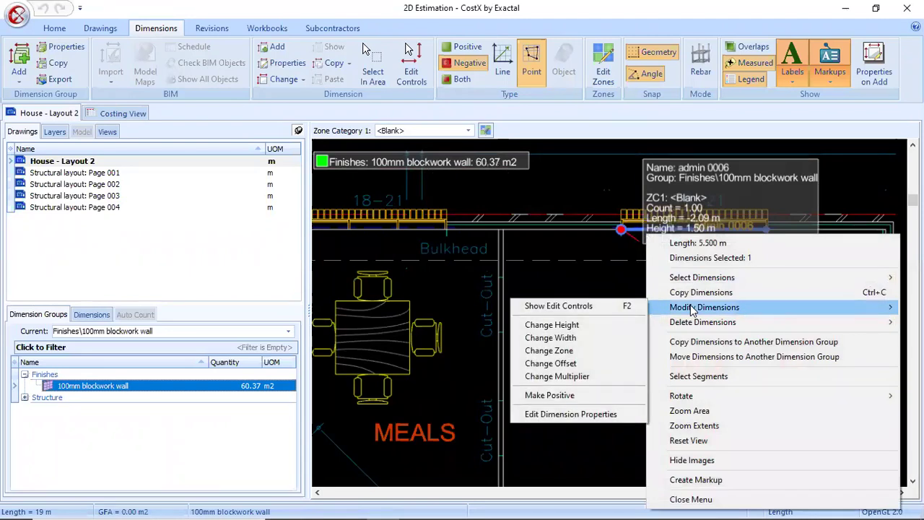
left_click(585, 360)
type("1")
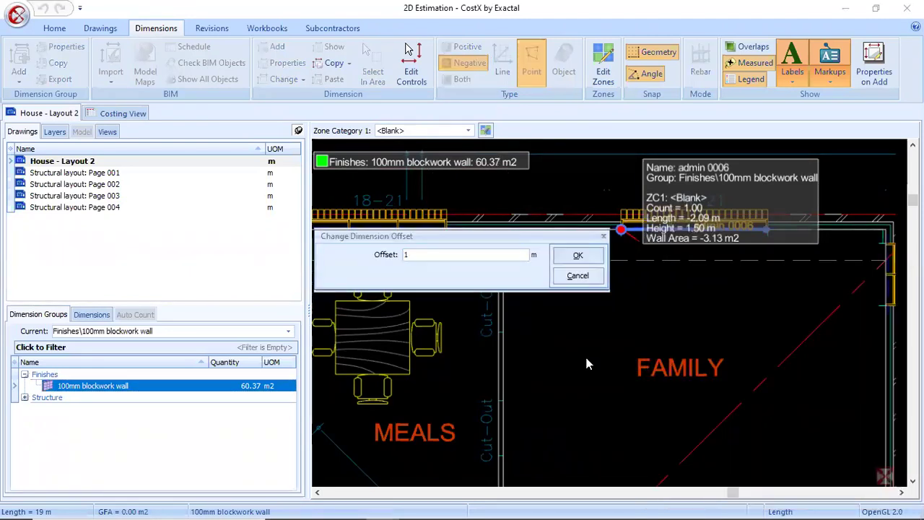
left_click(564, 261)
- Measure the window opening in the Family room's lower wall along the Patio as a negative 100mm blockwork wall dimension
scroll(559, 261, "down", 2)
scroll(553, 324, "down", 2)
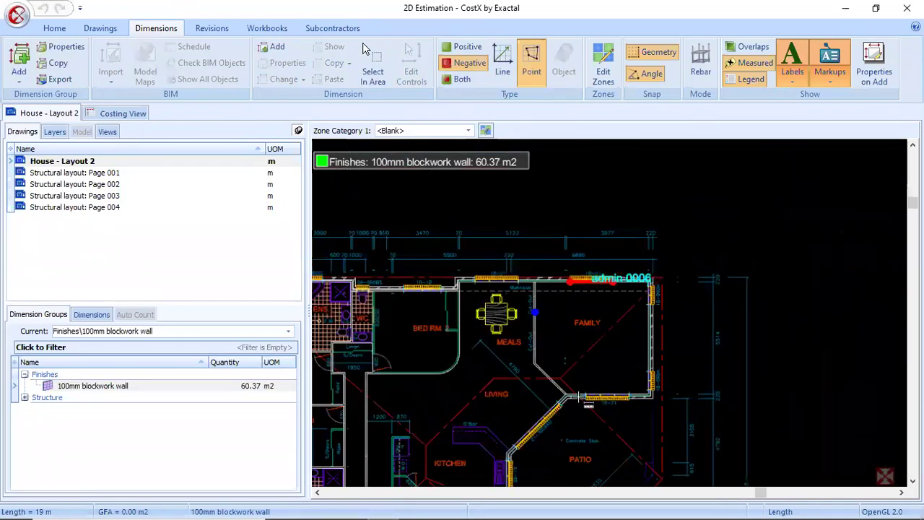
scroll(630, 376, "up", 5)
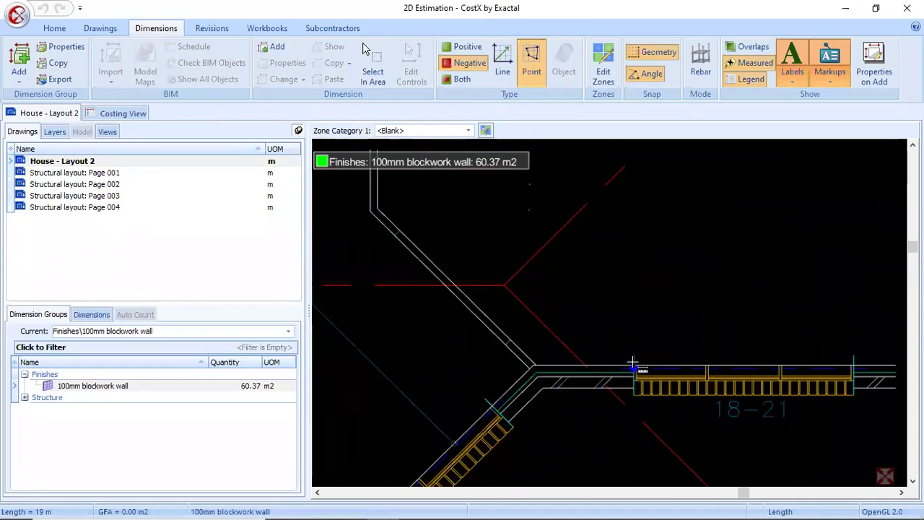
left_click(632, 364)
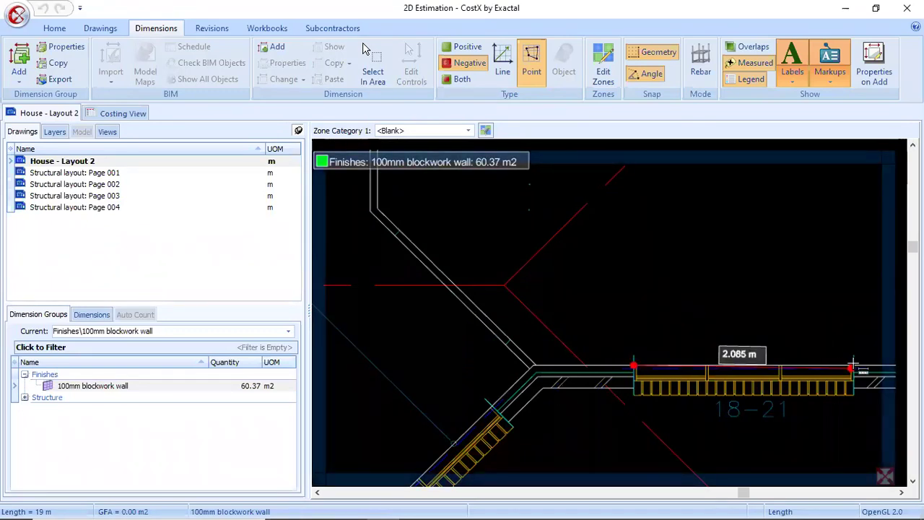
scroll(853, 368, "up", 3)
scroll(878, 362, "down", 3)
scroll(867, 364, "up", 4)
scroll(668, 363, "down", 5)
scroll(717, 362, "up", 3)
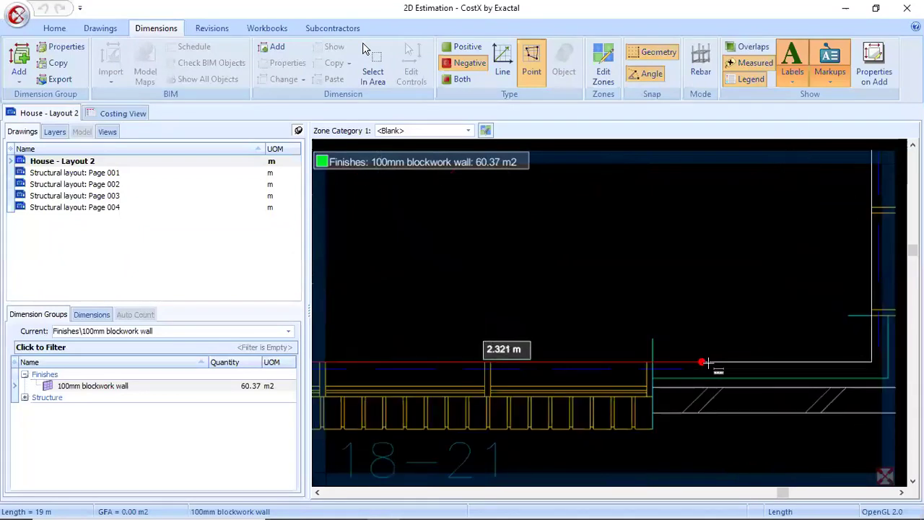
double_click(653, 362)
- Set the height of the lower window's negative dimension to 1 m
scroll(650, 361, "down", 3)
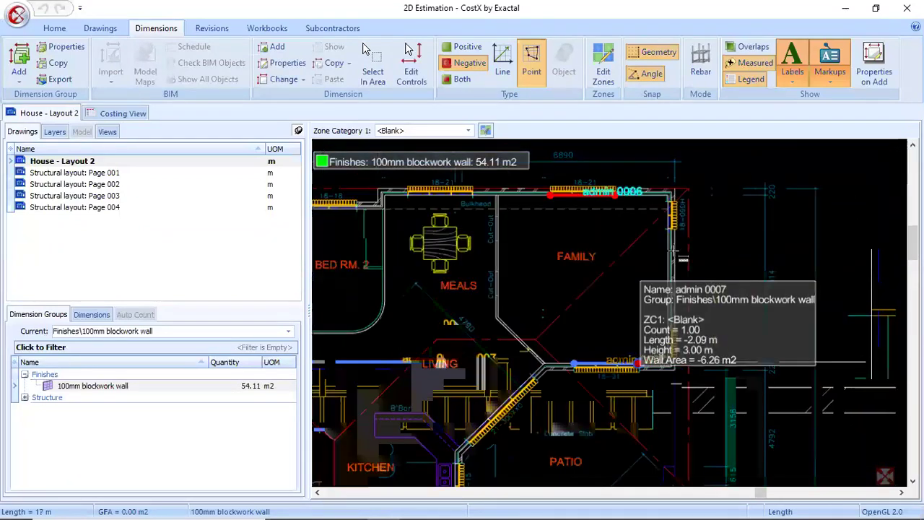
right_click(605, 365)
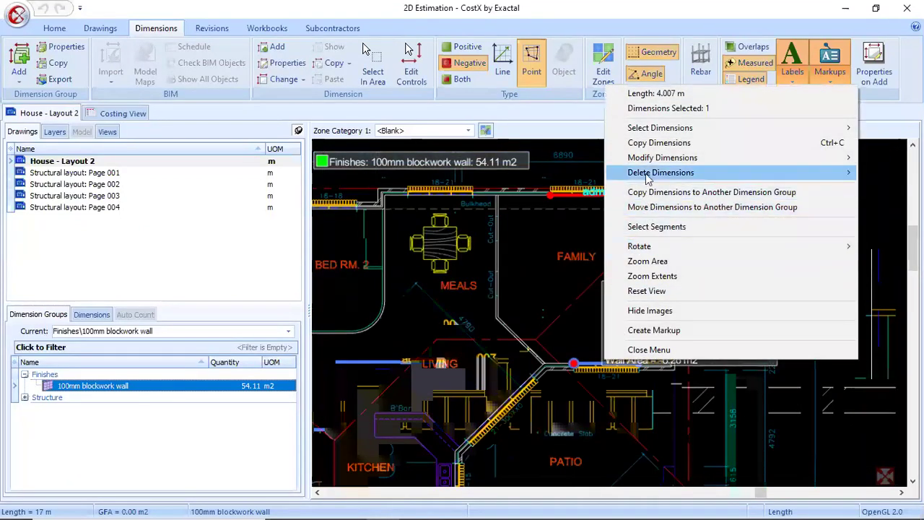
mouse_move(657, 157)
left_click(512, 176)
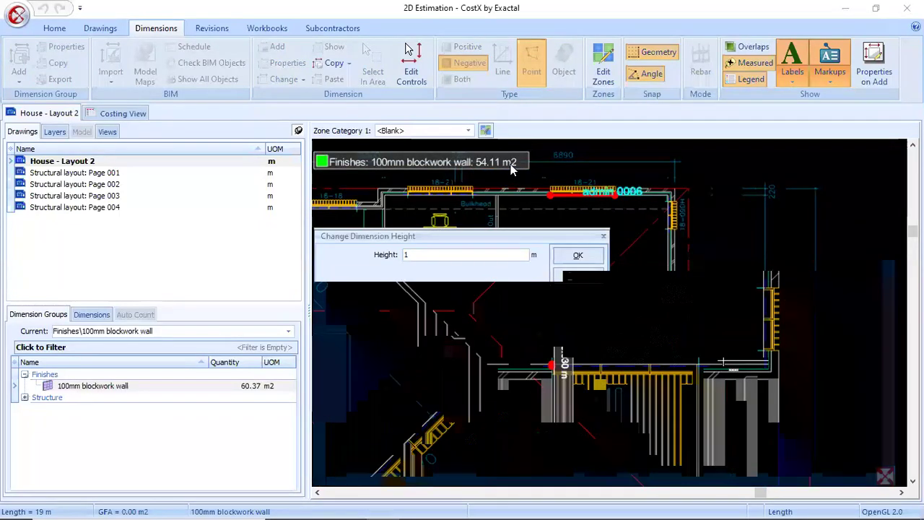
left_click(576, 255)
- Show positive and negative dimensions together and examine the Family room's blockwork walls with their window deductions
mouse_move(243, 390)
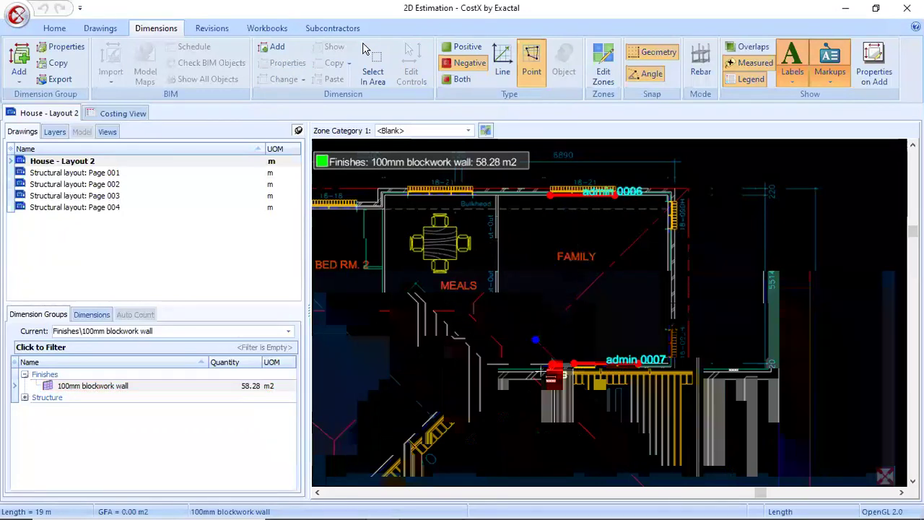
left_click(249, 387)
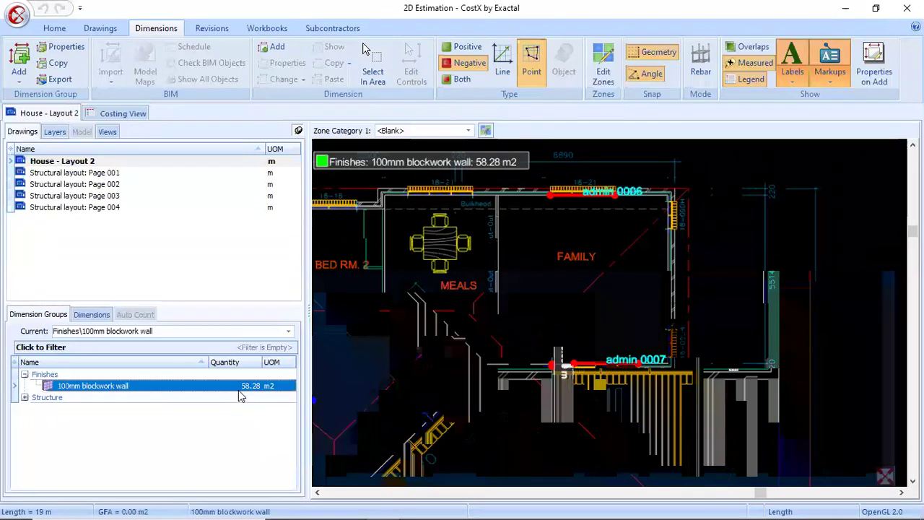
mouse_move(242, 396)
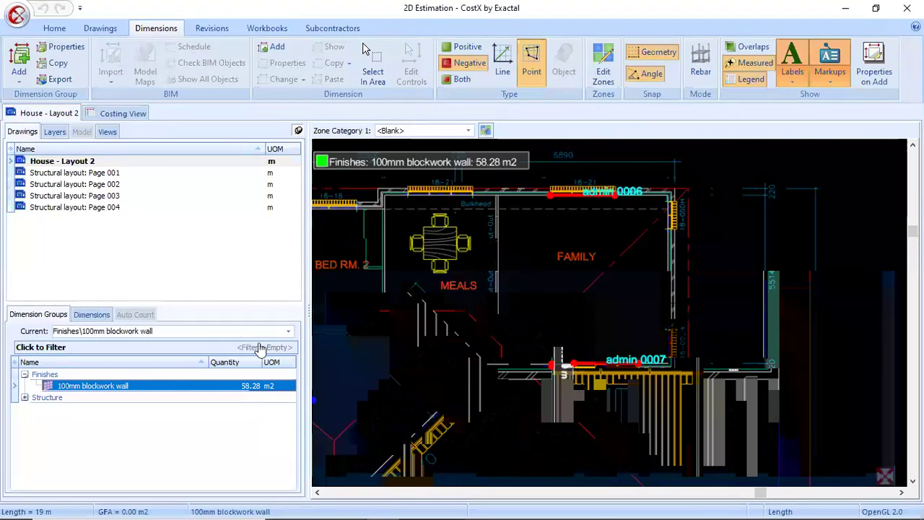
left_click(462, 79)
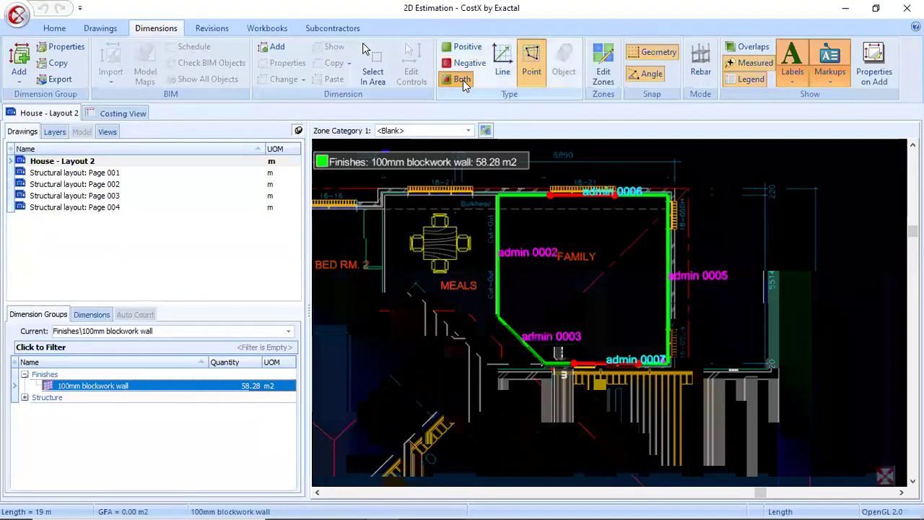
scroll(509, 296, "up", 3)
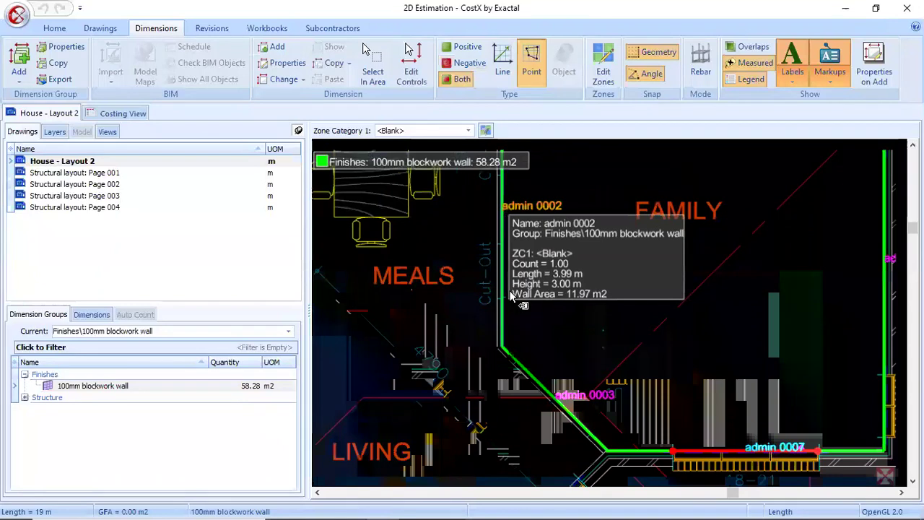
scroll(510, 296, "down", 3)
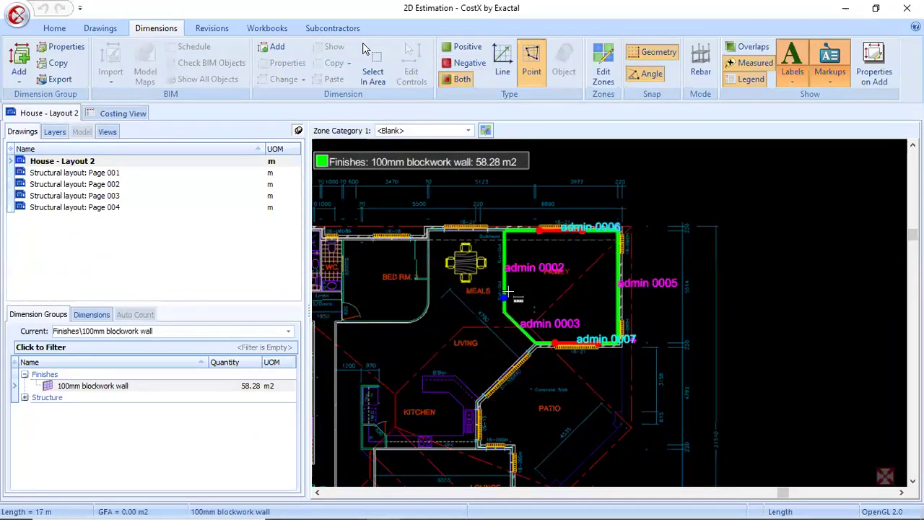
scroll(510, 296, "up", 3)
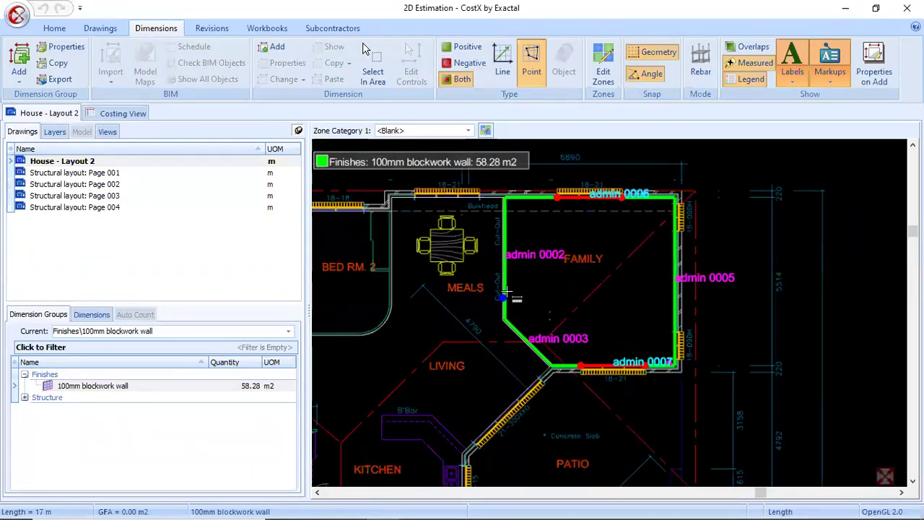
left_click(506, 295)
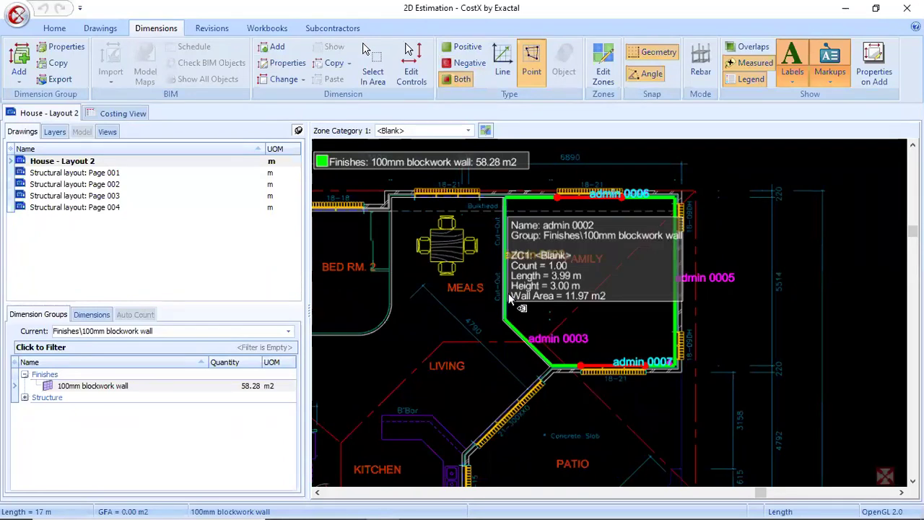
scroll(638, 287, "down", 3)
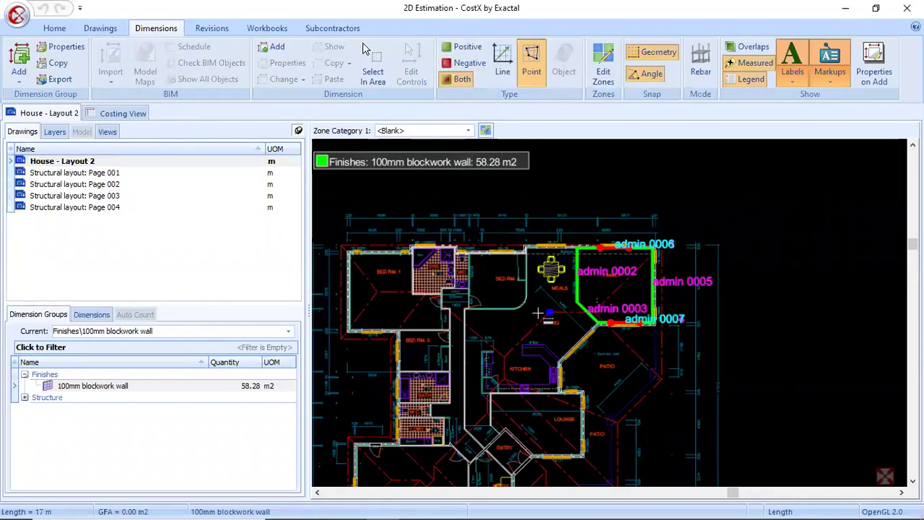
scroll(538, 312, "up", 2)
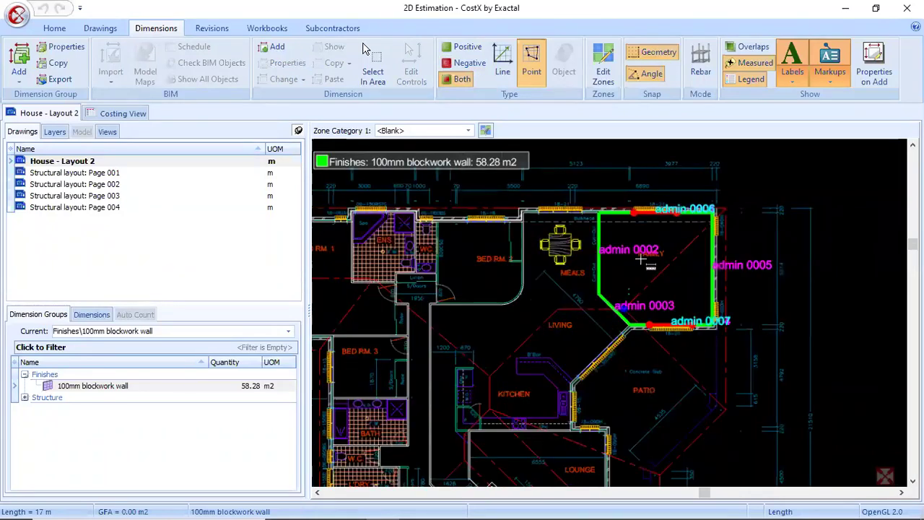
- Create an area dimension group named Floor tile in the Finishes folder
mouse_move(706, 266)
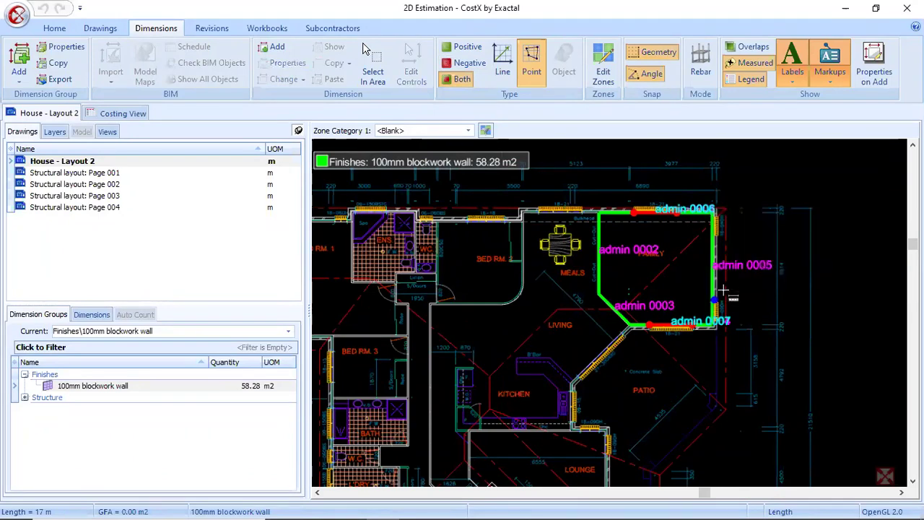
left_click(179, 385)
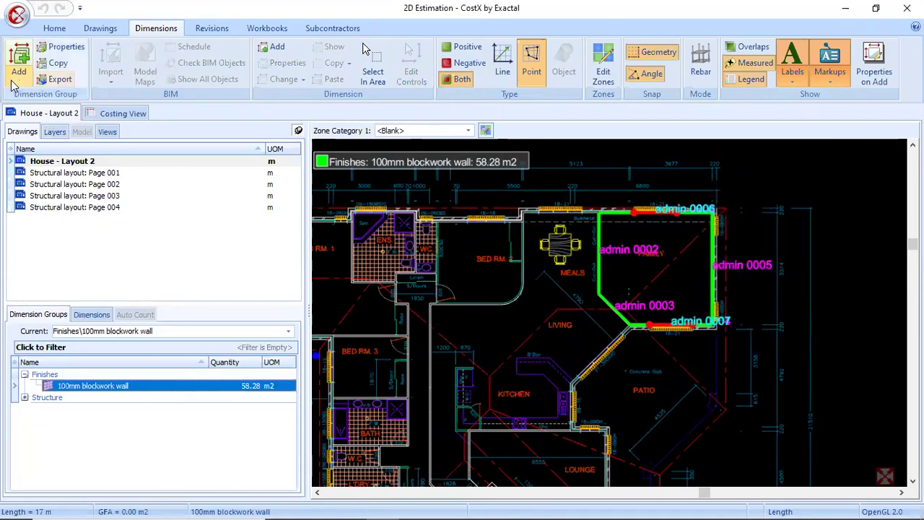
left_click(16, 80)
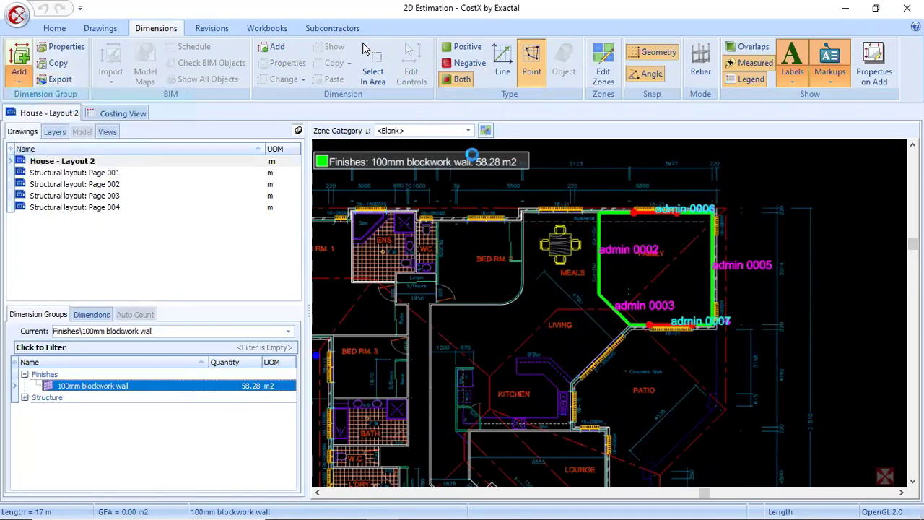
type("Floor tile")
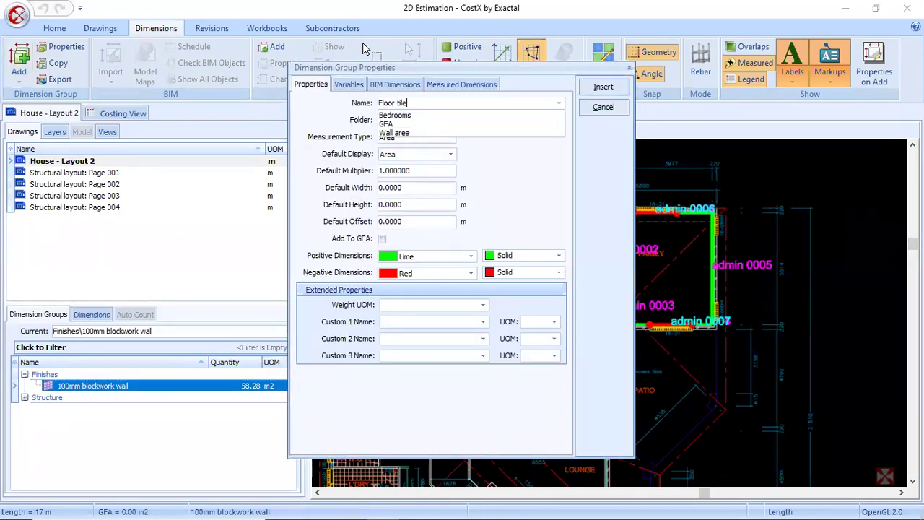
left_click(490, 170)
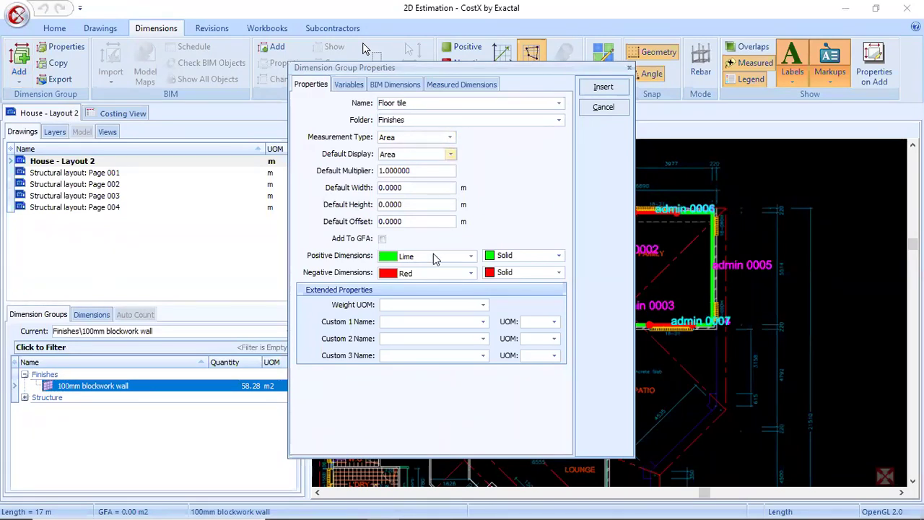
left_click(603, 87)
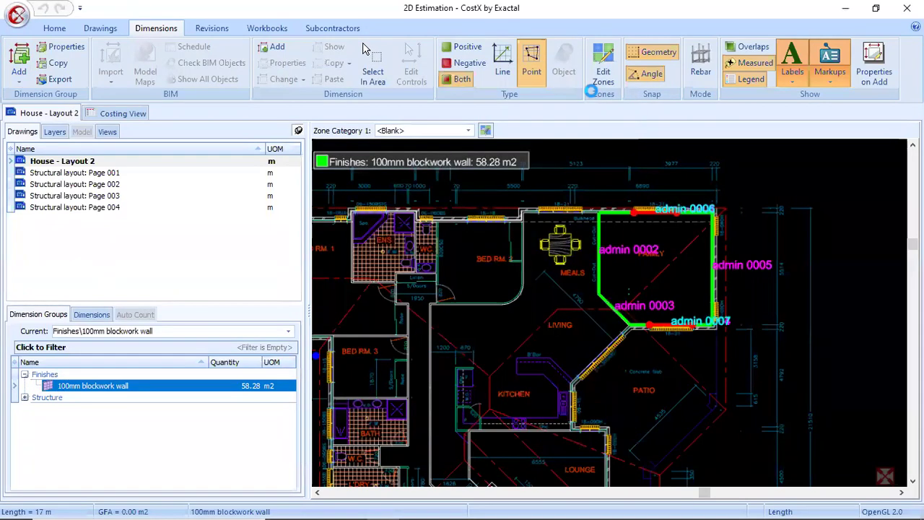
- Measure the Family room's enclosed floor area as Floor tile, using Line mode to pick up the room outline
scroll(623, 216, "up", 3)
left_click(503, 66)
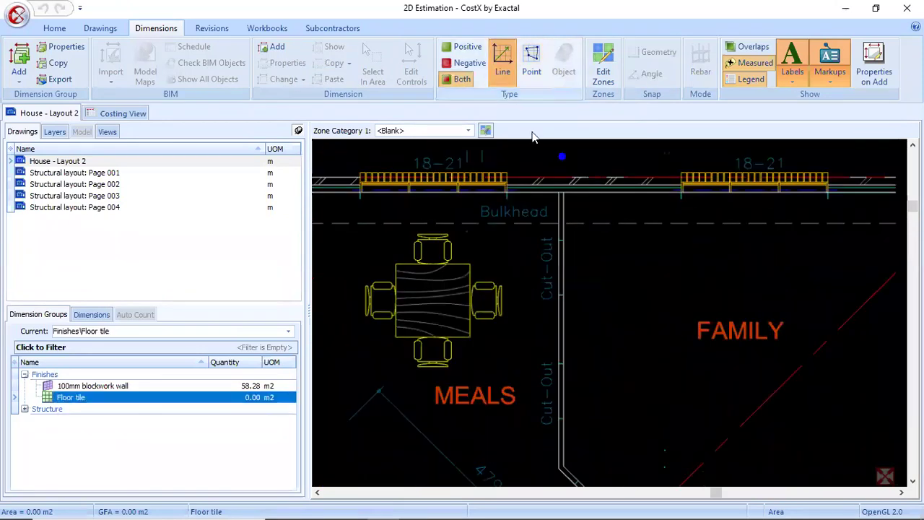
left_click(595, 205)
left_click(595, 196)
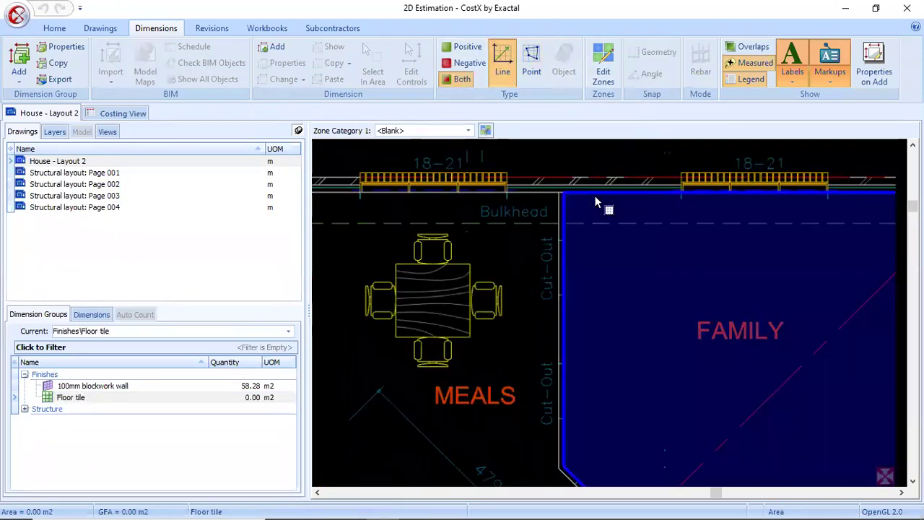
scroll(596, 195, "down", 3)
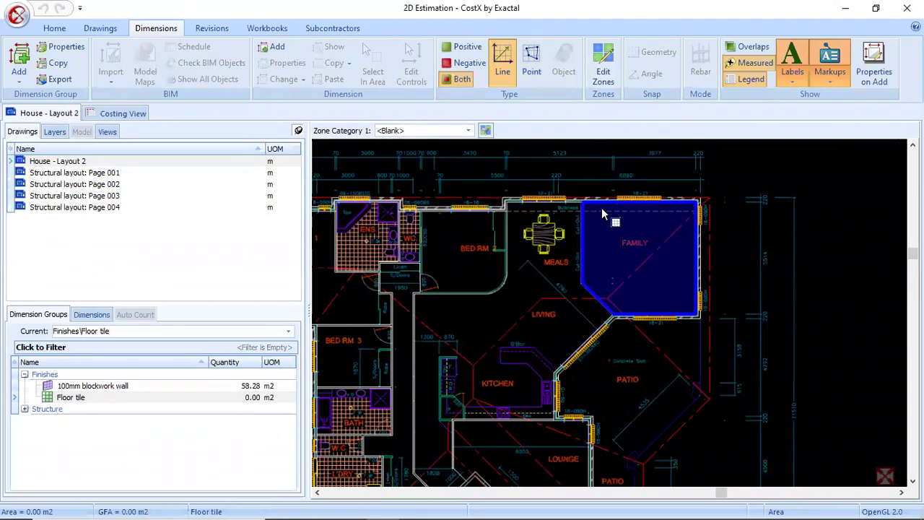
left_click(602, 208)
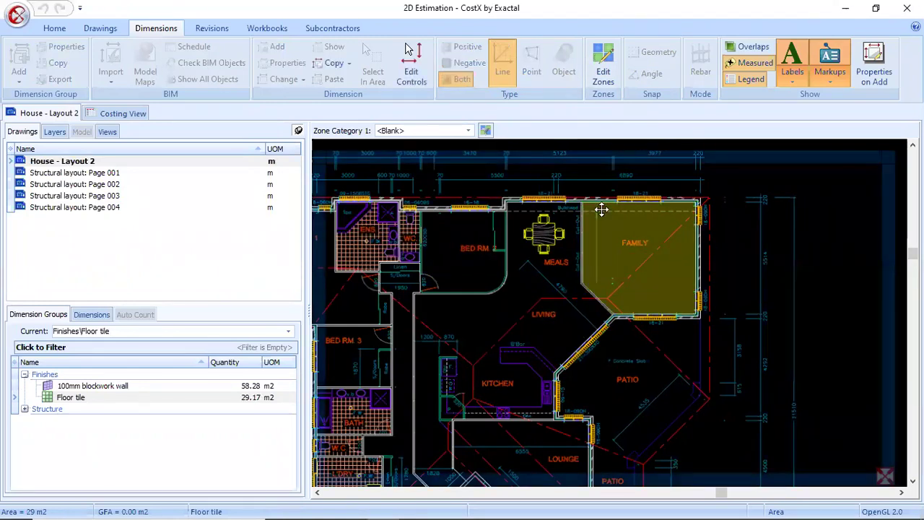
left_click(602, 211)
scroll(630, 247, "up", 2)
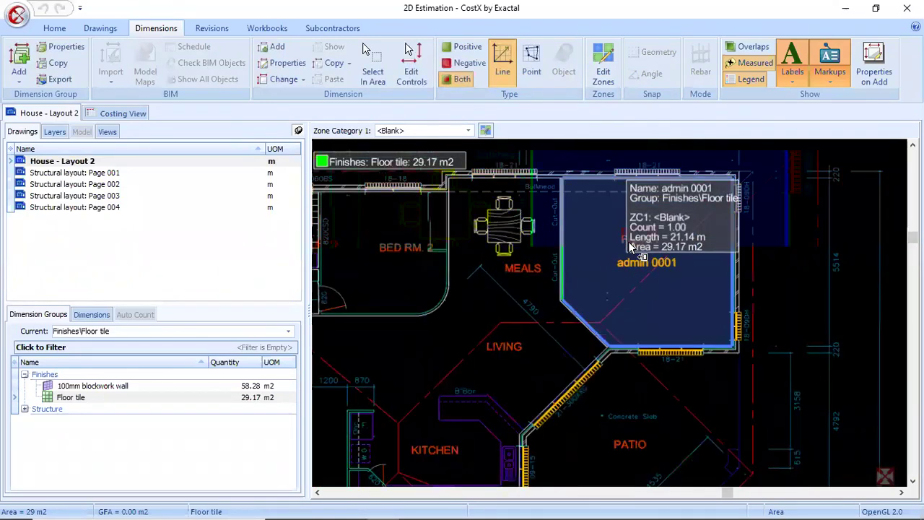
scroll(630, 247, "up", 1)
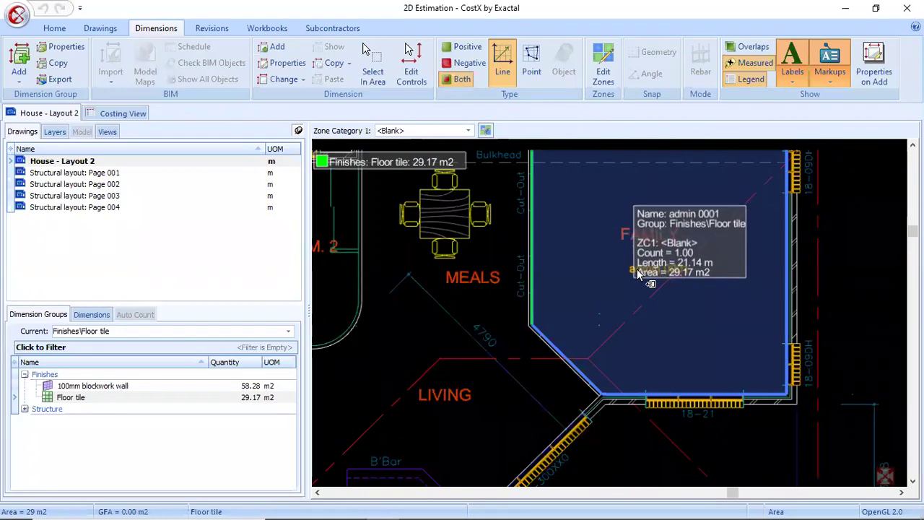
- Measure the enclosed floor area of BED RM. 1, including its robe, as Floor tile
scroll(638, 273, "down", 5)
key("Escape")
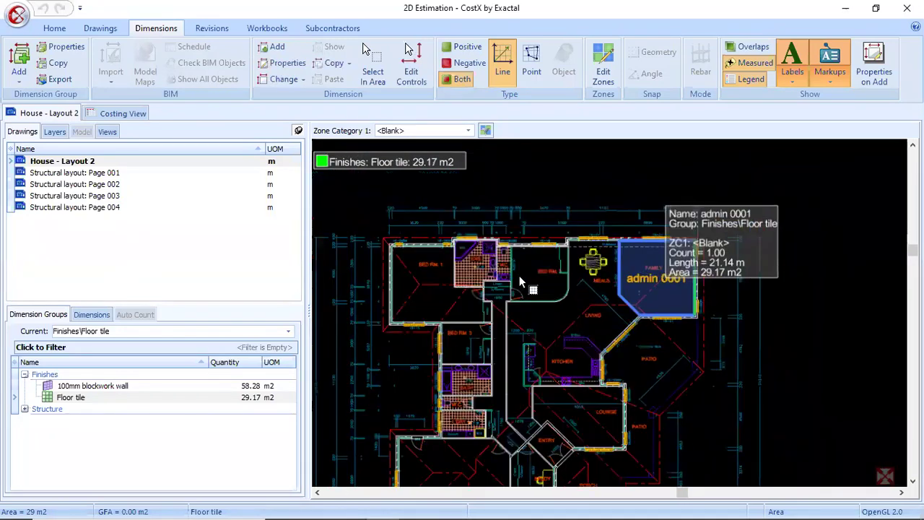
scroll(400, 275, "up", 3)
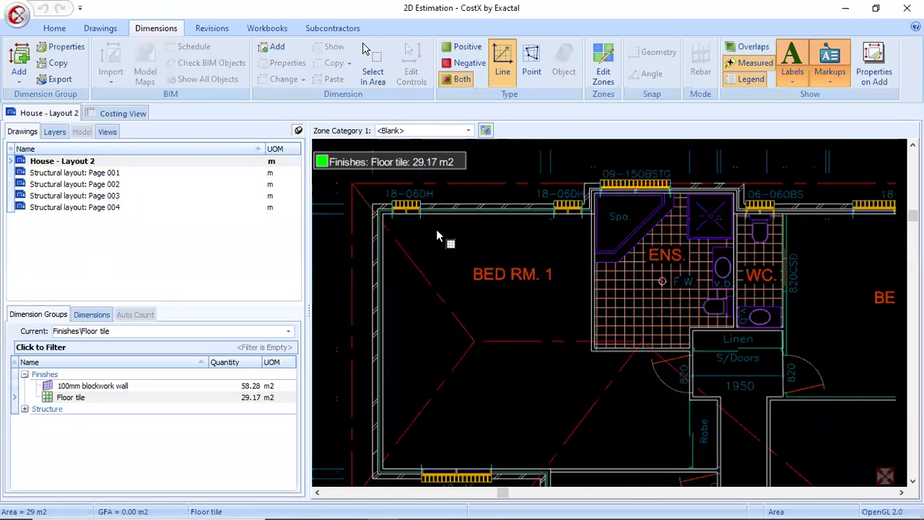
left_click(435, 231)
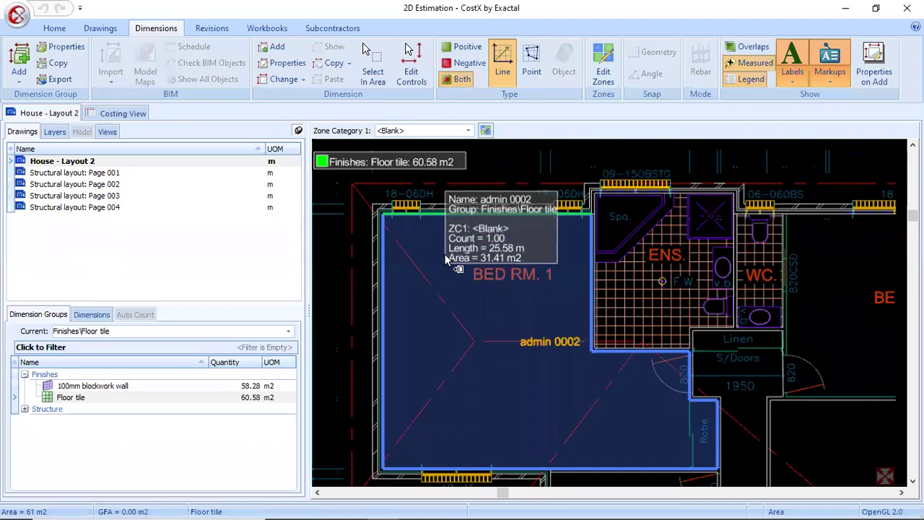
scroll(448, 266, "down", 2)
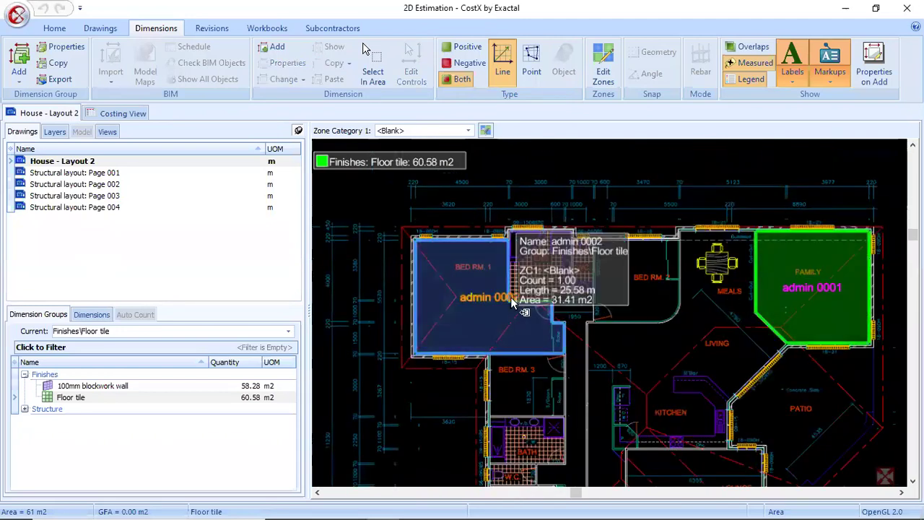
scroll(525, 310, "up", 1)
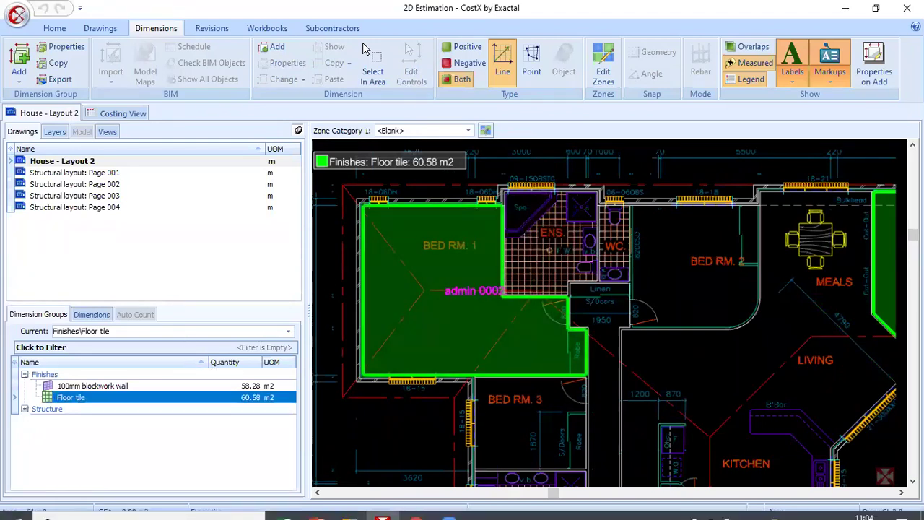
scroll(562, 301, "down", 2)
scroll(586, 372, "up", 2)
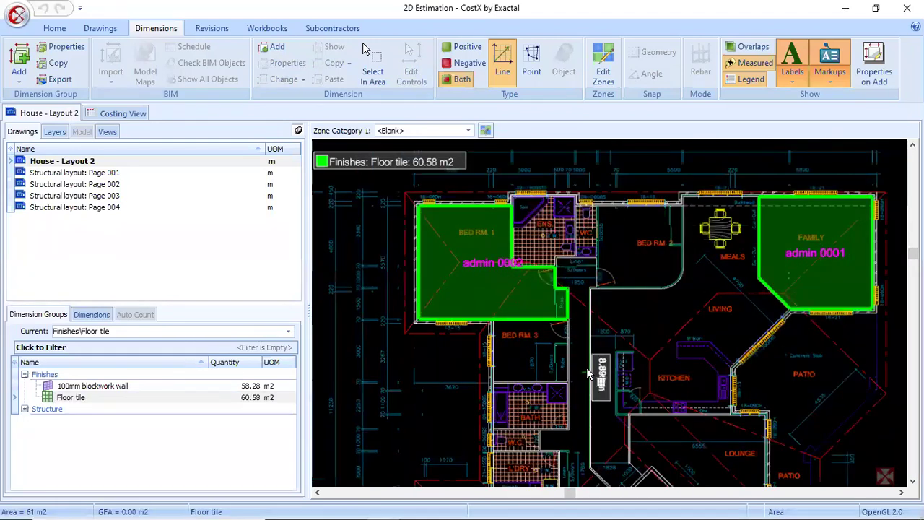
- Create a dimension group named Doors in the Finishes folder with the measurement type Count
left_click(70, 397)
left_click(19, 76)
left_click(37, 99)
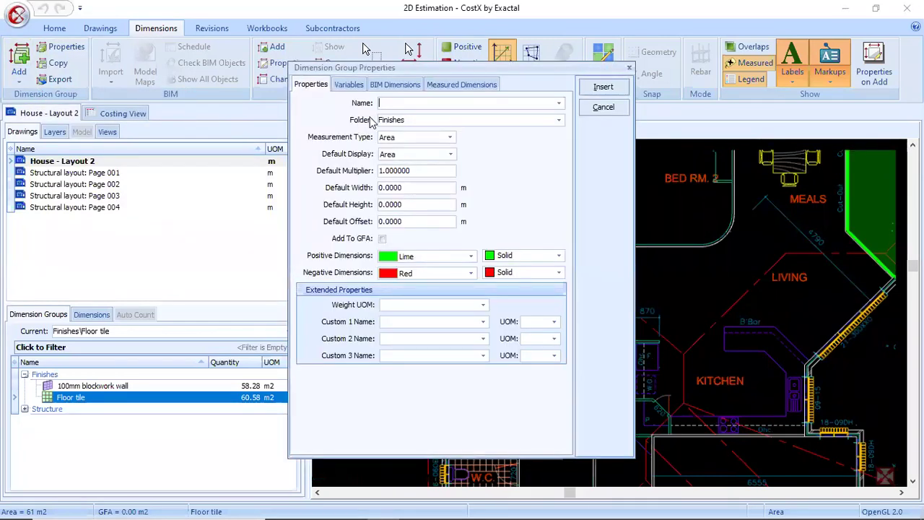
type("Doors")
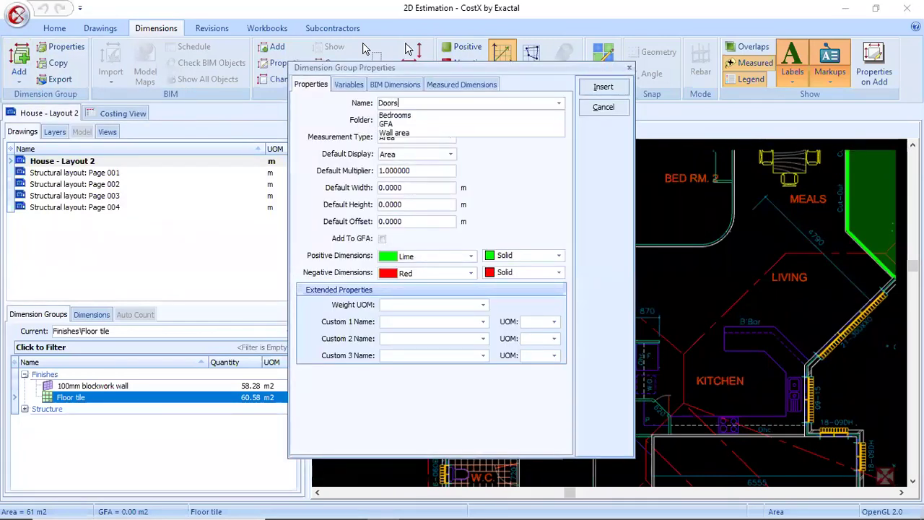
left_click(491, 156)
left_click(449, 137)
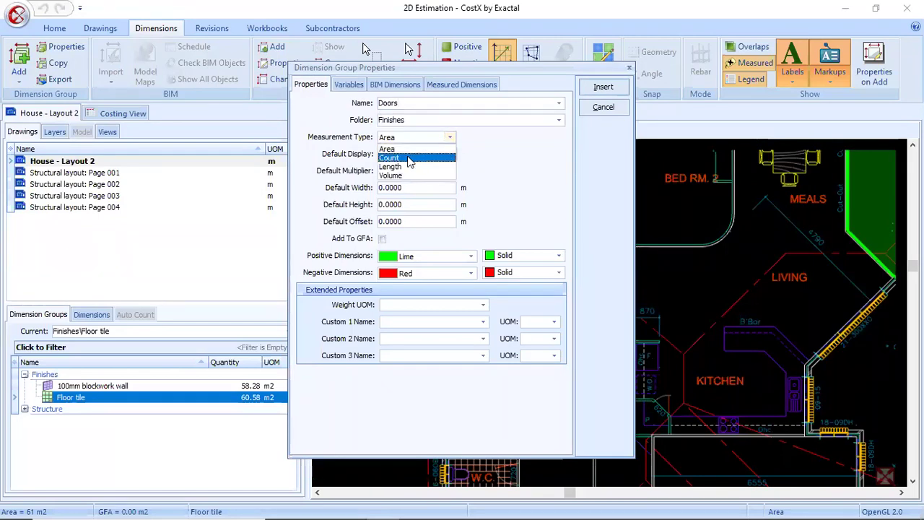
left_click(410, 159)
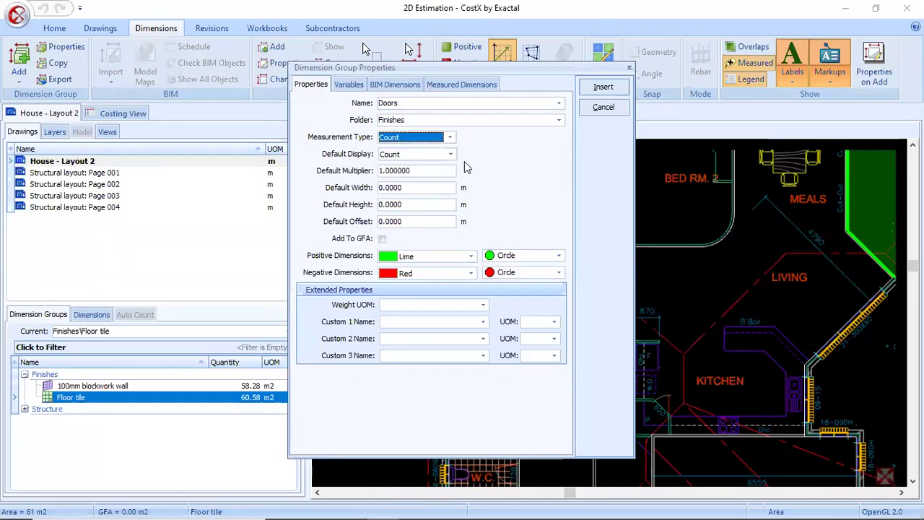
left_click(602, 87)
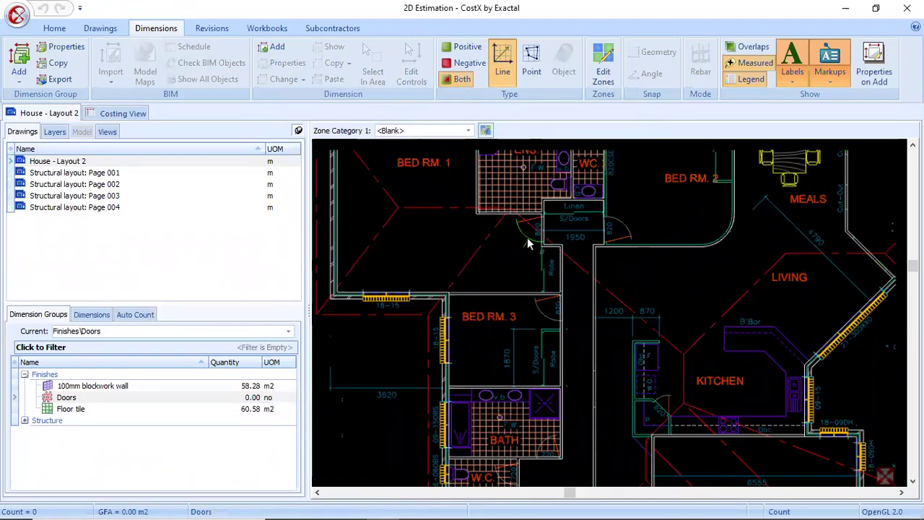
- Count the 820 door of BED RM. 1 together with all matching doors on the floor plan in the Doors group
scroll(527, 244, "up", 2)
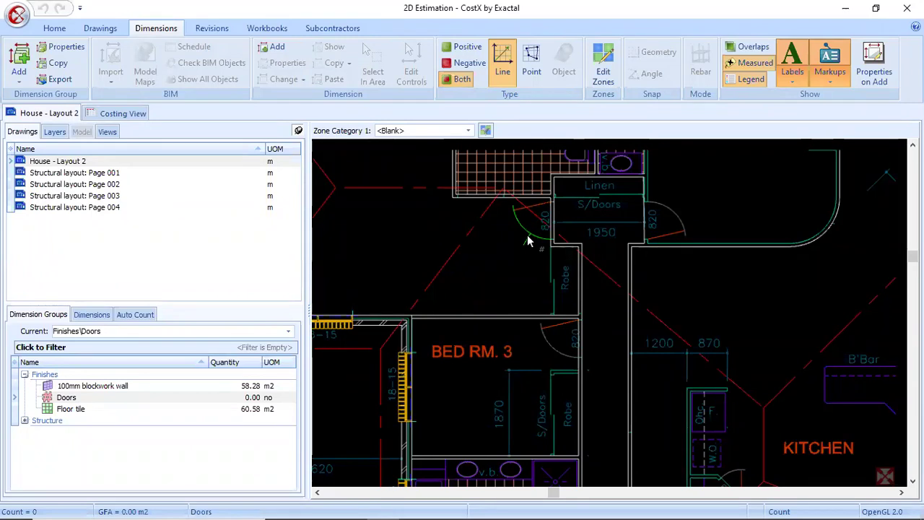
scroll(527, 242, "down", 4)
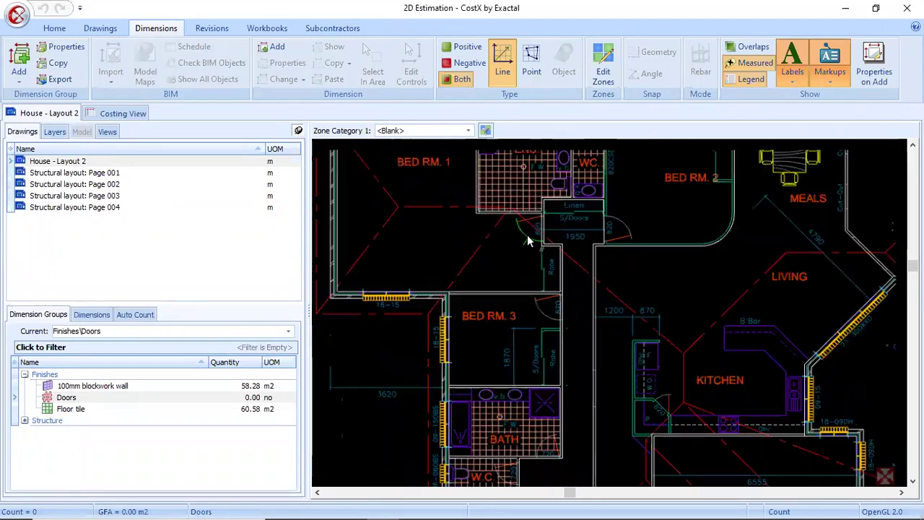
scroll(523, 238, "up", 4)
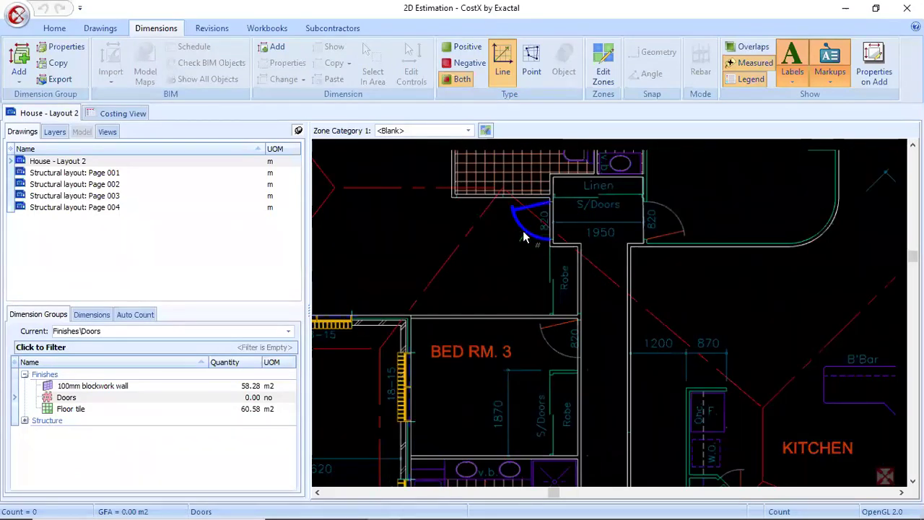
scroll(524, 237, "down", 5)
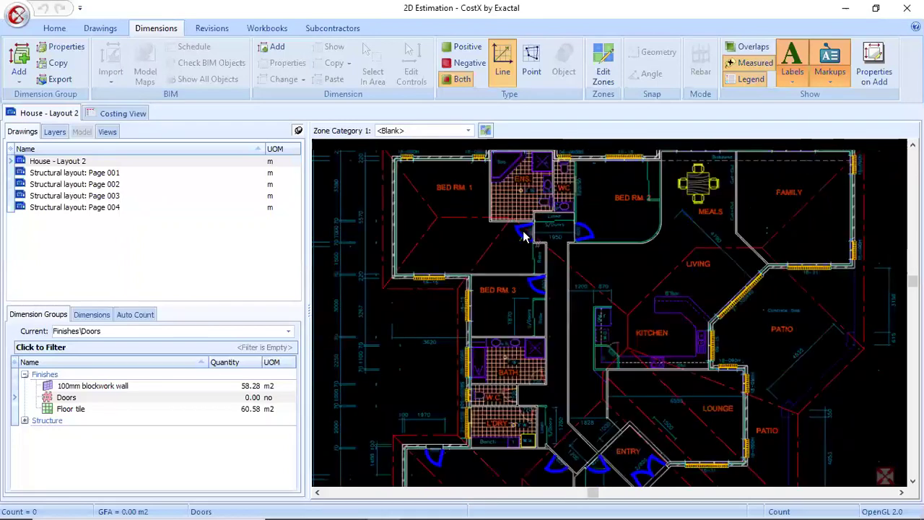
scroll(524, 237, "up", 2)
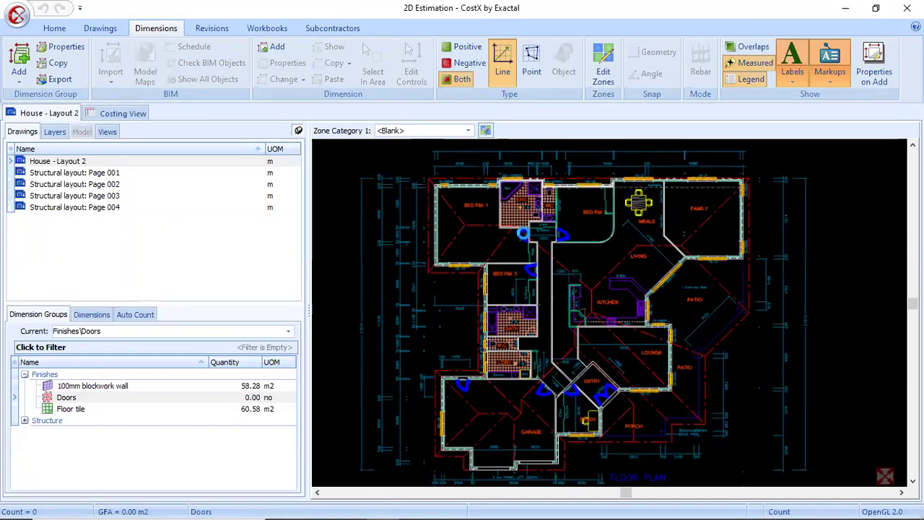
left_click(523, 233)
left_click(93, 399)
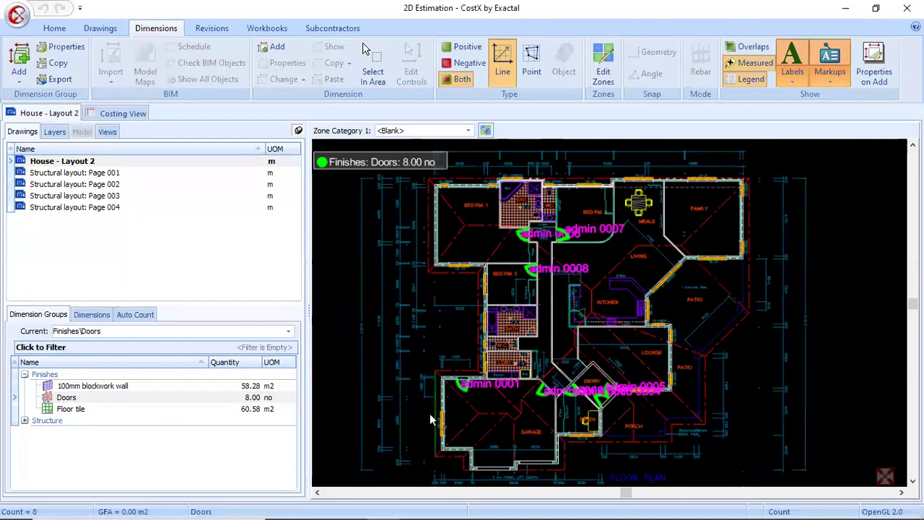
scroll(552, 246, "up", 3)
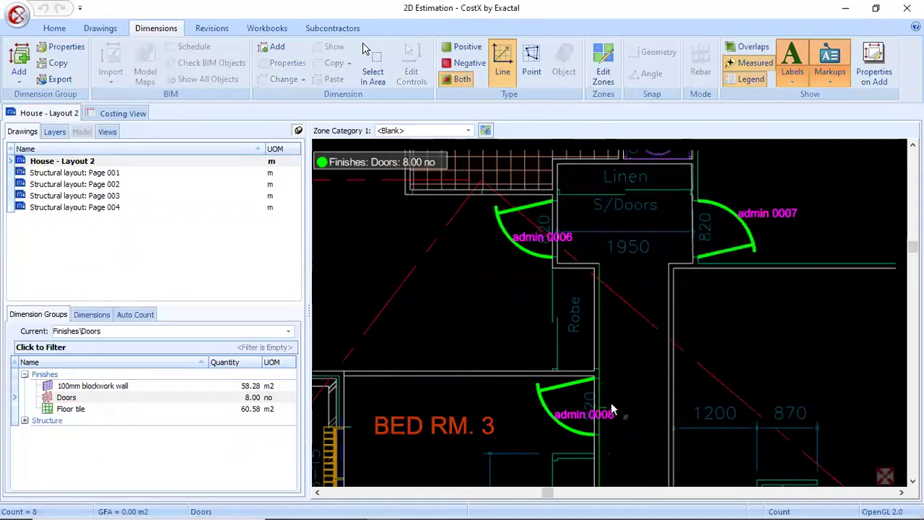
left_click(132, 399)
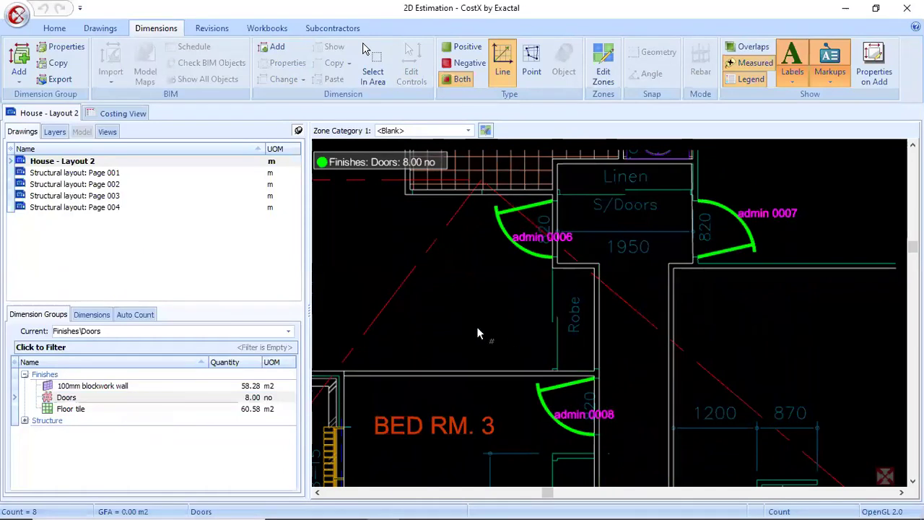
scroll(487, 312, "down", 5)
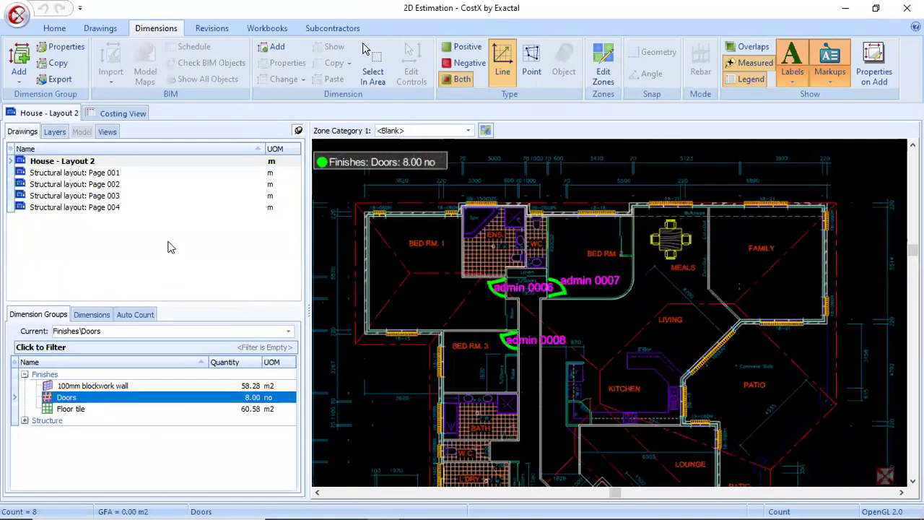
scroll(678, 294, "down", 2)
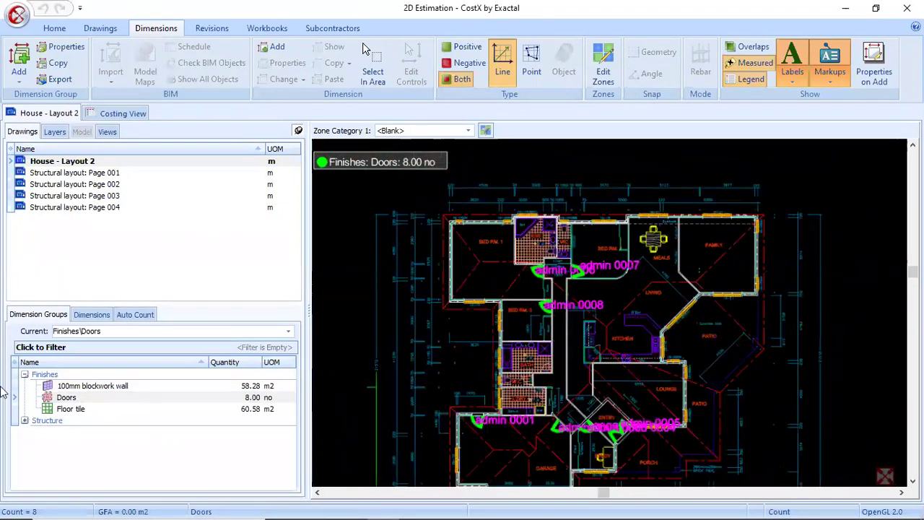
- Open the drawing Structural layout: Page 002 and expand the Structure folder of dimension groups
double_click(44, 177)
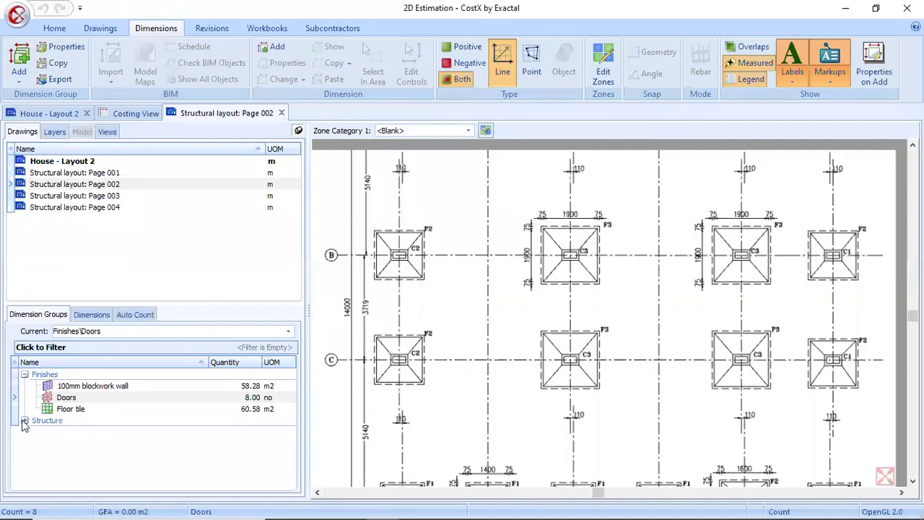
left_click(282, 397)
scroll(498, 253, "down", 4)
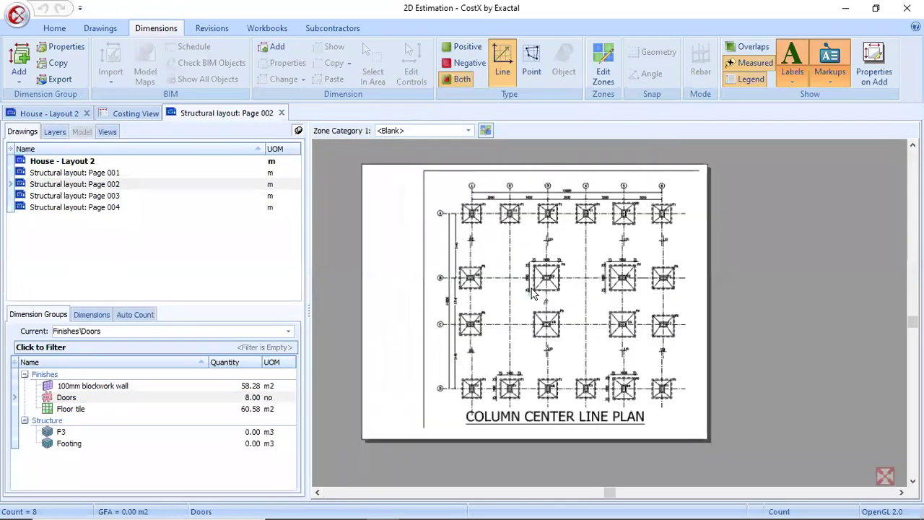
- Hide the ANNOTATION, GRID and GRID LINES layers of the structural layout and return to the list of drawings
scroll(500, 242, "up", 7)
scroll(496, 294, "down", 2)
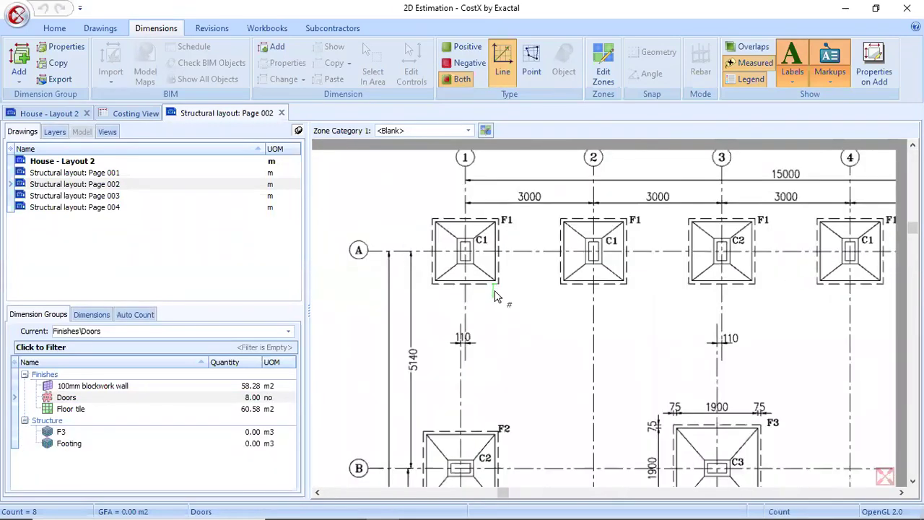
scroll(473, 233, "up", 3)
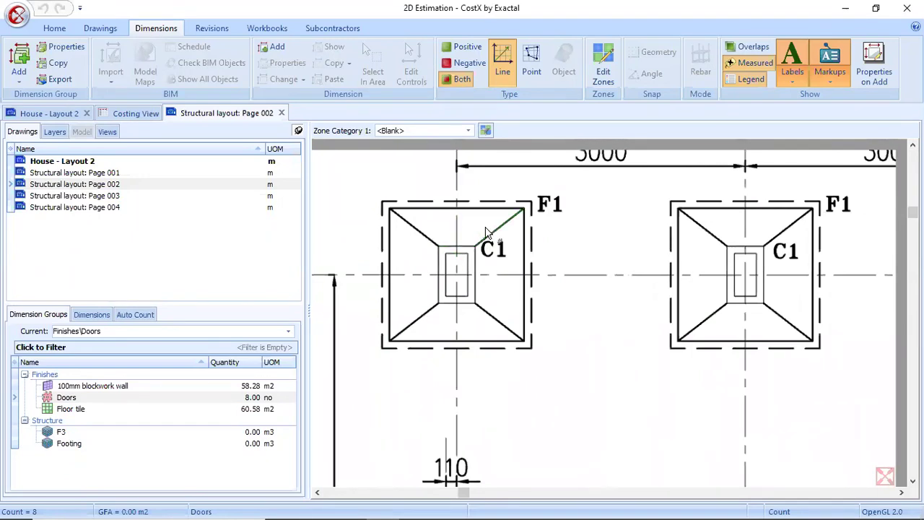
left_click(52, 134)
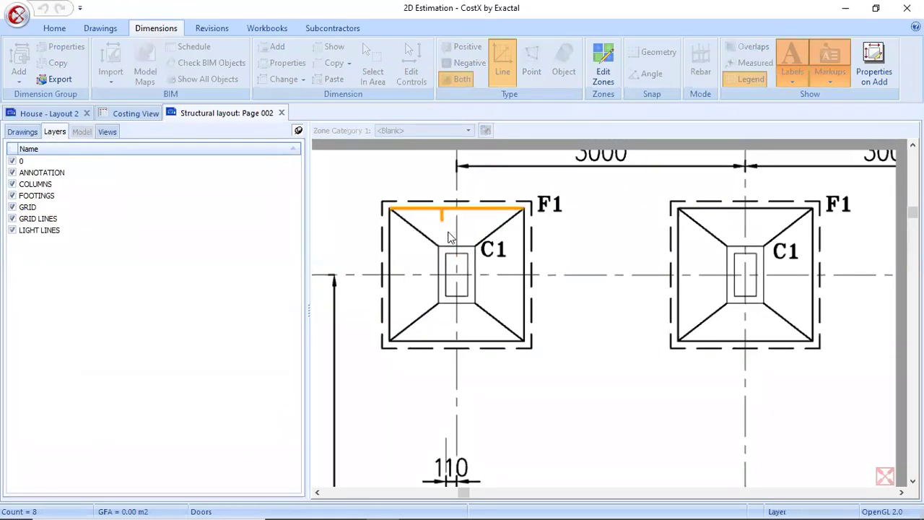
left_click(431, 245)
left_click(458, 184)
left_click(450, 203)
left_click(448, 203)
left_click(375, 207)
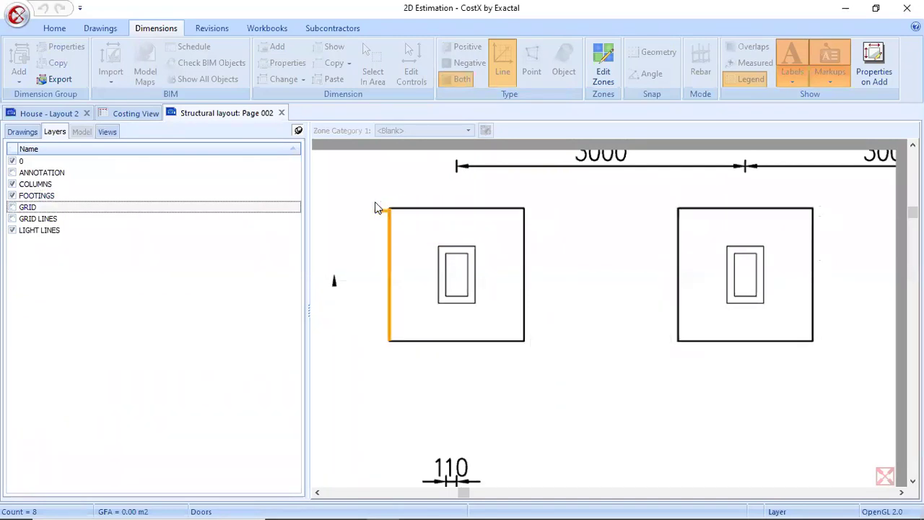
left_click(10, 136)
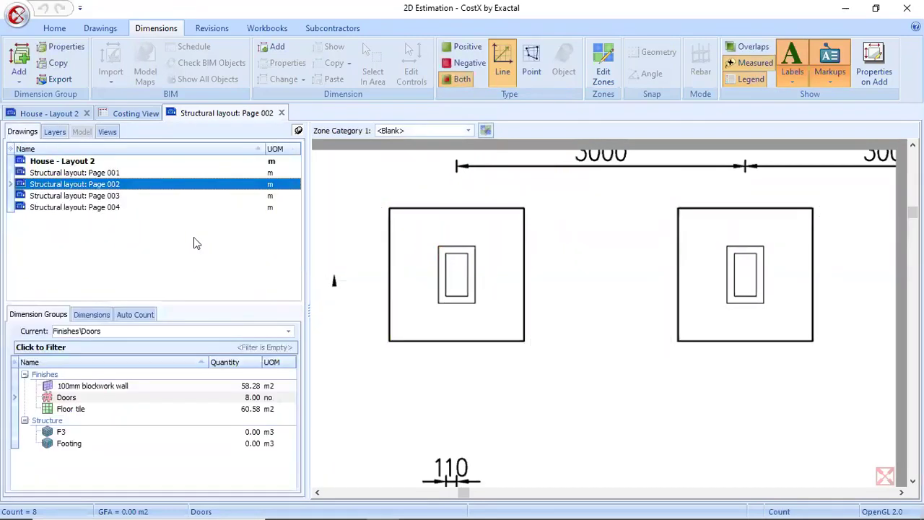
- Make Footing the current dimension group and check its default height and its volume and shuttering formulas
scroll(535, 311, "down", 3)
scroll(527, 279, "down", 1)
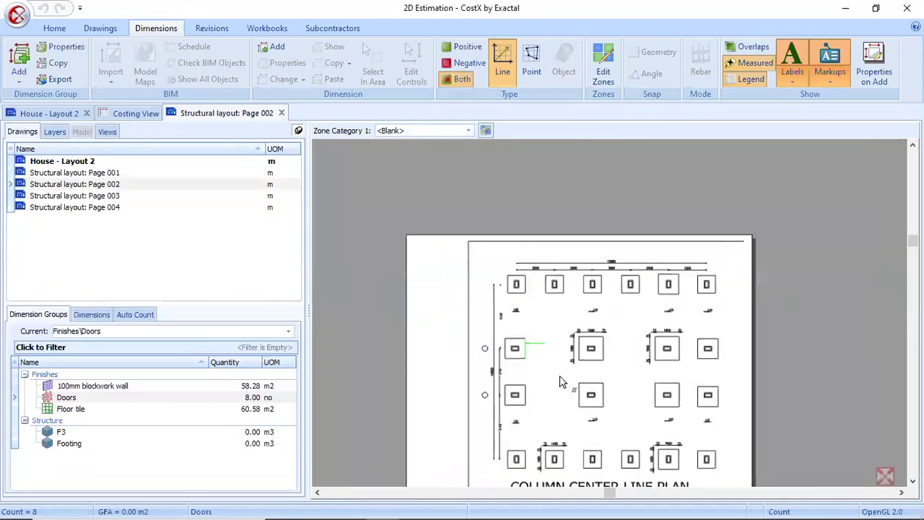
scroll(561, 380, "up", 2)
scroll(560, 380, "down", 1)
scroll(507, 233, "up", 2)
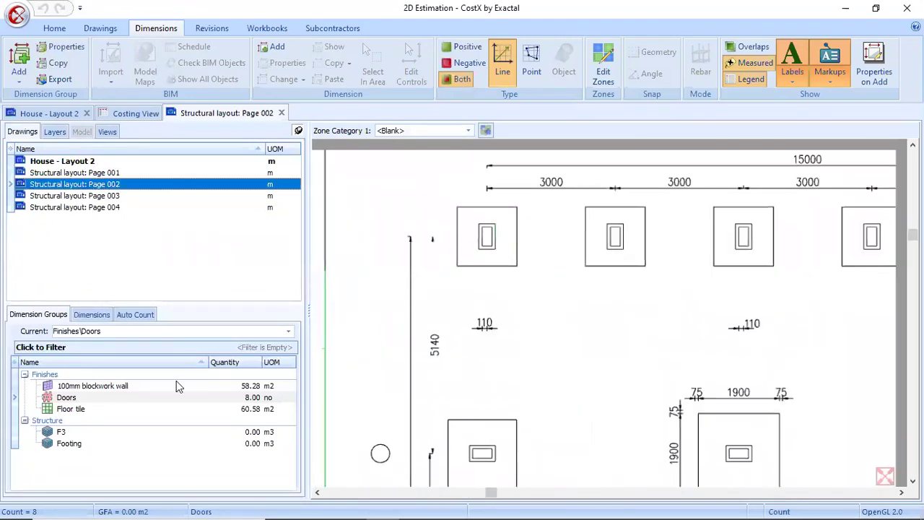
left_click(69, 446)
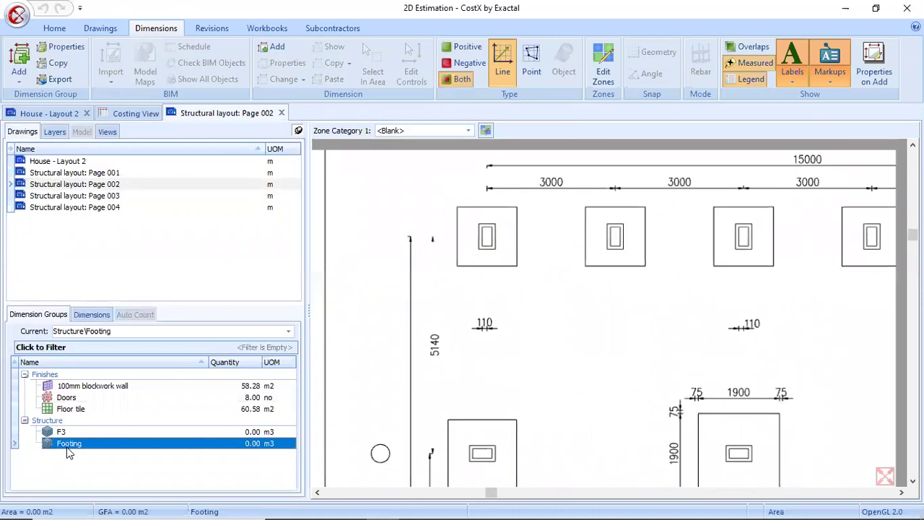
double_click(96, 446)
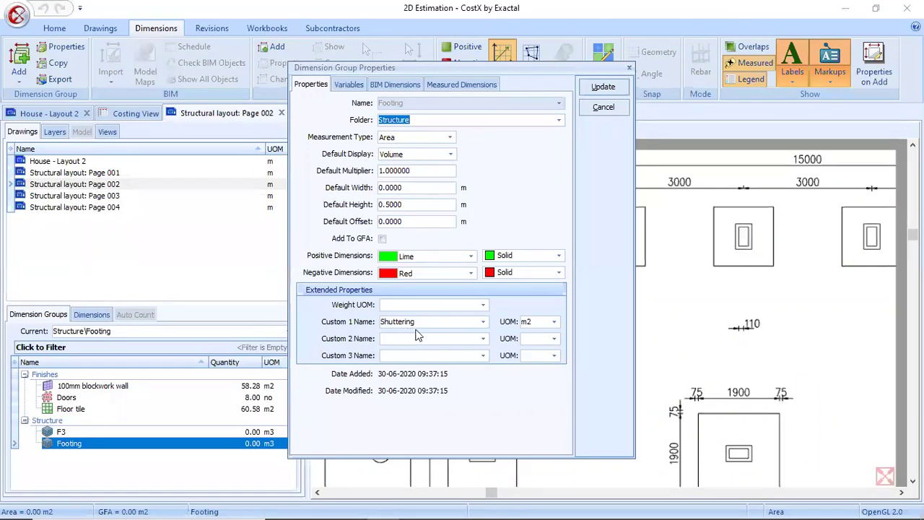
left_click(448, 85)
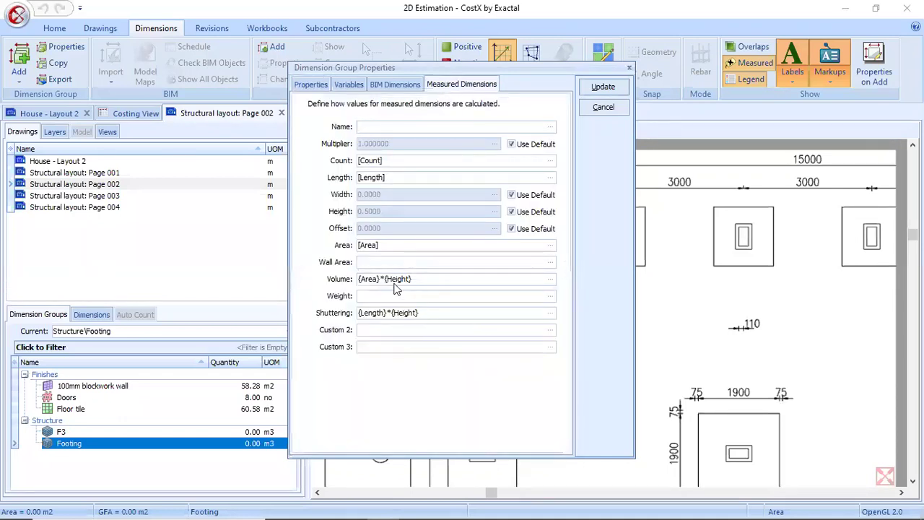
left_click_drag(413, 279, 341, 285)
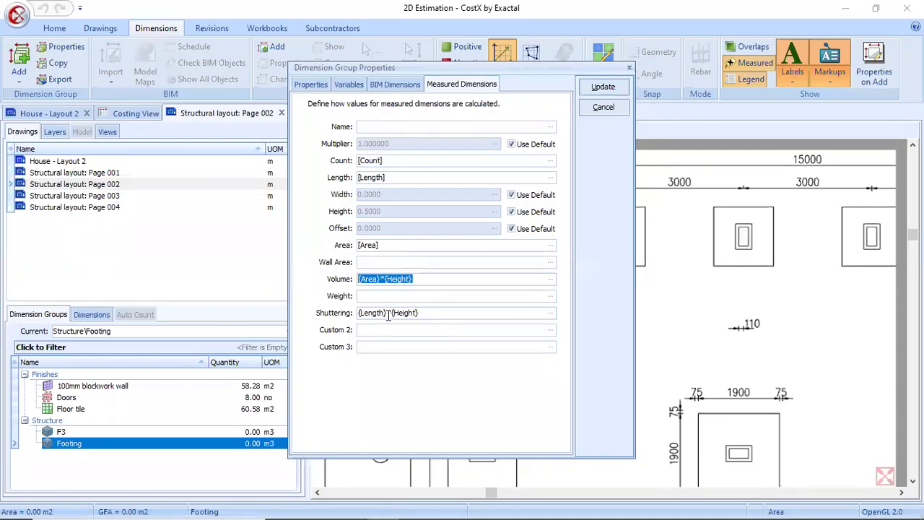
left_click(429, 313)
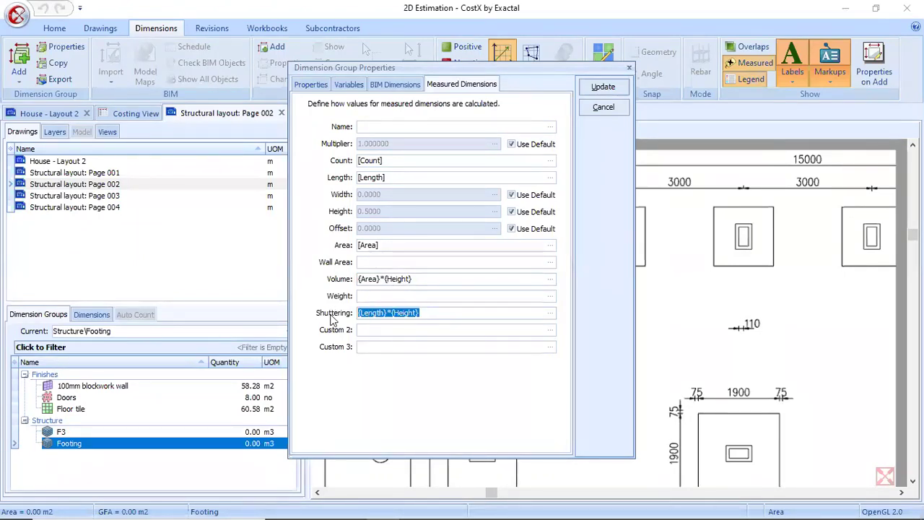
left_click(603, 87)
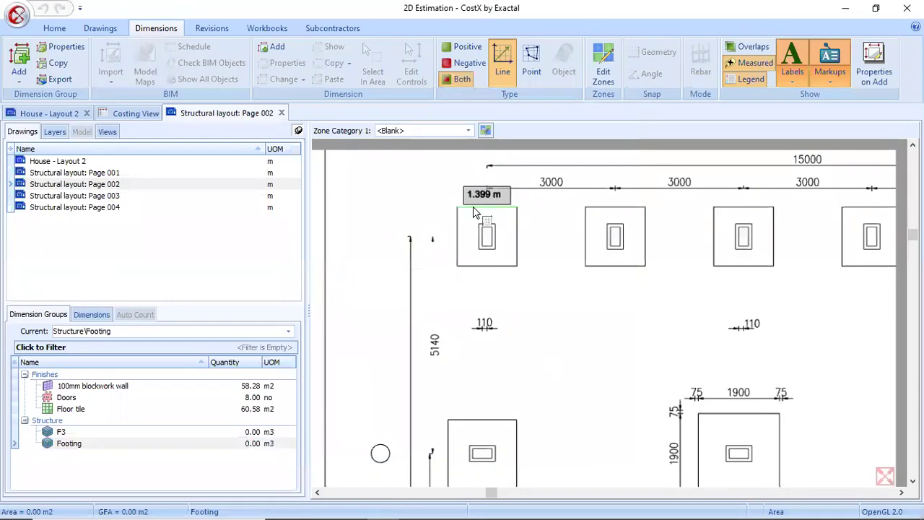
- Measure the square F1 footing at grid A/1 as an area in the Footing group by picking its four outline edges
scroll(466, 213, "up", 3)
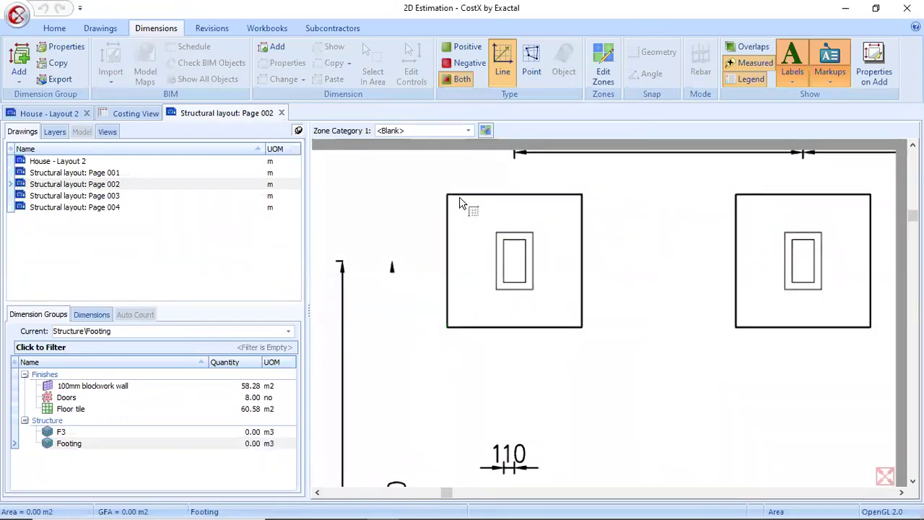
left_click(462, 195)
left_click(581, 264)
left_click(505, 323)
left_click(449, 293)
right_click(449, 291)
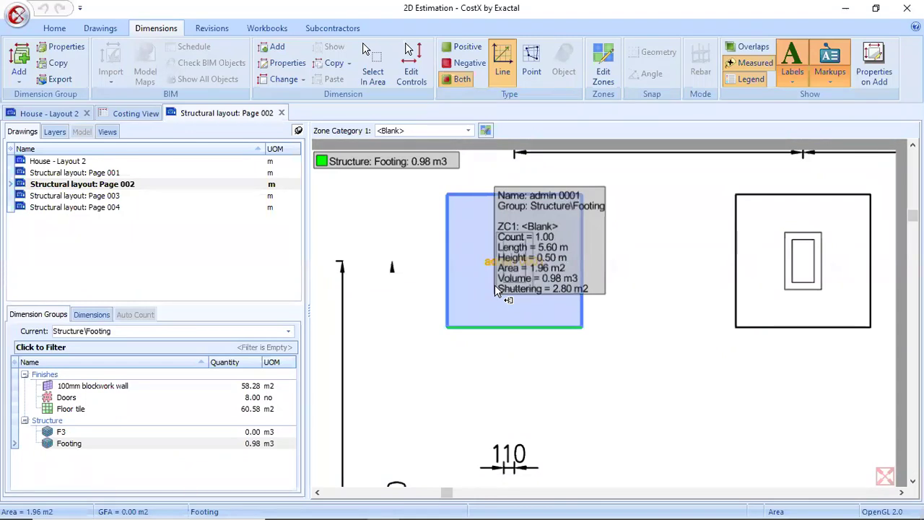
- Change the multiplier of the measured F1 footing dimension to 10 and check its total quantities
scroll(495, 291, "down", 2)
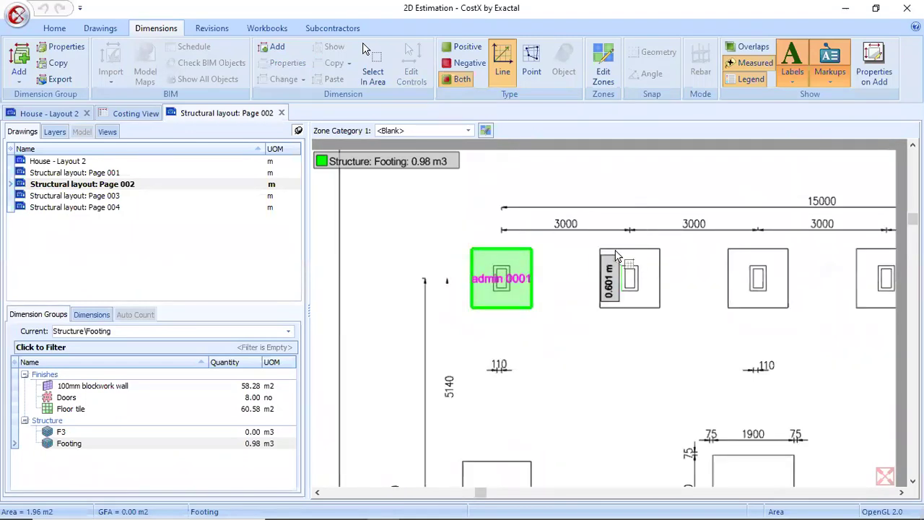
mouse_move(512, 289)
scroll(511, 284, "up", 2)
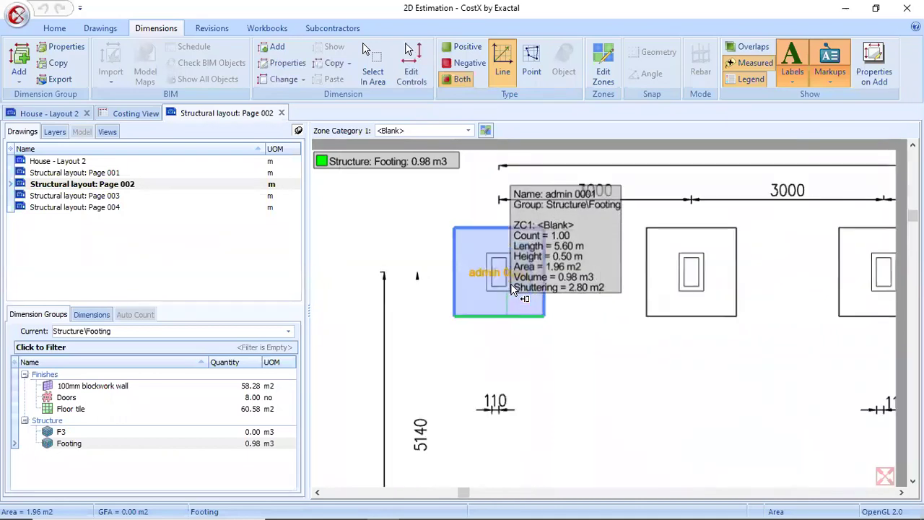
scroll(502, 283, "down", 2)
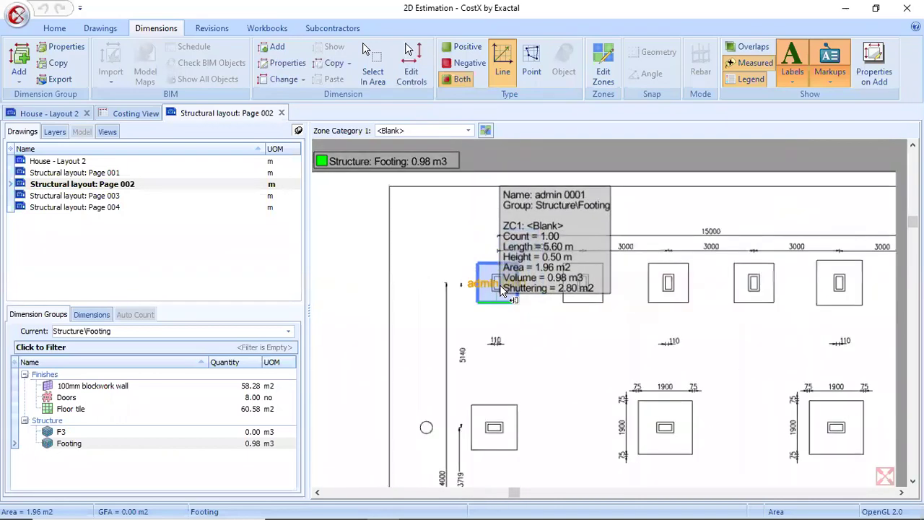
scroll(500, 284, "up", 2)
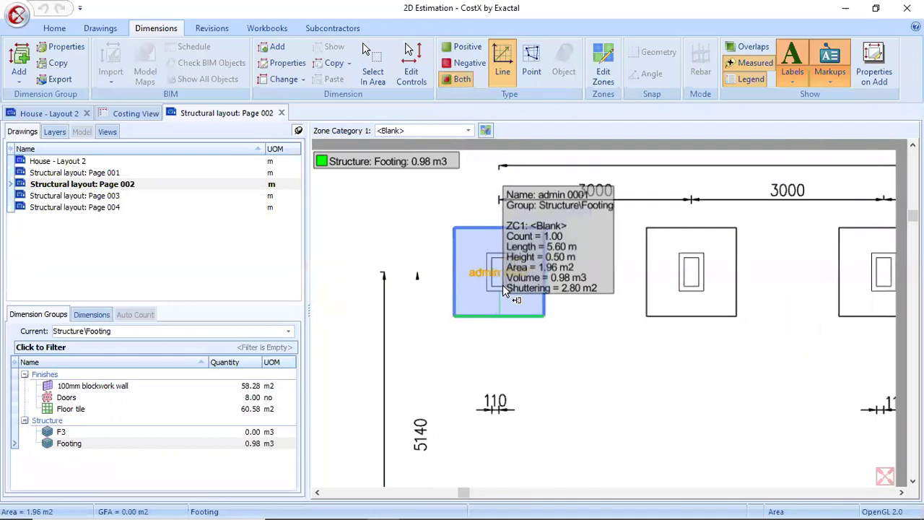
scroll(502, 284, "down", 2)
scroll(495, 285, "up", 2)
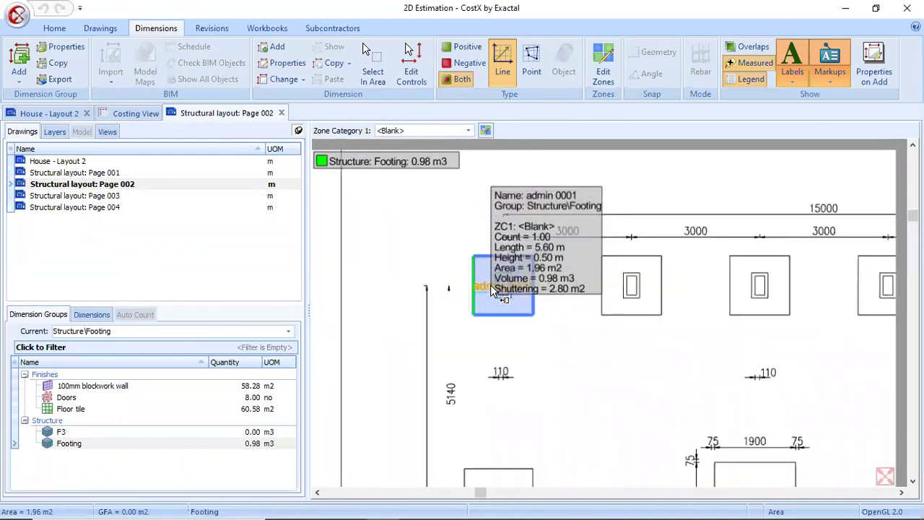
right_click(490, 284)
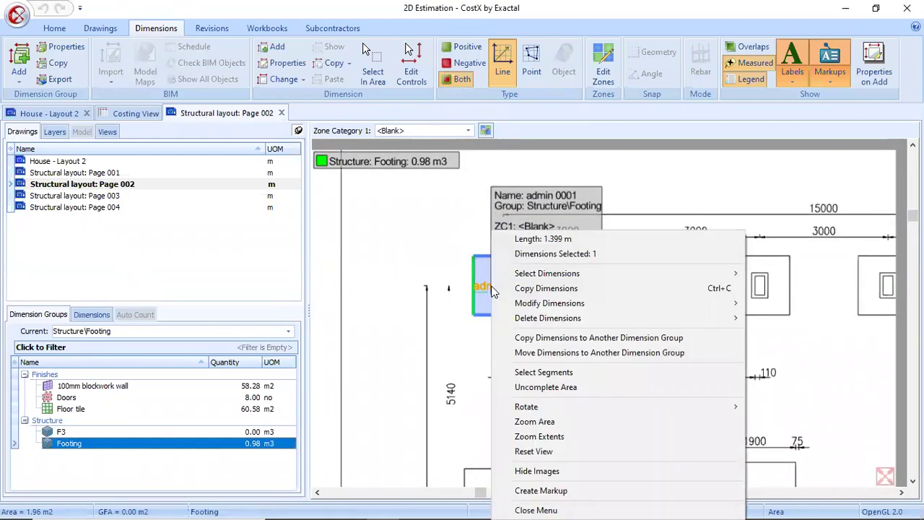
mouse_move(523, 308)
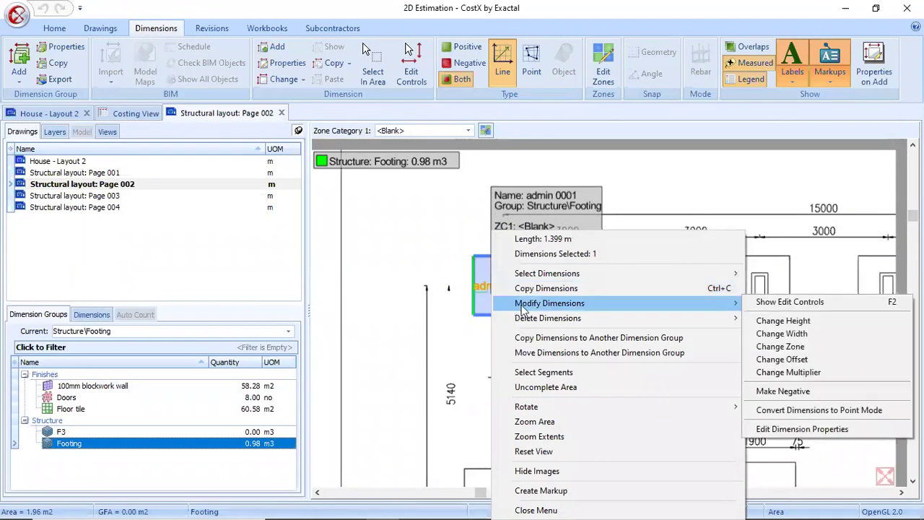
left_click(789, 372)
type("10")
left_click(585, 258)
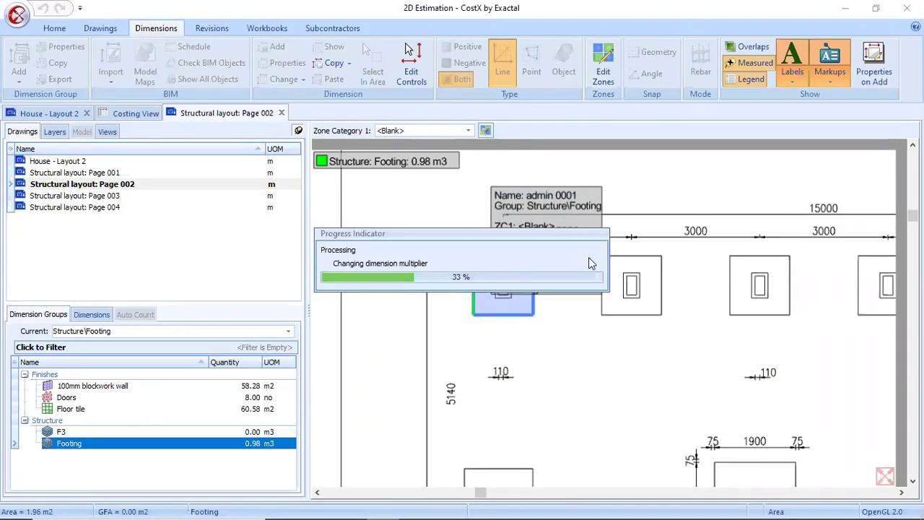
scroll(495, 289, "down", 2)
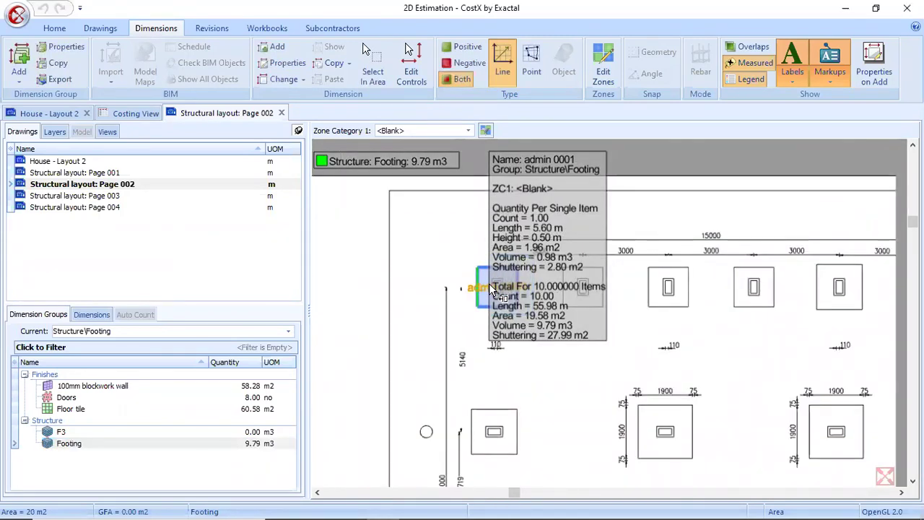
scroll(494, 289, "up", 1)
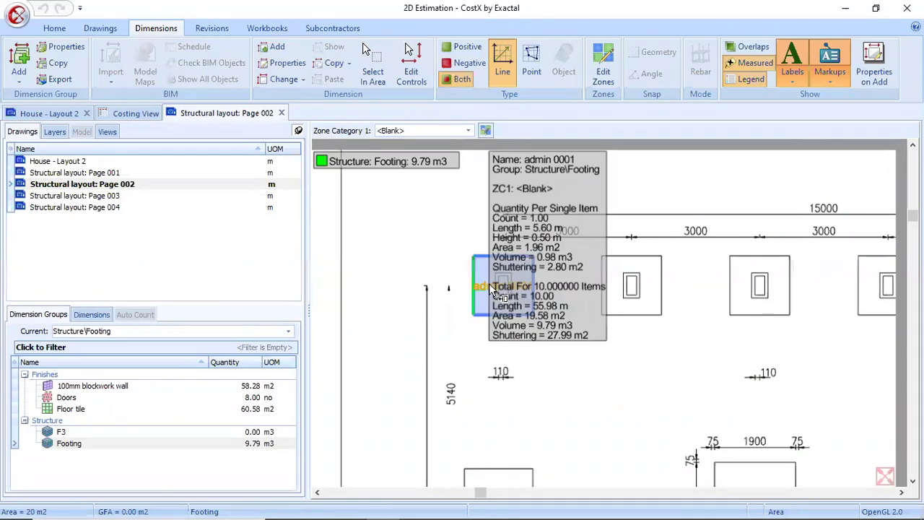
- Deselect the footing dimension and show all layers of the structural layout again
left_click(602, 315)
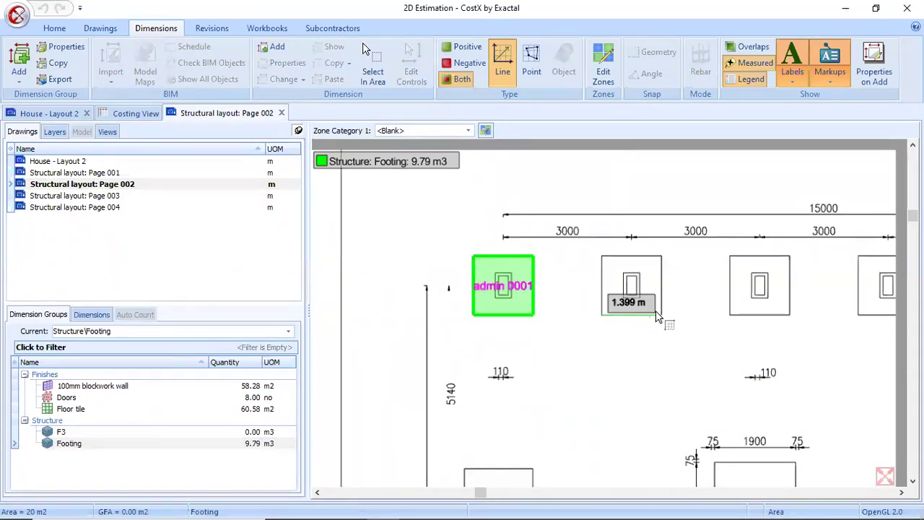
scroll(636, 316, "down", 3)
scroll(590, 310, "up", 3)
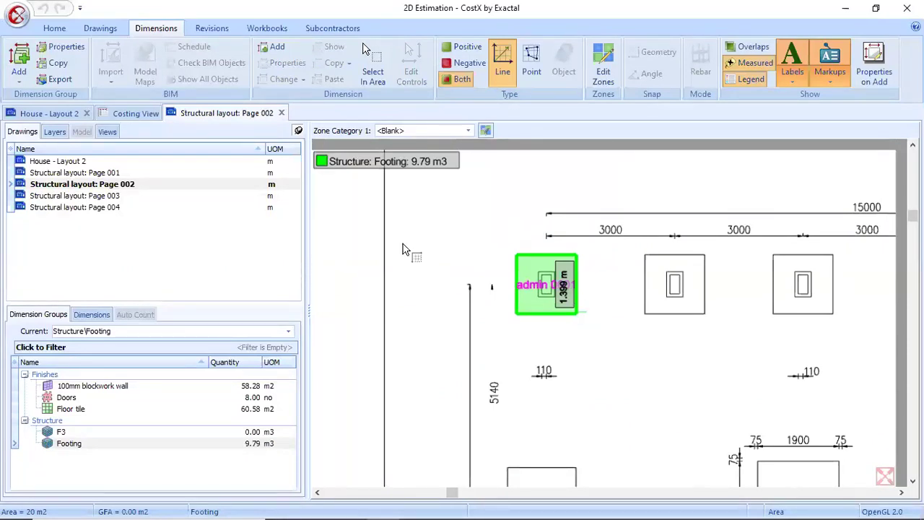
left_click(140, 442)
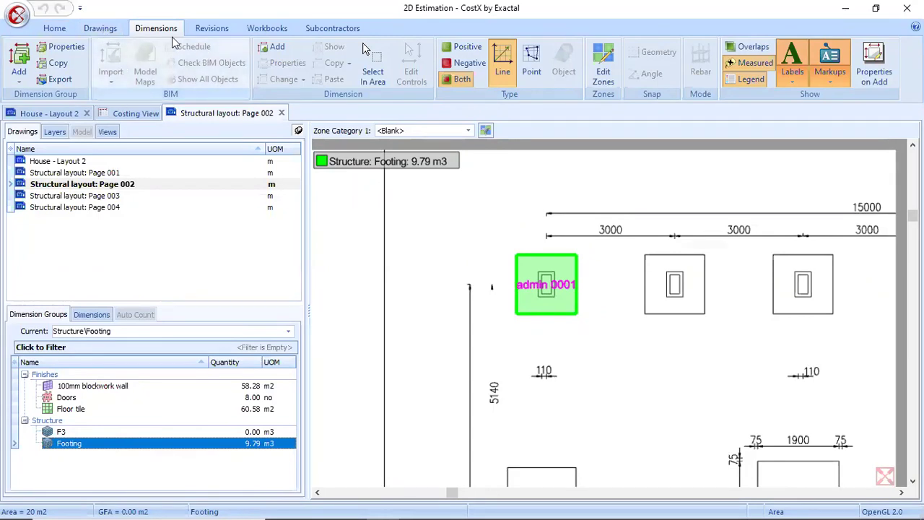
left_click(98, 29)
left_click(284, 72)
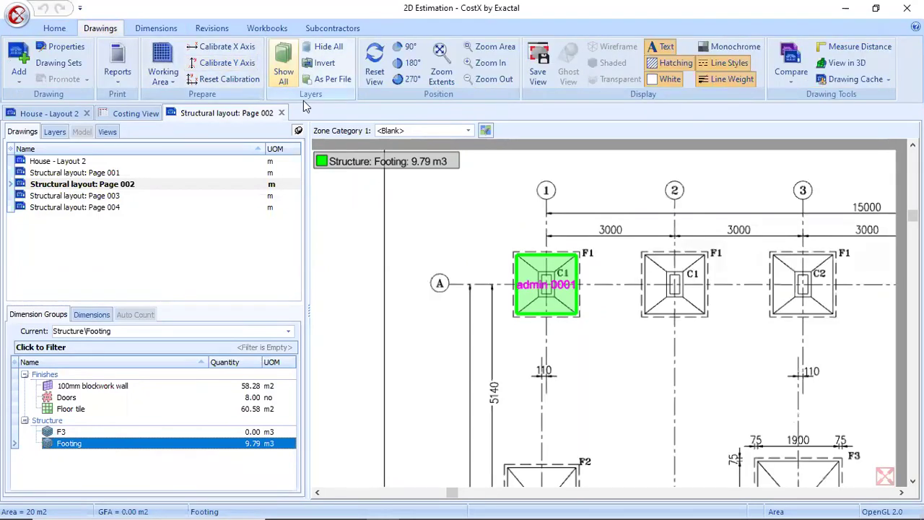
- Make F3 the current dimension group and check its default sizes and its volume and shuttering formulas, leaving them unedited
left_click(64, 431)
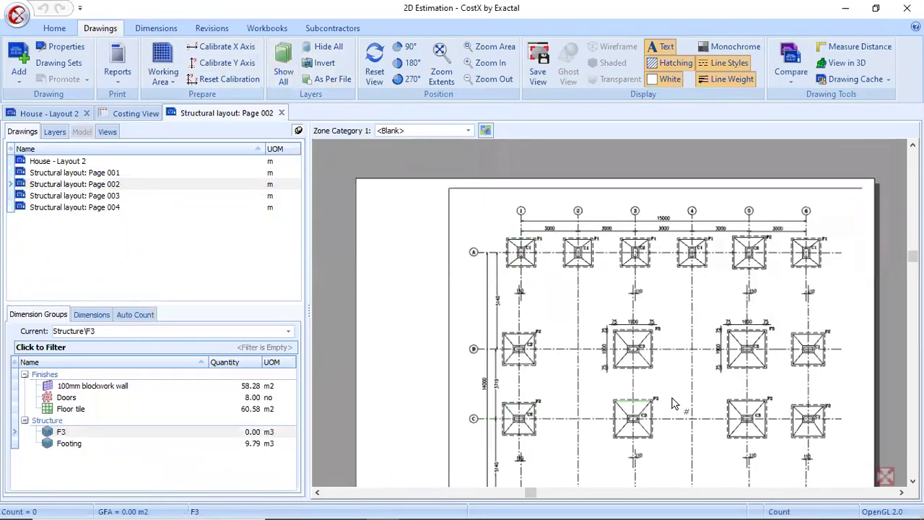
scroll(675, 404, "up", 5)
scroll(670, 402, "down", 2)
left_click(94, 432)
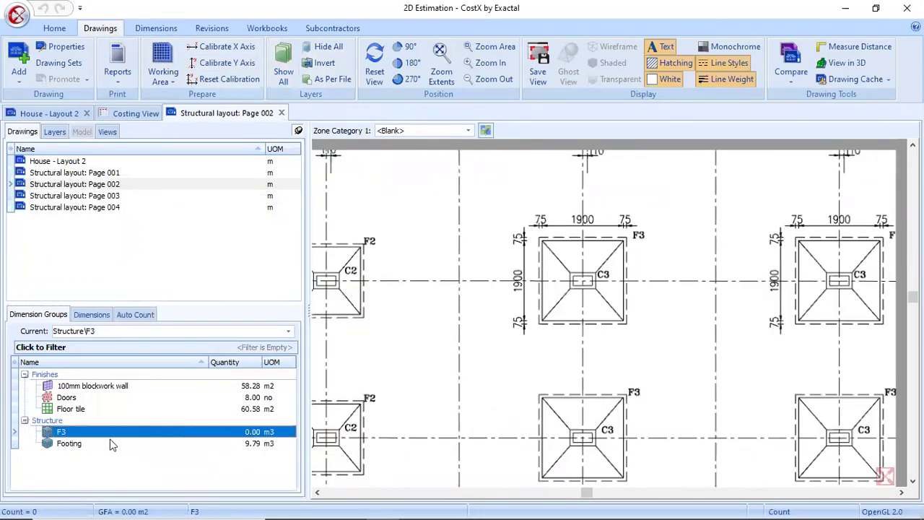
double_click(86, 434)
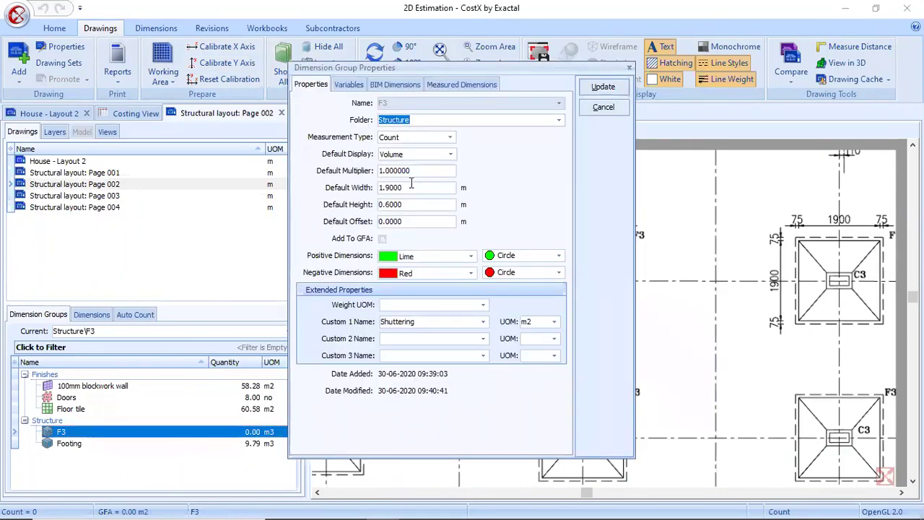
left_click(442, 85)
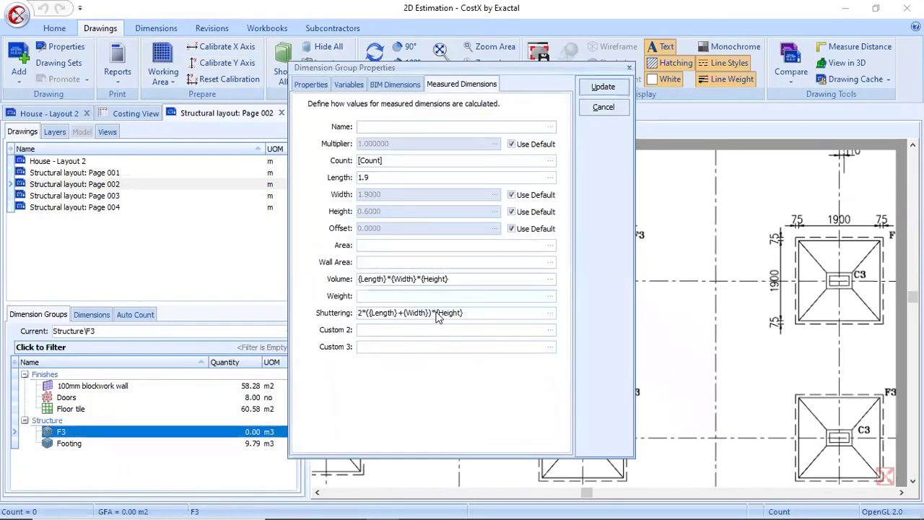
left_click(629, 69)
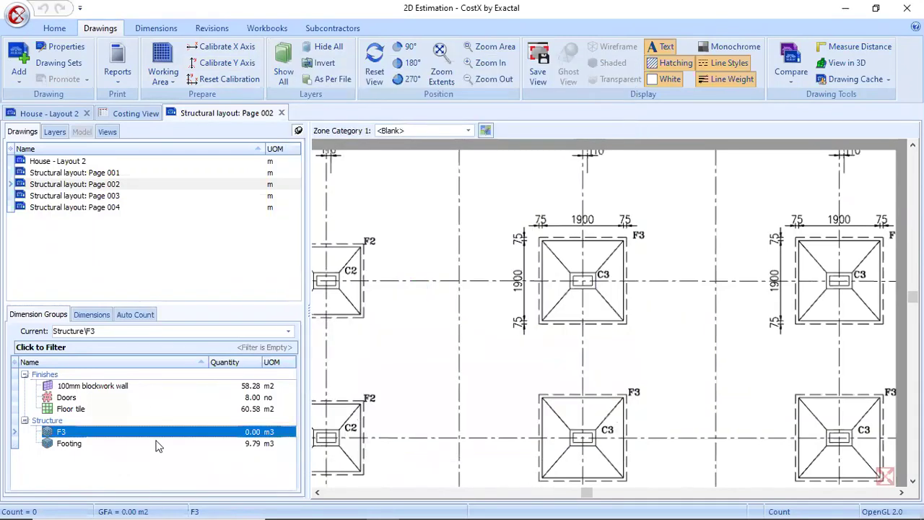
- Capture the F3 label beside a C3 footing as the Auto Count search image for the F3 group
left_click(130, 316)
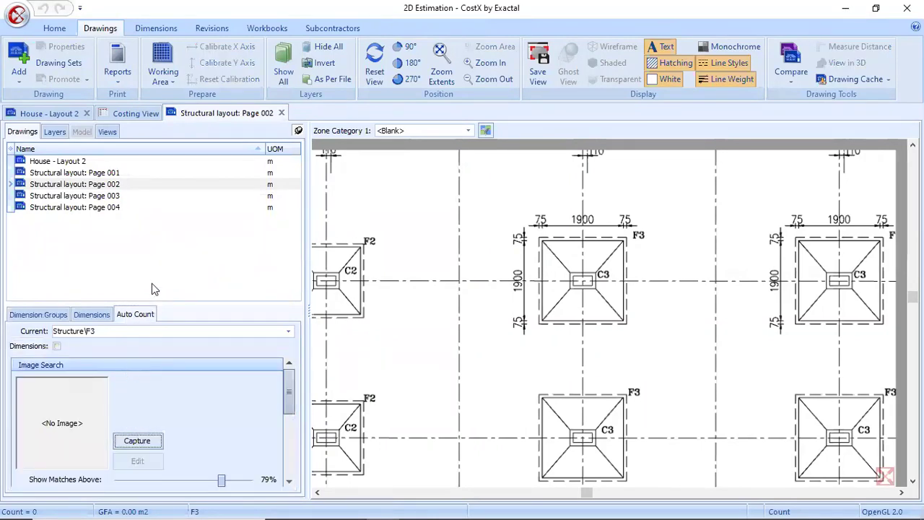
left_click(131, 440)
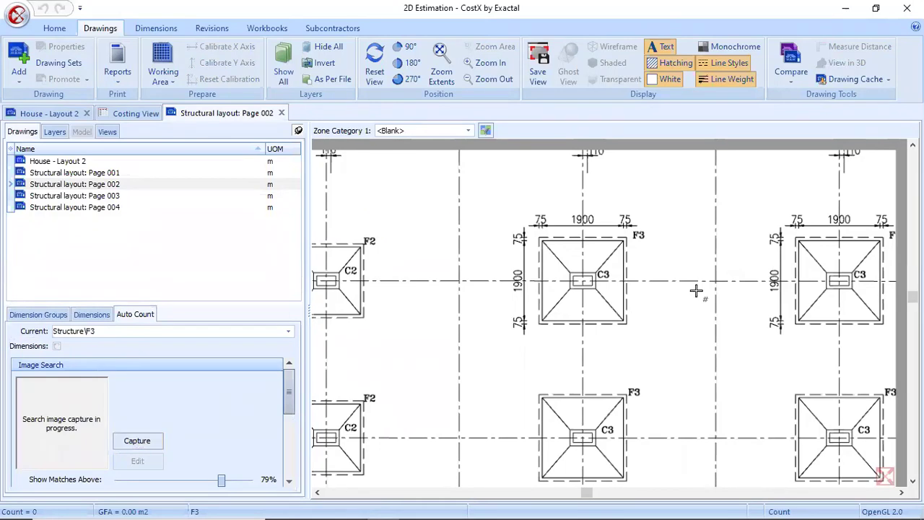
scroll(649, 232, "up", 5)
scroll(624, 299, "down", 3)
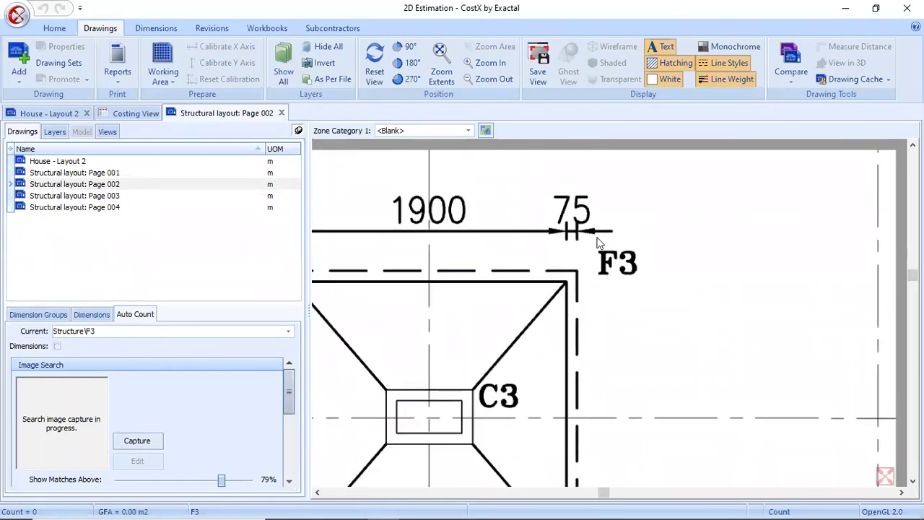
left_click_drag(582, 249, 650, 280)
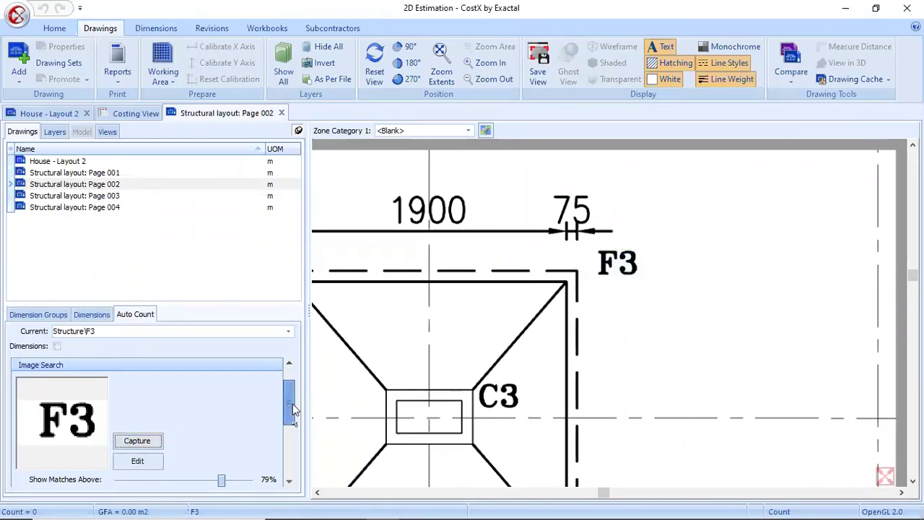
- Search the drawing for labels matching the captured F3 image and inspect the highlighted matches
scroll(254, 451, "down", 2)
scroll(288, 433, "down", 2)
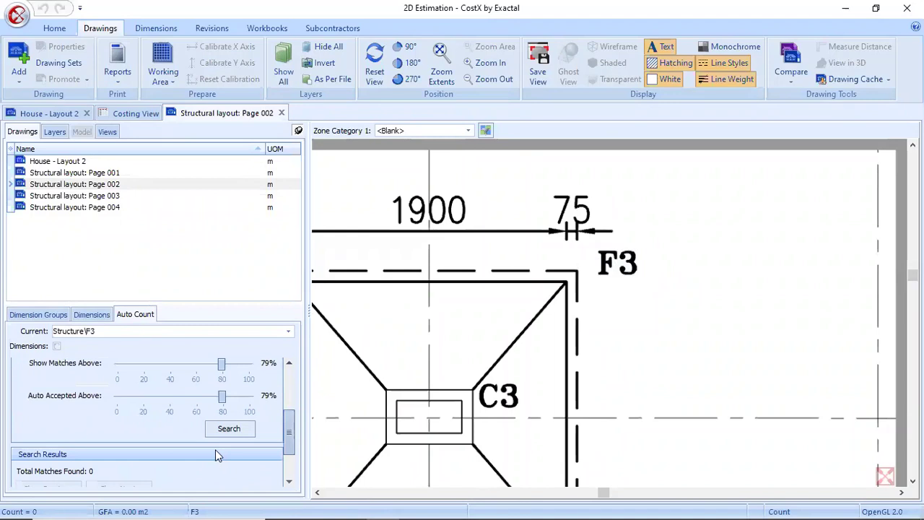
left_click(216, 428)
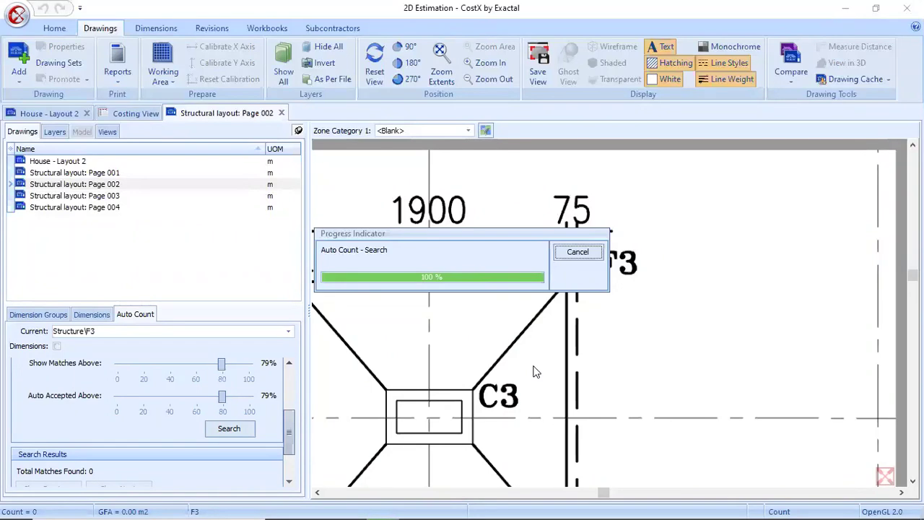
scroll(535, 372, "down", 5)
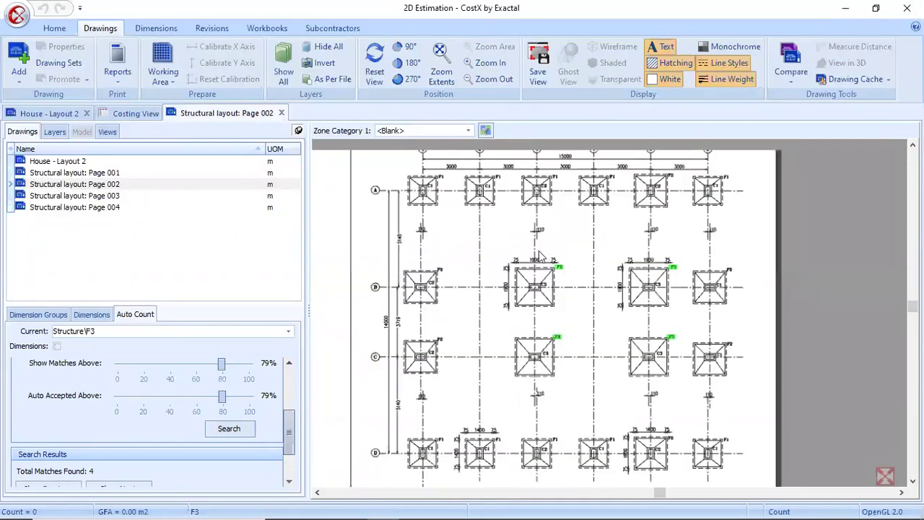
scroll(586, 386, "up", 2)
scroll(581, 187, "up", 2)
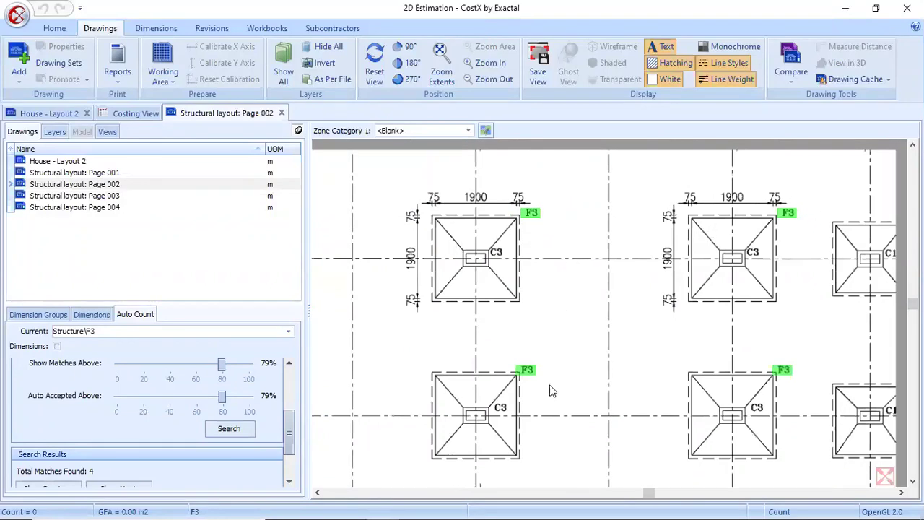
left_click(245, 428)
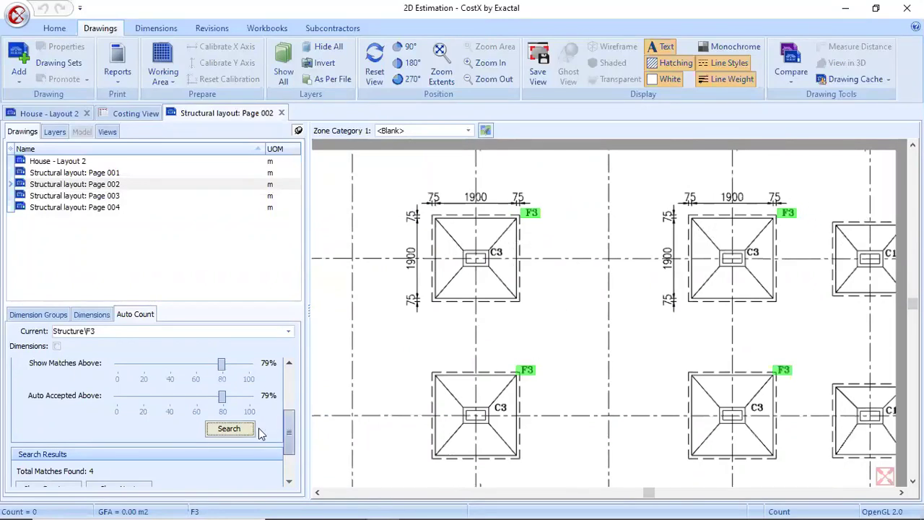
- Save the accepted F3 label matches as counted dimensions in the F3 group and check the group's total quantities
left_click_drag(288, 430, 288, 452)
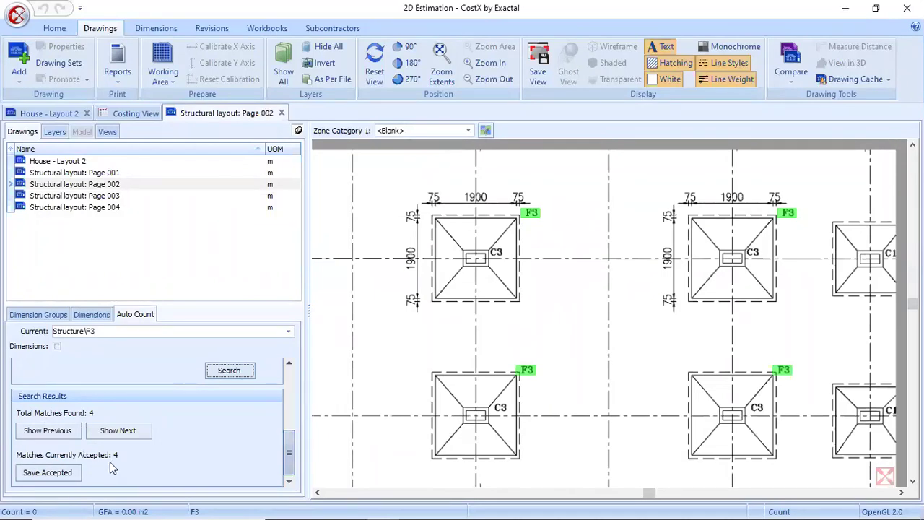
scroll(690, 286, "down", 5)
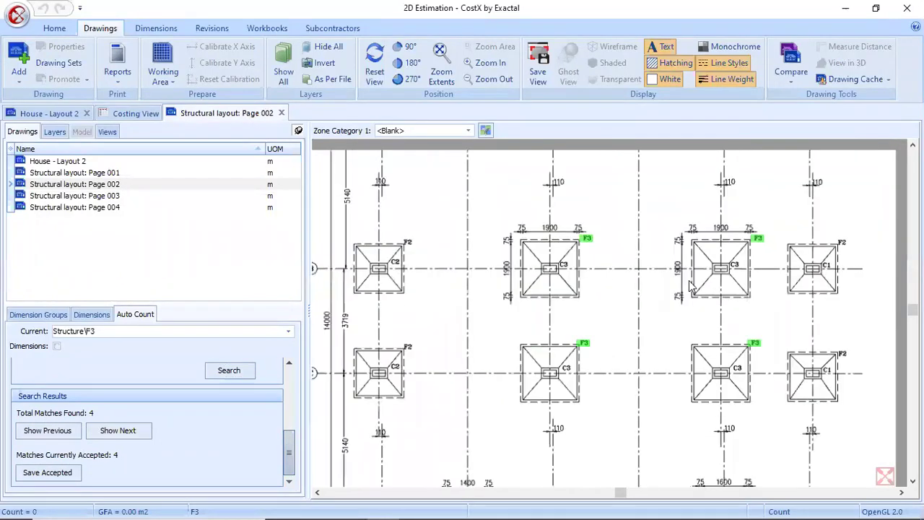
scroll(691, 286, "up", 3)
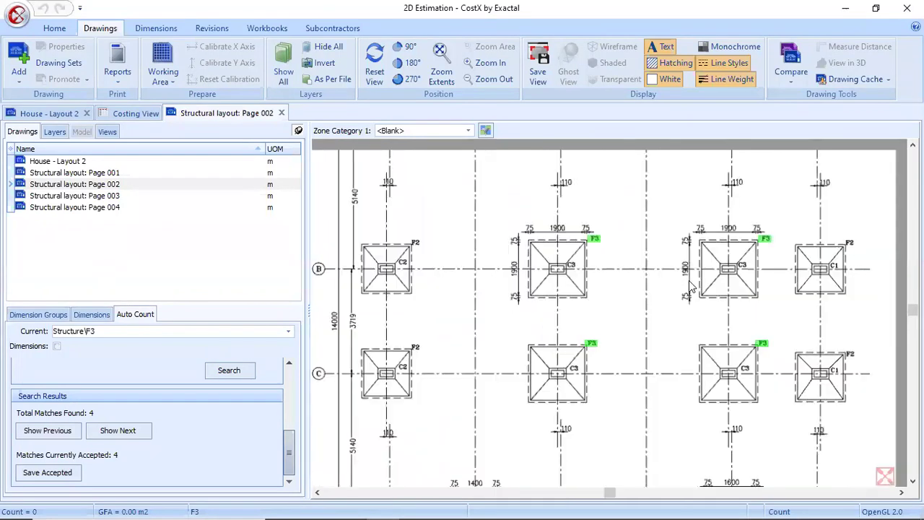
left_click(33, 475)
left_click(36, 314)
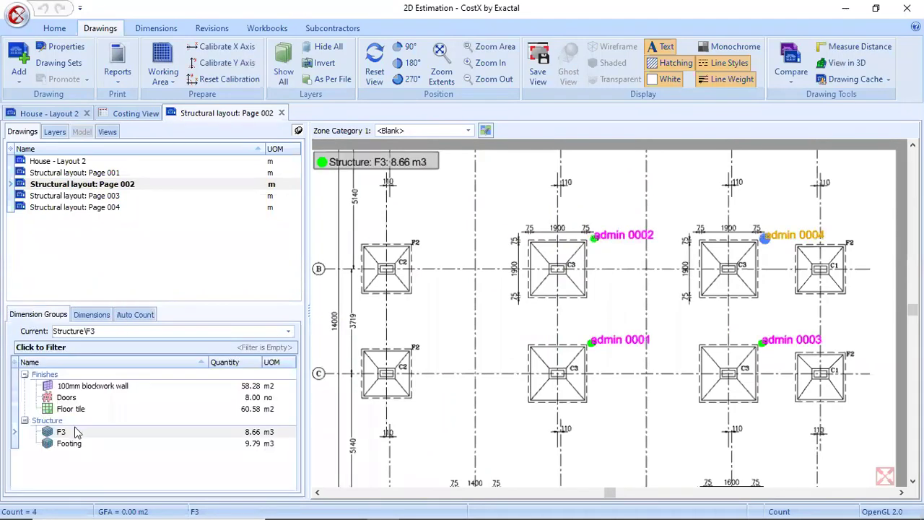
left_click(122, 432)
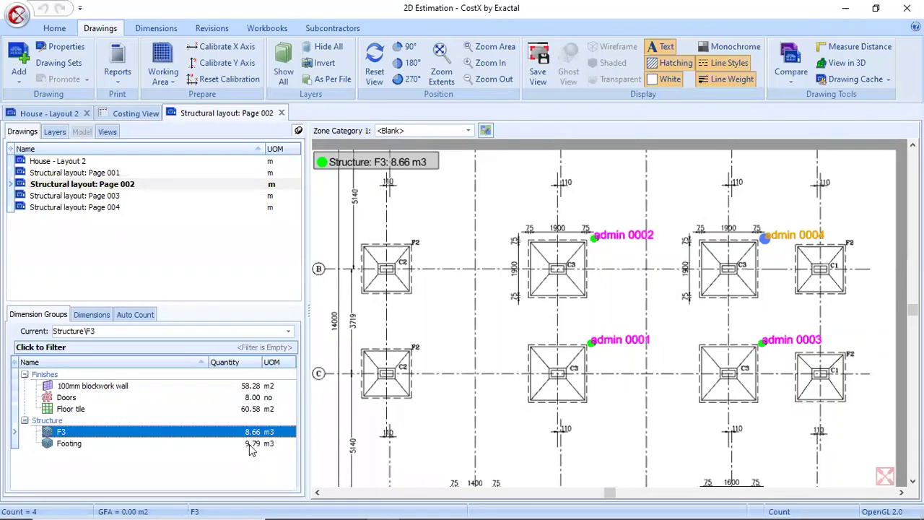
mouse_move(245, 439)
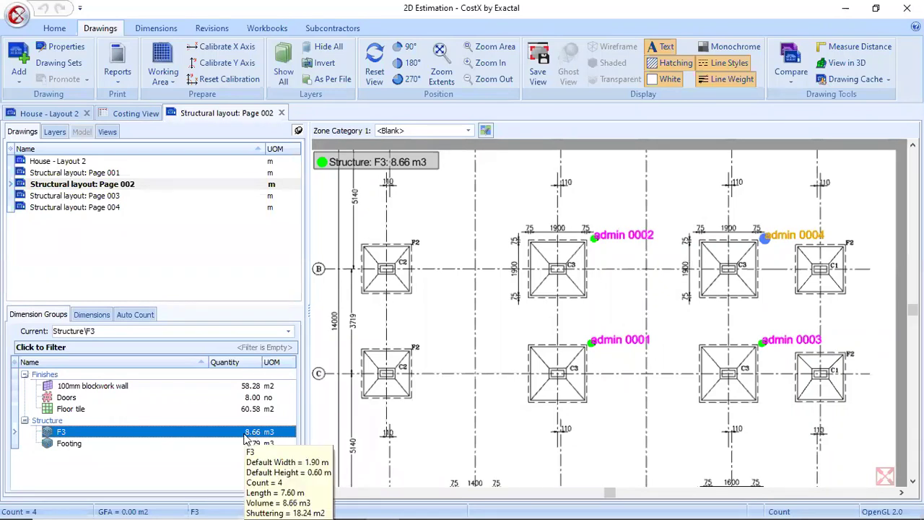
- Begin a new dimension group named Column in the Structure folder
left_click(411, 294)
scroll(428, 296, "down", 2)
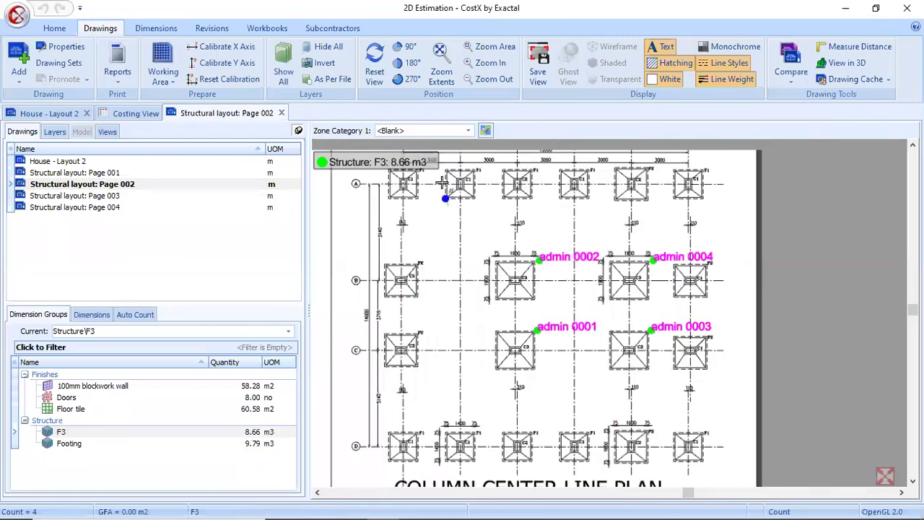
scroll(413, 176, "up", 5)
scroll(509, 322, "down", 2)
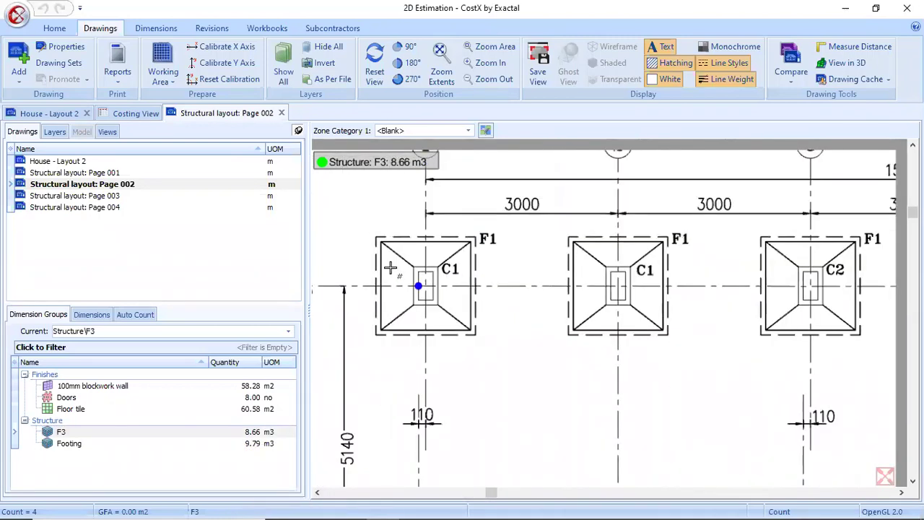
scroll(385, 267, "up", 1)
left_click(96, 432)
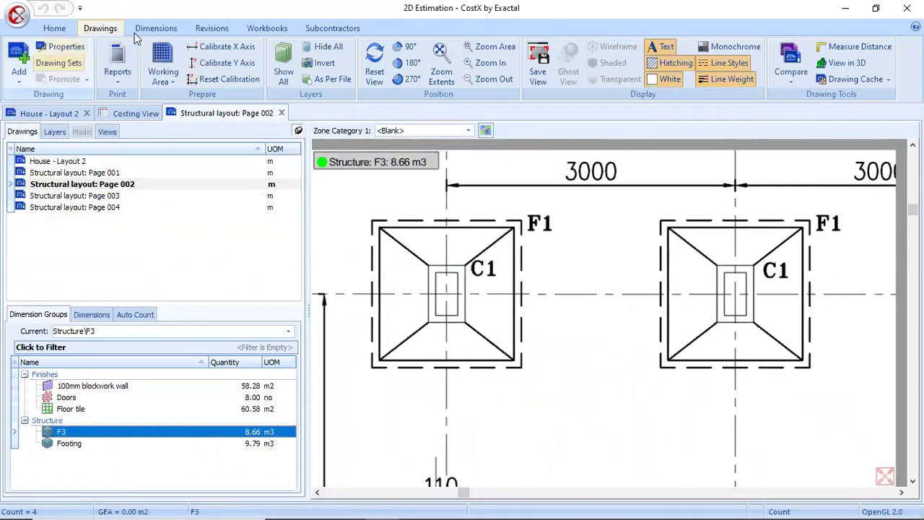
left_click(156, 28)
left_click(19, 73)
left_click(43, 97)
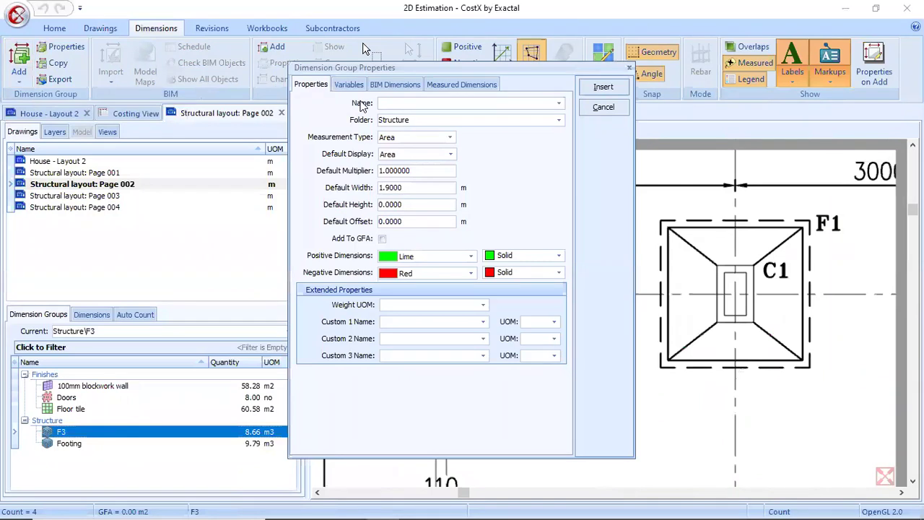
type("Column")
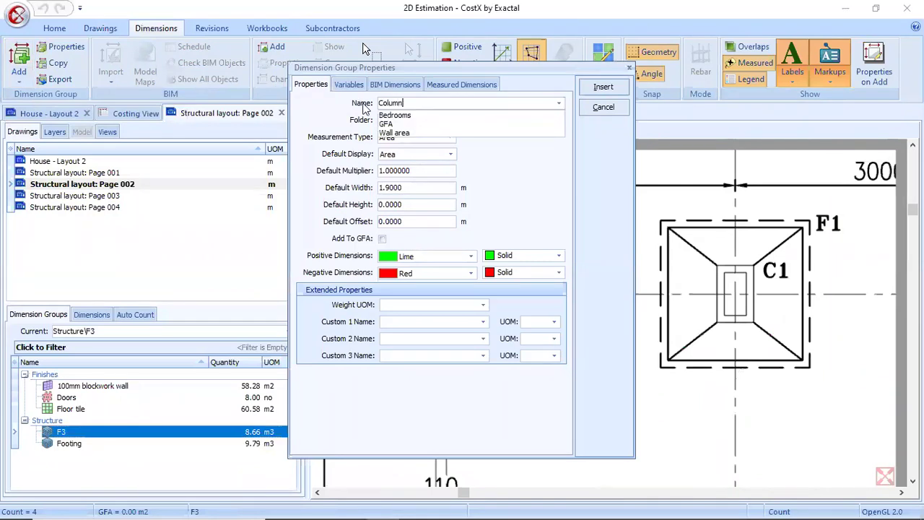
- Set the Column group's default display to Volume, its default width to 0 and its default height to 3 m
left_click(512, 177)
left_click(451, 154)
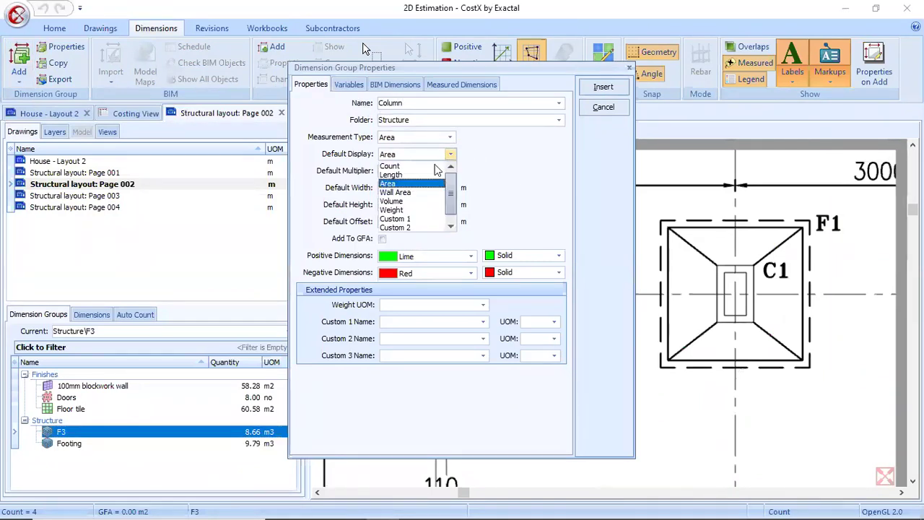
left_click(409, 201)
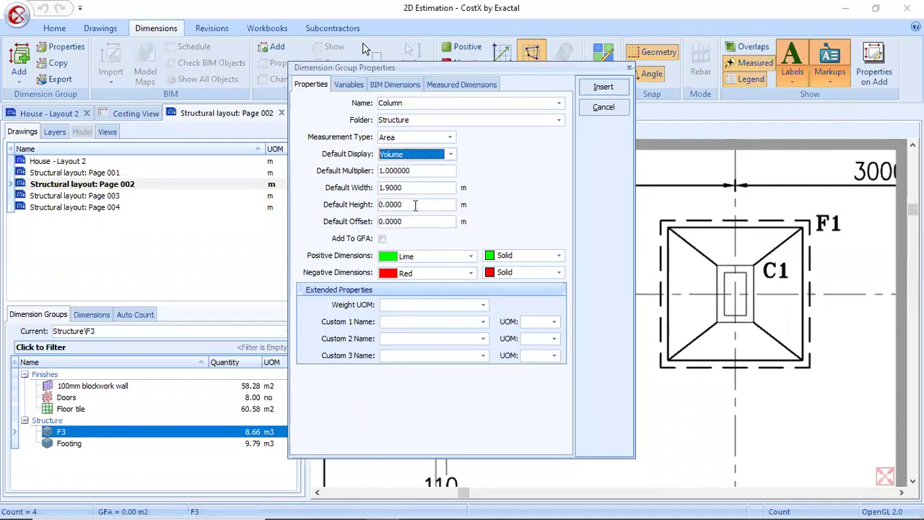
left_click(381, 187)
type("0")
left_click(402, 205)
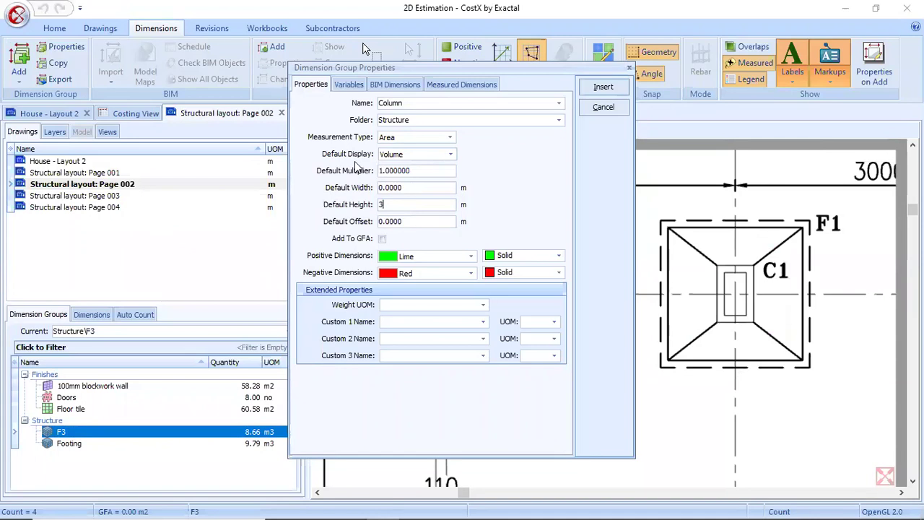
- Clear the Wall Area formula from the Column group's measured dimensions
left_click(463, 85)
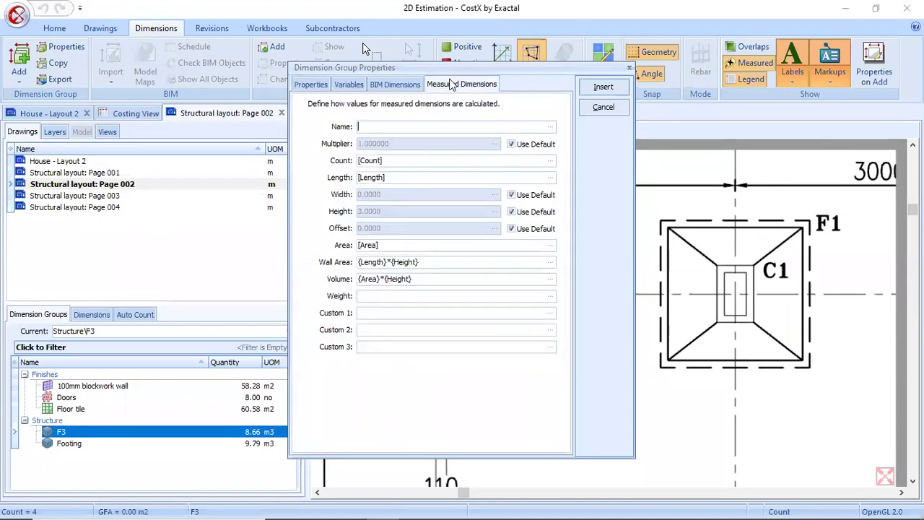
left_click(428, 263)
key("Delete")
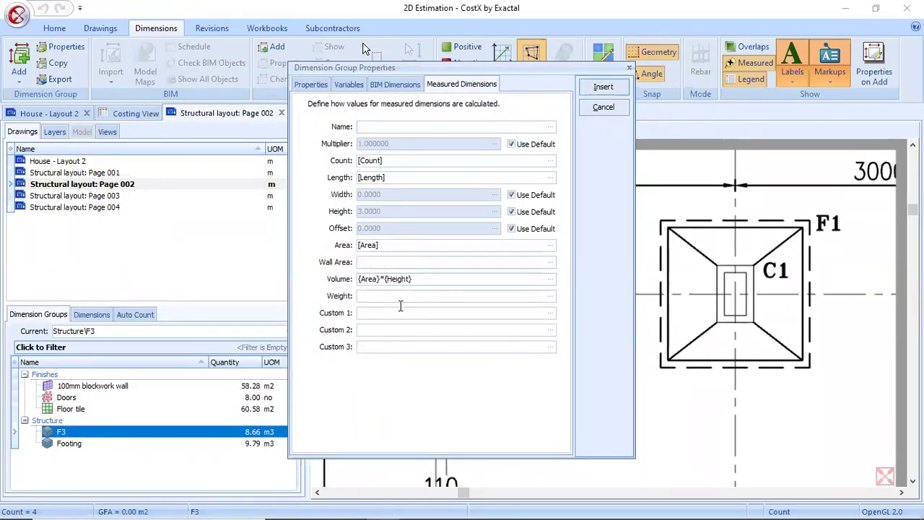
- Define the first custom quantity as Shuttering in m2, calculated as {Length}*{Height}, and insert the Column group
left_click(311, 85)
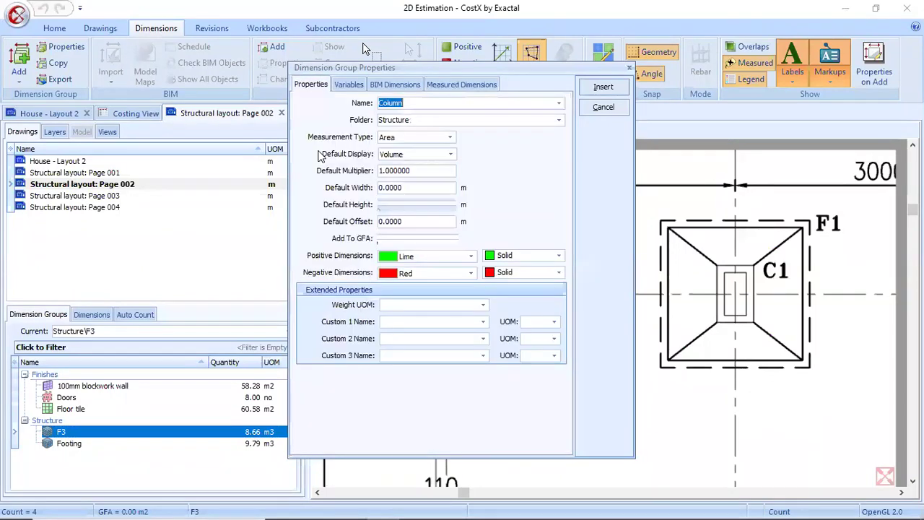
left_click(404, 319)
type("Shuttering")
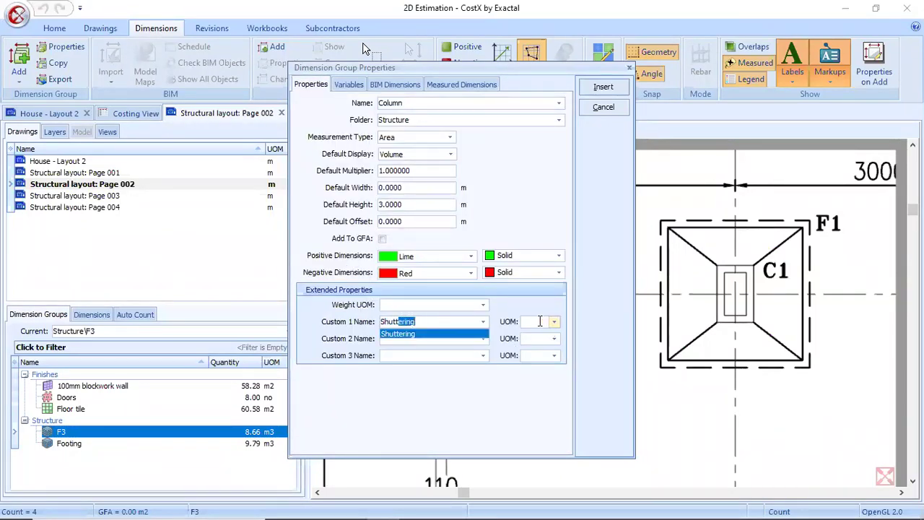
left_click(541, 322)
left_click(542, 321)
left_click(538, 334)
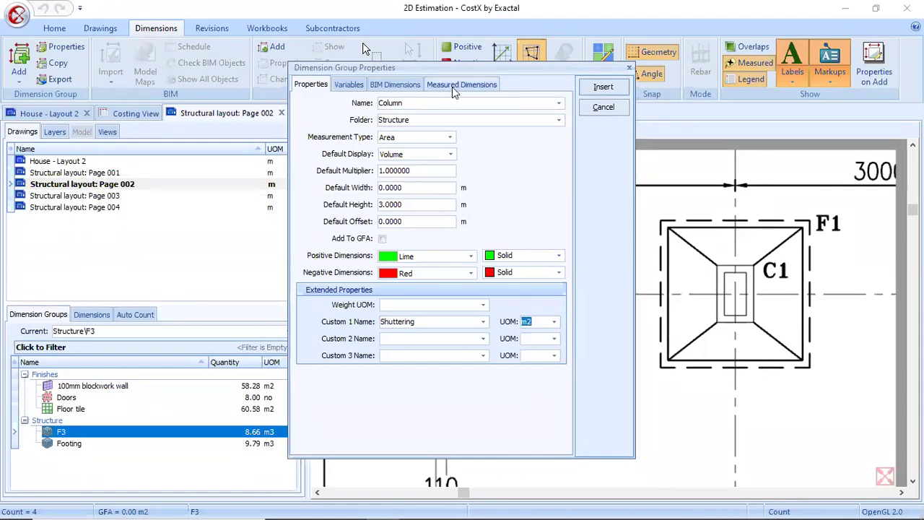
left_click(455, 85)
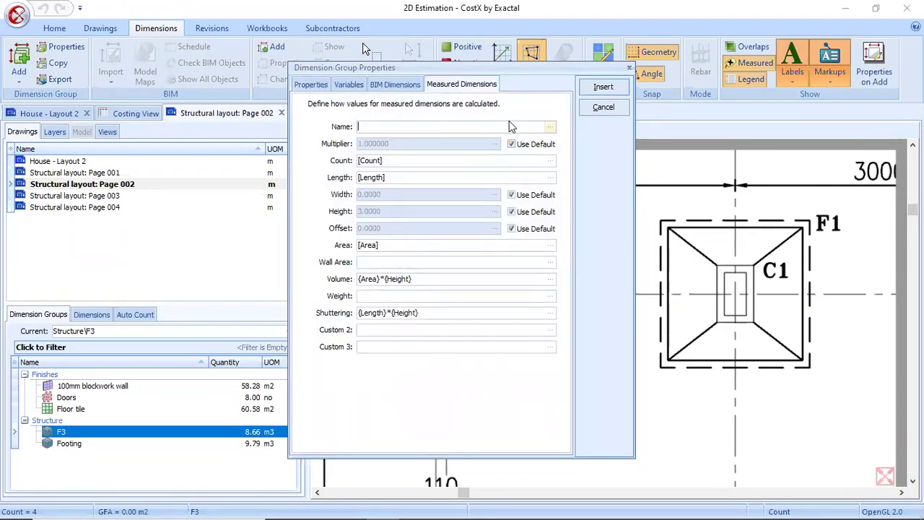
left_click(603, 86)
- Measure the C1 column of the first F1 footing on grid A as an area by picking its four inner outline edges in line mode
left_click(470, 287)
scroll(469, 287, "up", 3)
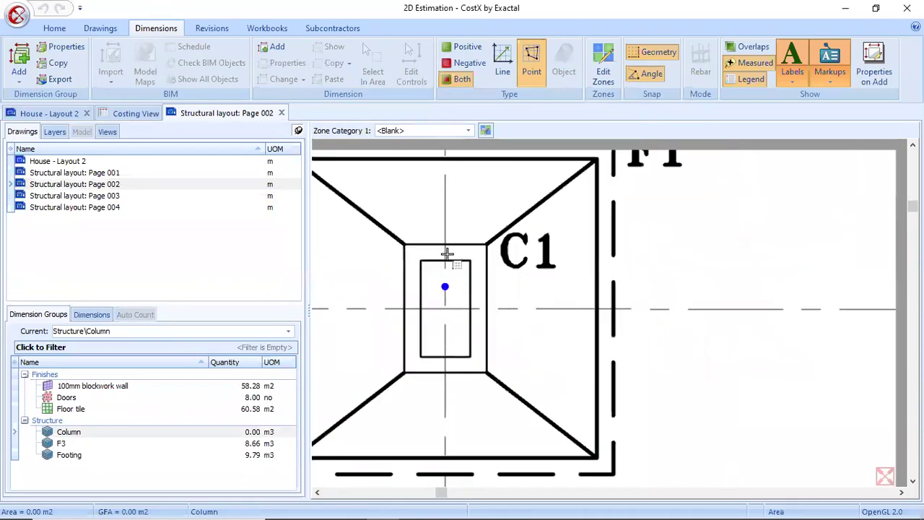
left_click(498, 72)
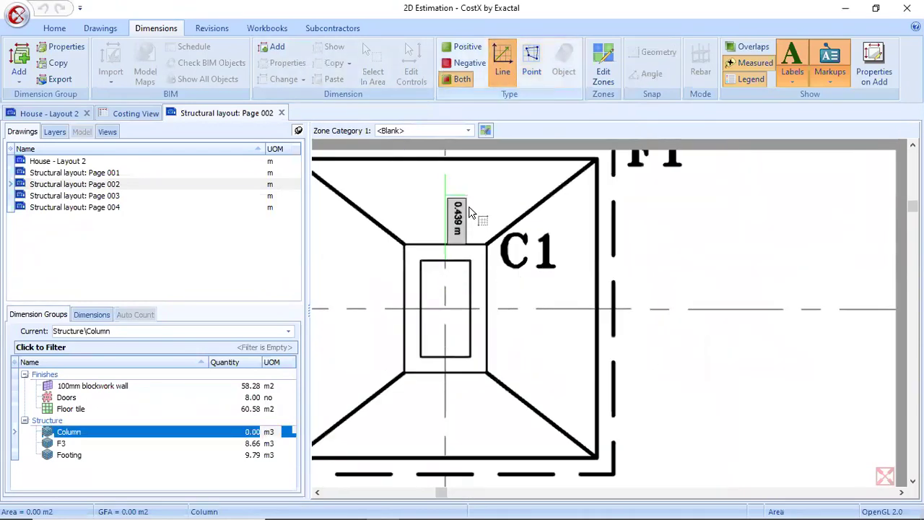
left_click(470, 262)
left_click(470, 355)
left_click(422, 356)
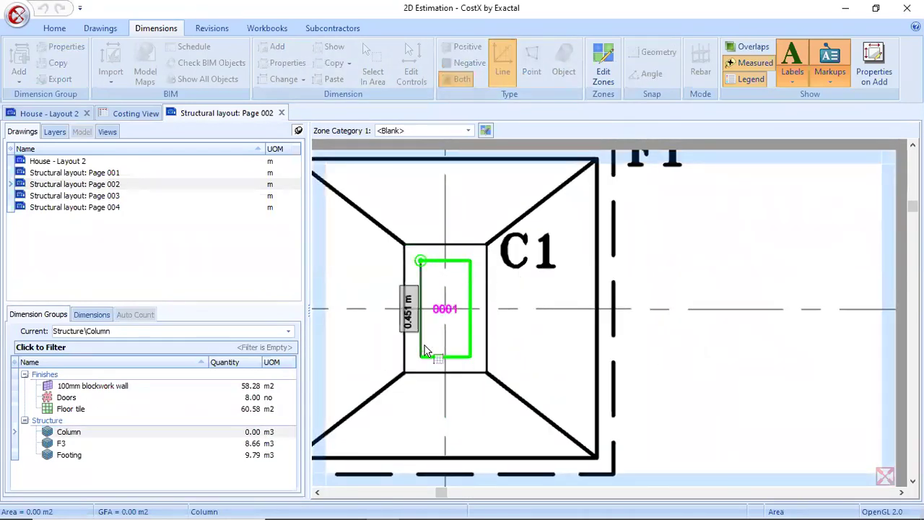
double_click(423, 350)
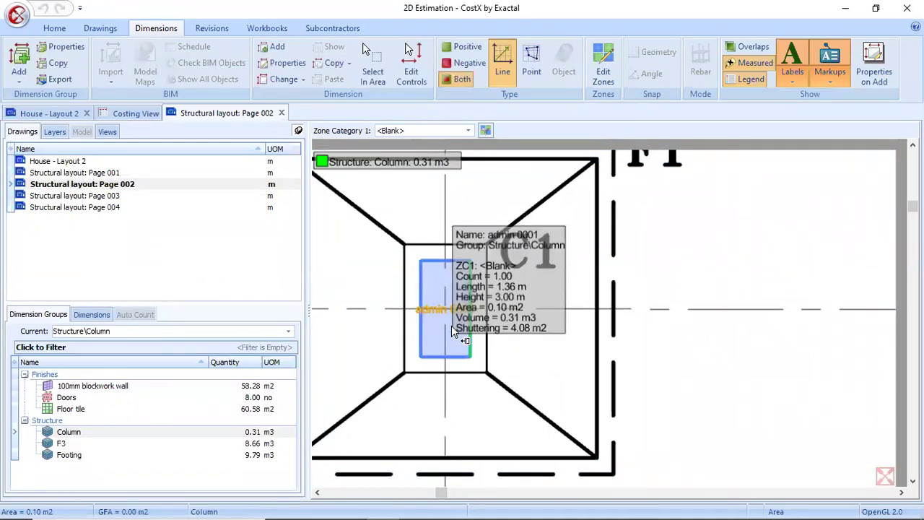
- Measure the C1 column of the second F1 footing on grid A as an area from its four inner outline edges
scroll(451, 325, "down", 5)
scroll(531, 340, "up", 4)
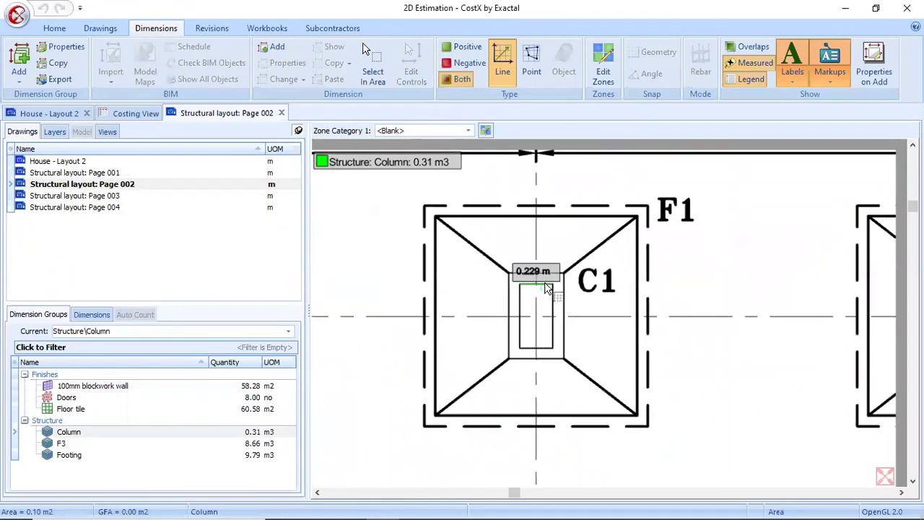
left_click(546, 286)
left_click(552, 305)
left_click(546, 350)
left_click(512, 334)
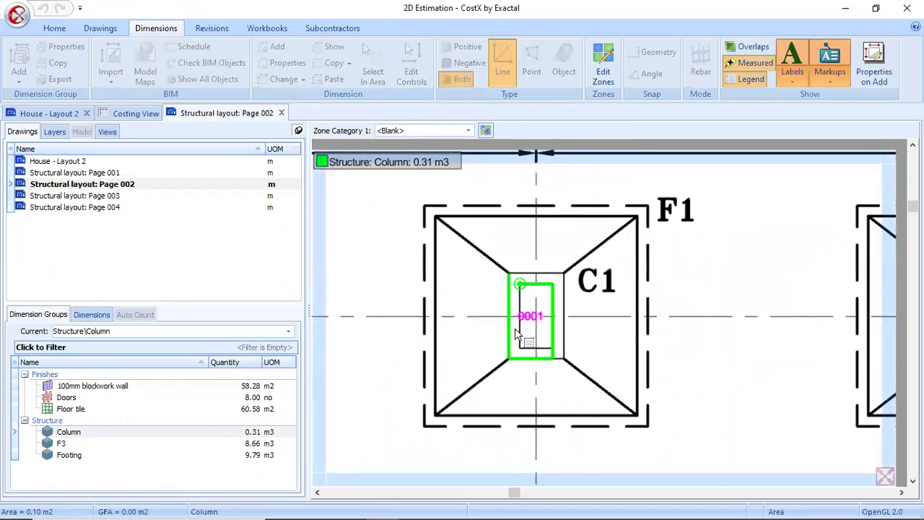
scroll(534, 353, "up", 4)
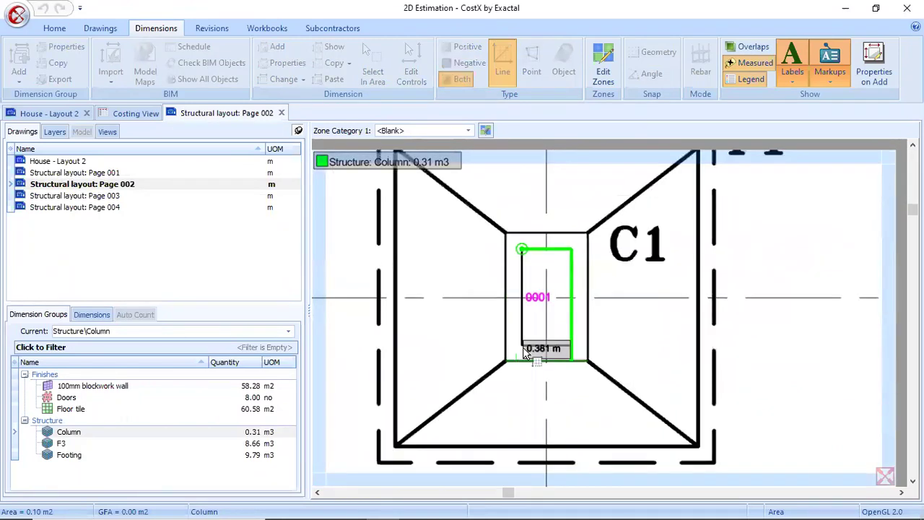
left_click(527, 226)
scroll(531, 289, "down", 6)
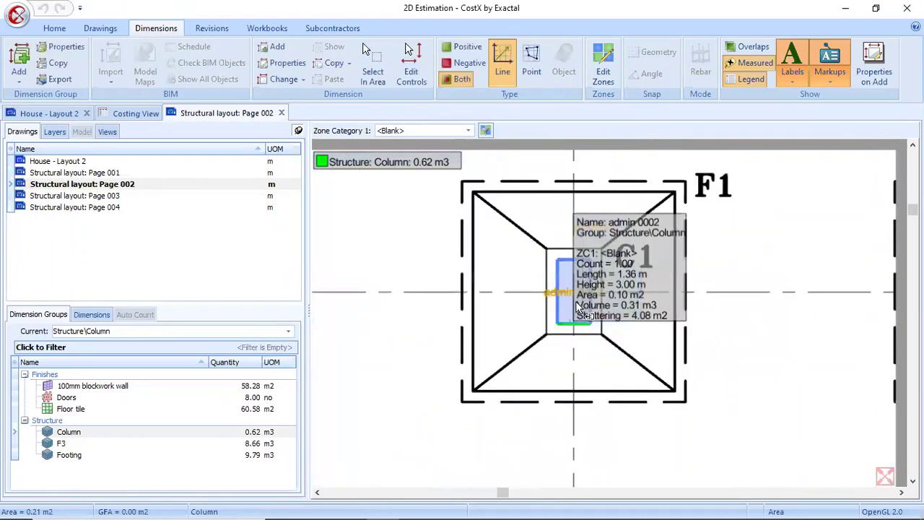
- Measure the C2 column of the F2 footing on grid B as an area from its four inner outline edges
scroll(481, 408, "up", 5)
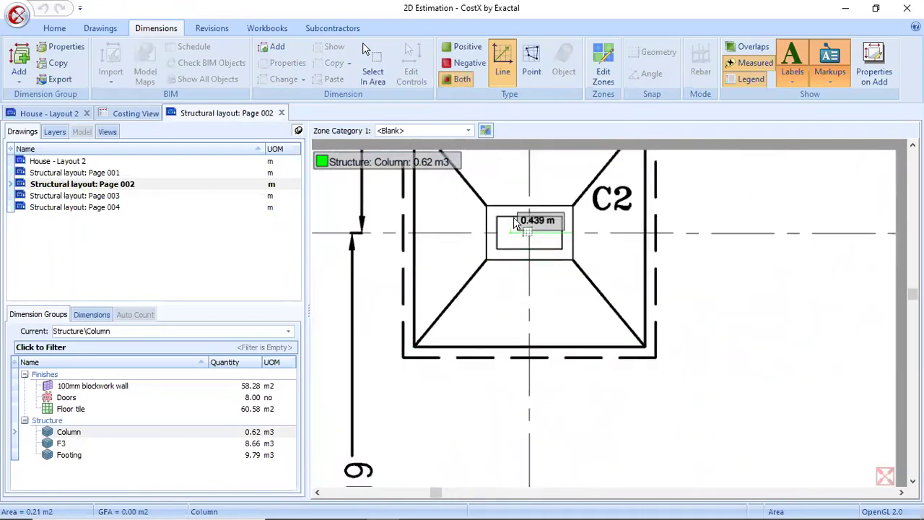
left_click(514, 222)
key("Escape")
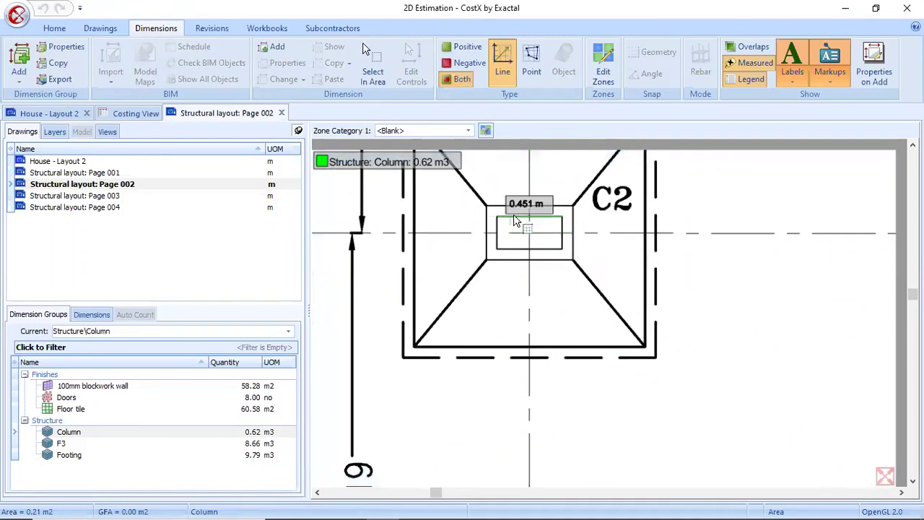
left_click(516, 218)
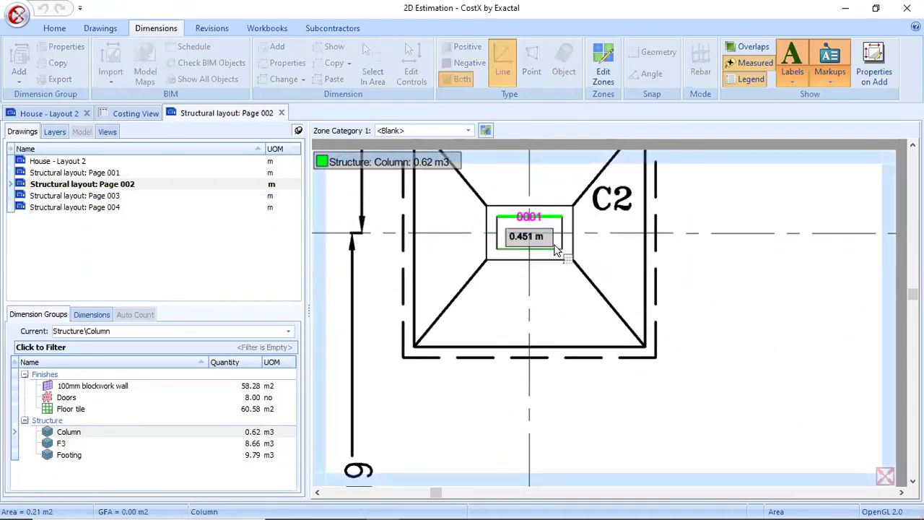
scroll(549, 249, "up", 2)
left_click(589, 209)
left_click(371, 220)
scroll(390, 258, "down", 4)
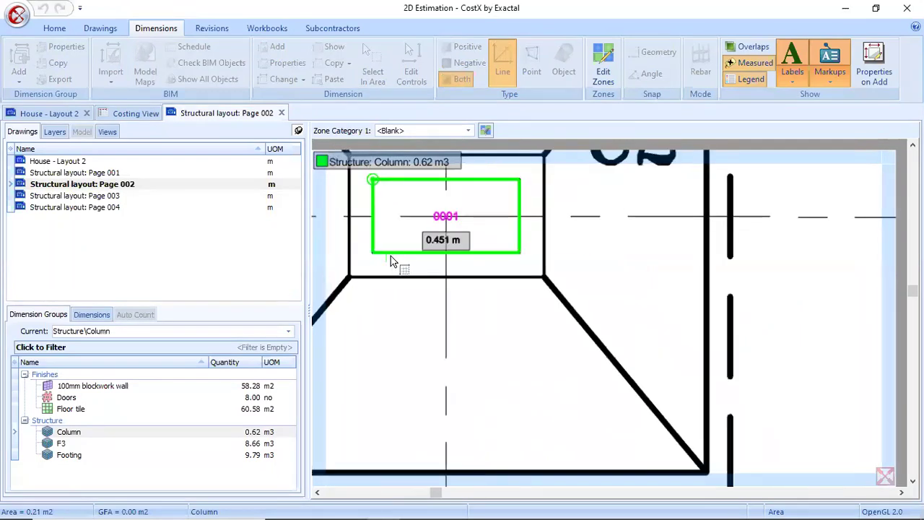
left_click(402, 245)
- Set the dimension height of the measured C2 column on grid B to 2.5 m
scroll(404, 247, "up", 4)
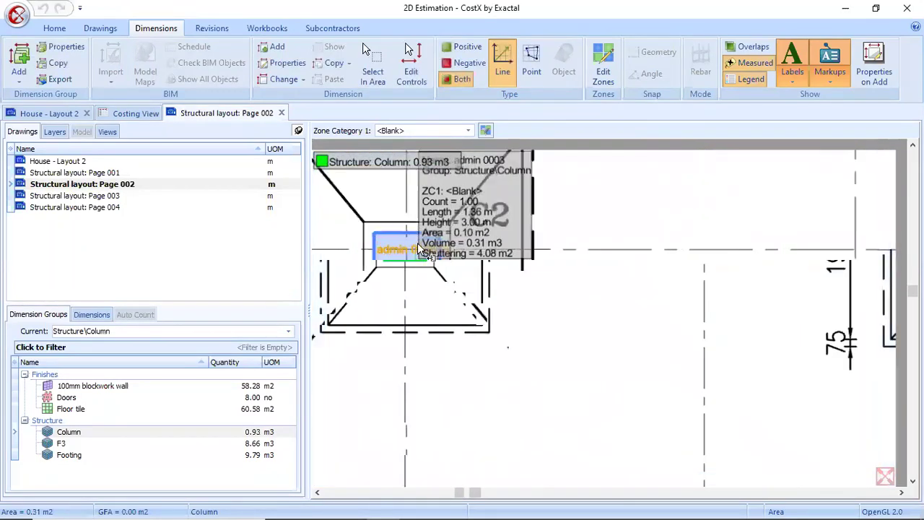
right_click(419, 249)
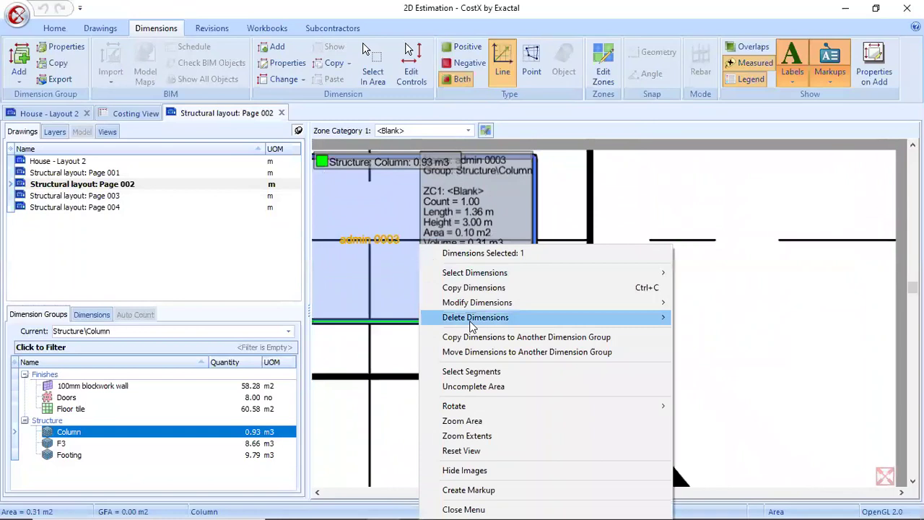
mouse_move(473, 305)
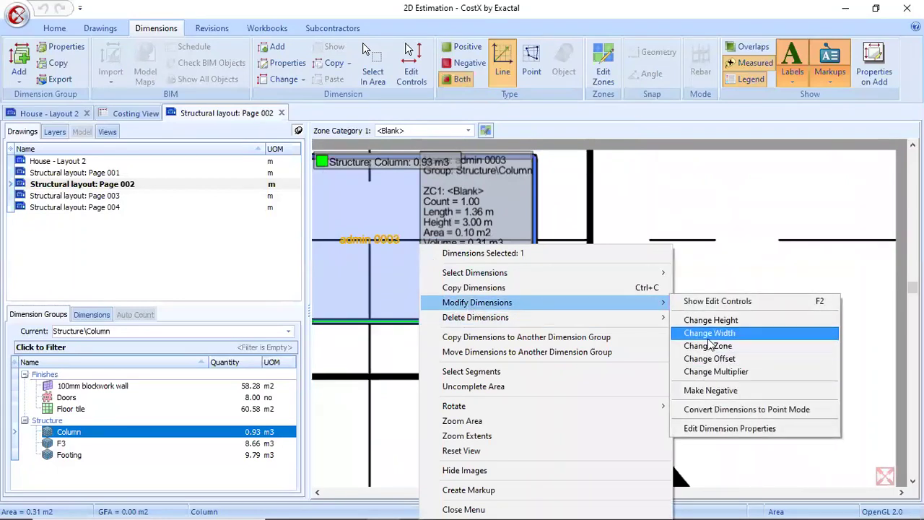
left_click(697, 322)
type("2.")
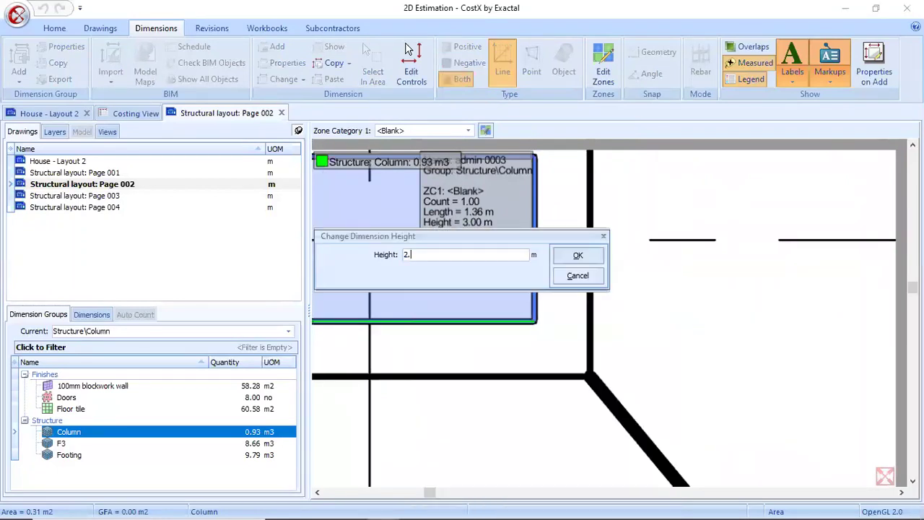
left_click(578, 256)
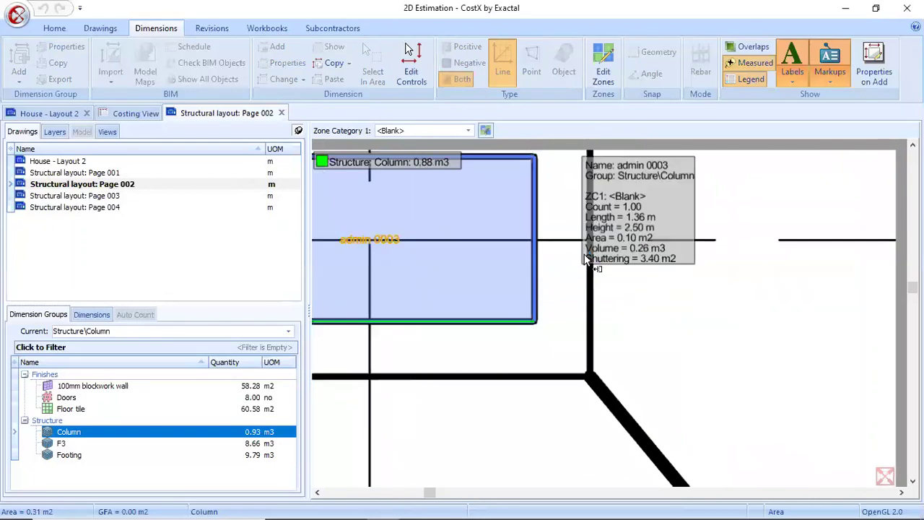
- Project the measured columns in 3D, compare the heights of the C1 and C2 columns, and return to the 2D plan
scroll(582, 299, "up", 3)
scroll(582, 299, "down", 5)
scroll(650, 217, "up", 4)
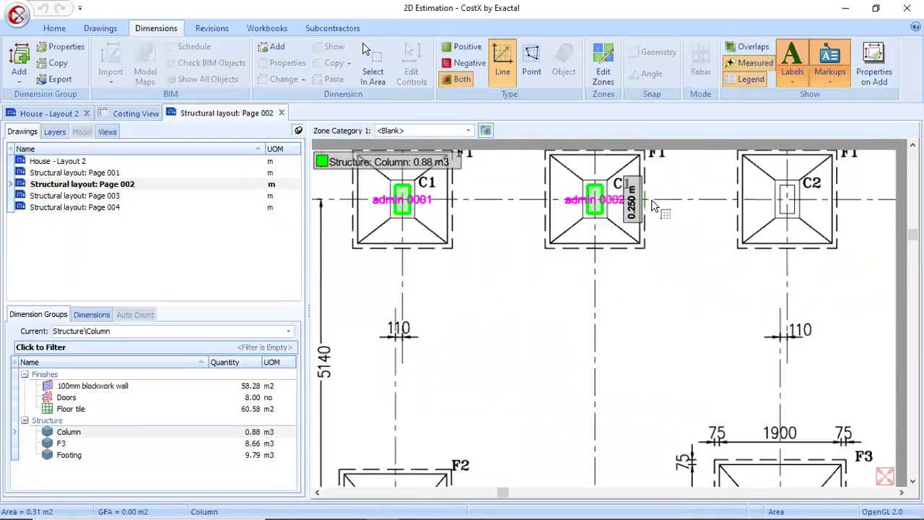
scroll(650, 210, "down", 2)
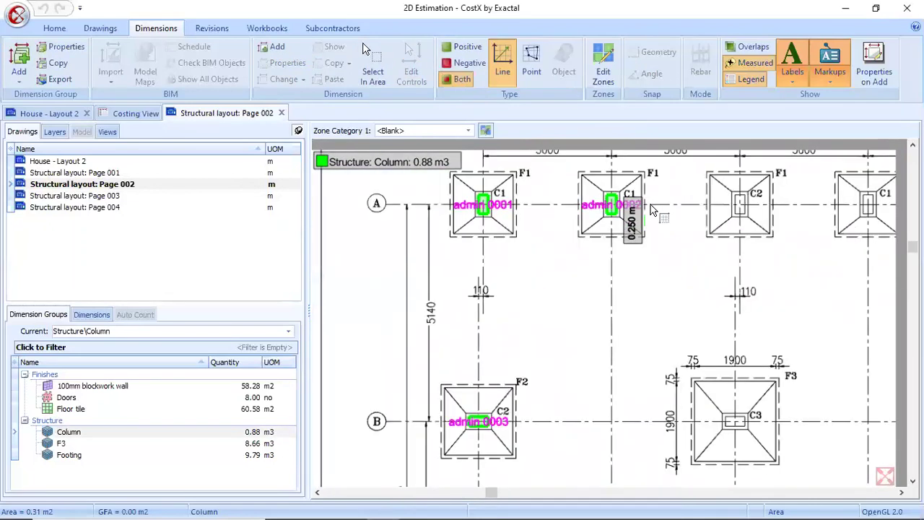
left_click(104, 29)
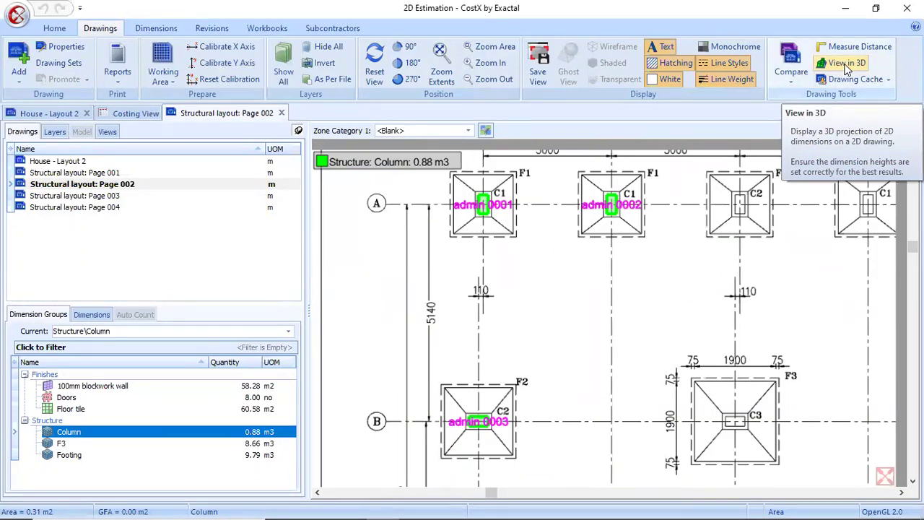
left_click(846, 65)
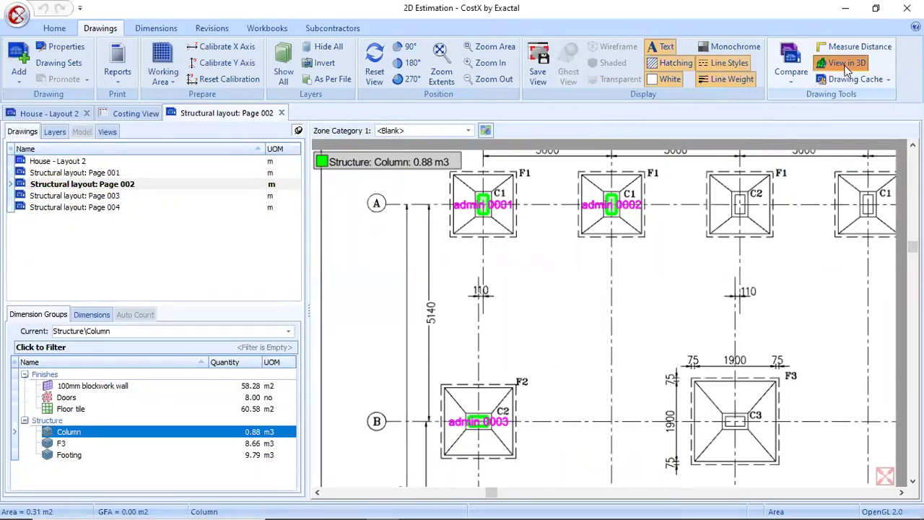
scroll(556, 296, "up", 3)
scroll(571, 283, "down", 2)
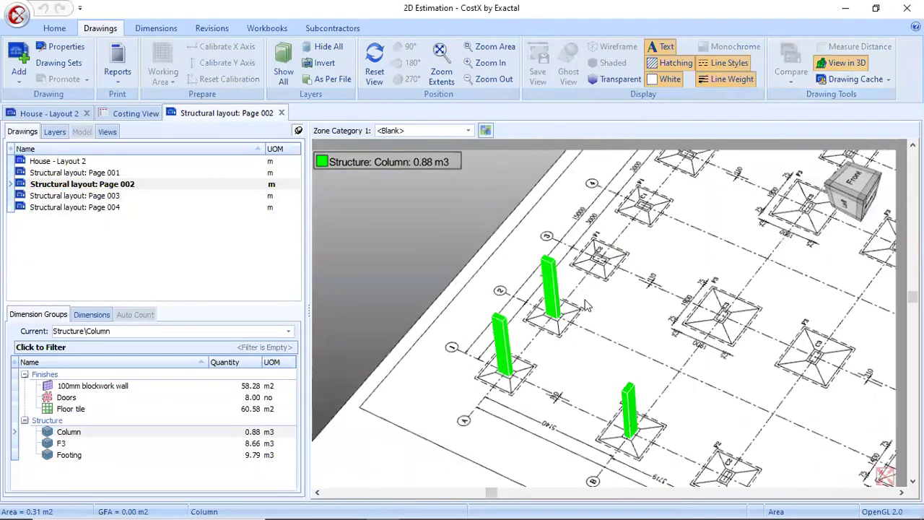
scroll(638, 433, "up", 2)
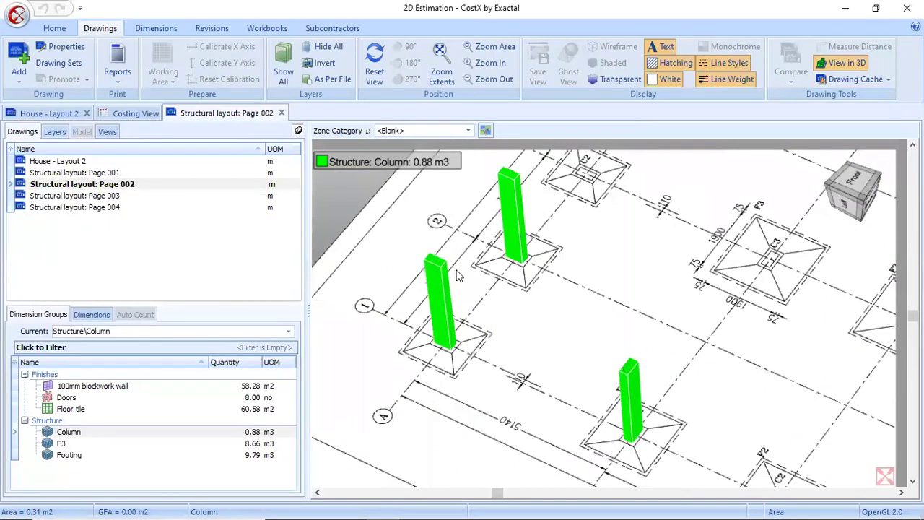
scroll(652, 406, "up", 2)
scroll(653, 406, "down", 2)
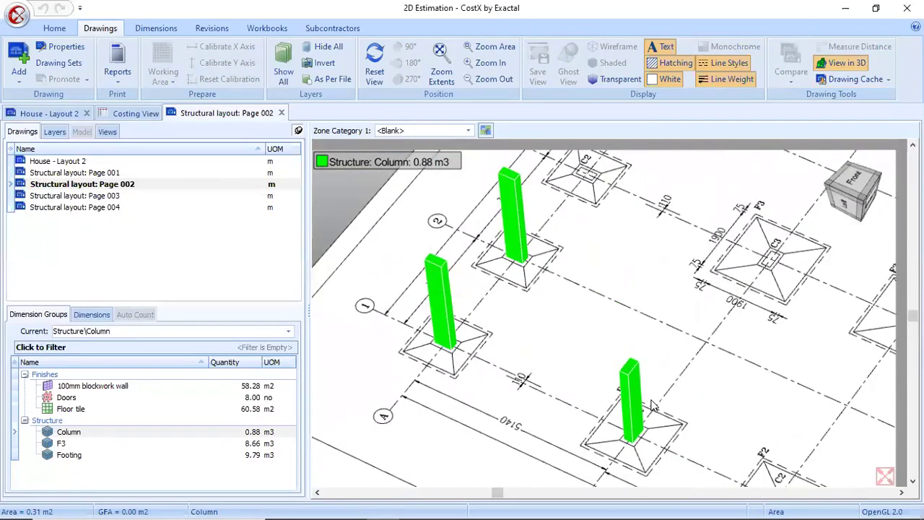
scroll(655, 406, "down", 3)
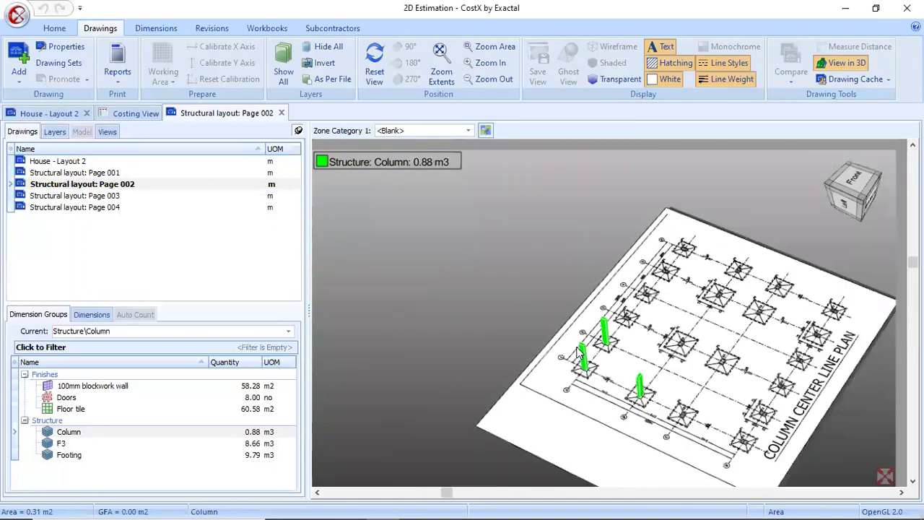
left_click(830, 65)
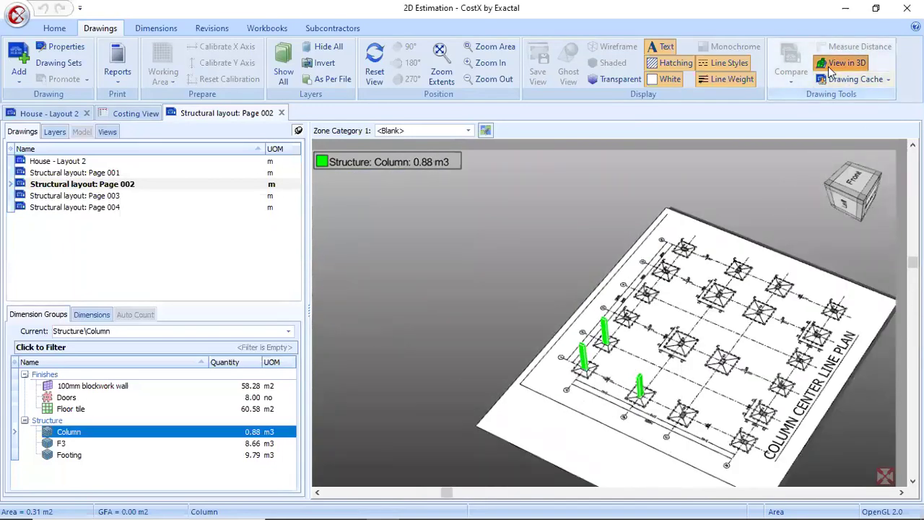
- Open the House - Layout 2 drawing and make 100mm blockwork wall the current dimension group
double_click(52, 163)
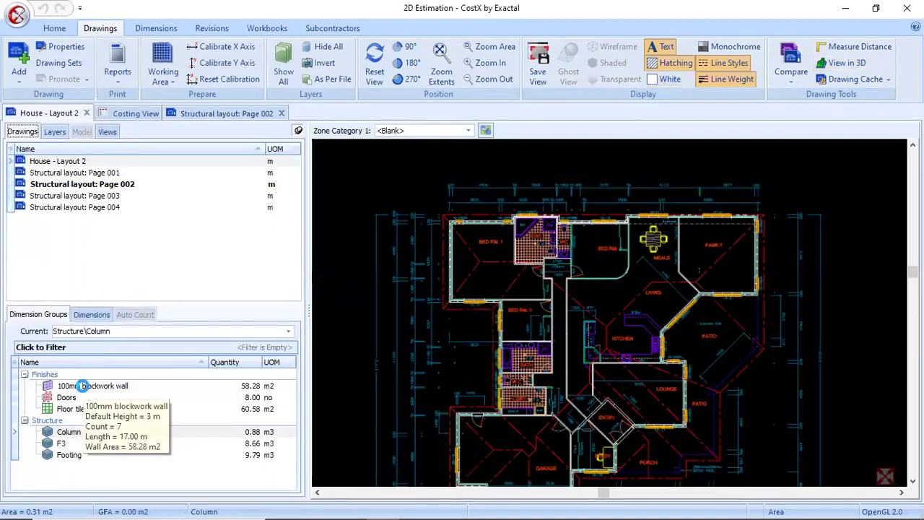
left_click(81, 386)
scroll(786, 223, "up", 5)
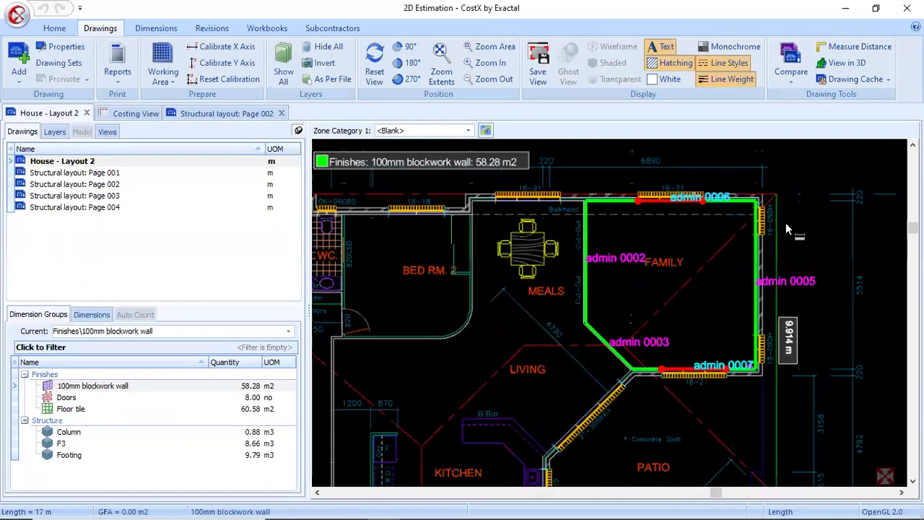
- Project the FAMILY room's blockwork walls in 3D, examine the walls and window deductions from several sides, and return to the 2D plan
left_click(839, 62)
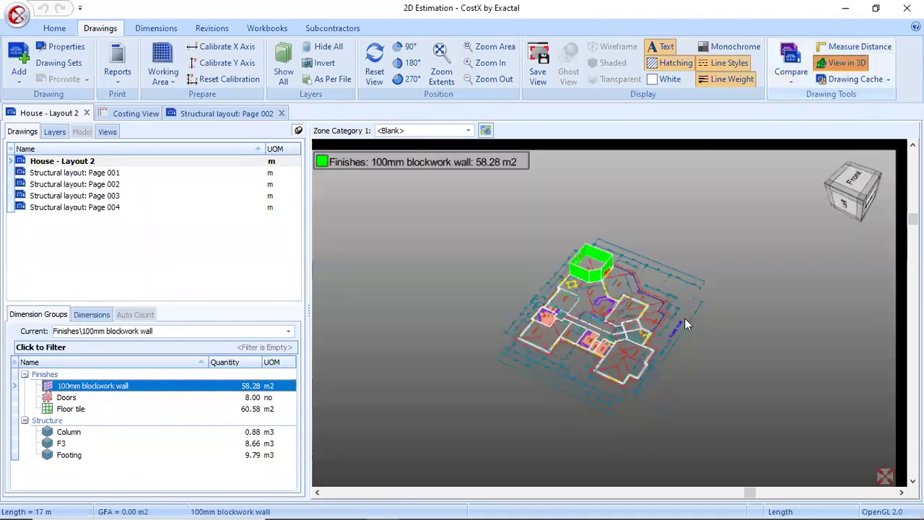
scroll(596, 254, "up", 6)
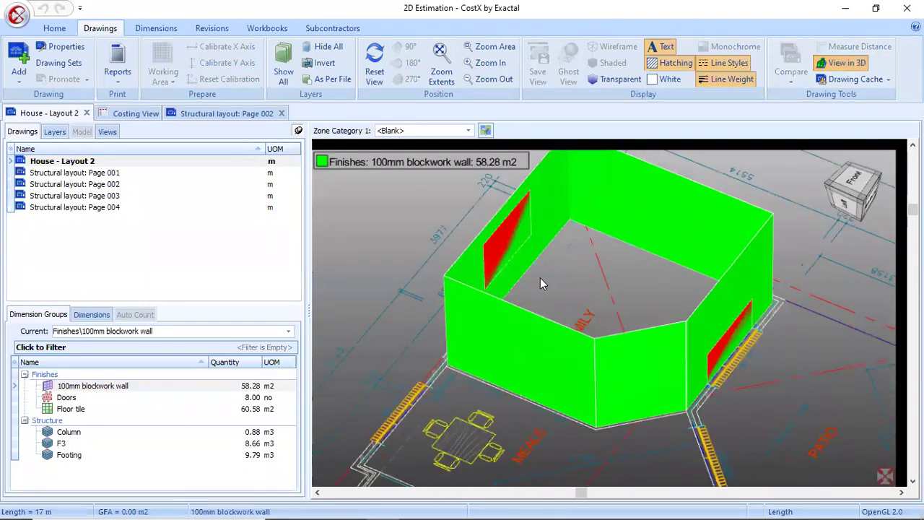
scroll(540, 278, "down", 2)
scroll(511, 311, "down", 2)
left_click_drag(526, 317, 484, 307)
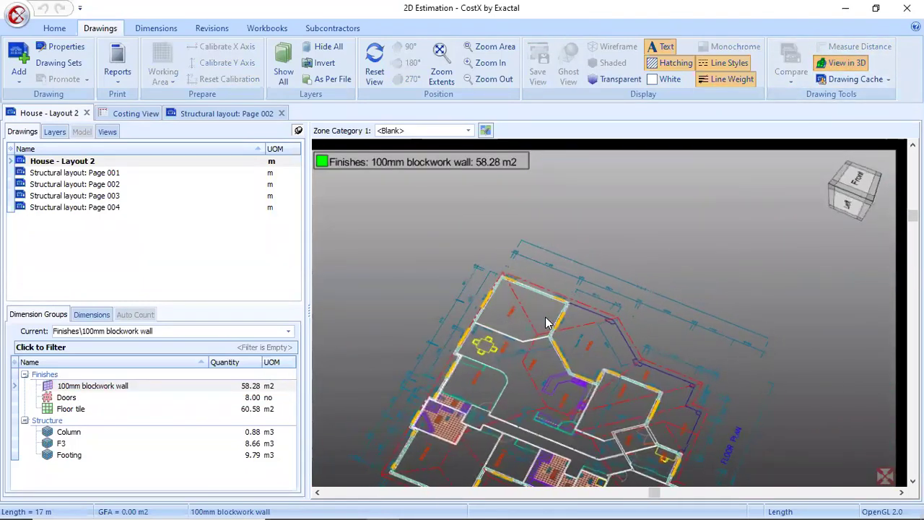
scroll(476, 306, "up", 2)
scroll(477, 306, "up", 5)
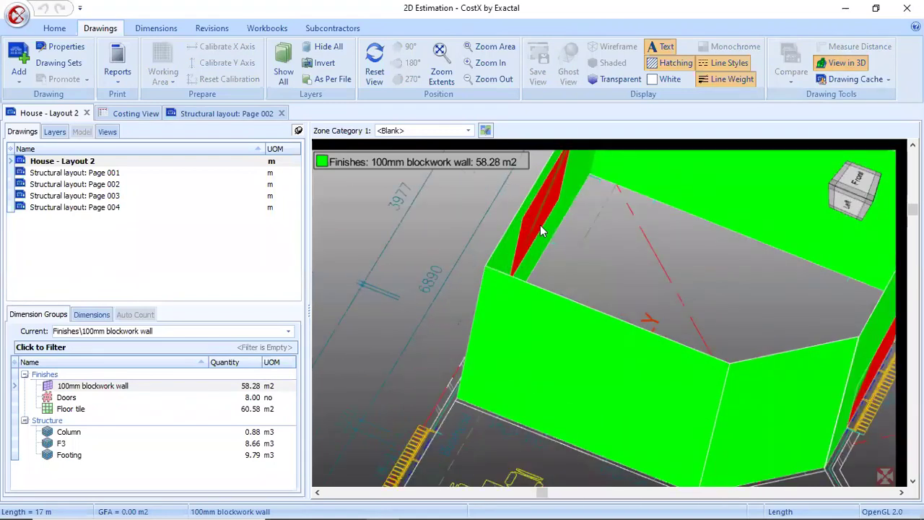
scroll(545, 229, "down", 5)
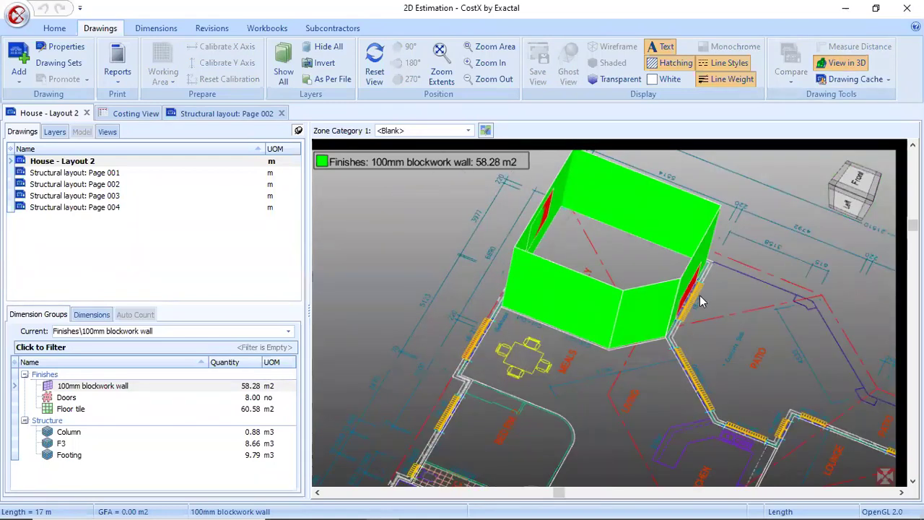
scroll(704, 302, "up", 4)
scroll(683, 304, "down", 4)
scroll(683, 303, "down", 3)
mouse_move(719, 325)
left_mouse_down()
mouse_move(660, 340)
mouse_move(571, 336)
mouse_move(740, 350)
mouse_move(765, 375)
mouse_move(727, 390)
mouse_move(767, 381)
left_mouse_up()
scroll(831, 342, "down", 4)
scroll(746, 391, "up", 5)
scroll(757, 374, "down", 1)
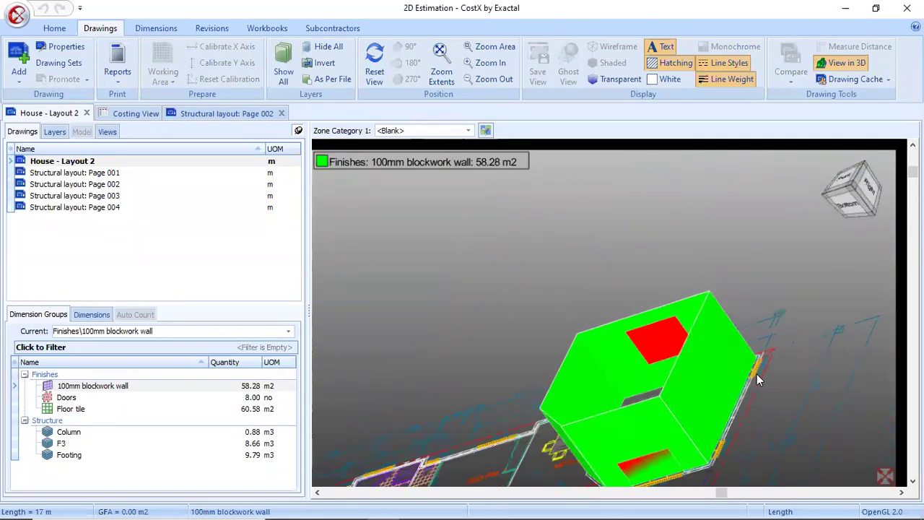
scroll(737, 432, "up", 2)
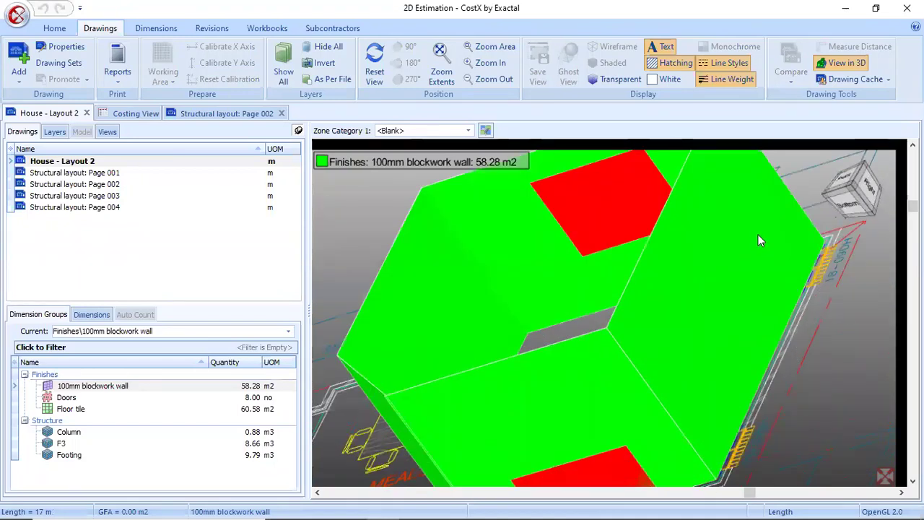
scroll(758, 239, "down", 3)
left_click_drag(695, 357, 611, 345)
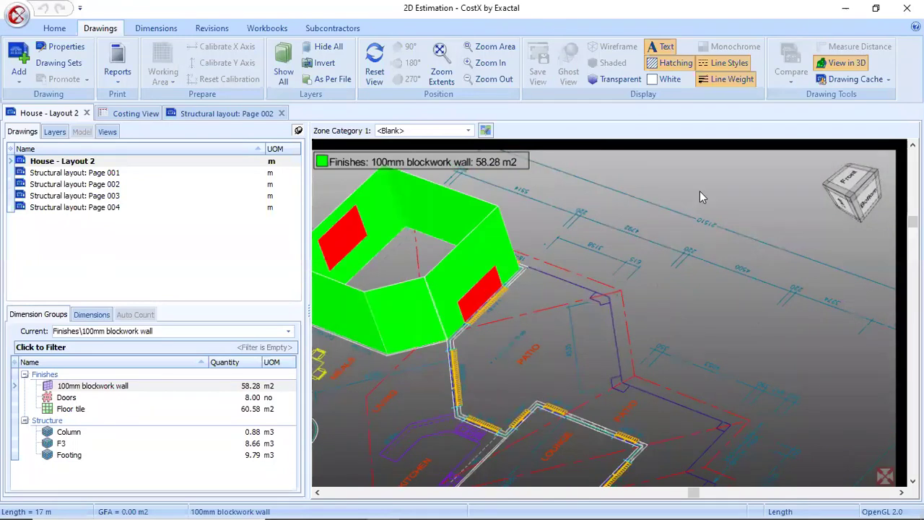
left_click(831, 65)
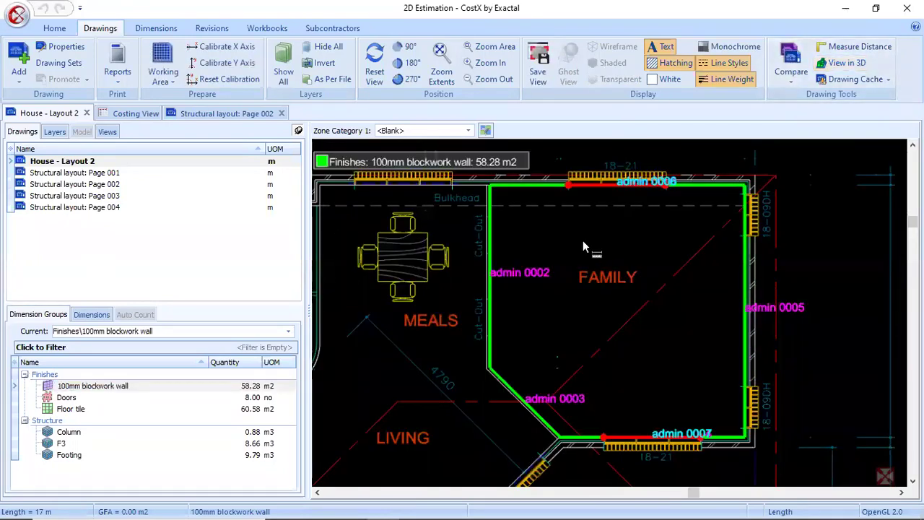
scroll(566, 270, "down", 2)
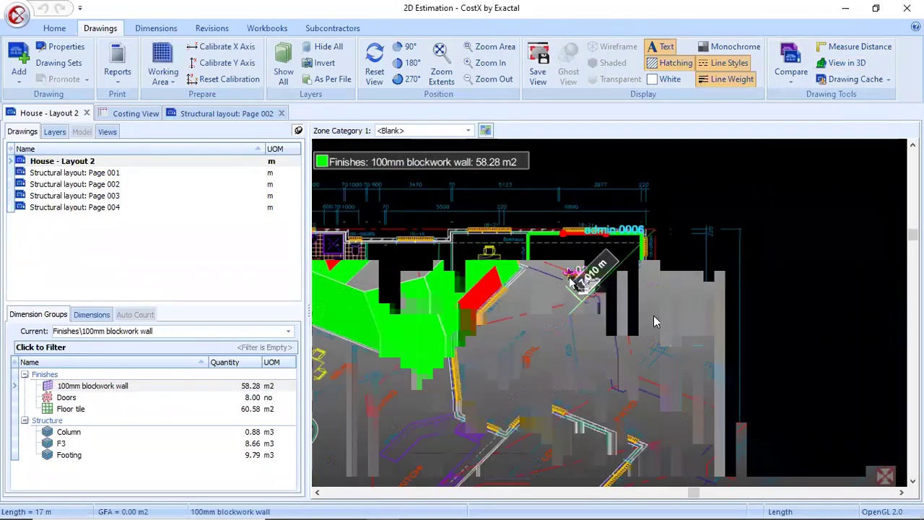
mouse_move(541, 499)
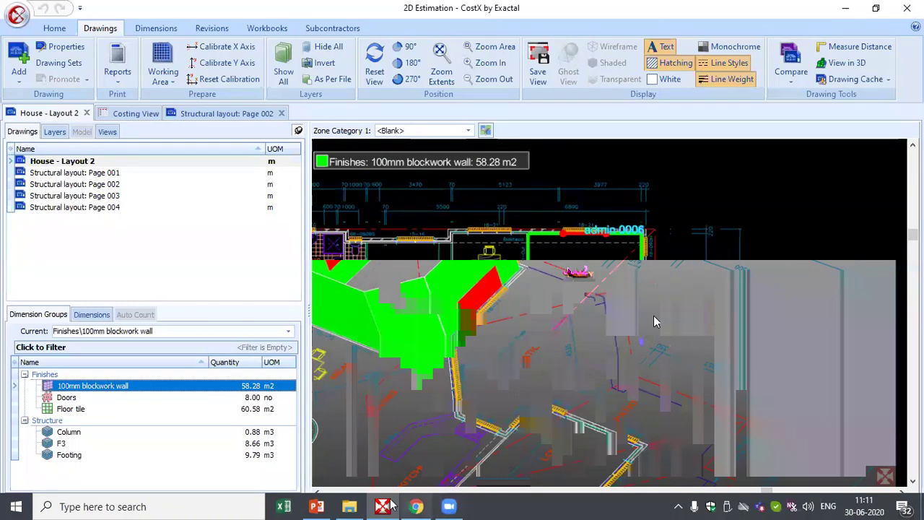
- Switch to the Cost Management - VIT presentation in PowerPoint, present the slides from 2D Quantity takeoff to Auto-Revisioning, and return to CostX
mouse_move(322, 504)
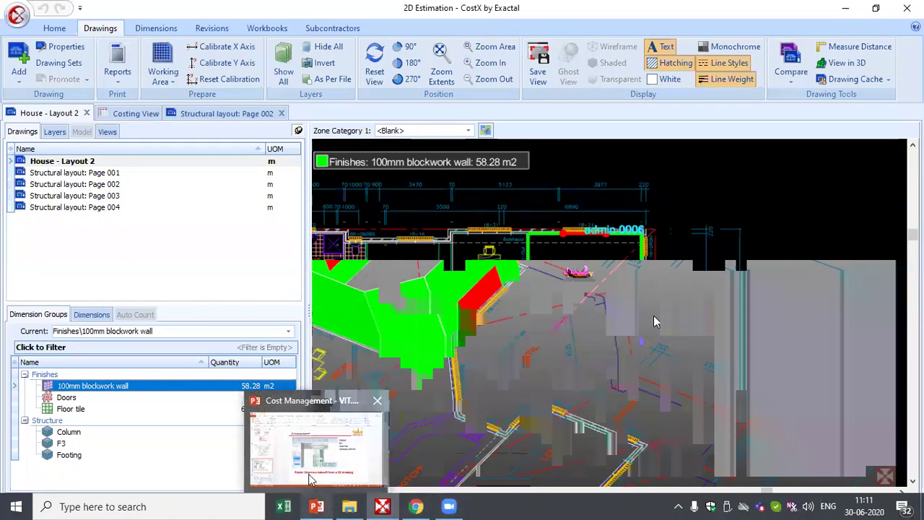
left_click(311, 479)
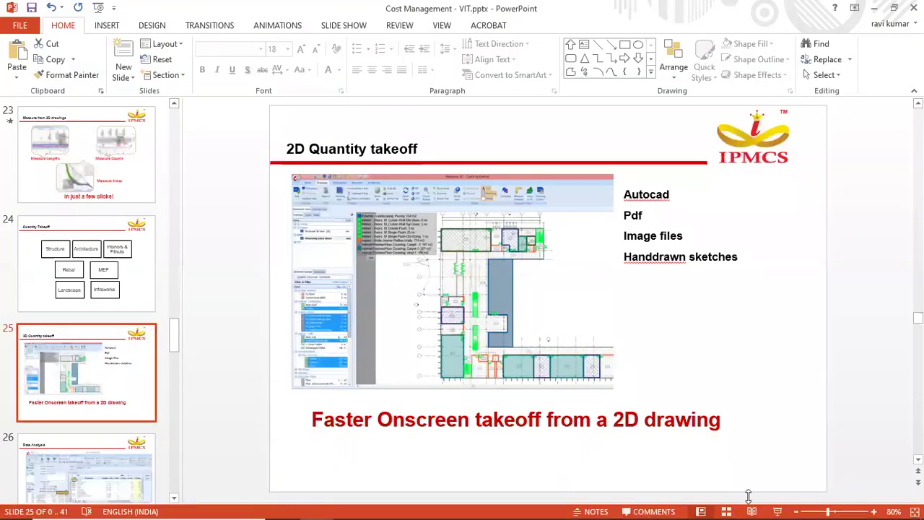
left_click(778, 510)
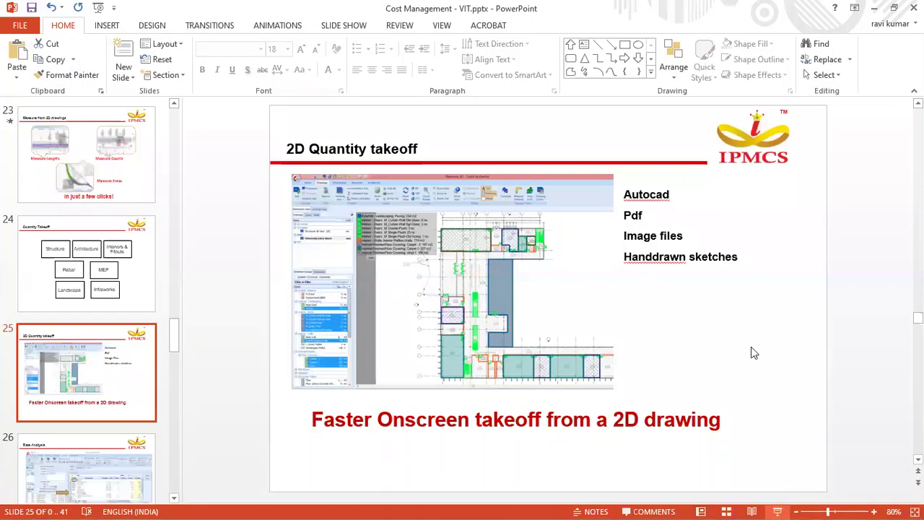
left_click(742, 284)
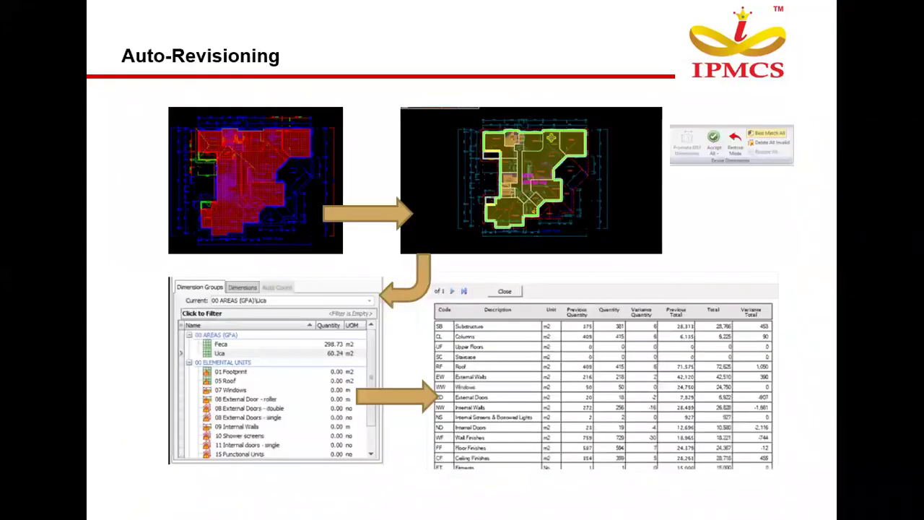
key("Escape")
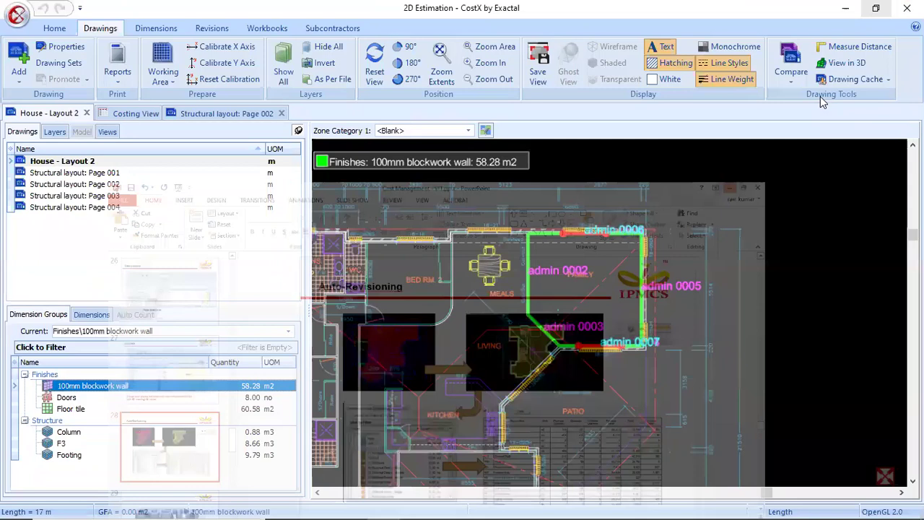
scroll(665, 271, "down", 5)
scroll(519, 303, "up", 4)
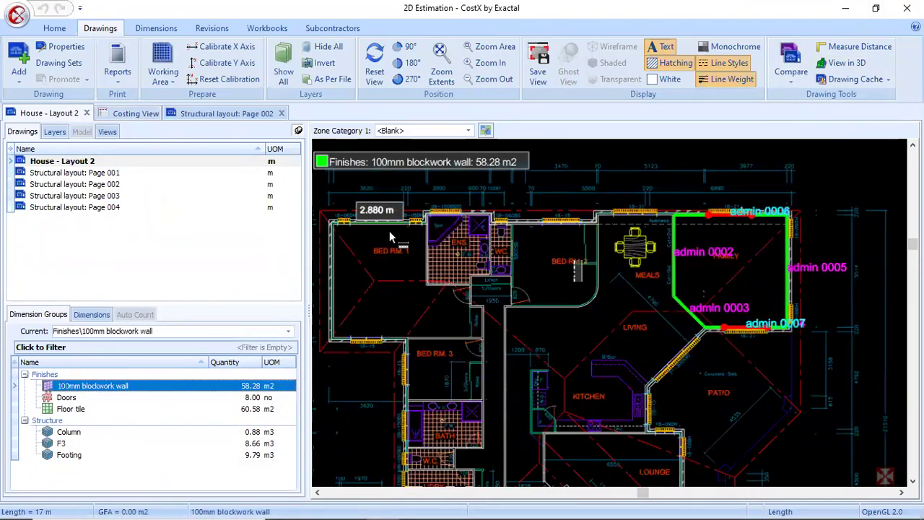
- Add a new workbook named Estimate 1 in the costing view
left_click(133, 114)
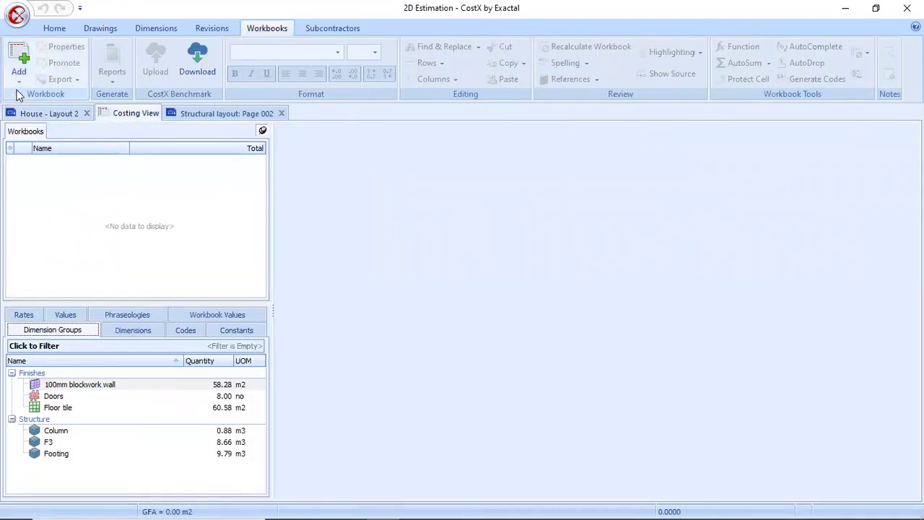
left_click(18, 78)
left_click(29, 99)
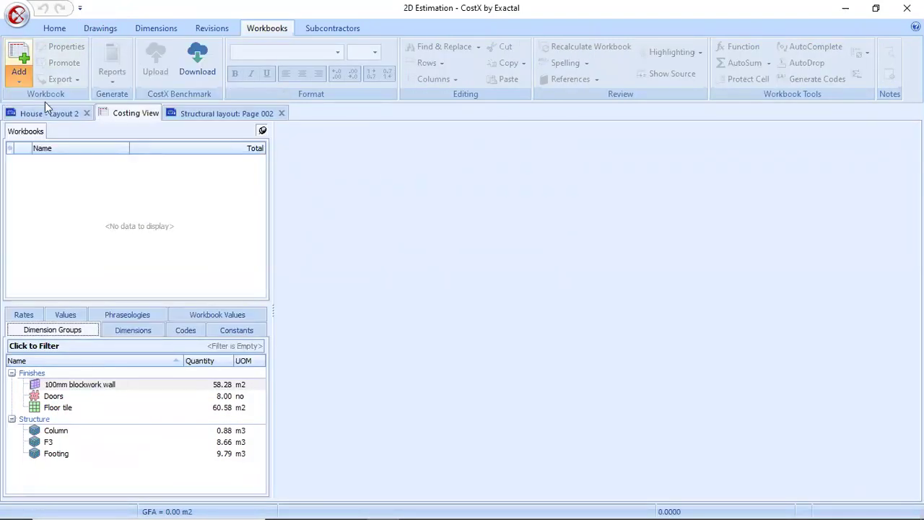
type("Estimate 1")
left_click(609, 85)
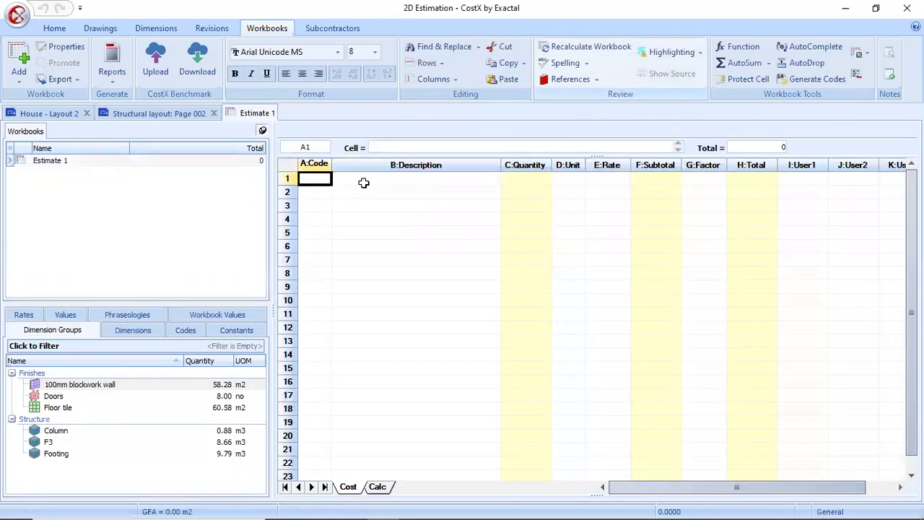
- Enter Concrete as the description in cell B1 of the cost sheet
left_click(364, 183)
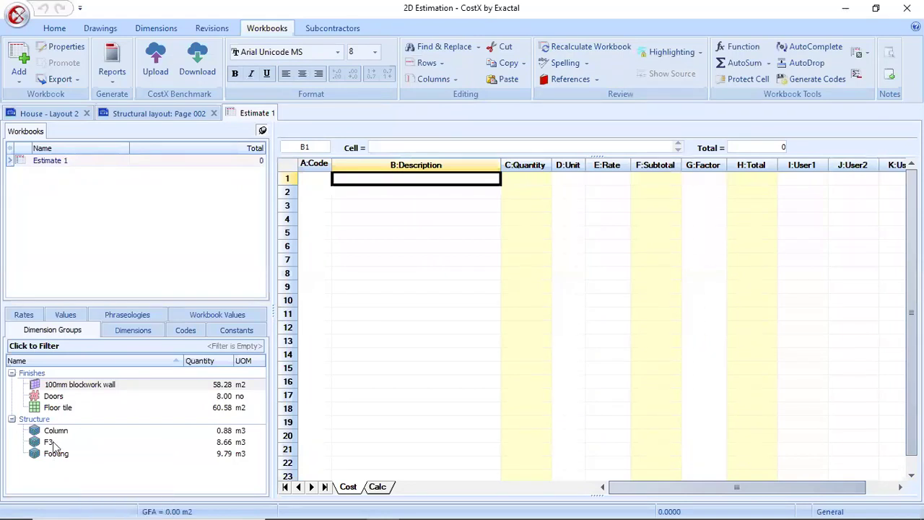
type("Concrete")
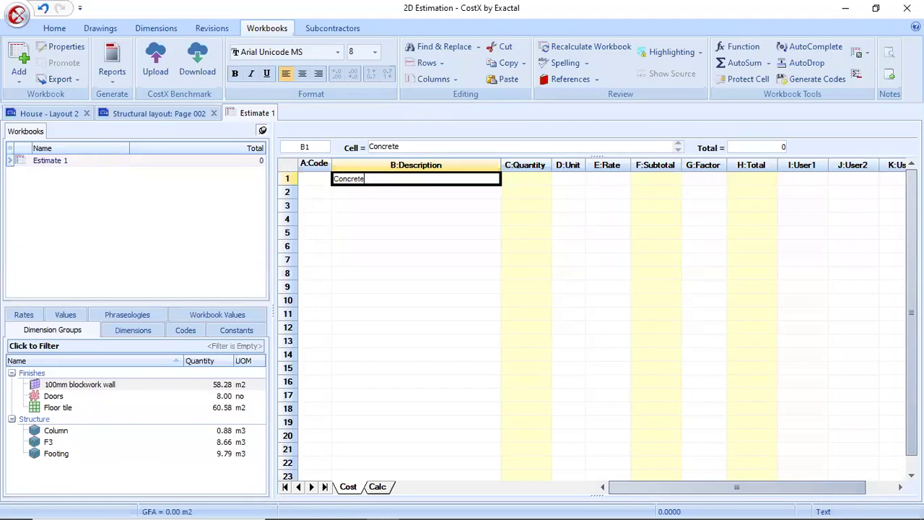
left_click(462, 232)
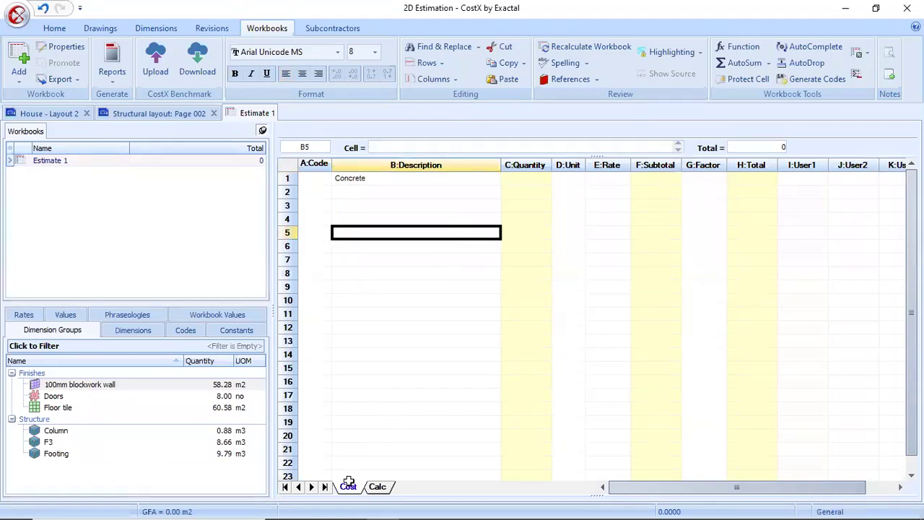
- Link the volumes of the Column, F3 and Footing dimension groups into the Concrete line's quantity sheet and return to the cost sheet
left_click(535, 180)
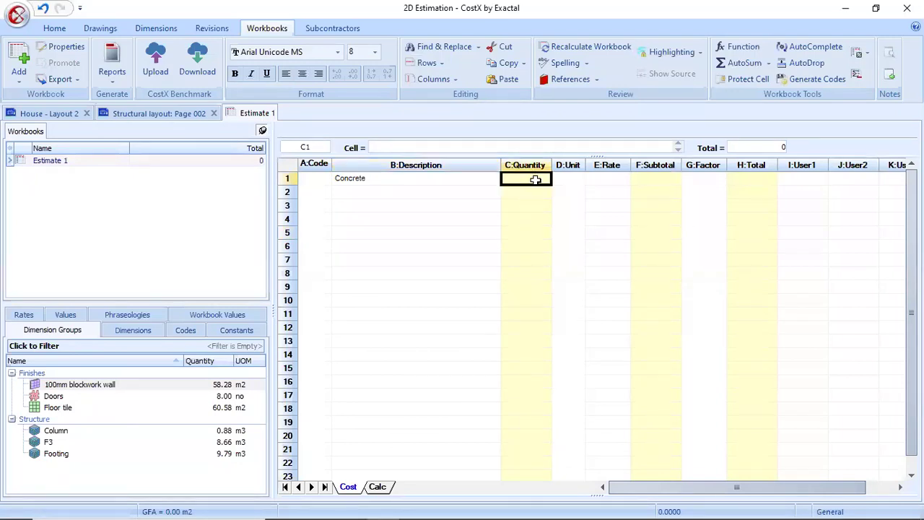
double_click(535, 181)
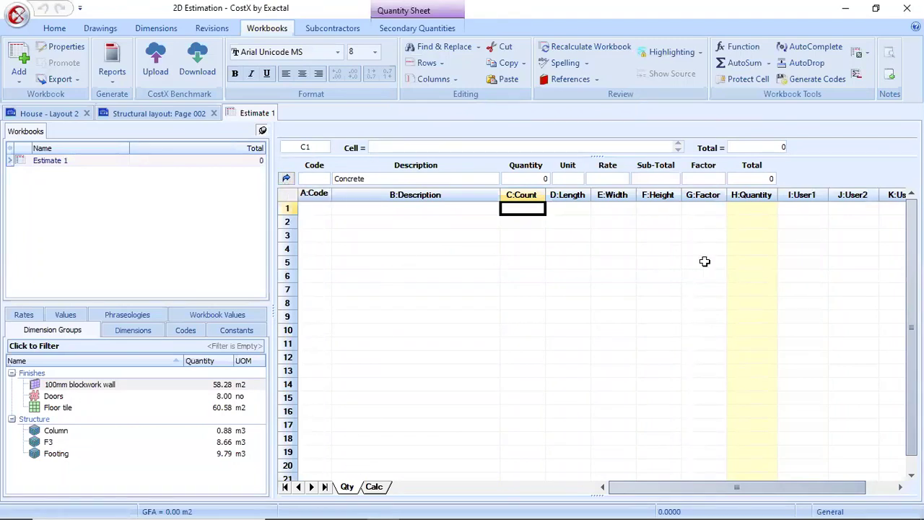
left_click(98, 432)
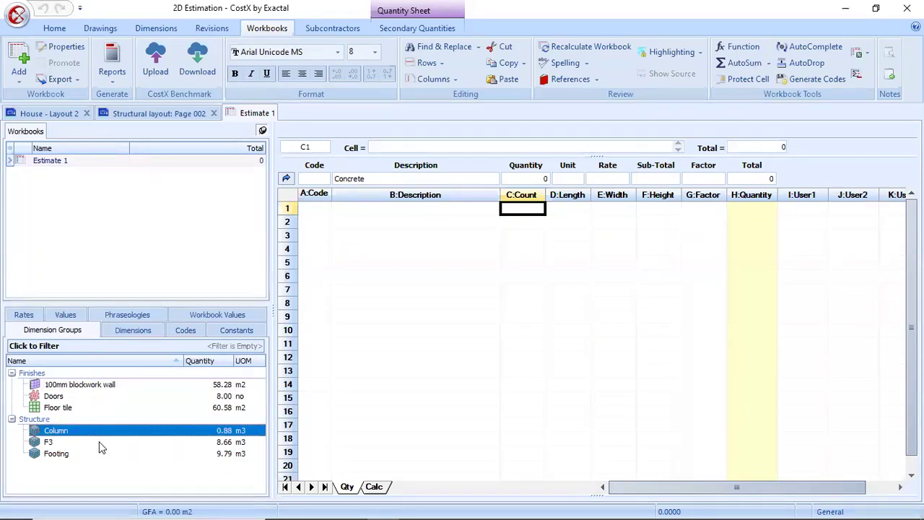
left_click(99, 443, "shift")
left_click(99, 455, "shift")
left_click_drag(93, 443, 756, 209)
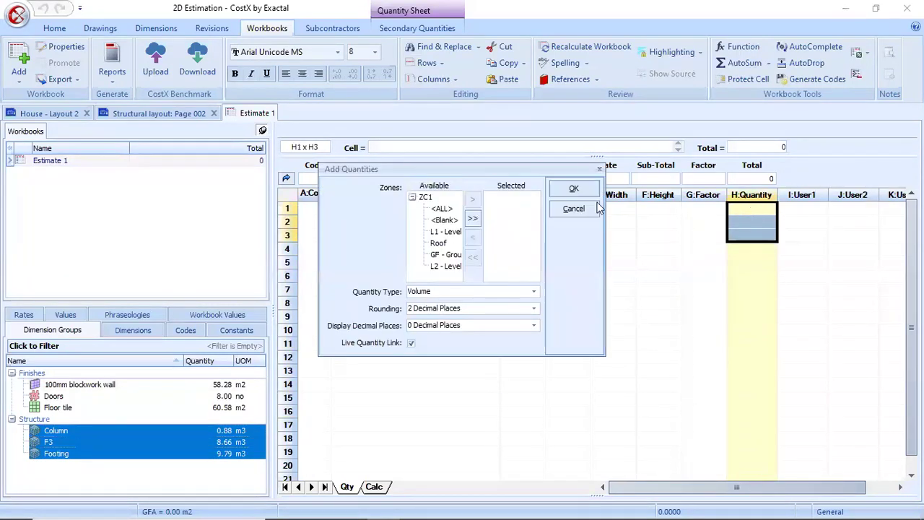
left_click(570, 190)
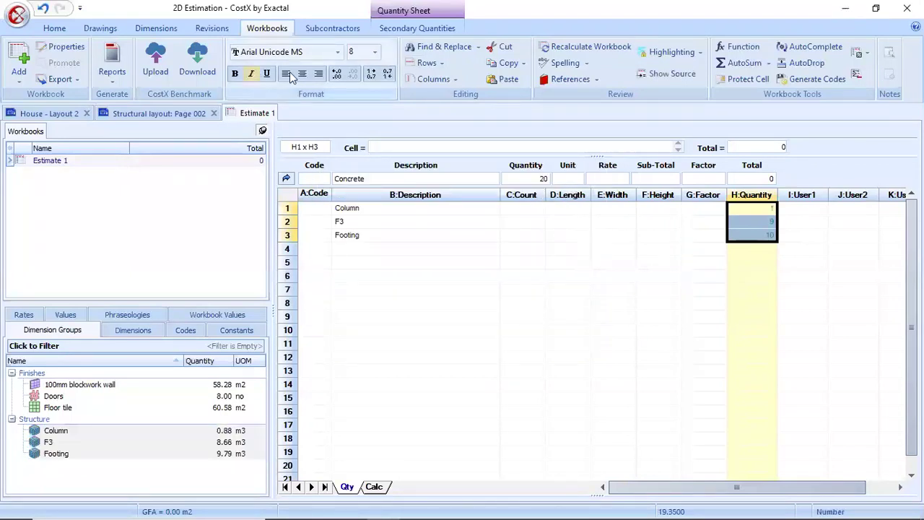
left_click(286, 179)
- Show the Concrete quantity to two decimal places and set its unit to m3
left_click(532, 179)
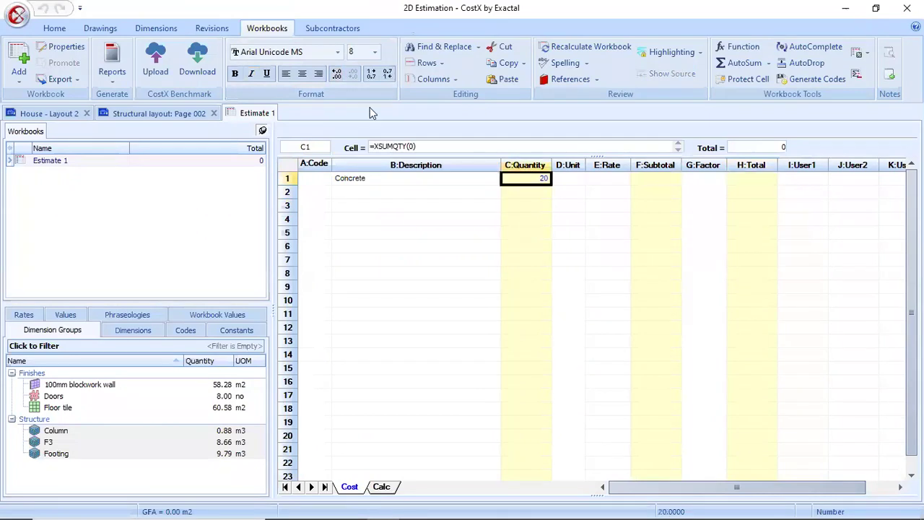
left_click(338, 75)
left_click(338, 75)
left_click(371, 76)
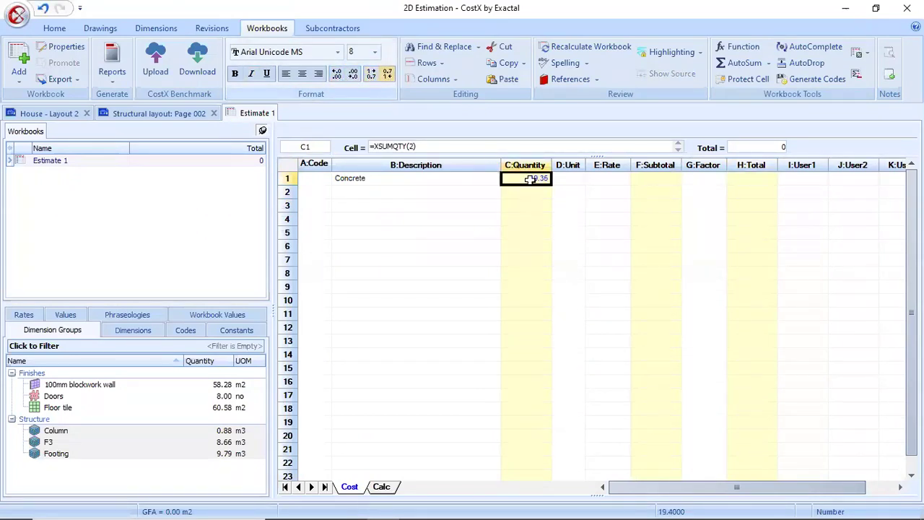
left_click(565, 181)
type("m3")
key("Return")
- Enter the descriptions Footing shuttering in B2 and Column shuttering in B3
left_click(356, 193)
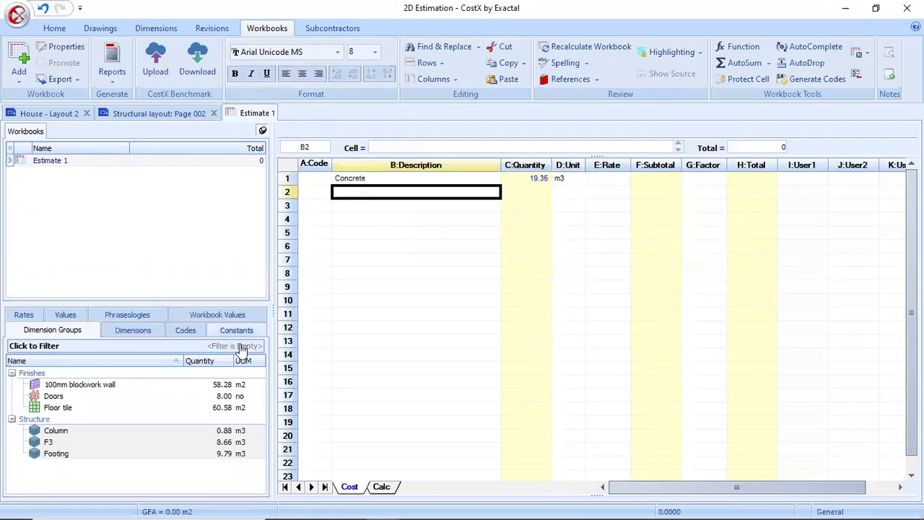
type("Footing shuttering")
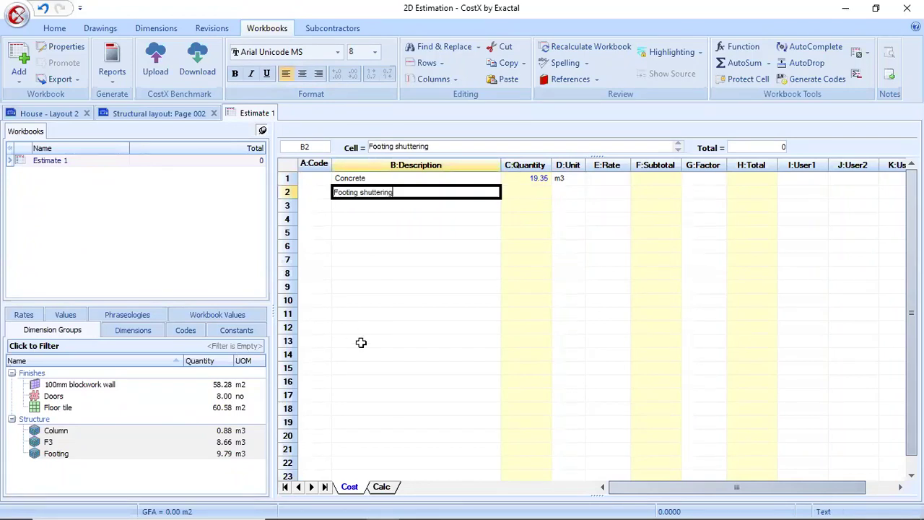
left_click(374, 205)
type("Column shuttering")
- Link the Custom 1 quantities of F3 and Footing, displayed to 2 decimal places, into the Footing shuttering quantity sheet and return to the cost sheet
left_click(542, 189)
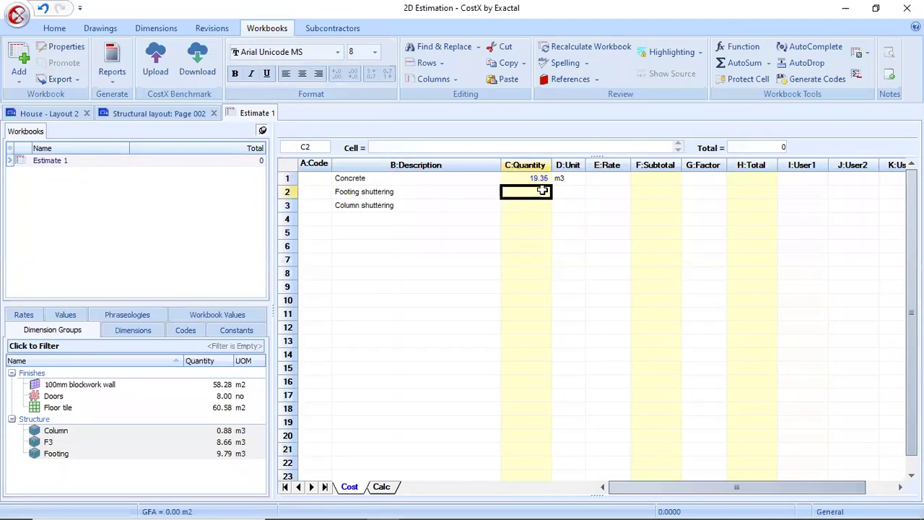
double_click(542, 190)
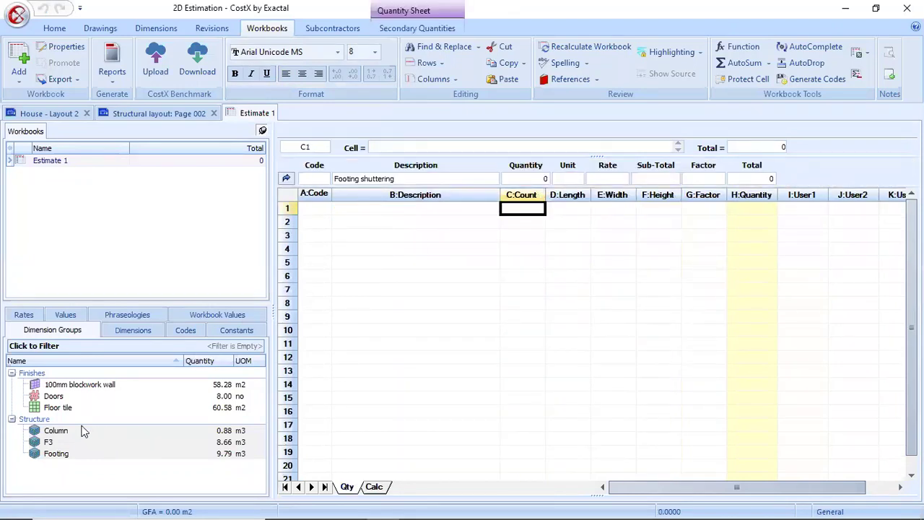
left_click(78, 442)
left_click(77, 455, "shift")
left_click_drag(85, 452, 737, 213)
left_click(534, 291)
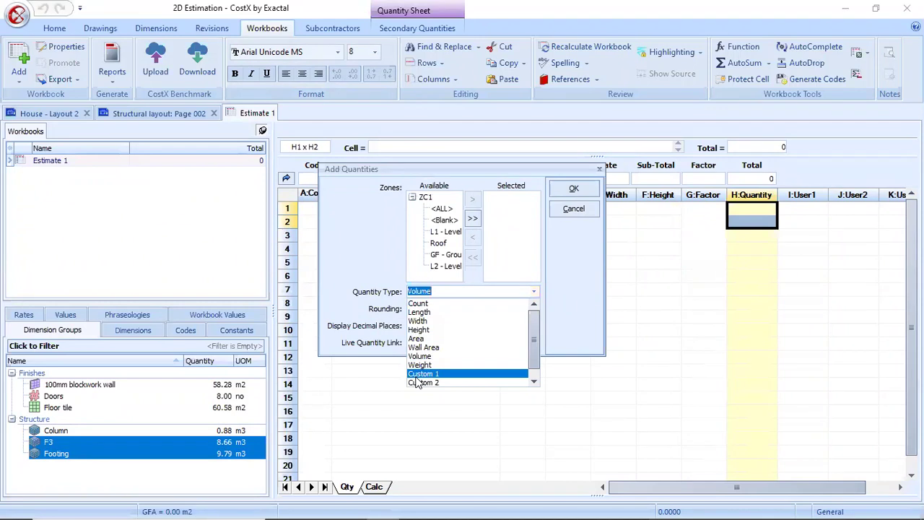
left_click(416, 374)
left_click(535, 326)
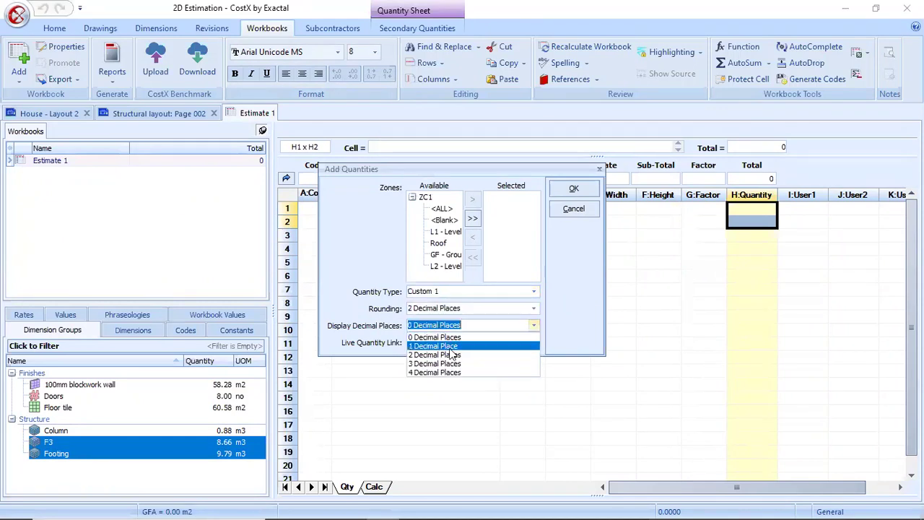
left_click(451, 358)
left_click(573, 188)
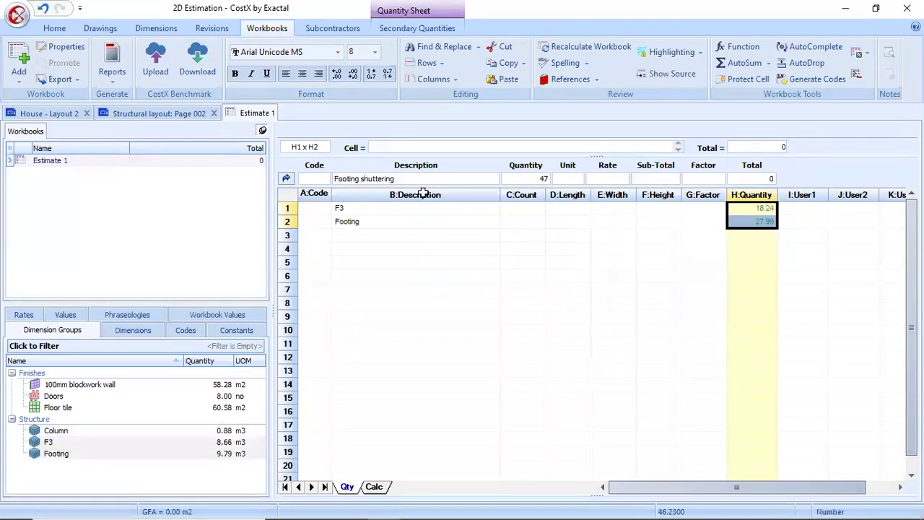
left_click(287, 180)
- Show the Footing shuttering quantity to two decimal places and set its unit to m2
left_click(532, 191)
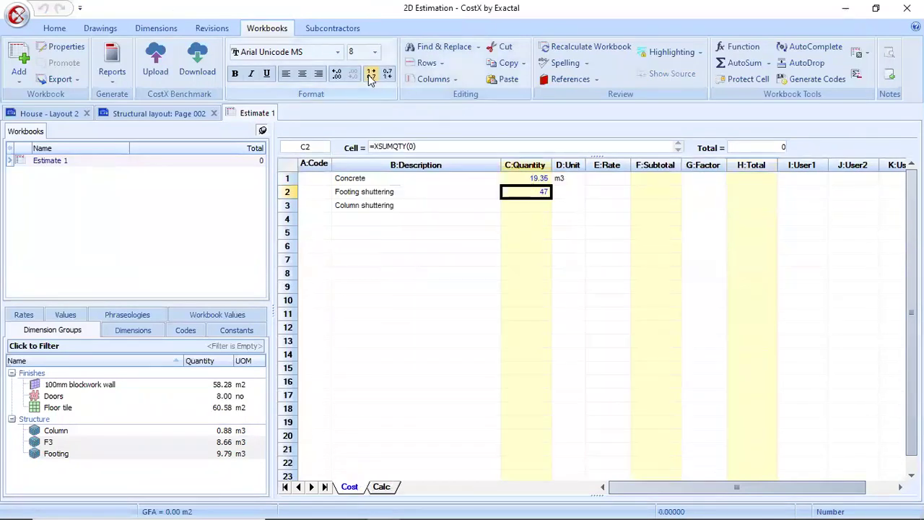
left_click(337, 75)
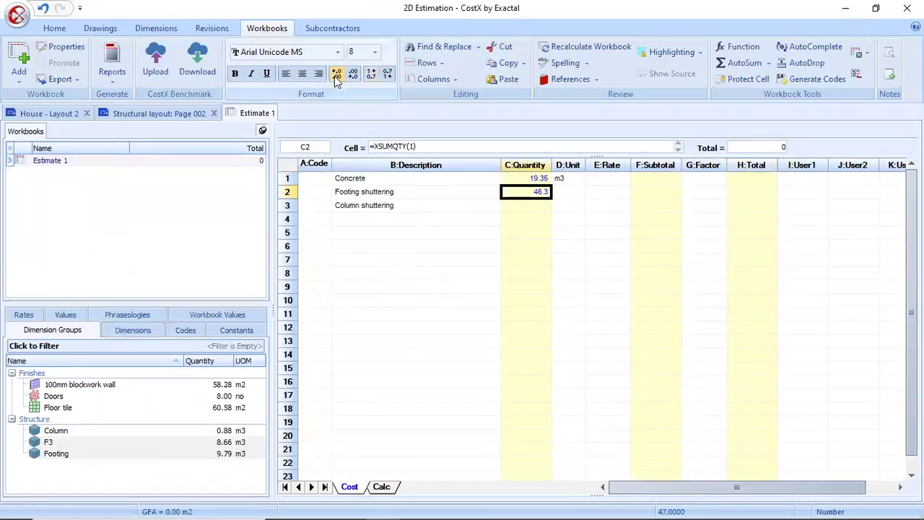
left_click(563, 192)
type("m")
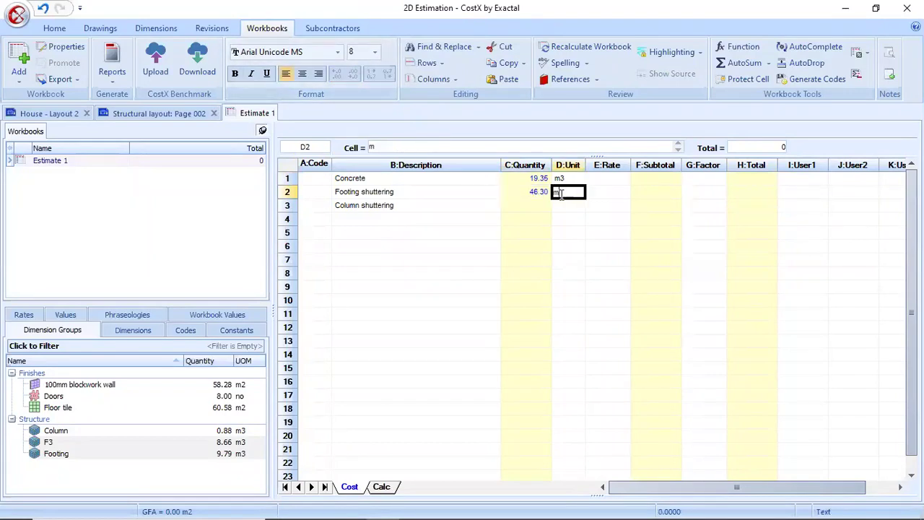
type("2")
key("Return")
- Link the Column group's Shuttering quantity to the Column shuttering line with two decimal places displayed, and set the unit to m2
left_click(539, 207)
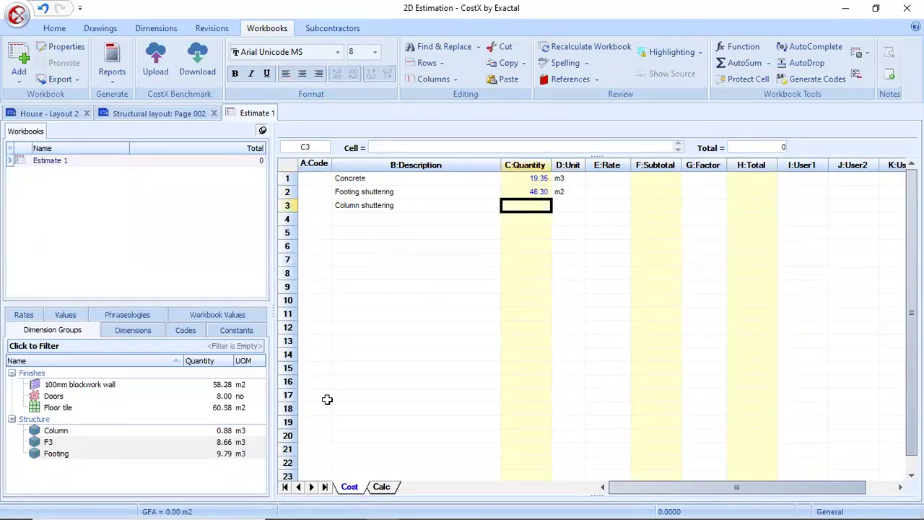
left_click_drag(92, 431, 545, 207)
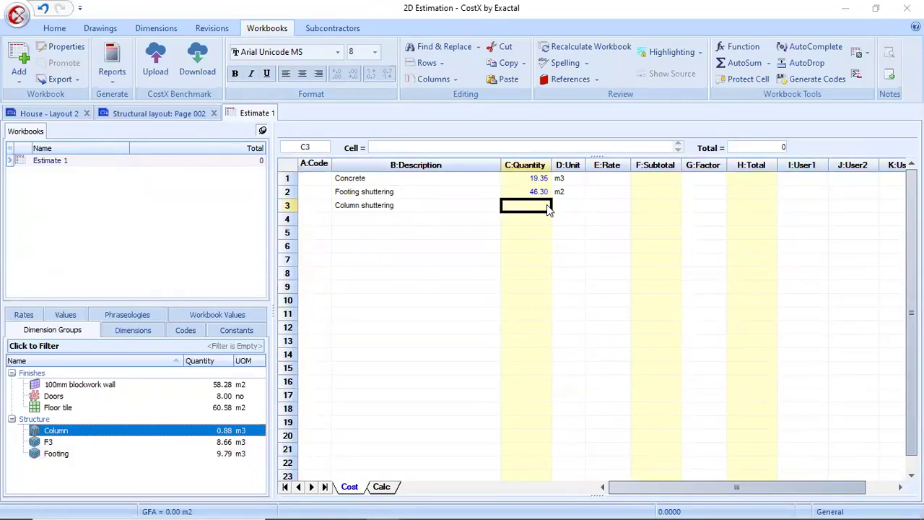
left_click(536, 265)
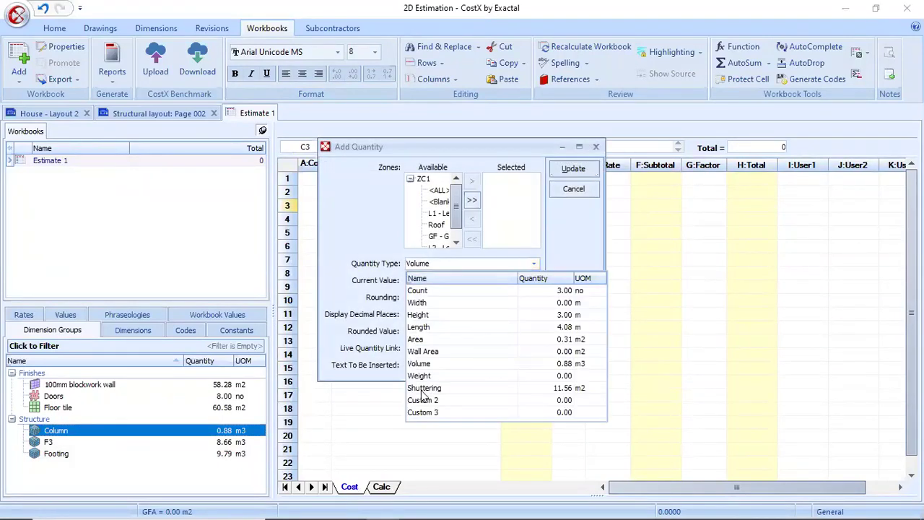
left_click(426, 390)
left_click(466, 315)
left_click(433, 344)
left_click(575, 169)
left_click(567, 206)
type("m2")
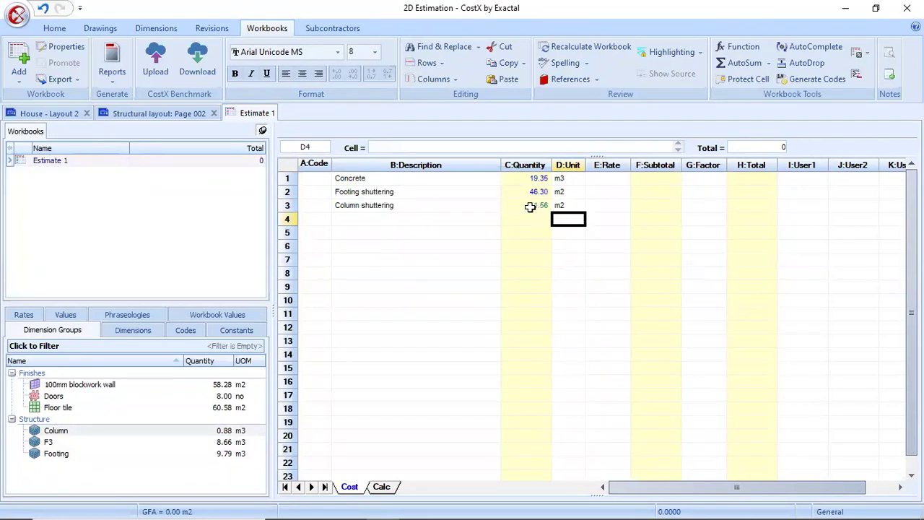
- Show the drawing source of the Column shuttering quantity
left_click(530, 207)
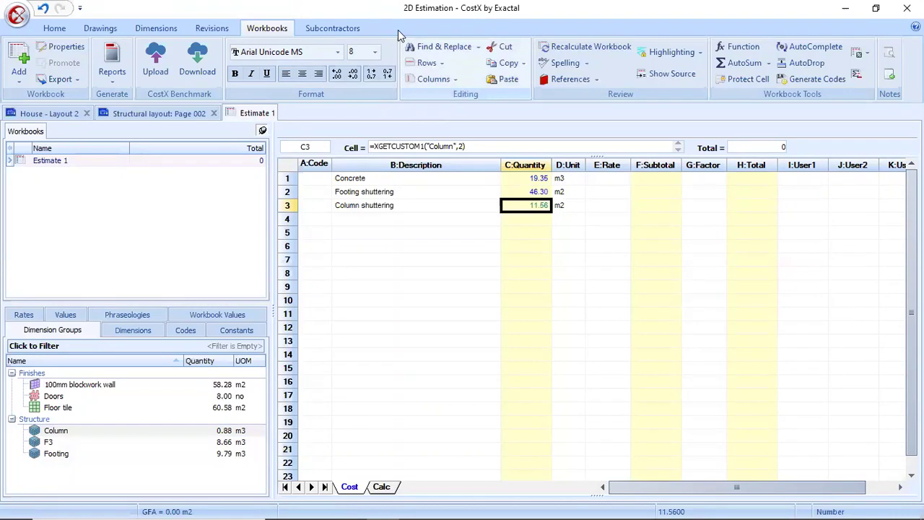
left_click(666, 75)
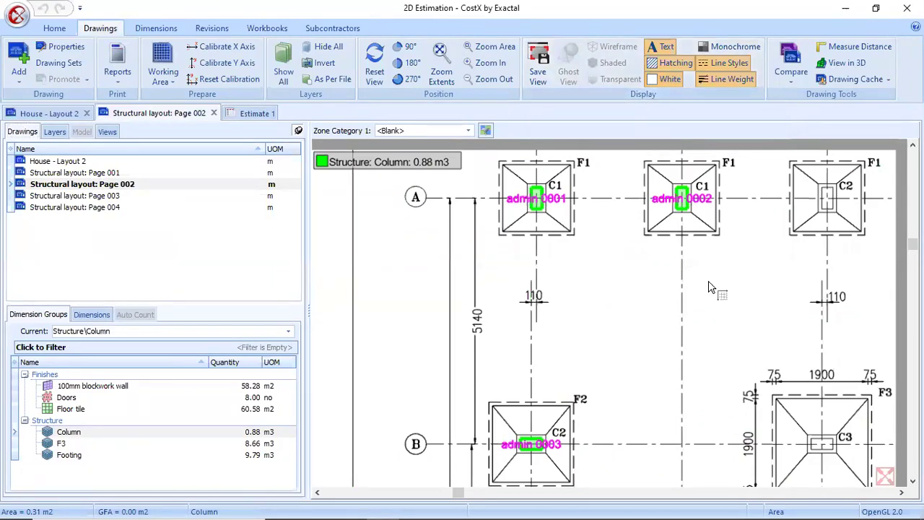
- Return to Estimate 1 and show the drawing source of the Footing quantity in the Footing shuttering quantity sheet
left_click(240, 116)
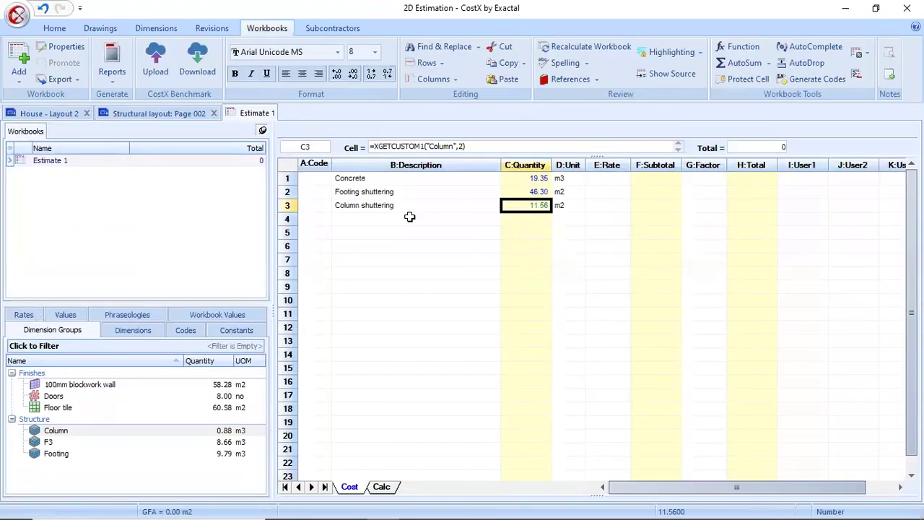
double_click(524, 191)
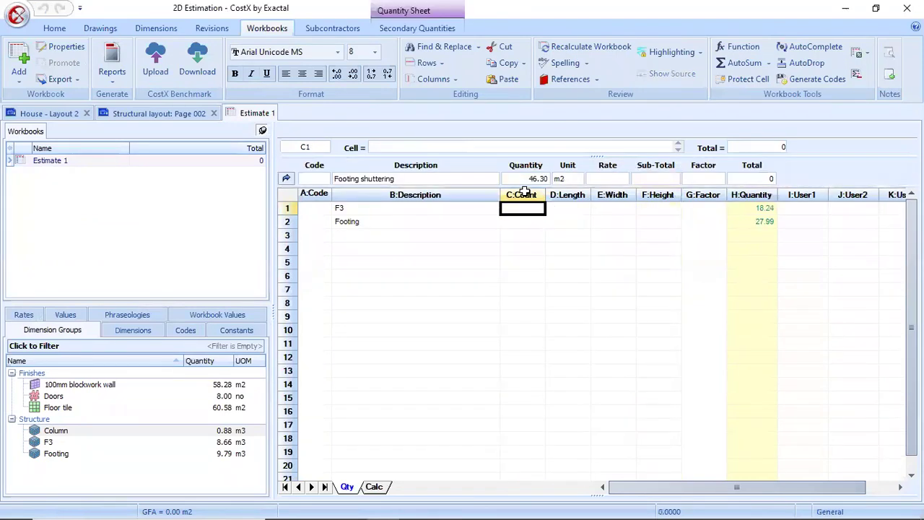
left_click(757, 222)
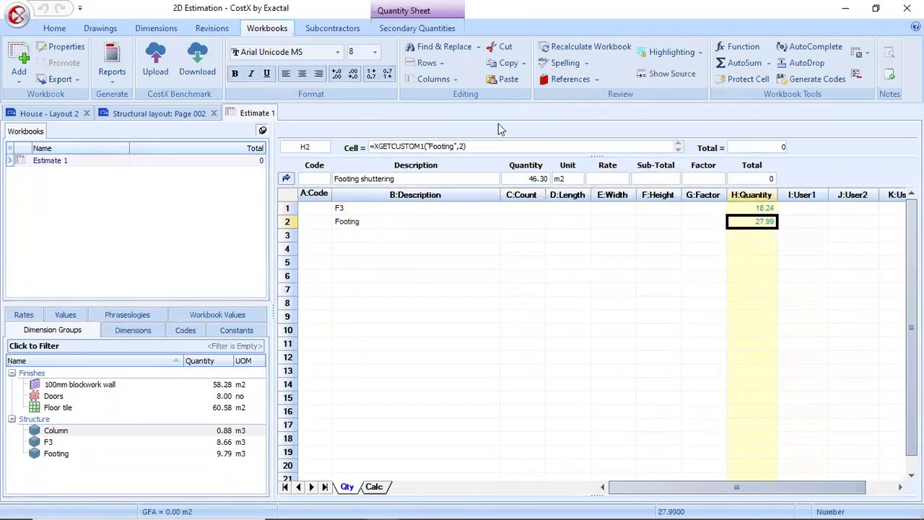
left_click(669, 75)
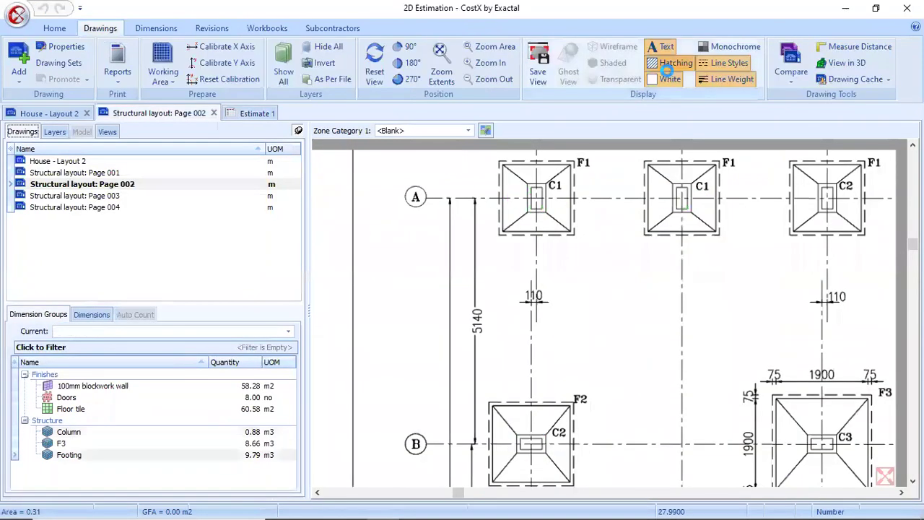
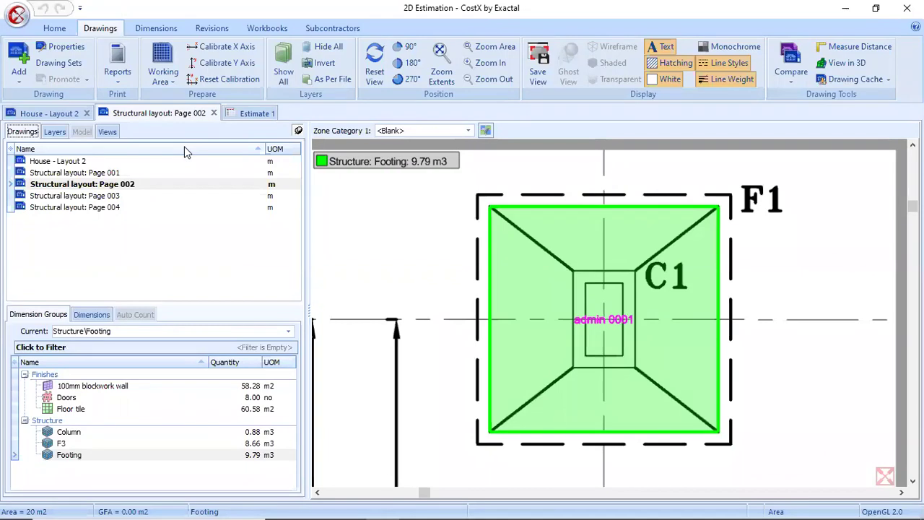
- Inspect the measured Footing on the structural layout, select the Footing dimension group and return to the Estimate 1 workbook
scroll(504, 305, "down", 5)
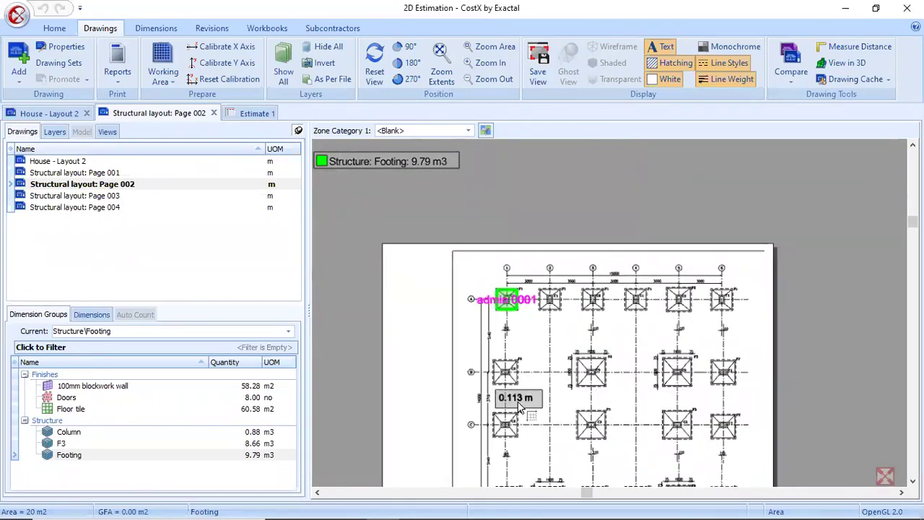
scroll(506, 325, "up", 5)
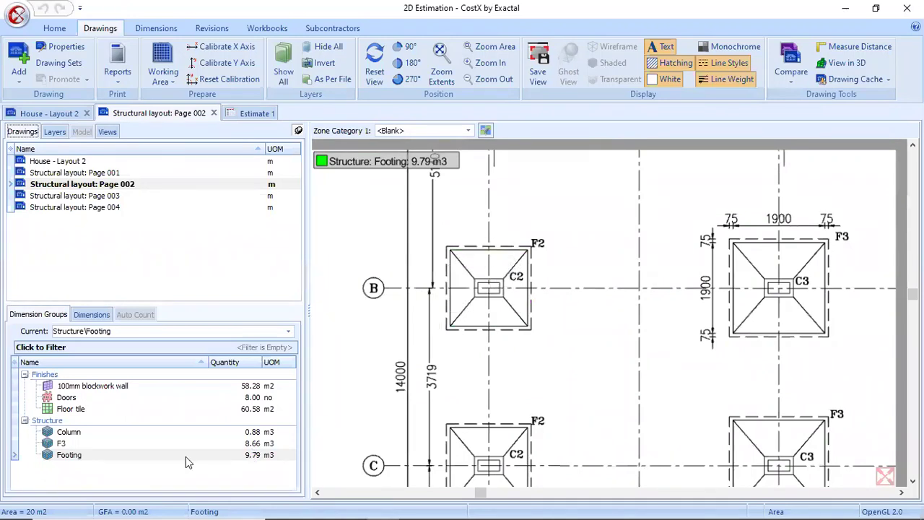
left_click(246, 457)
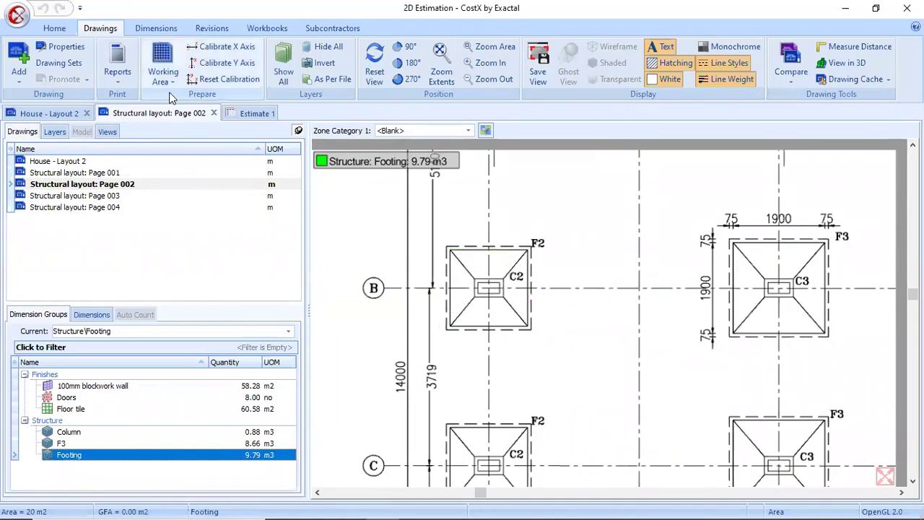
left_click(249, 114)
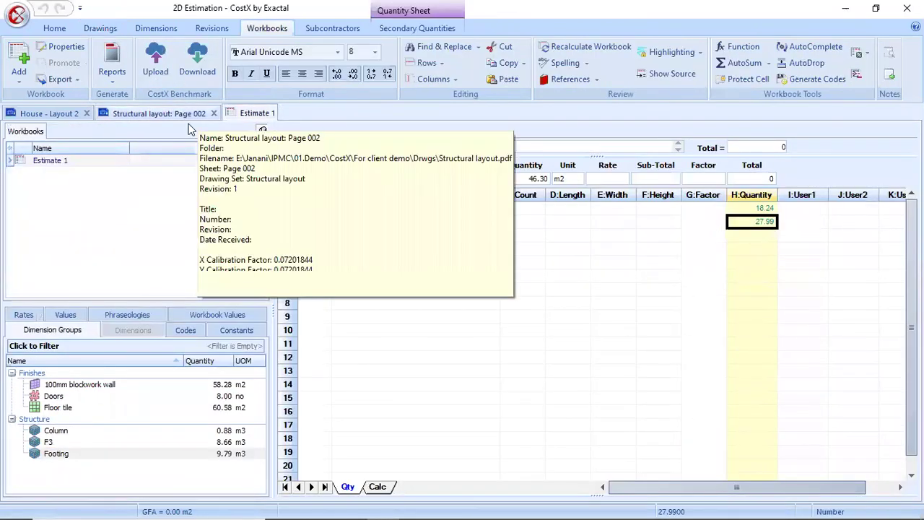
- Return to the cost sheet, open the quantity breakdown behind the Concrete item and select its Footing quantity
left_click(286, 180)
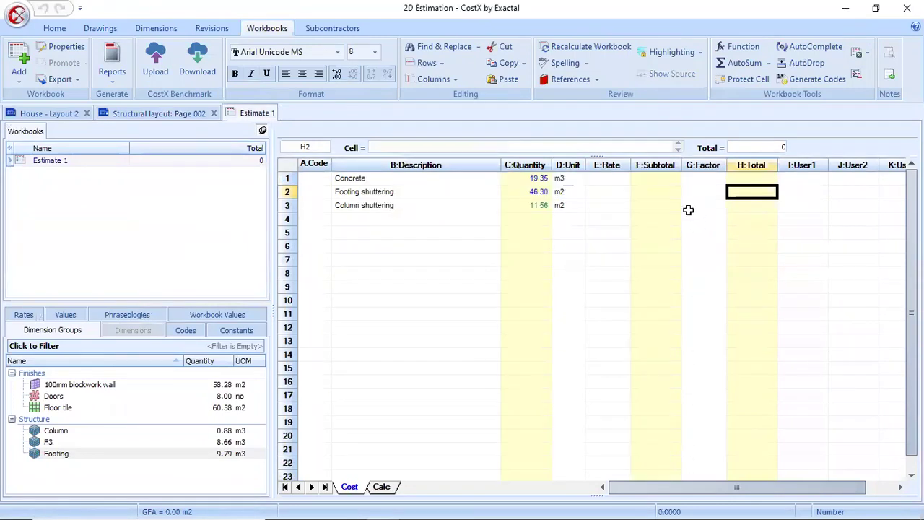
left_click(549, 179)
double_click(549, 179)
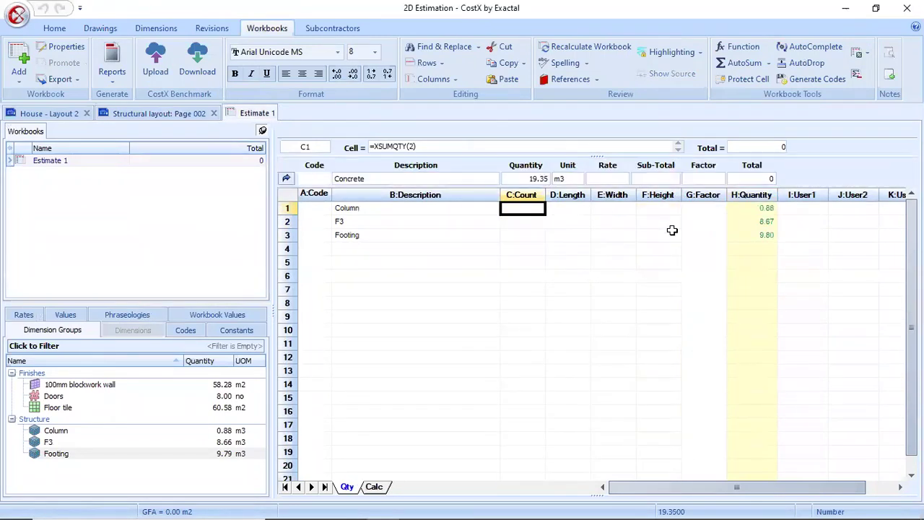
left_click(752, 234)
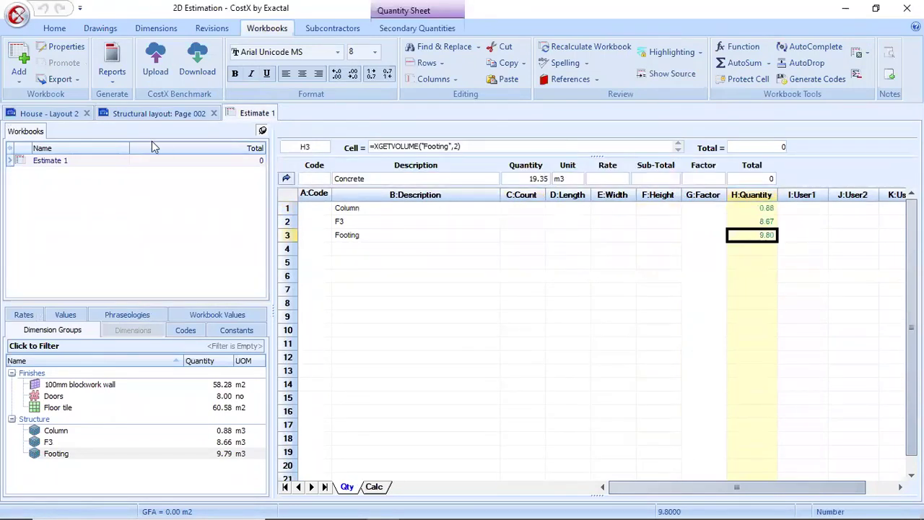
- On Structural layout: Page 002, measure the F2 footing at grid B into the Footing group, about 2.56 m2 in area
left_click(50, 113)
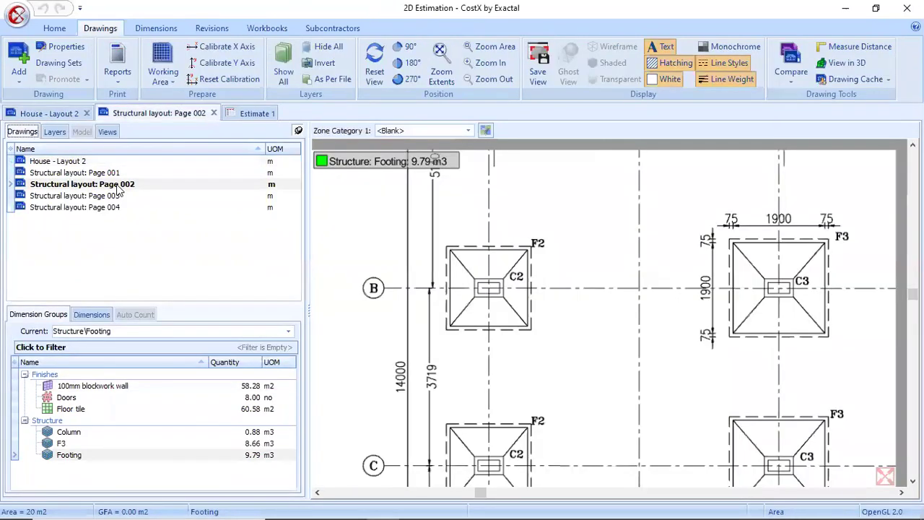
left_click(449, 249)
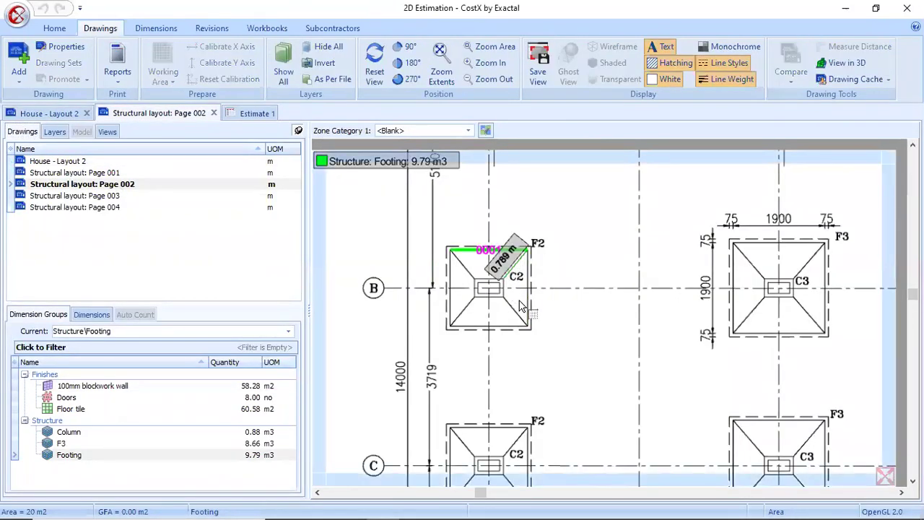
left_click(530, 329)
left_click(448, 328)
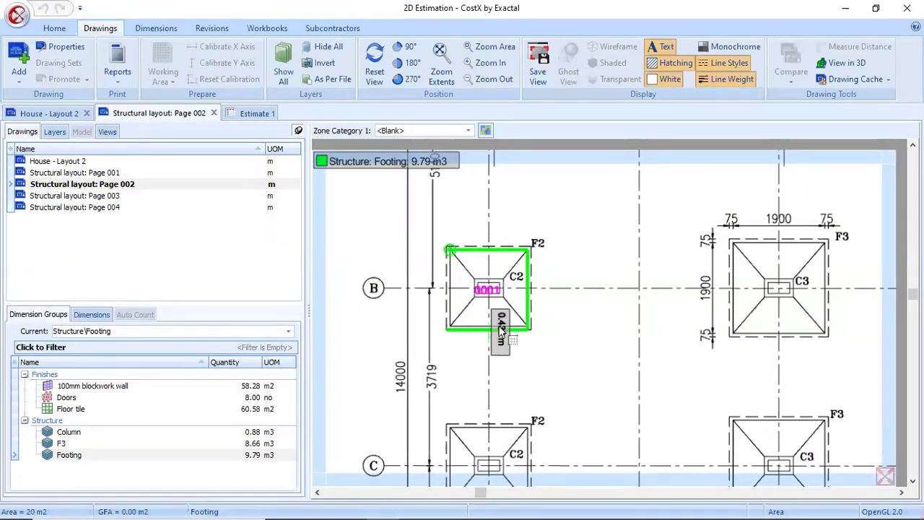
scroll(496, 330, "up", 3)
key("BackSpace")
left_click(458, 301)
left_click(343, 261)
left_click(344, 260)
scroll(407, 277, "down", 3)
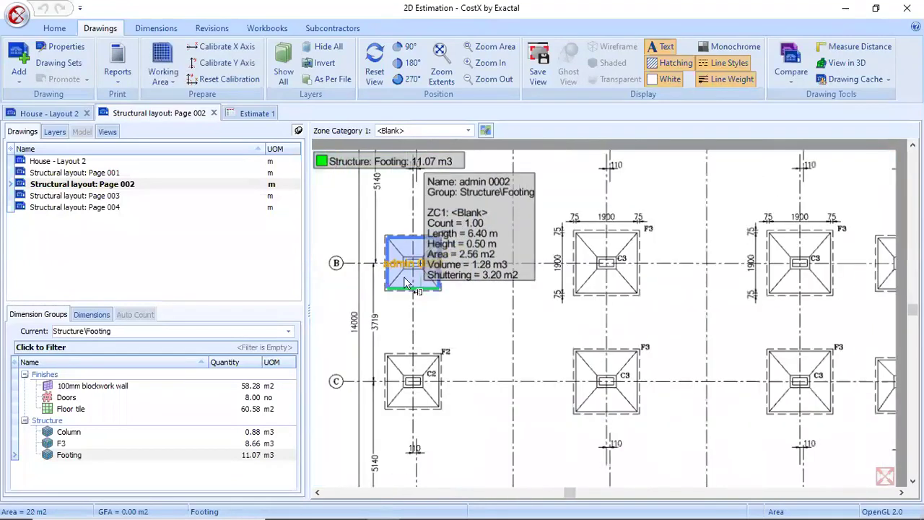
- Check the Footing quantity in Estimate 1's Concrete breakdown and go back to the cost sheet
left_click(243, 456)
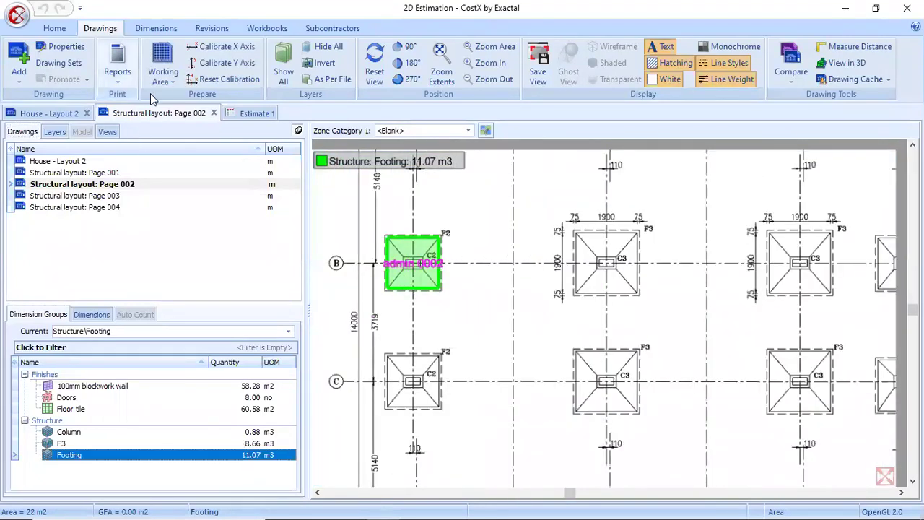
left_click(249, 116)
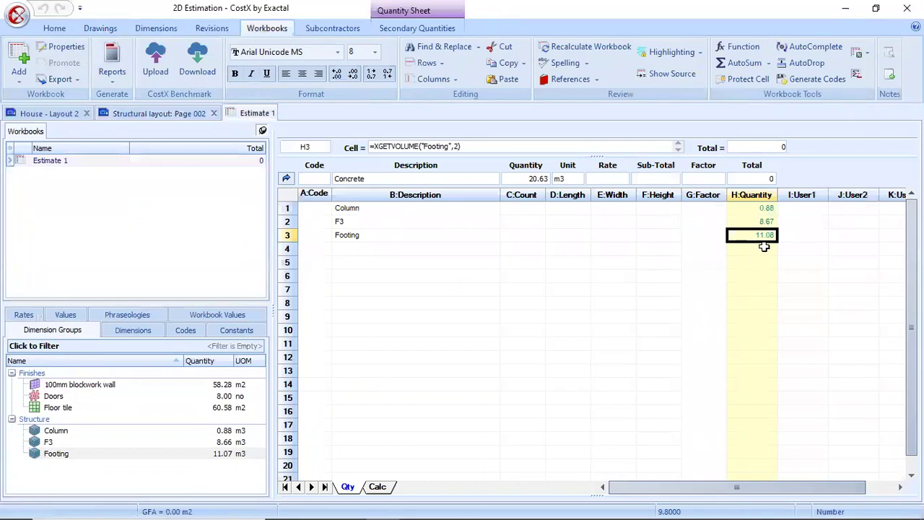
left_click(287, 179)
- Add the 100mm blockwork wall dimension group to row 4 of the cost sheet as a Wall Area quantity
left_click(359, 217)
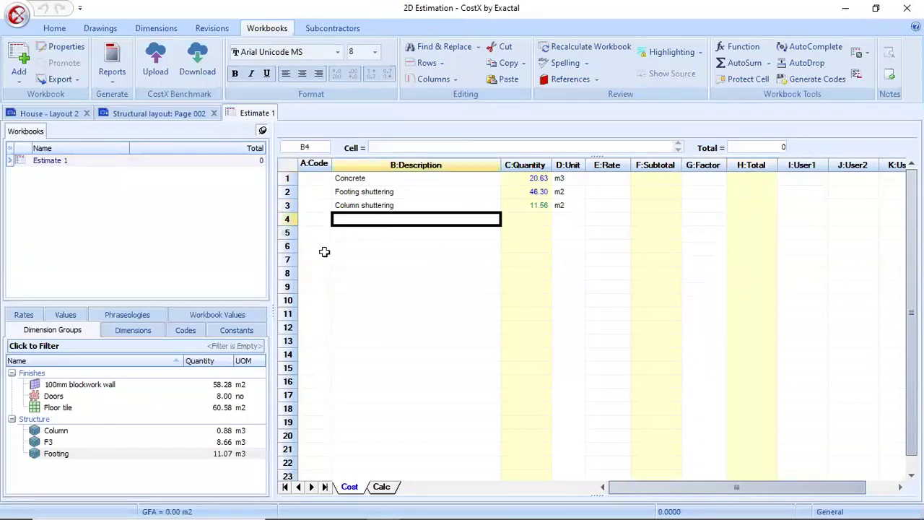
left_click(59, 388)
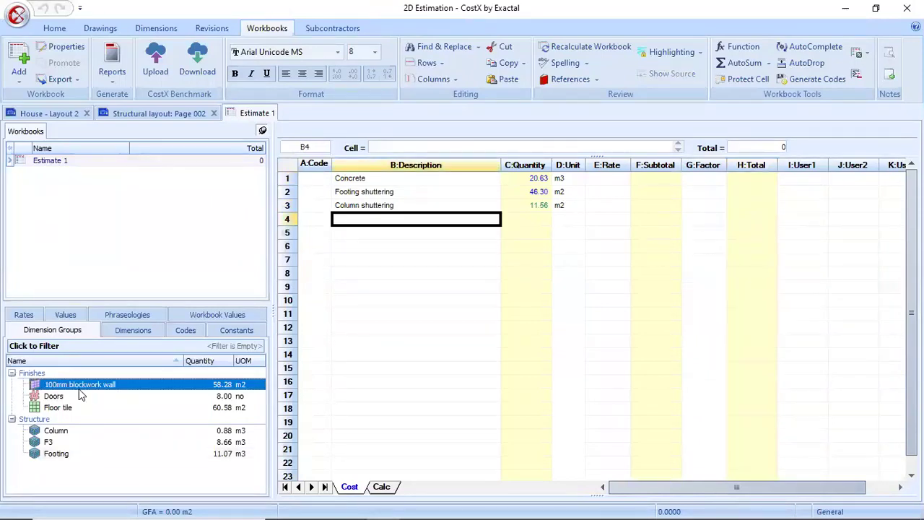
left_click_drag(80, 390, 357, 219)
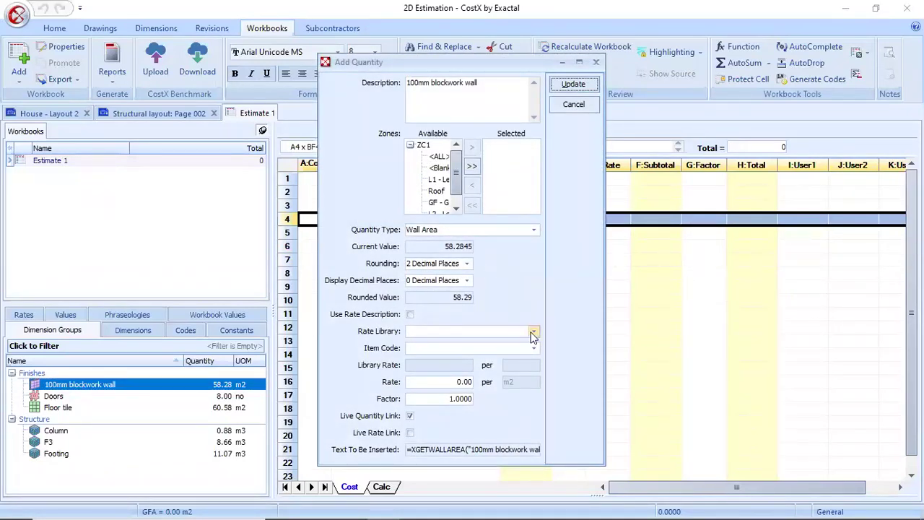
left_click(572, 85)
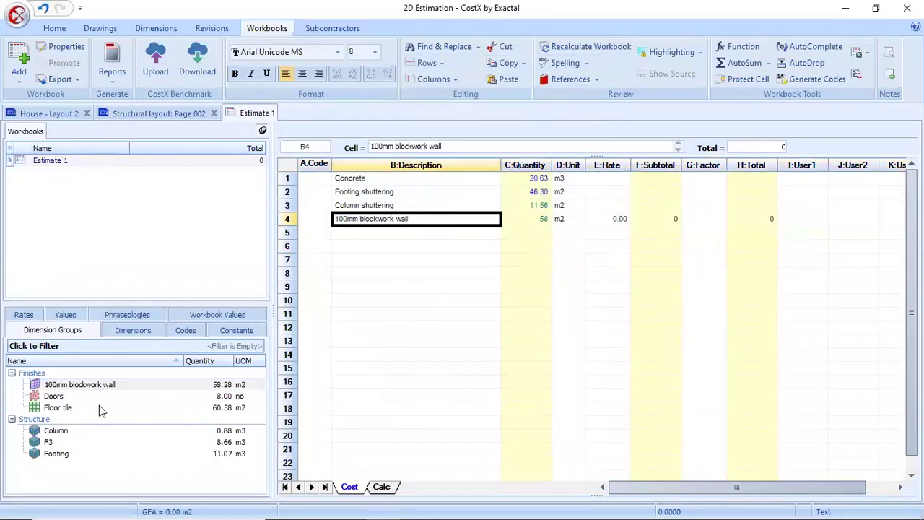
- Add the Floor tile area to row 5 with 2 display decimal places, and clear the rates in rows 4 and 5
left_click_drag(64, 408, 406, 231)
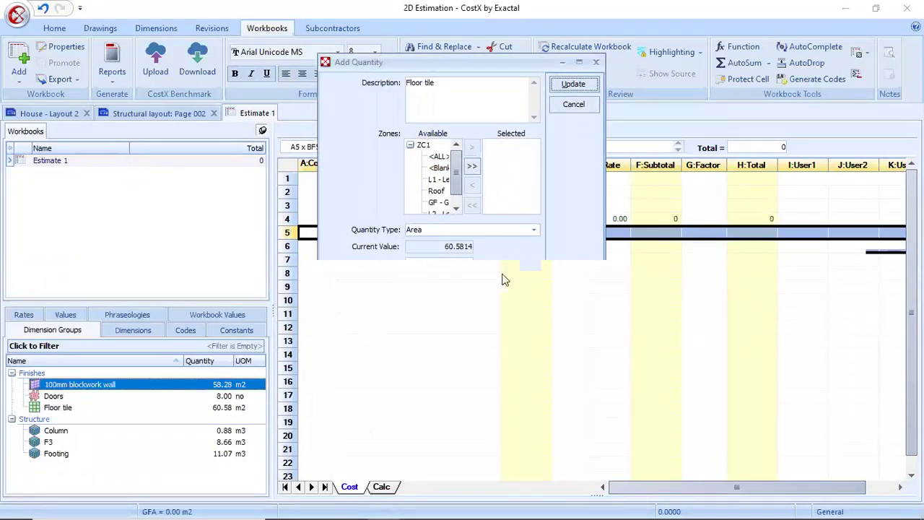
left_click(468, 283)
left_click(438, 310)
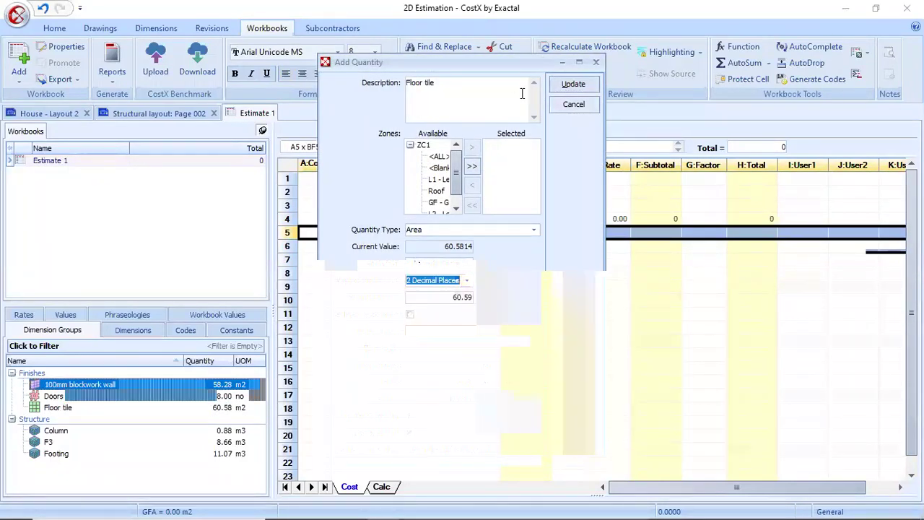
left_click(573, 83)
left_click_drag(604, 220, 608, 231)
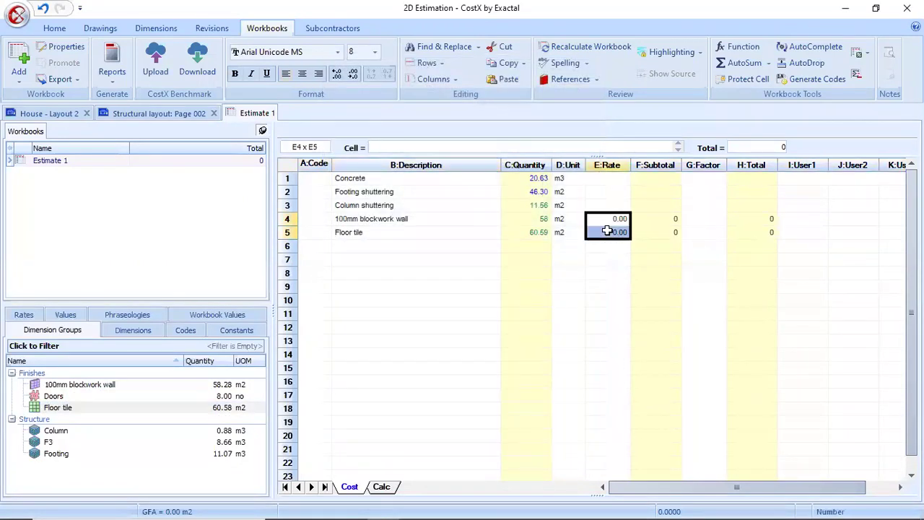
key("Delete")
- Enlarge the rates list and expand the Labour and Material groups of the Ultratech-Rate library, with the Concrete rate cell selected
left_click(598, 180)
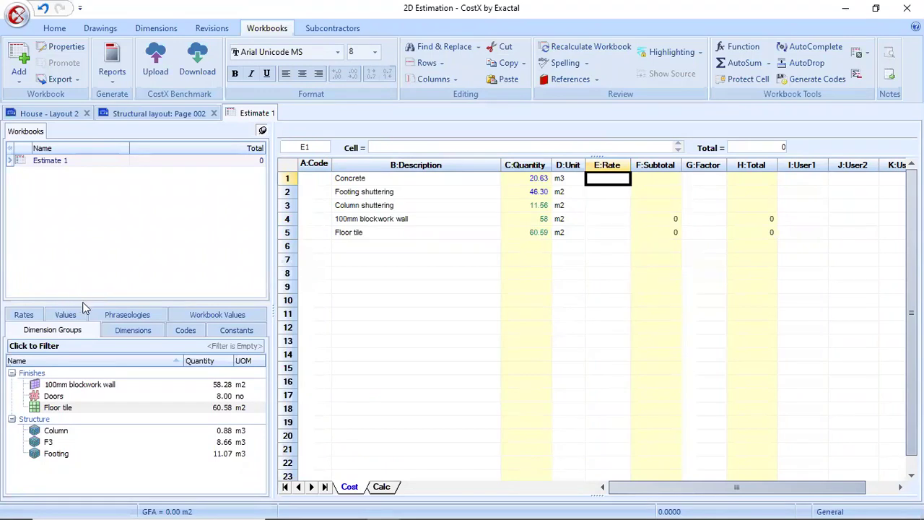
left_click_drag(86, 301, 87, 208)
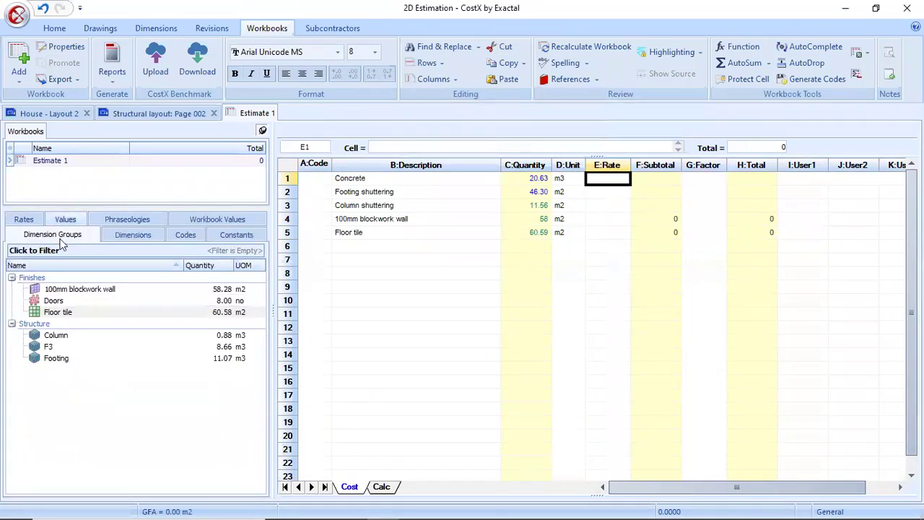
left_click(23, 220)
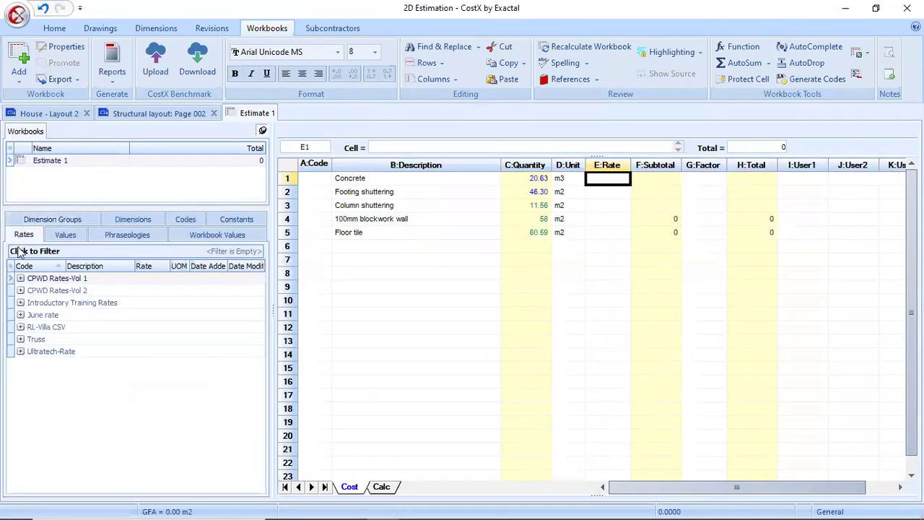
left_click(21, 351)
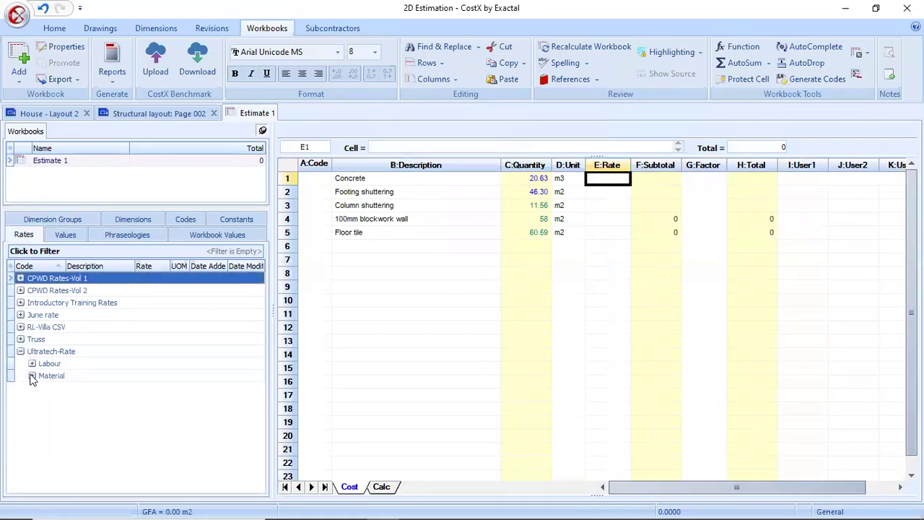
left_click(29, 375)
scroll(41, 370, "down", 3)
scroll(163, 374, "down", 1)
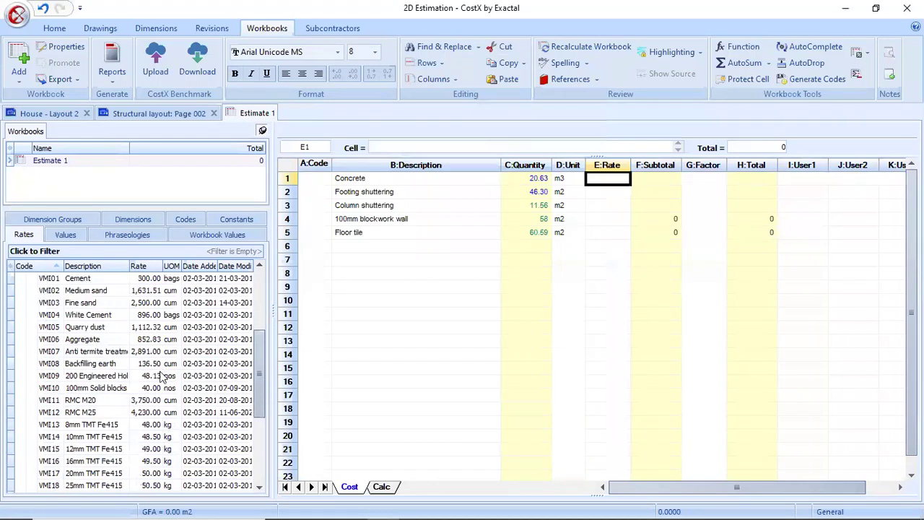
scroll(58, 337, "up", 3)
left_click(31, 327)
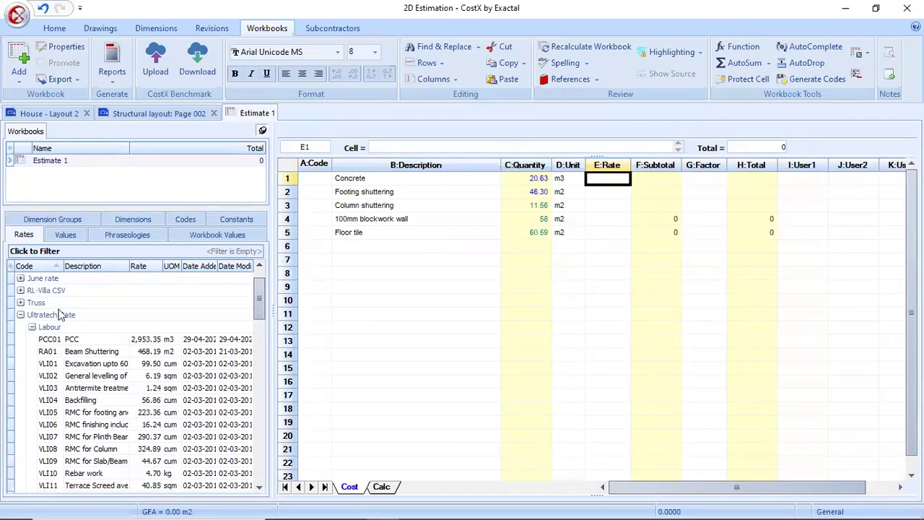
- Apply the RMC M25 rate (VMI12) from the Material group to the Concrete item
scroll(99, 354, "down", 15)
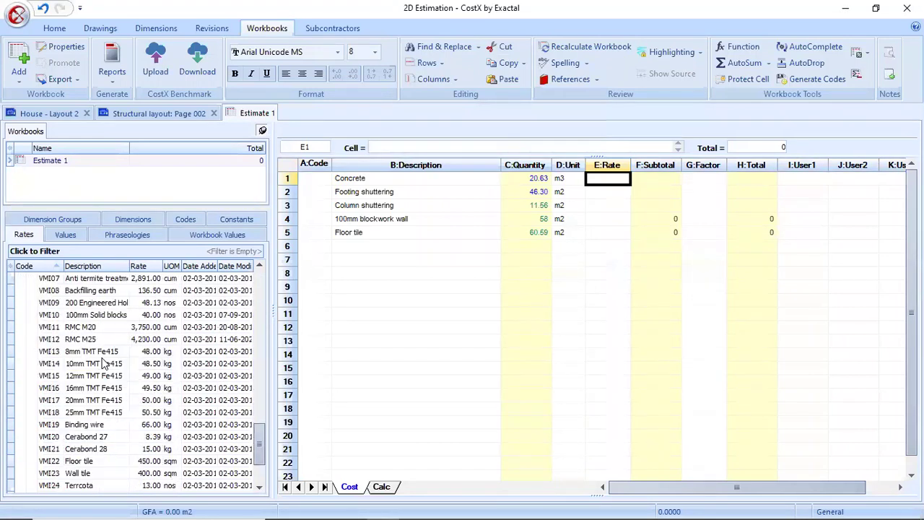
left_click(87, 340)
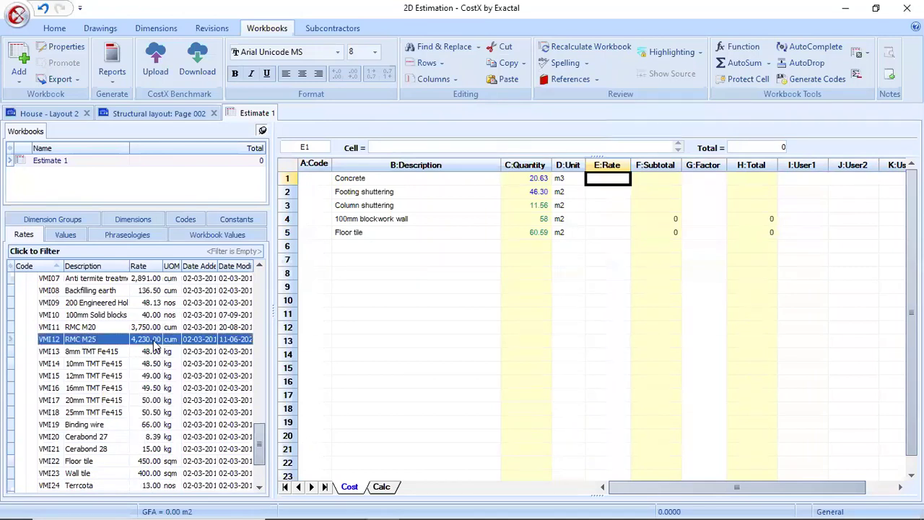
left_click_drag(145, 345, 607, 182)
left_click(595, 204)
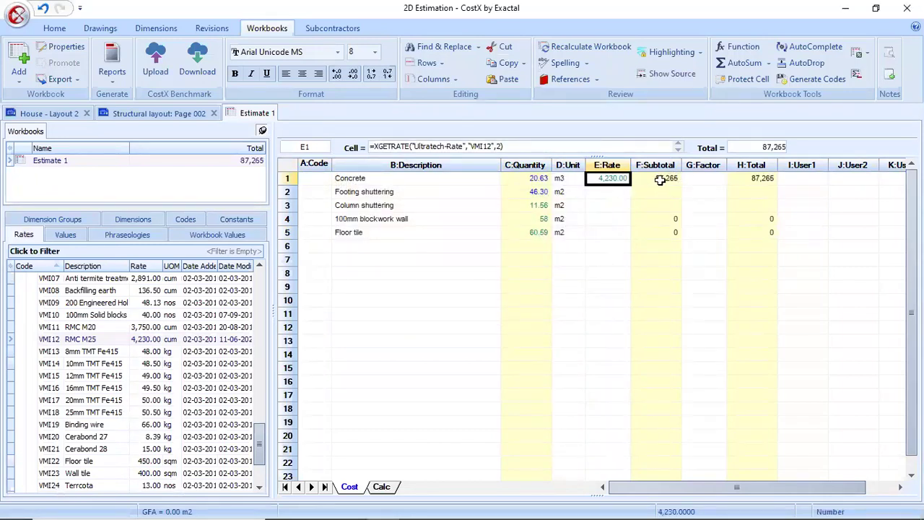
- Examine the rate calculation behind Footing Shuttering (VLI38) in the Labour group, including its material and labour components, and close it
left_click(594, 193)
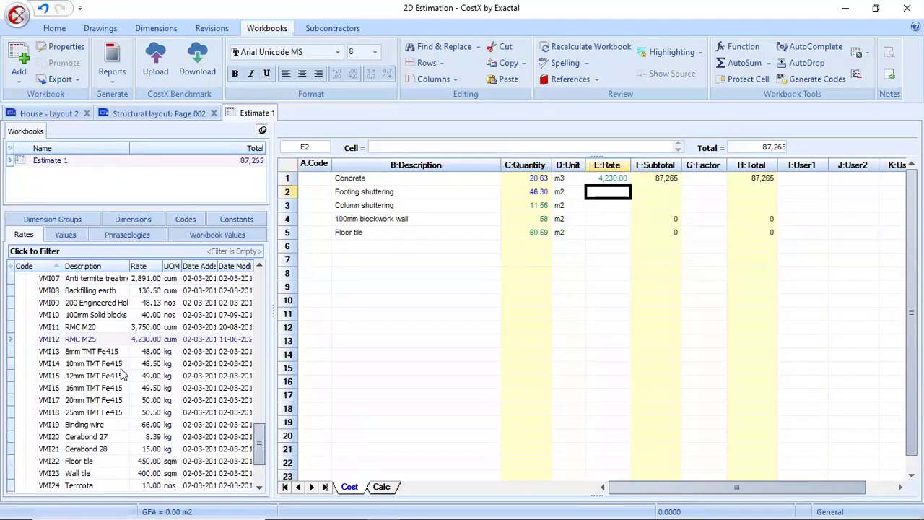
scroll(119, 369, "up", 6)
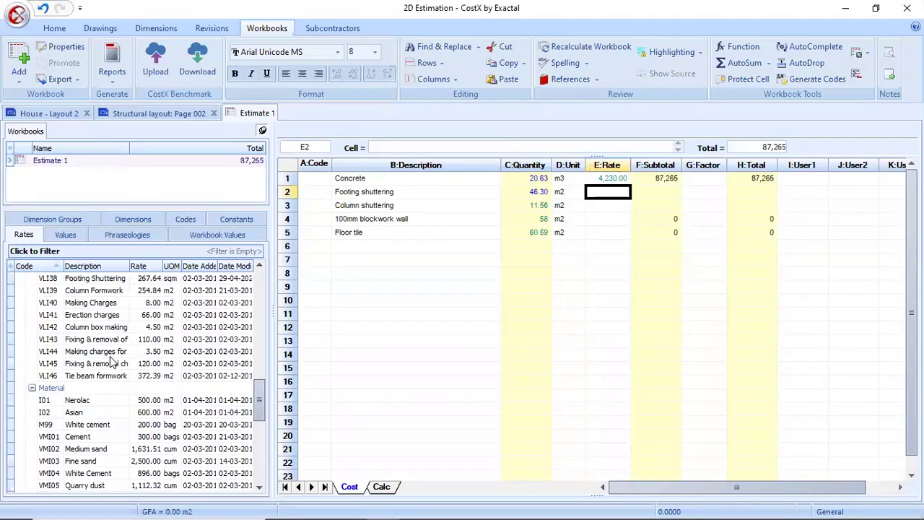
scroll(101, 393, "up", 4)
left_click(103, 413)
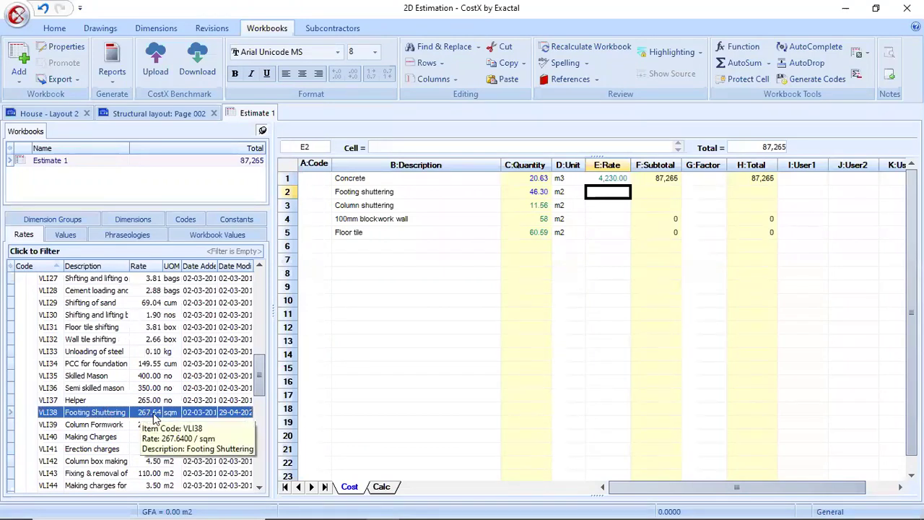
left_click(152, 412)
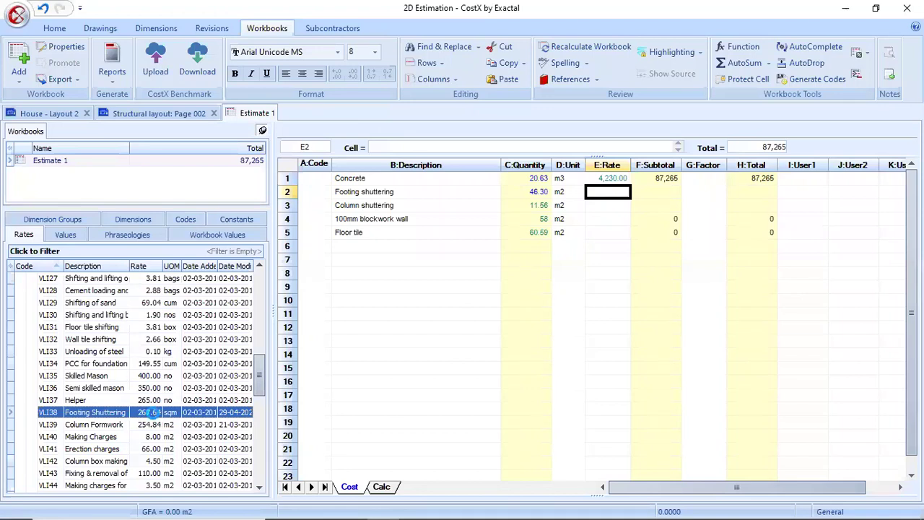
double_click(151, 413)
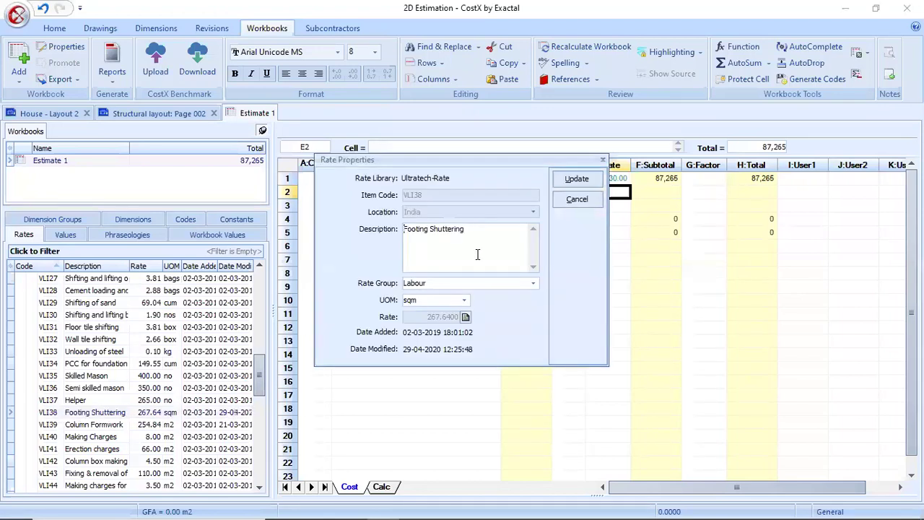
left_click(466, 318)
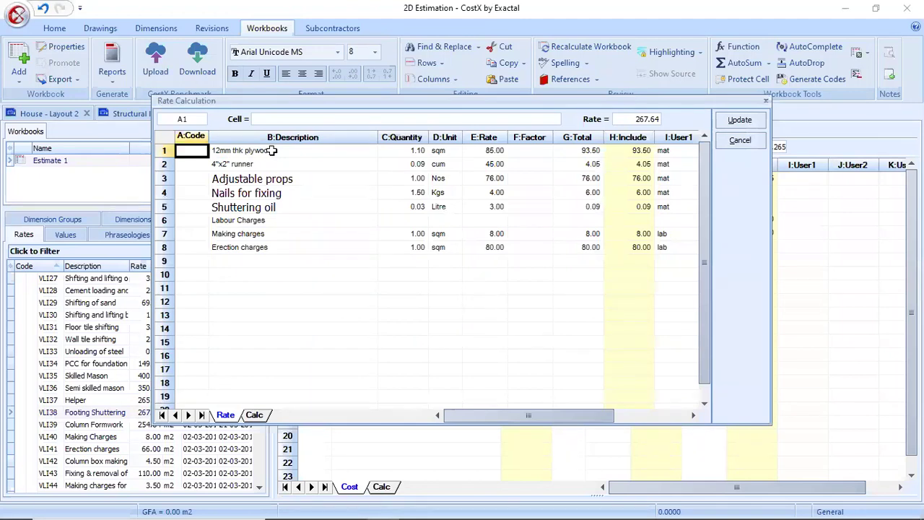
left_click(326, 196)
left_click(329, 209)
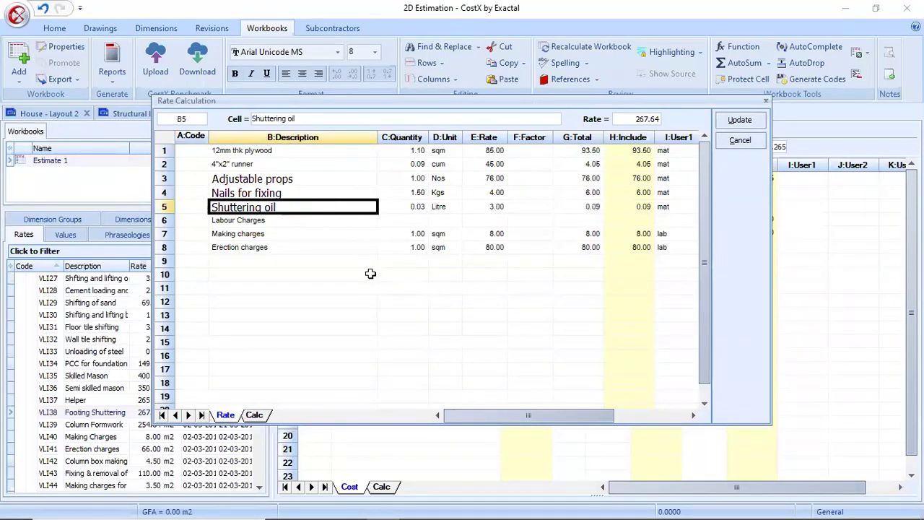
left_click(743, 120)
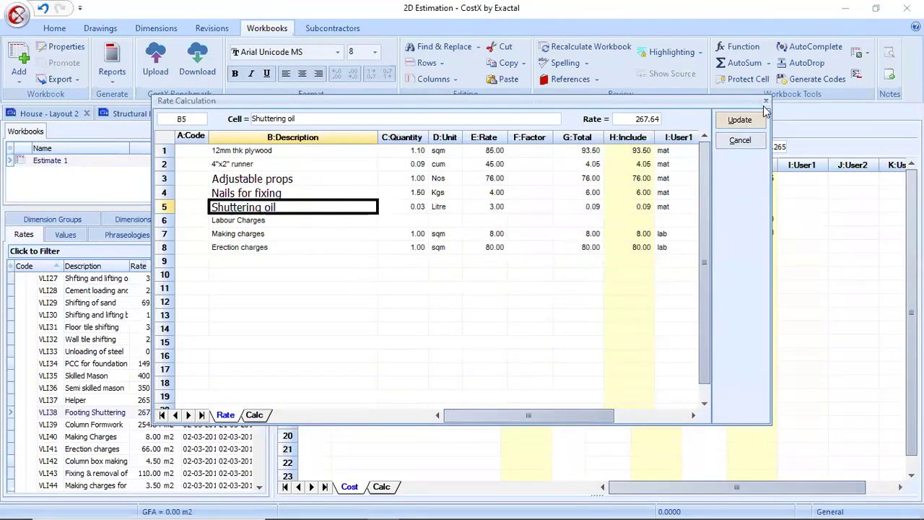
left_click(603, 160)
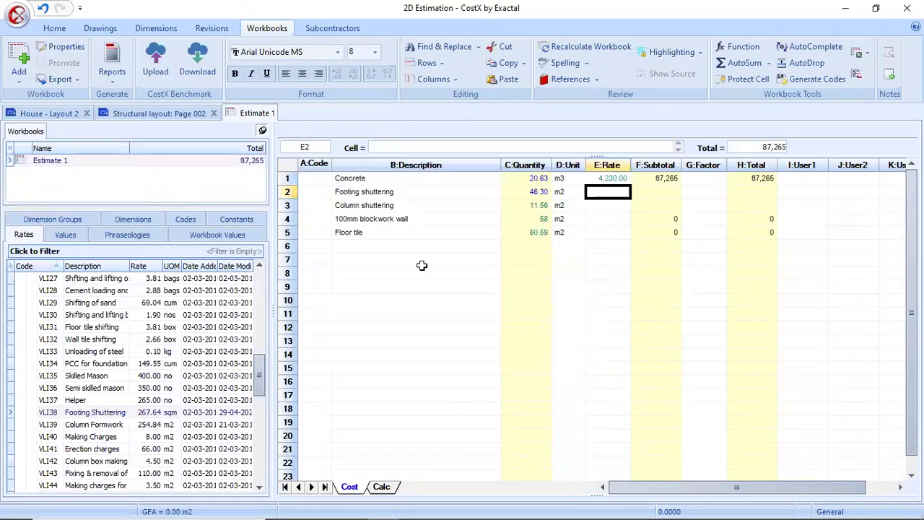
- Apply the Footing Shuttering rate (VLI38) to the Footing shuttering item as a live-linked rate, and select the Column shuttering rate cell
left_click_drag(152, 417, 607, 191)
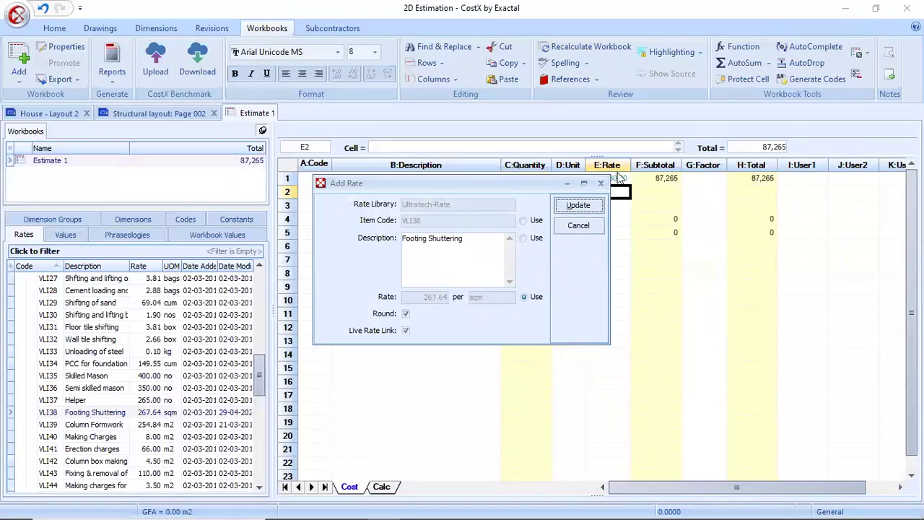
left_click(581, 205)
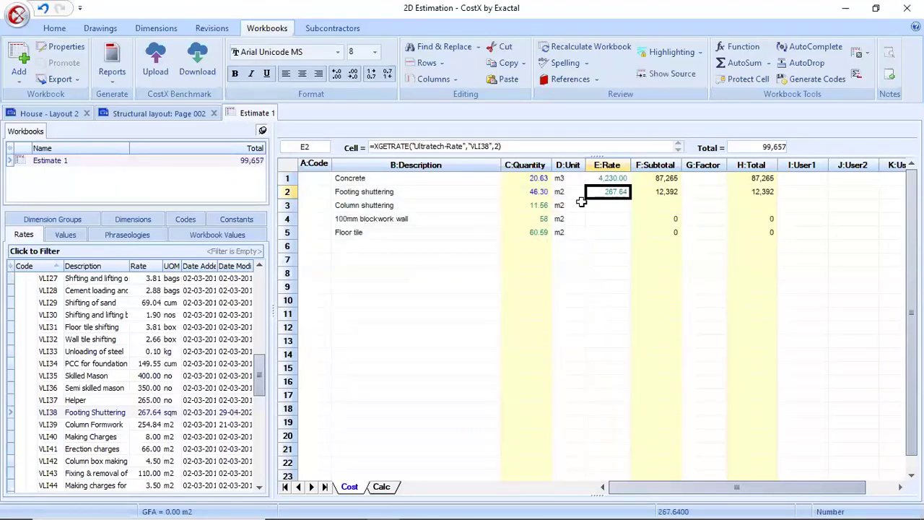
left_click(587, 205)
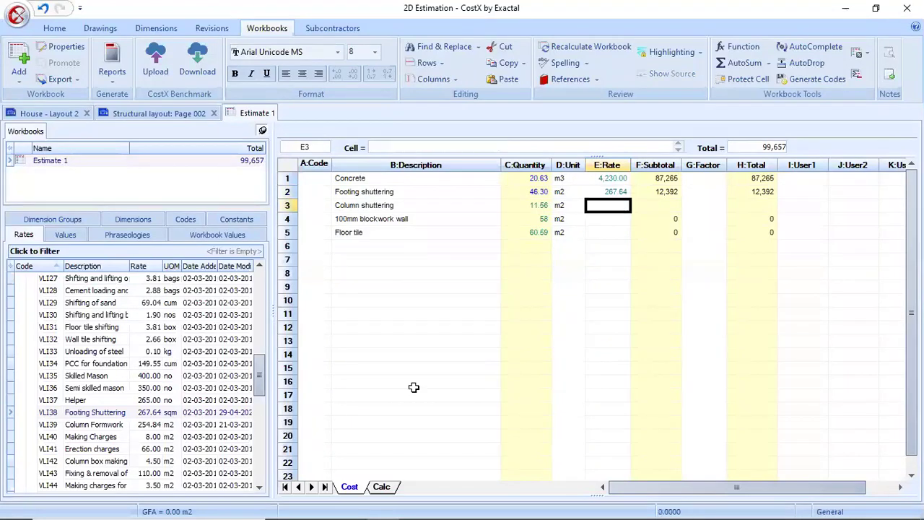
- Check the Column Formwork rate (VLI39) properties, try it as a library-linked rate for Column shuttering, and clear it
left_click(152, 426)
double_click(152, 426)
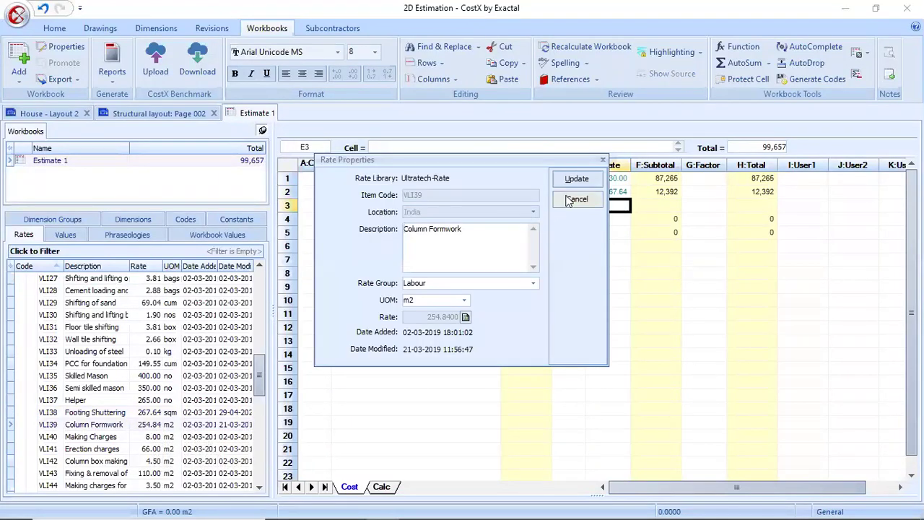
left_click(603, 160)
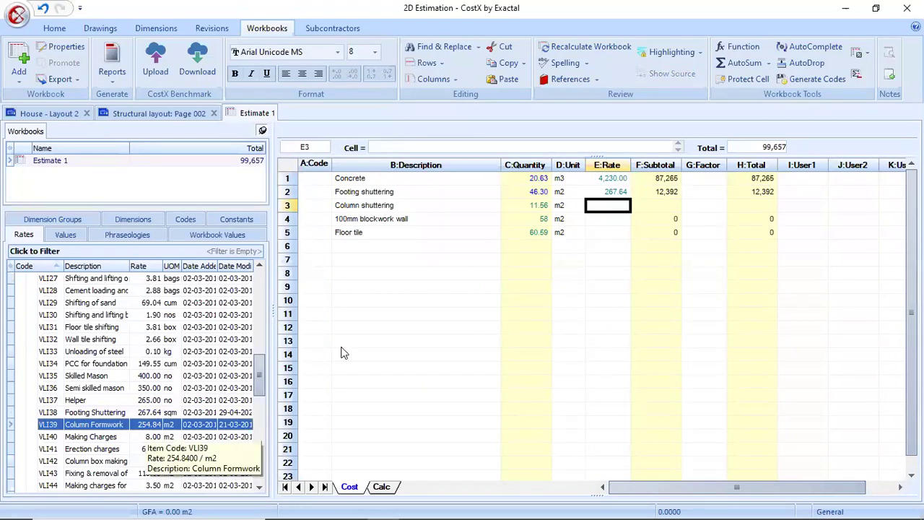
left_click_drag(142, 426, 604, 209)
left_click(599, 205)
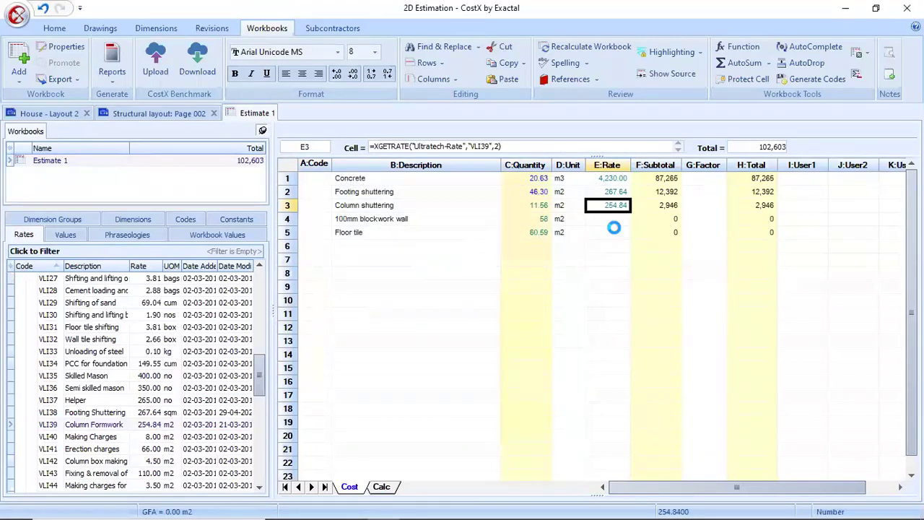
key("Delete")
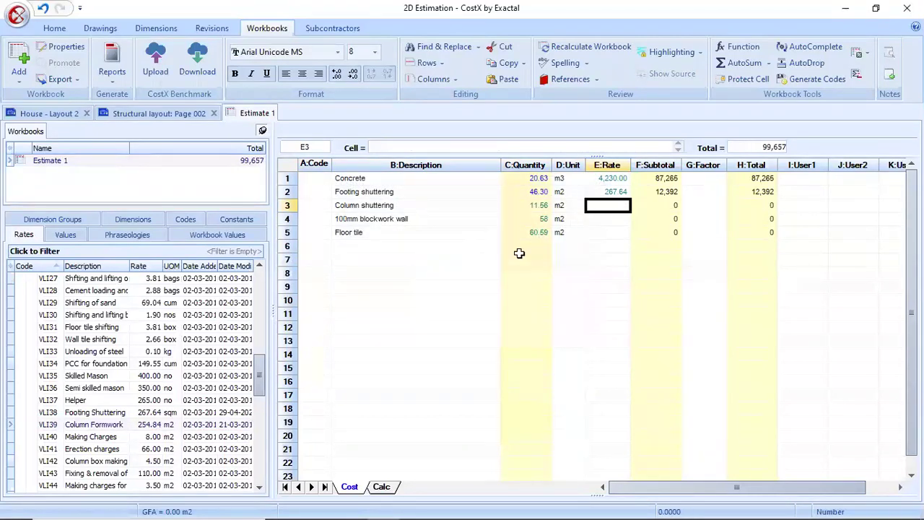
- Apply Column Formwork (VLI39) to Column shuttering as an in-workbook rate build-up, and review its material and labour items
left_click(146, 426)
left_click_drag(148, 426, 625, 210)
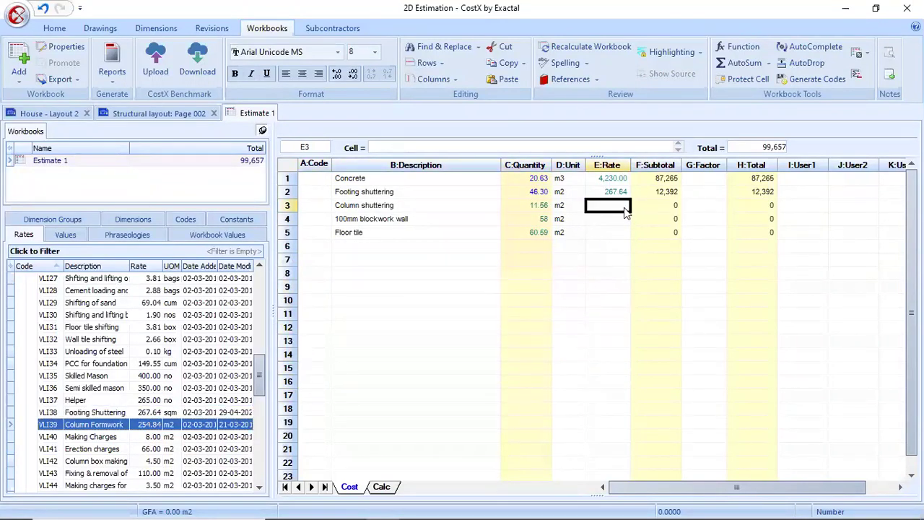
left_click(581, 208)
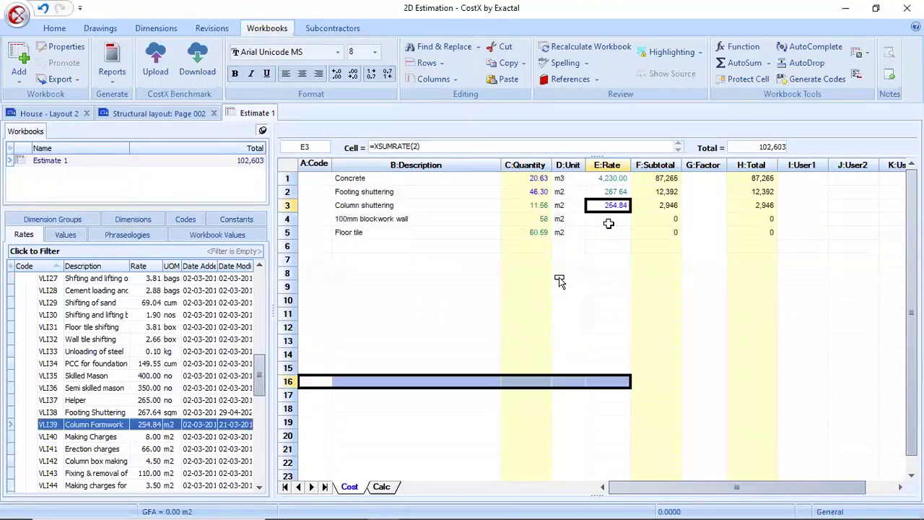
double_click(603, 206)
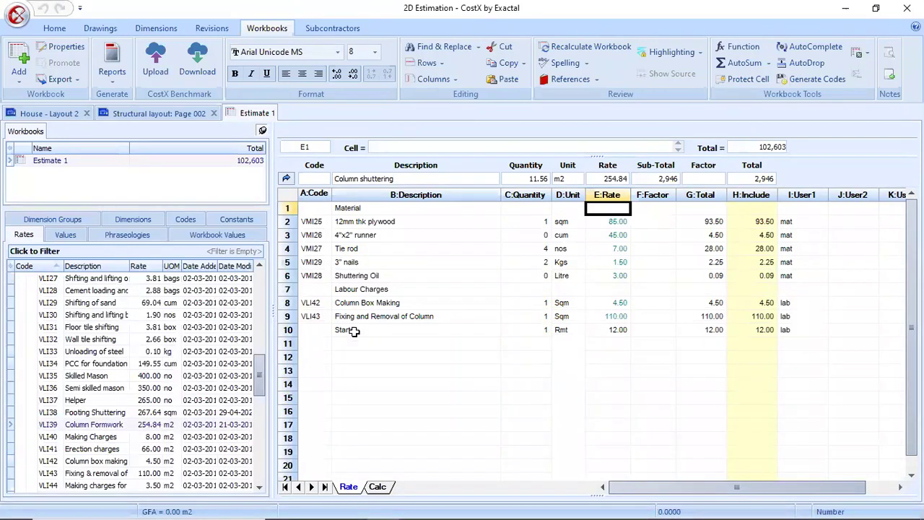
left_click(286, 179)
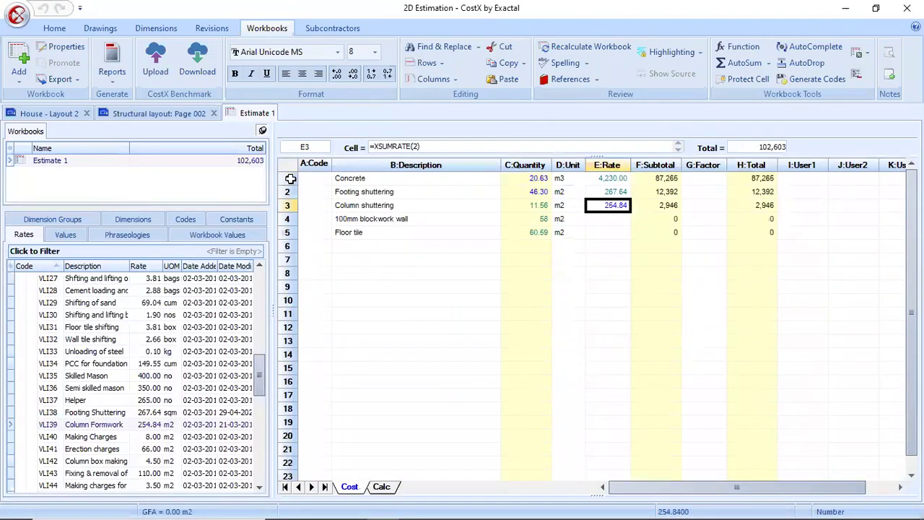
- Set the rate of the 100mm blockwork wall to 750 and of the Floor tile to 500
left_click(613, 220)
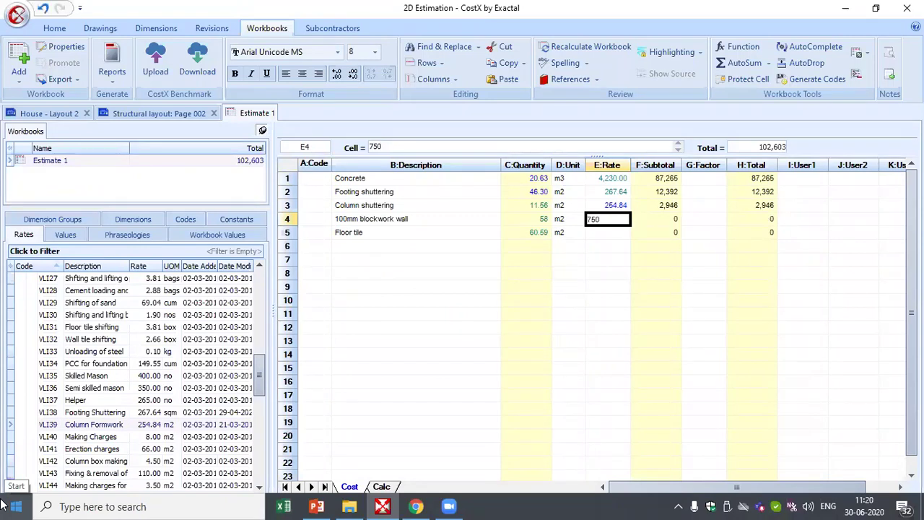
key("Return")
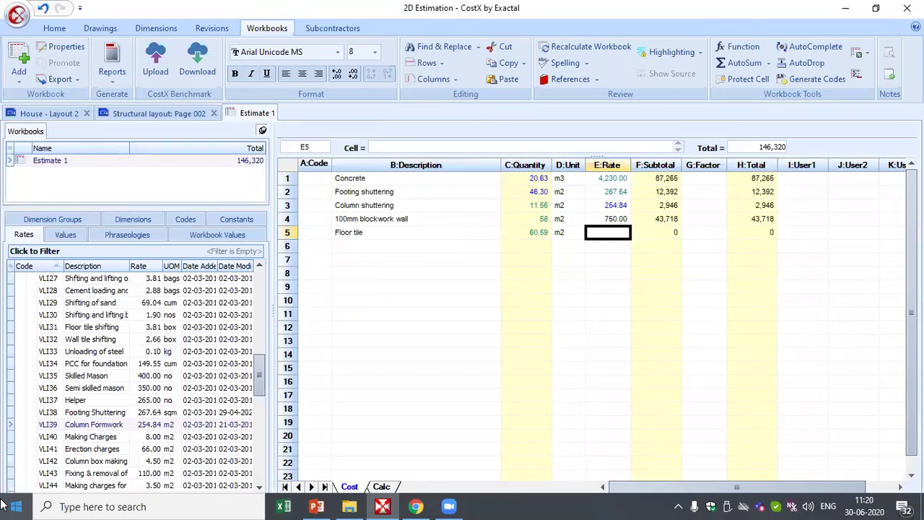
type("500")
key("Return")
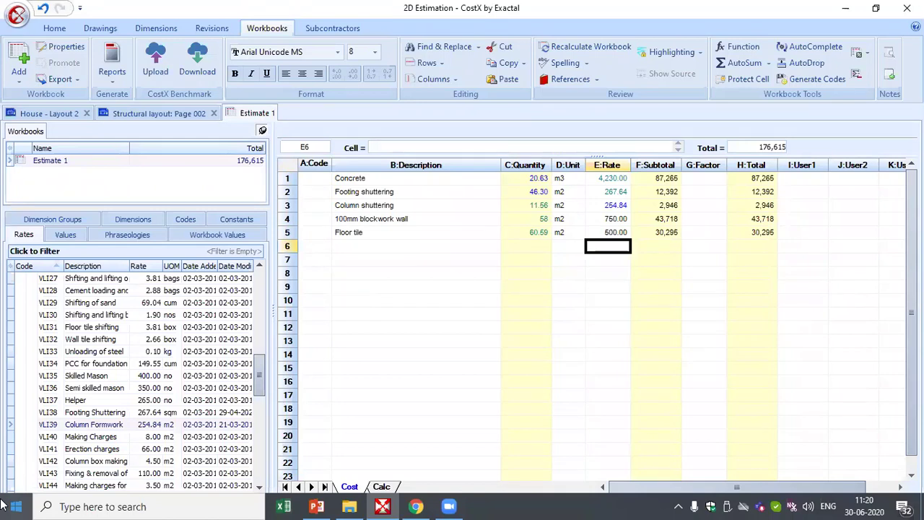
- Switch to the Cost Management presentation in PowerPoint, present the Auto-Revisioning slide full screen, and return to CostX
left_click(226, 159)
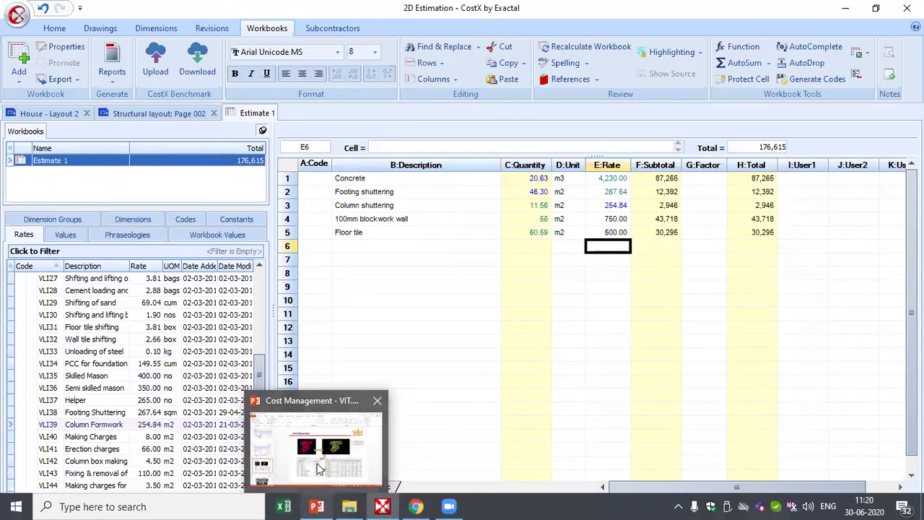
left_click(316, 506)
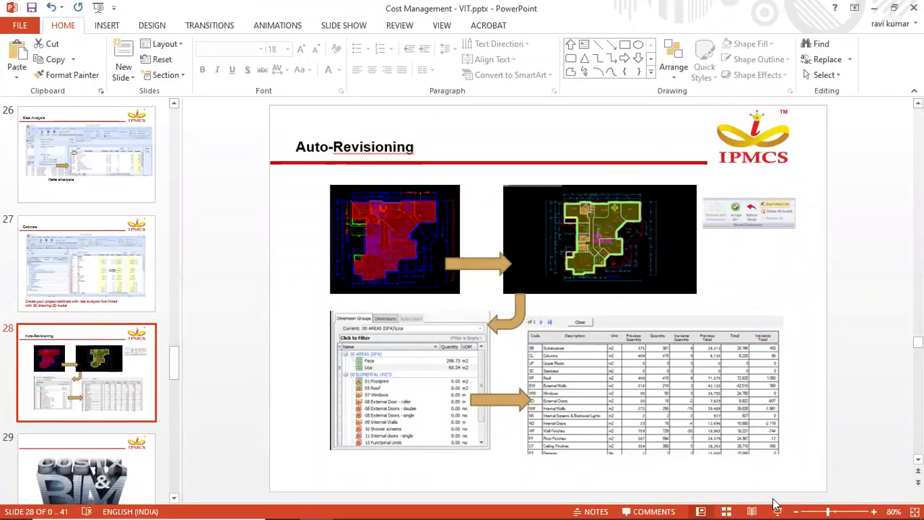
left_click(778, 512)
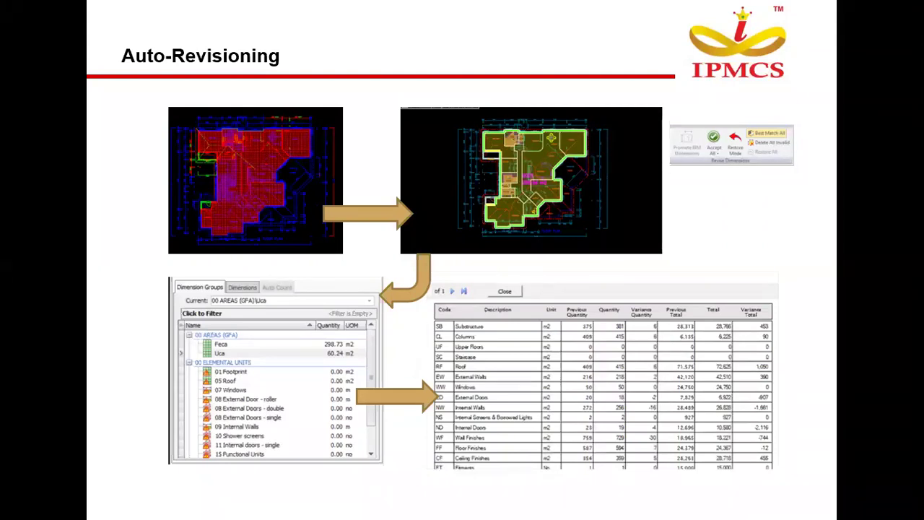
key("Escape")
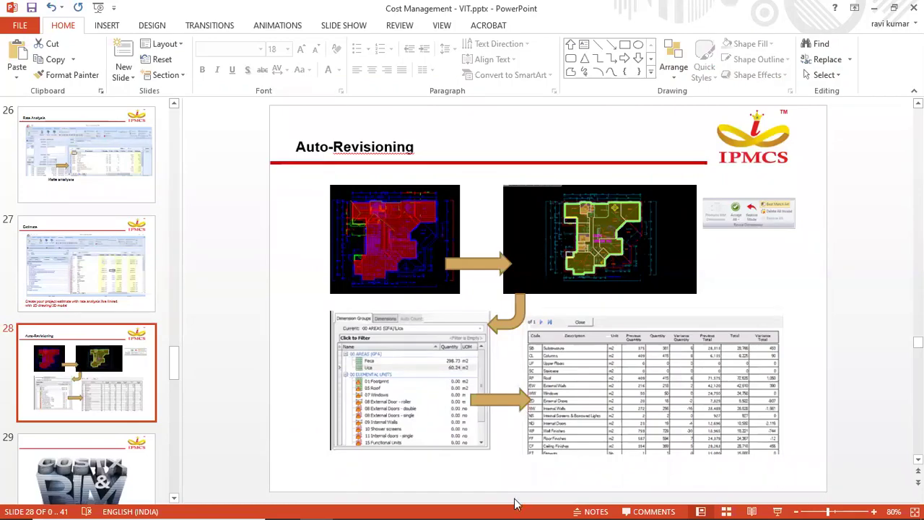
left_click(388, 506)
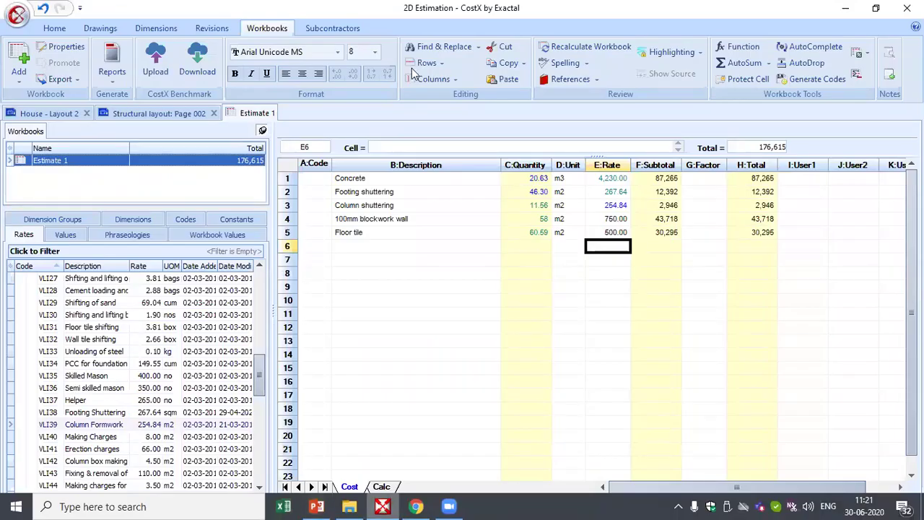
- Open the House - Layout 2 drawing and add a new building revision named Rev 1
left_click(67, 115)
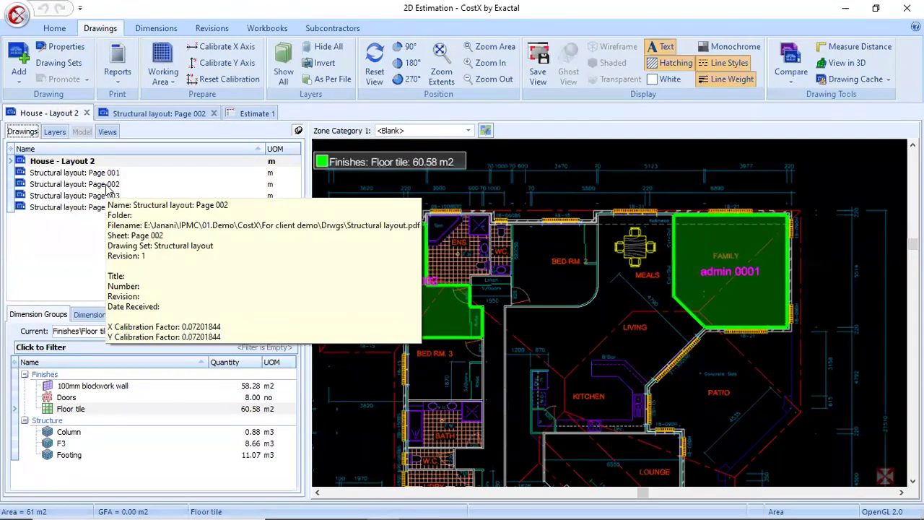
scroll(531, 264, "down", 3)
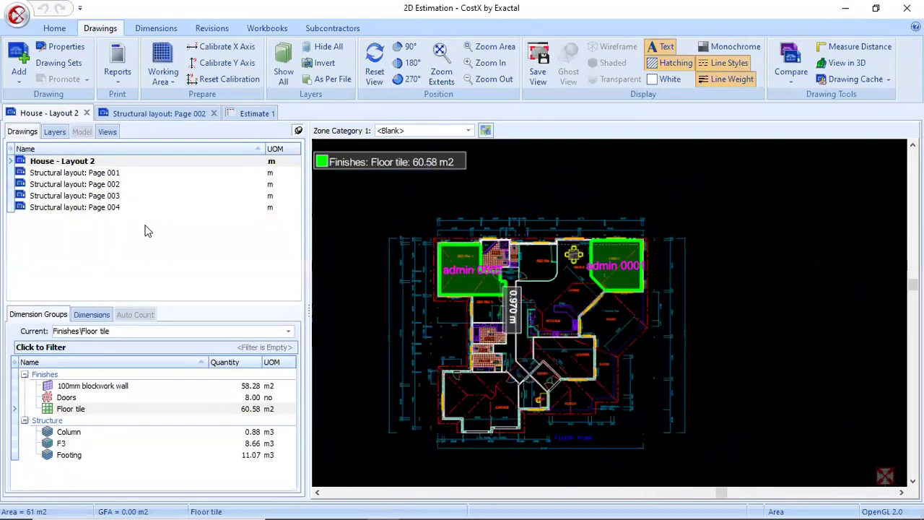
left_click(88, 164)
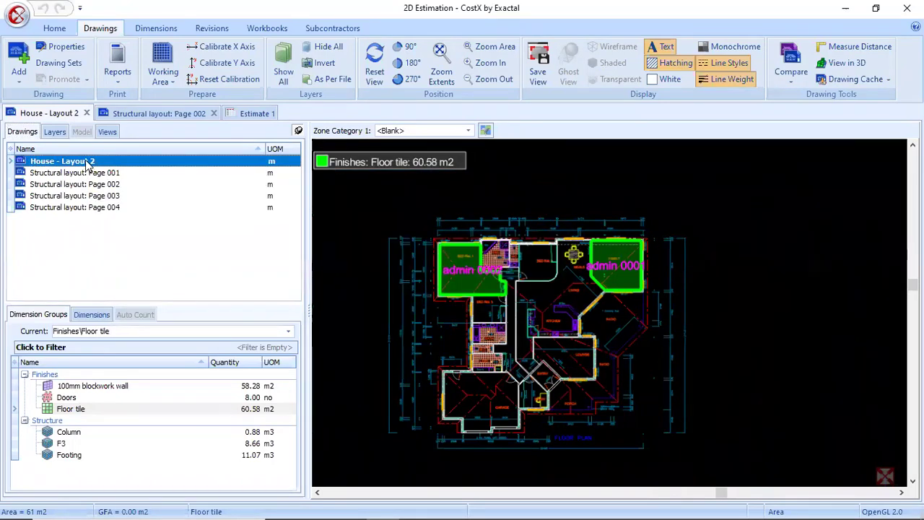
left_click(215, 30)
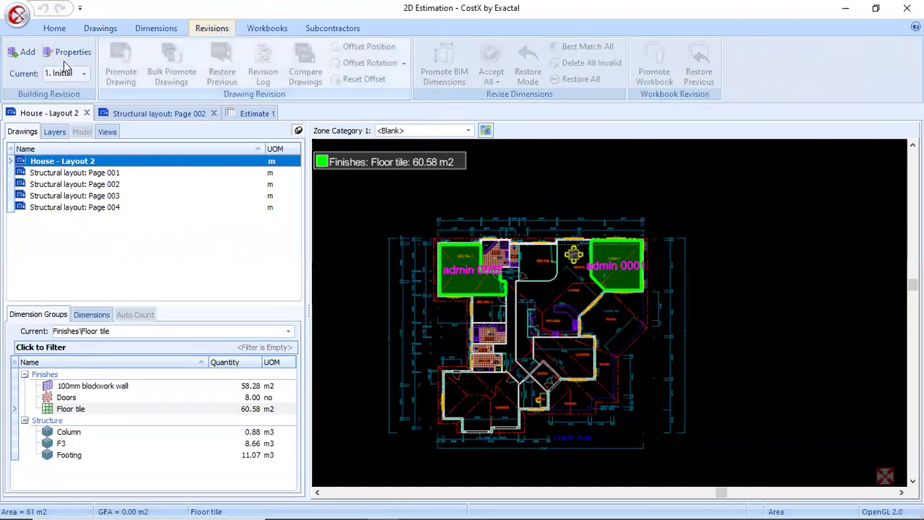
left_click(28, 56)
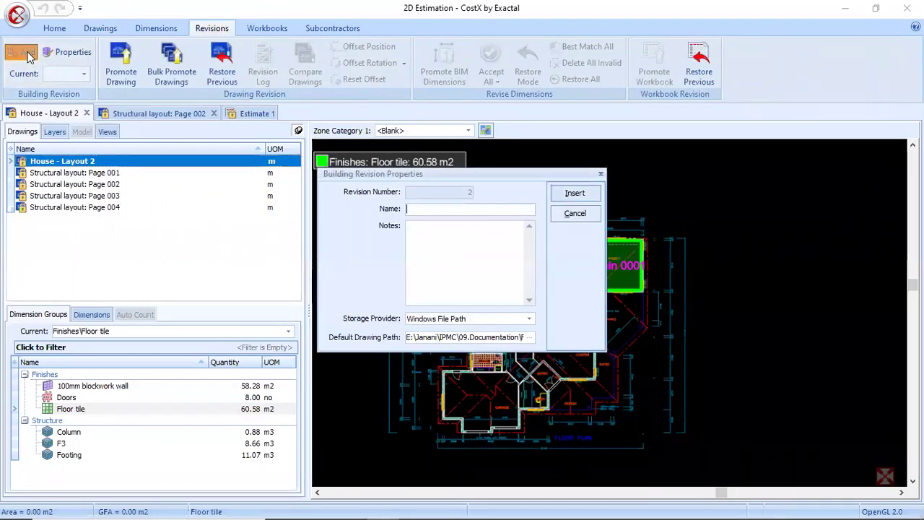
type("Rev")
key("BackSpace")
type("1")
left_click(566, 194)
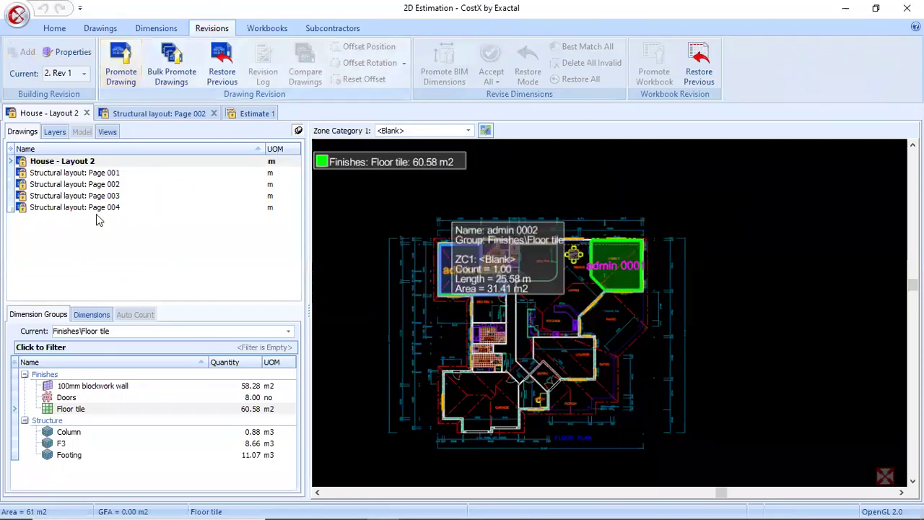
- Promote the House - Layout 2 drawing to the new revision using House - Layout 3.dwg from the CostX 6.6 Revisions folder
left_click(76, 162)
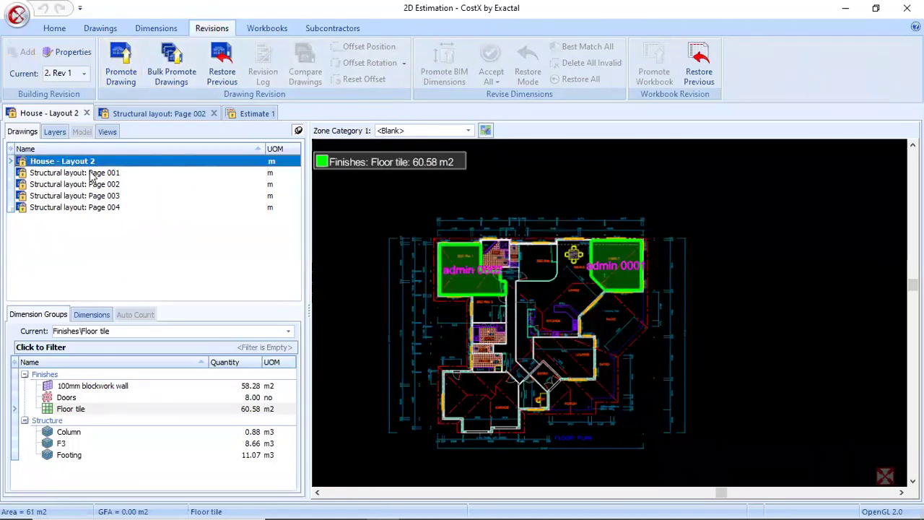
left_click(121, 74)
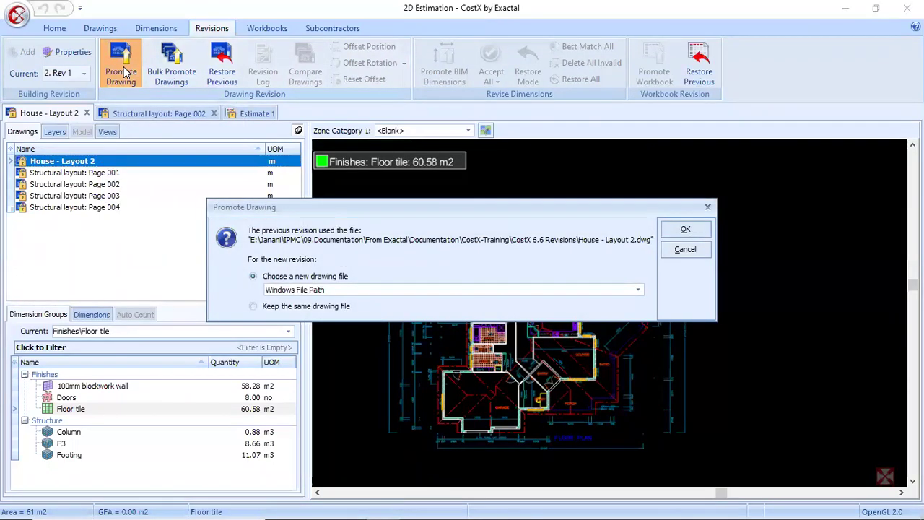
left_click(686, 230)
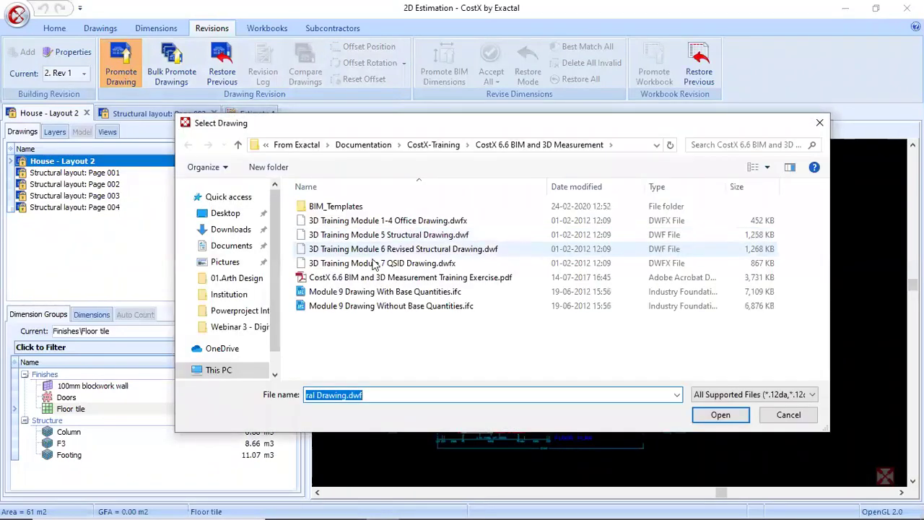
left_click(446, 147)
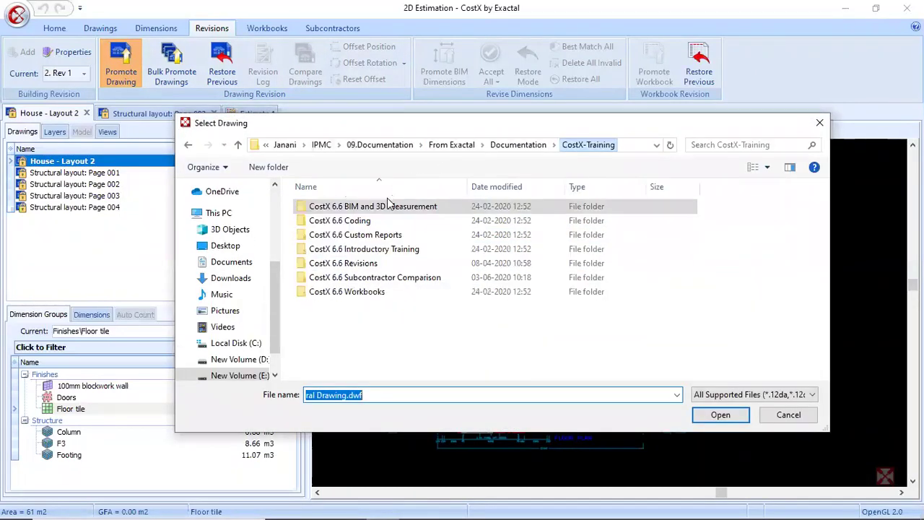
left_click(377, 267)
double_click(377, 267)
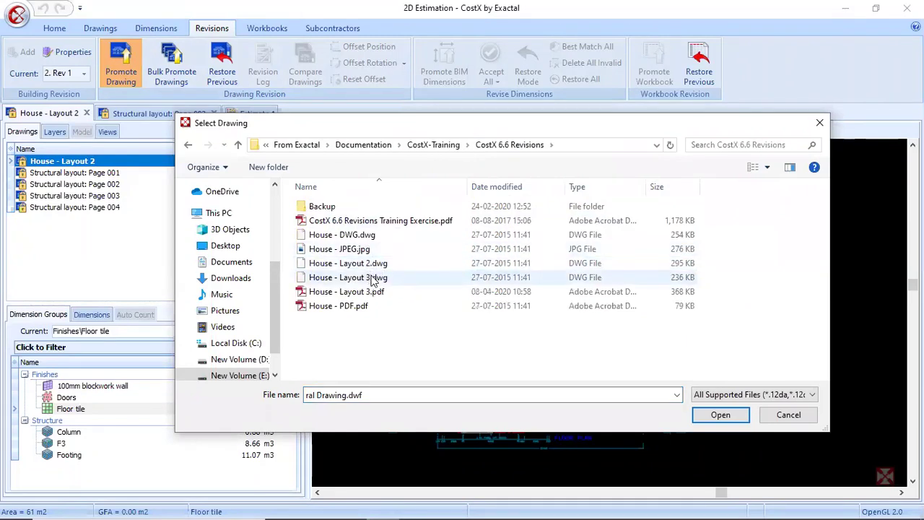
left_click(374, 279)
left_click(720, 416)
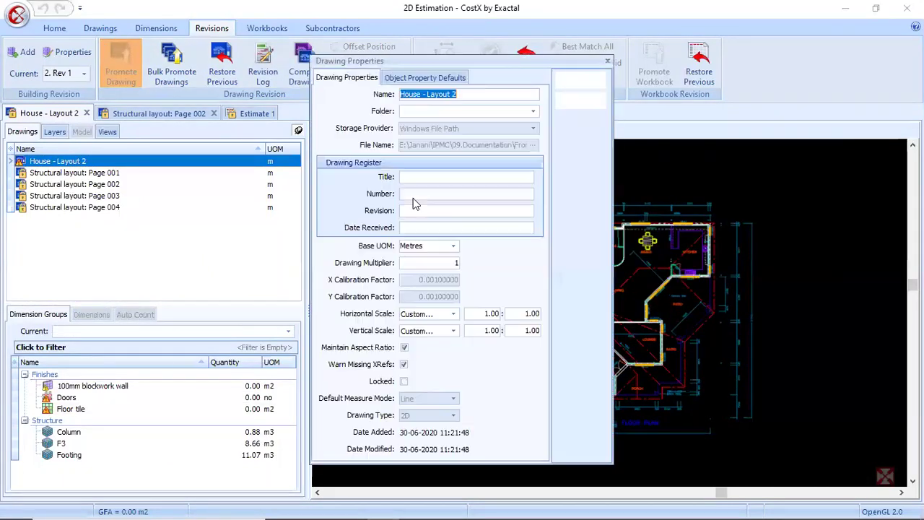
- Name the promoted drawing House - Layout 2-R01, and check the Estimate 1 workbook before returning to the drawing
left_click(509, 93)
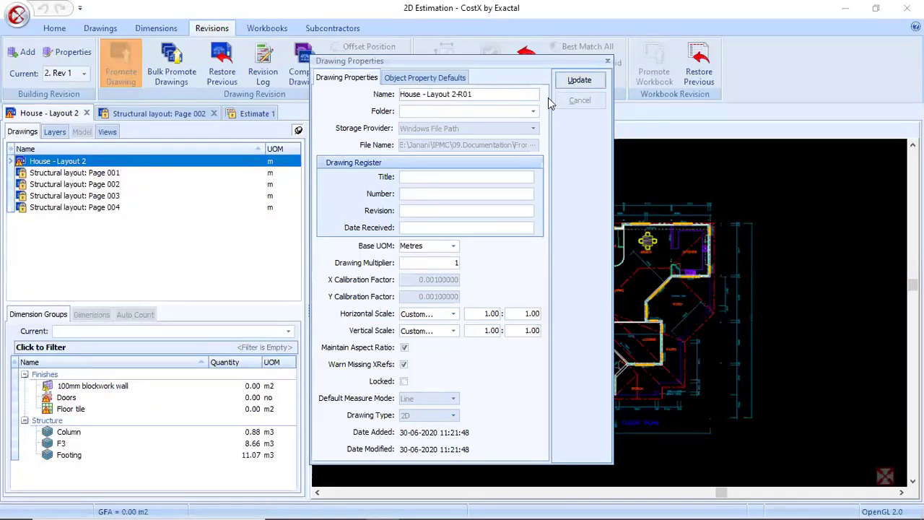
left_click(577, 81)
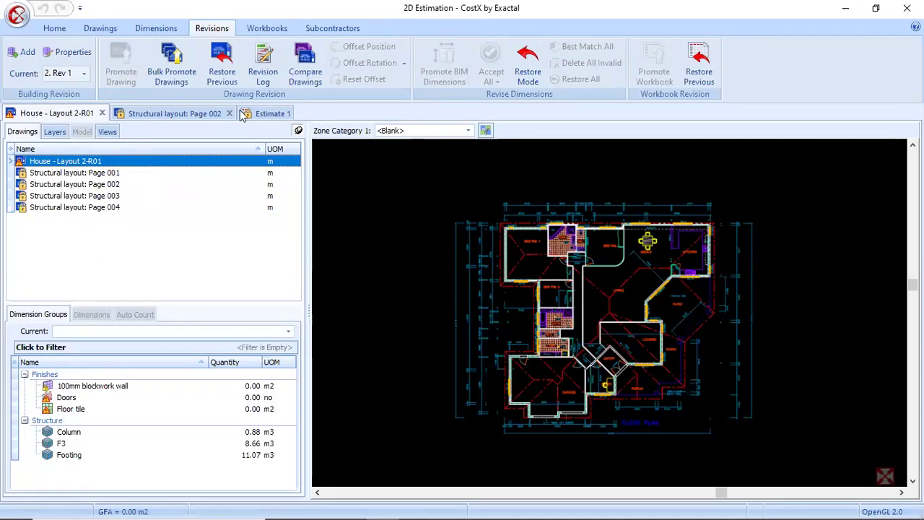
left_click(267, 113)
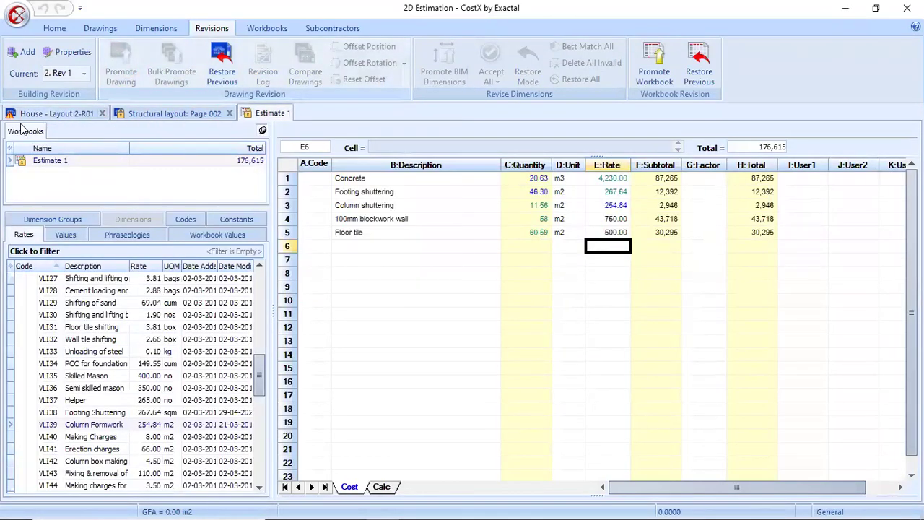
left_click(52, 115)
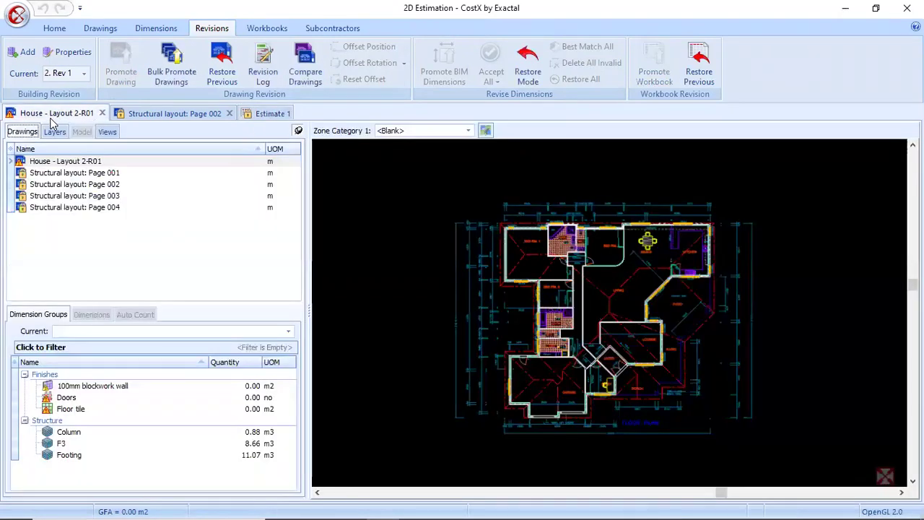
- Compare House - Layout 2-R01 with Revision 1 using the Match Objects method, and close the comparison
scroll(646, 263, "up", 3)
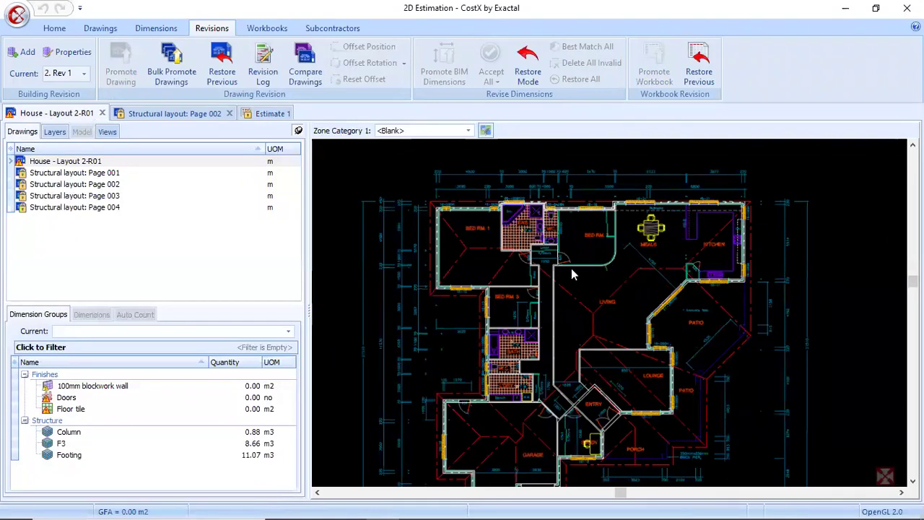
left_click(66, 163)
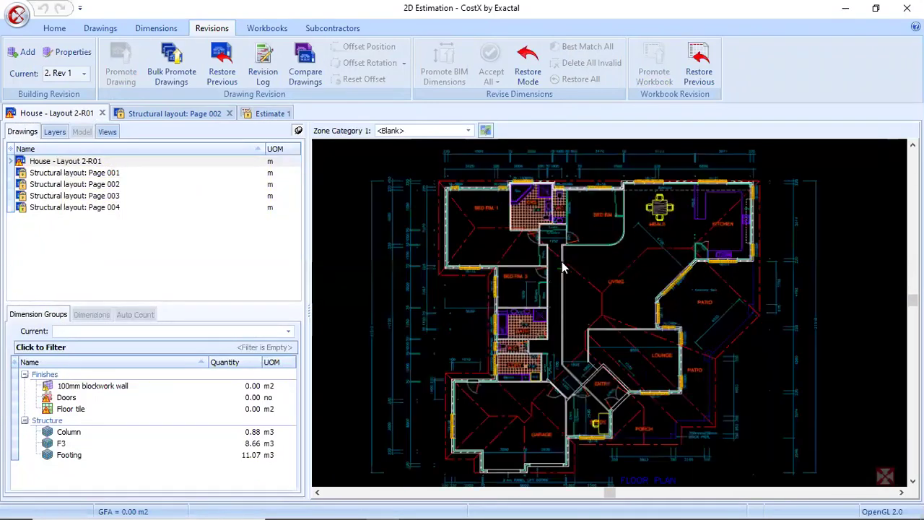
scroll(563, 268, "up", 2)
scroll(563, 268, "down", 2)
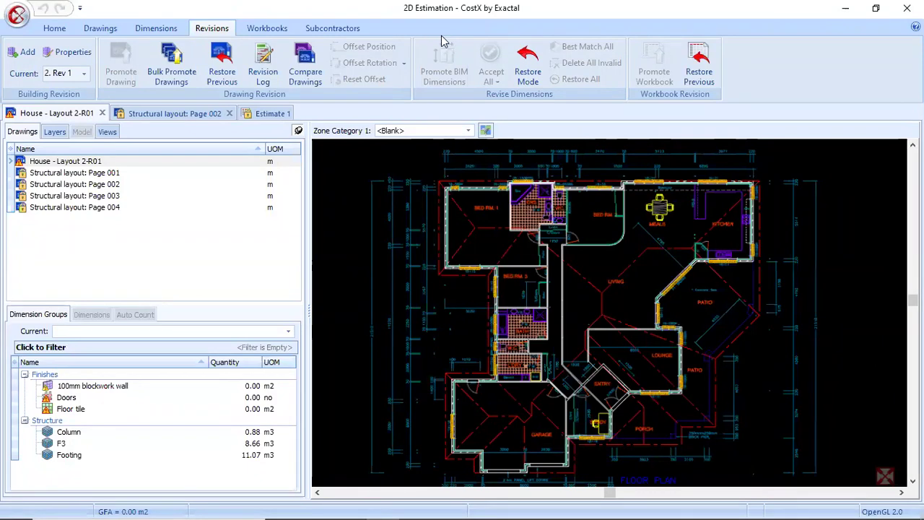
left_click(300, 80)
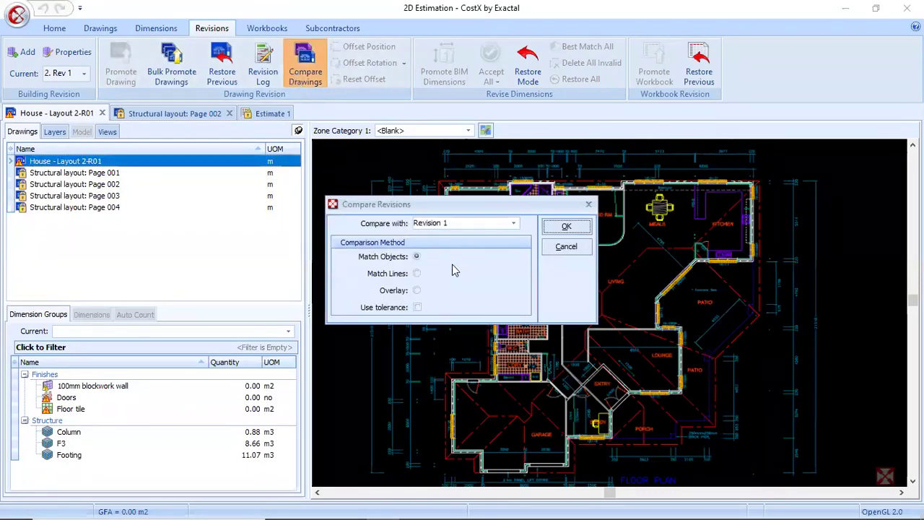
left_click(558, 229)
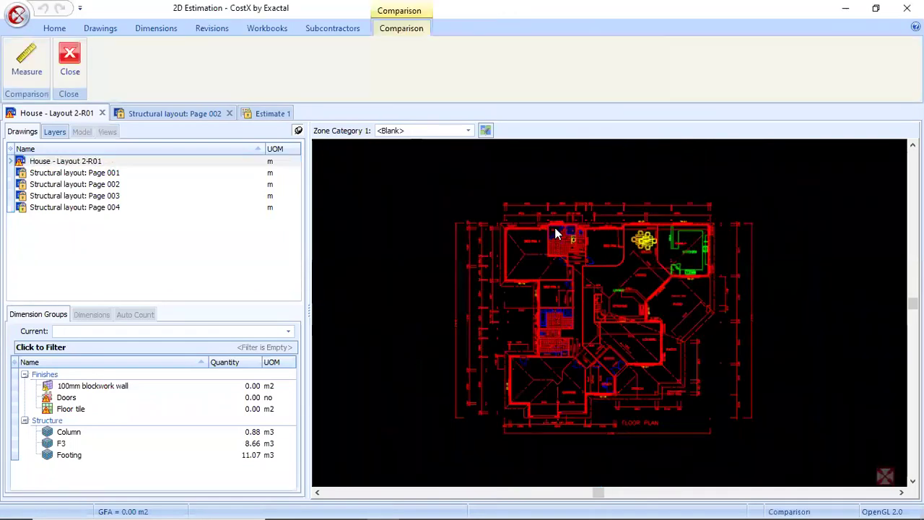
left_click(80, 65)
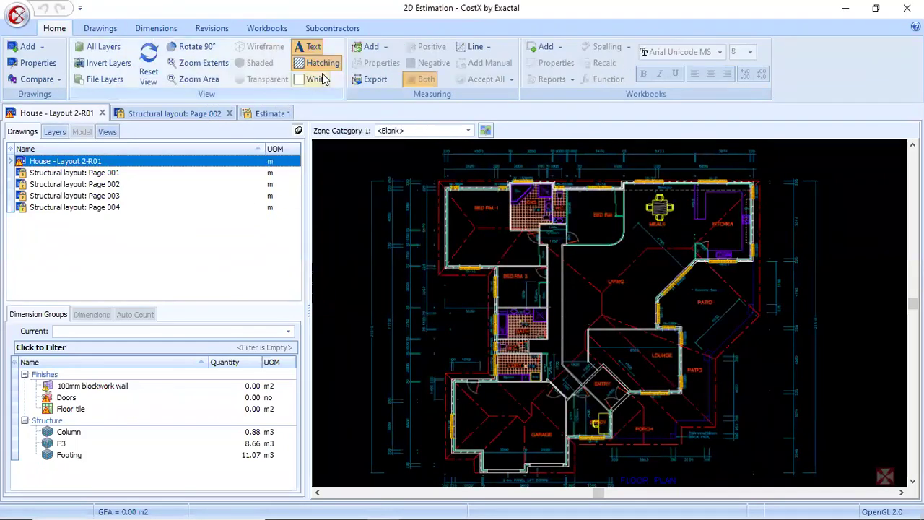
- Compare House - Layout 2-R01 with its previous revision, Revision 1, using the Match Lines method
left_click(101, 29)
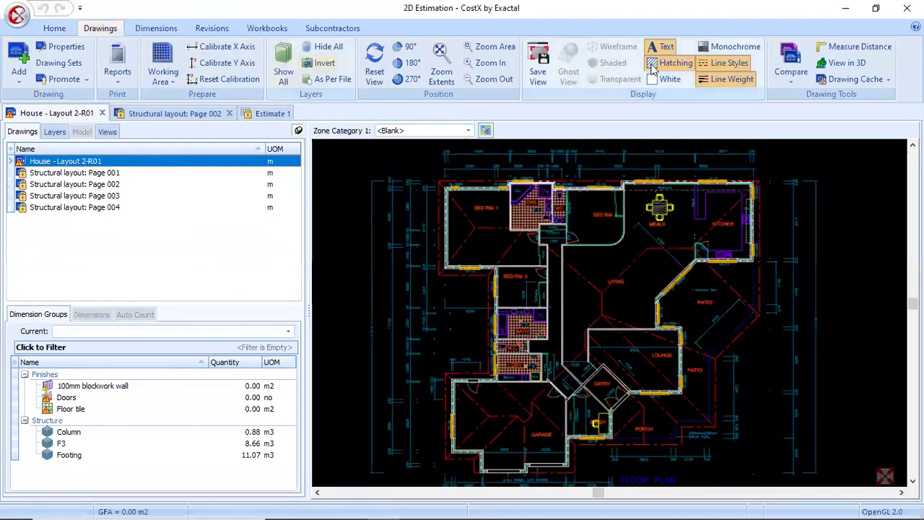
left_click(792, 72)
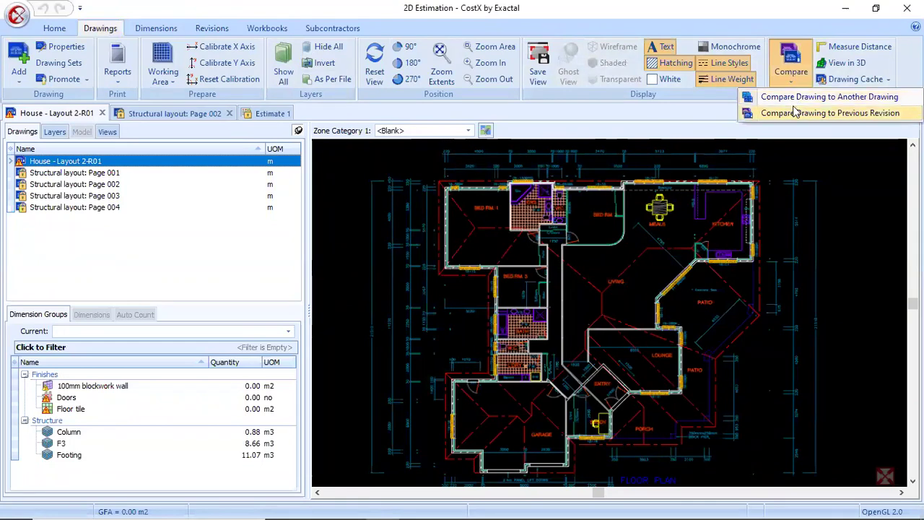
left_click(794, 113)
left_click(417, 274)
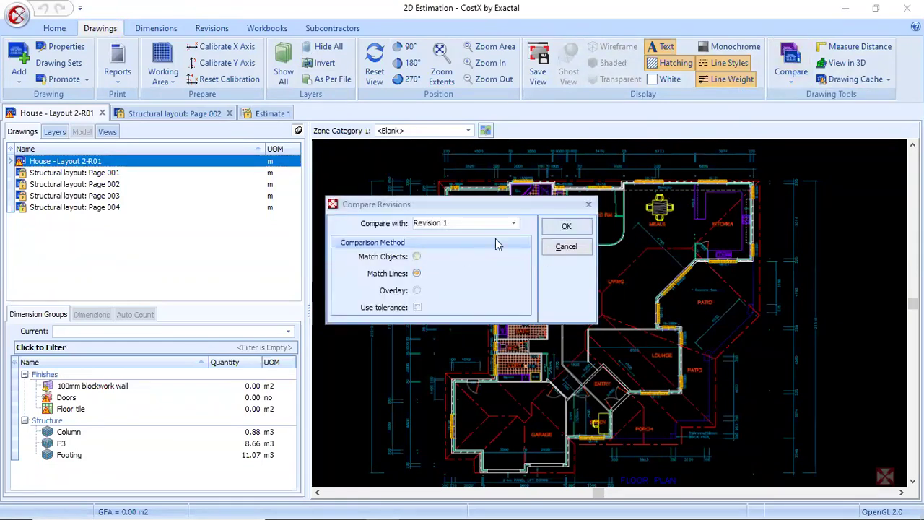
left_click(568, 227)
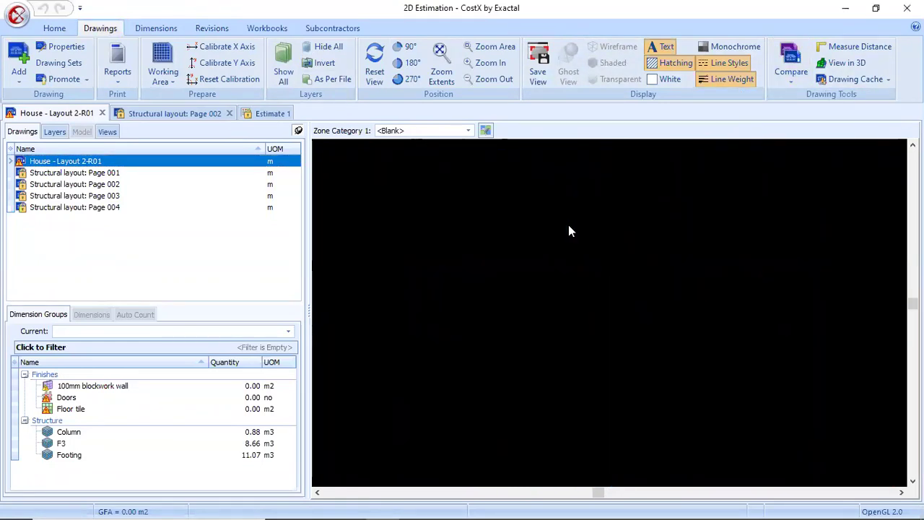
- Examine the colour-coded differences around the living, meals, family and kitchen areas, and close the comparison
scroll(651, 281, "up", 1)
scroll(642, 321, "down", 2)
scroll(642, 321, "up", 1)
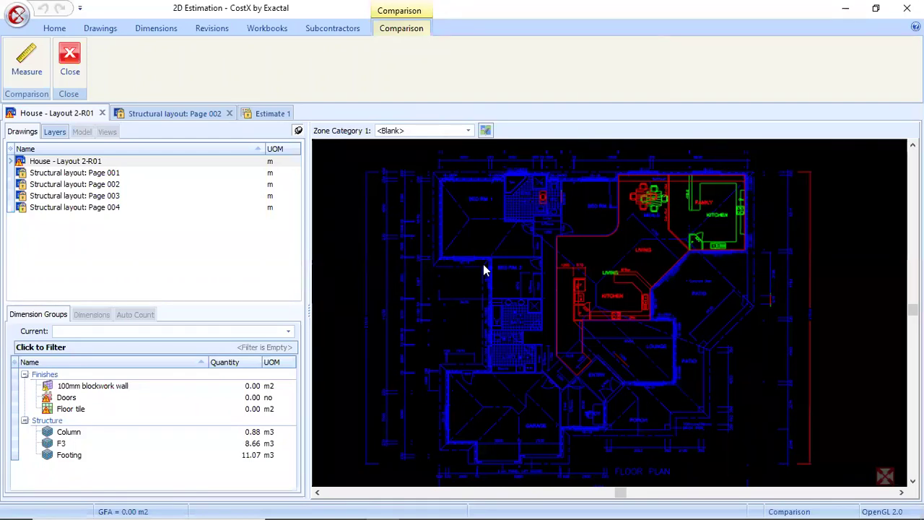
scroll(635, 268, "up", 3)
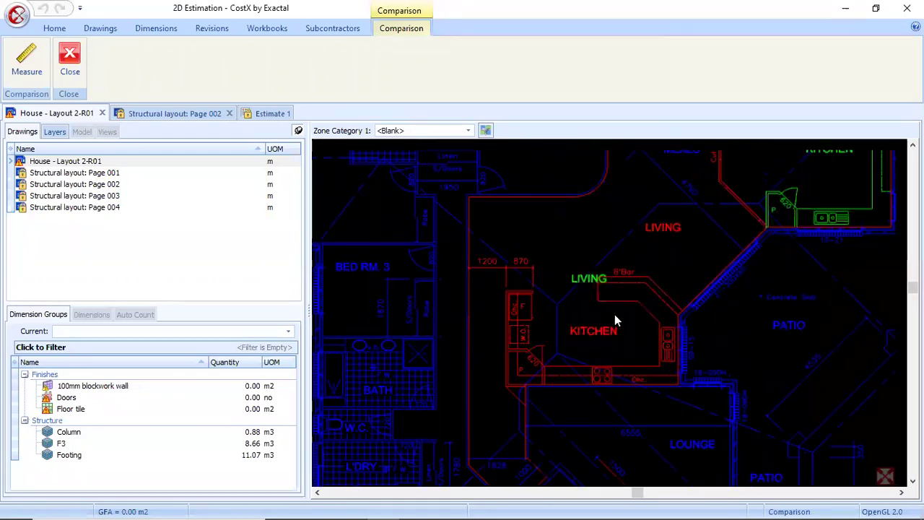
scroll(616, 347, "down", 2)
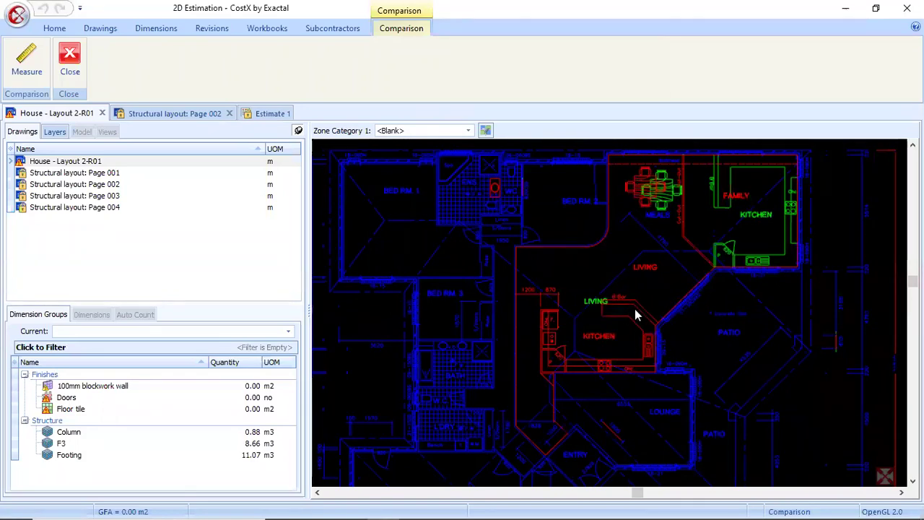
scroll(636, 316, "up", 2)
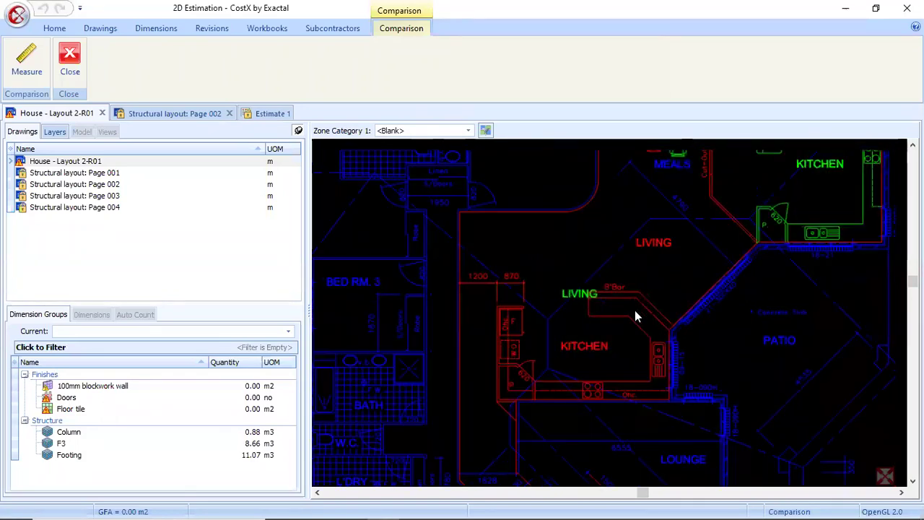
scroll(634, 311, "down", 2)
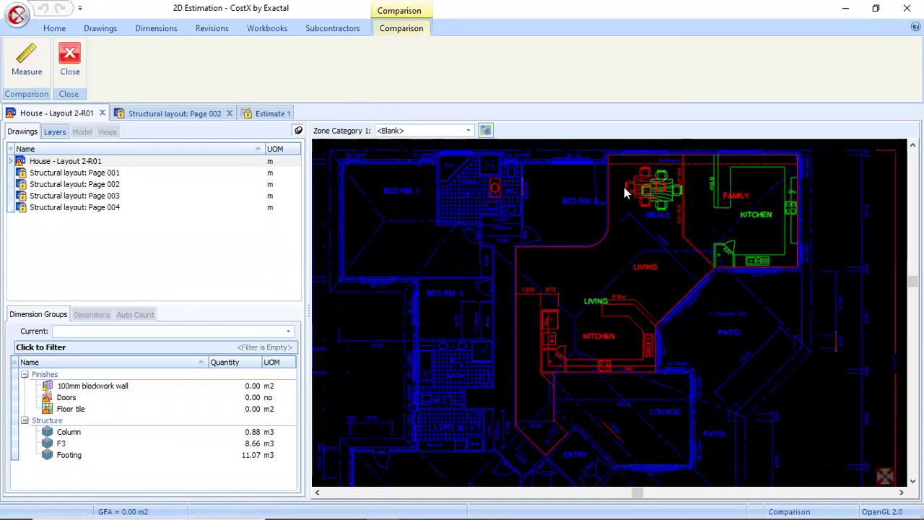
scroll(627, 216, "up", 4)
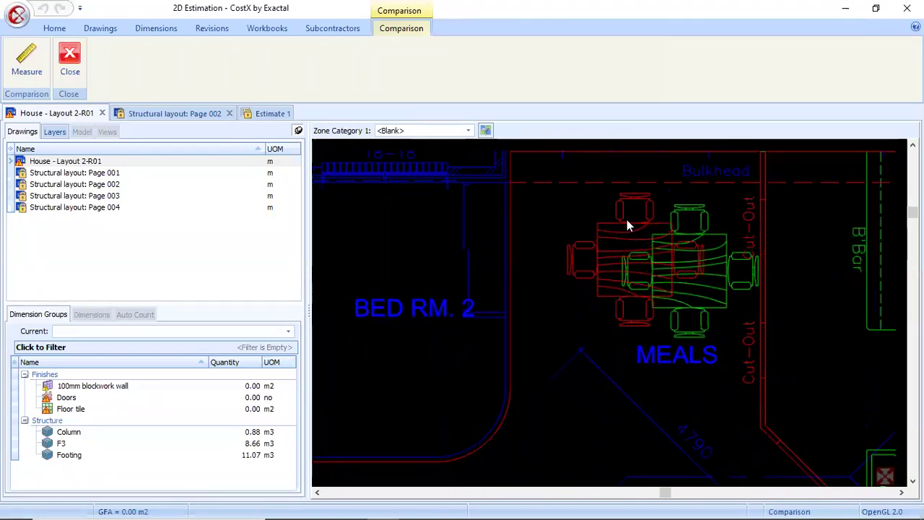
scroll(628, 222, "down", 4)
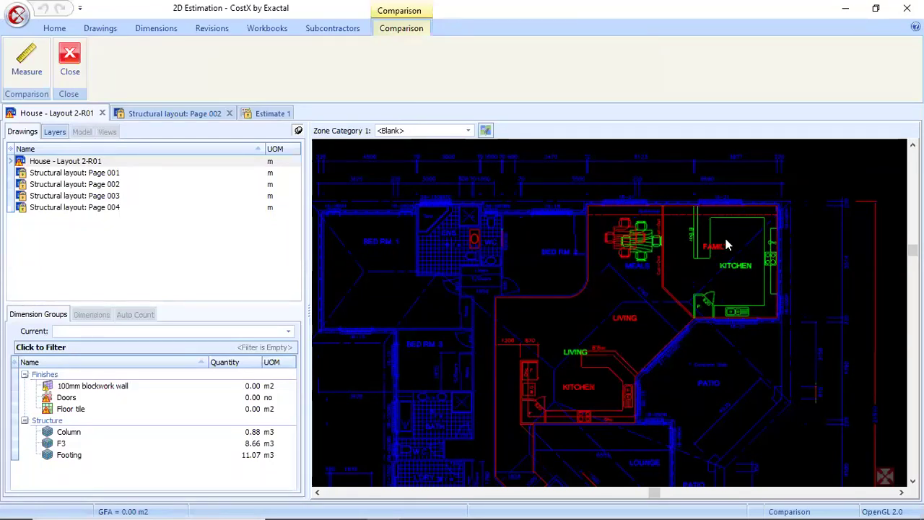
scroll(726, 264, "up", 1)
scroll(706, 332, "up", 1)
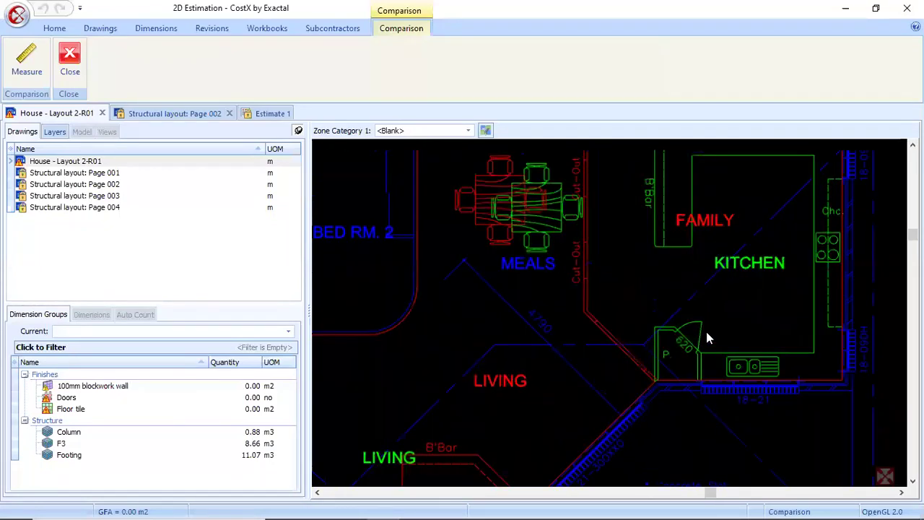
scroll(769, 343, "down", 2)
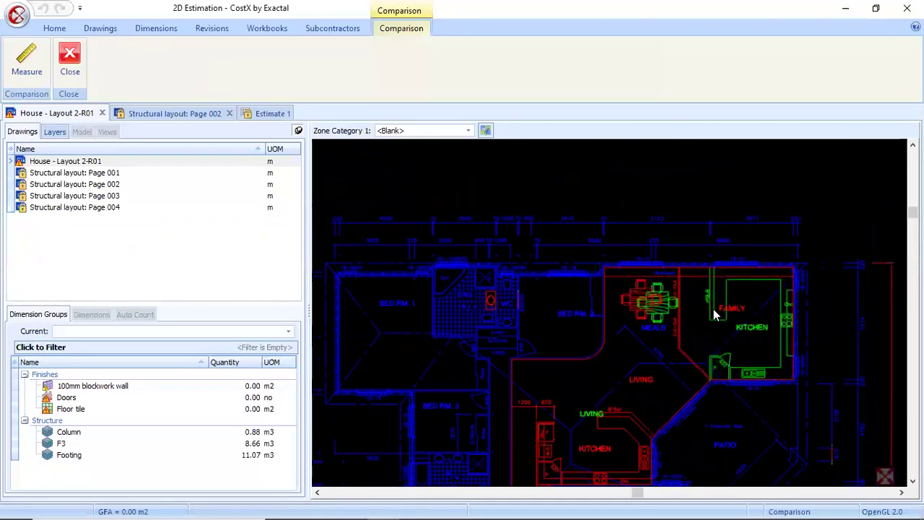
scroll(692, 314, "up", 1)
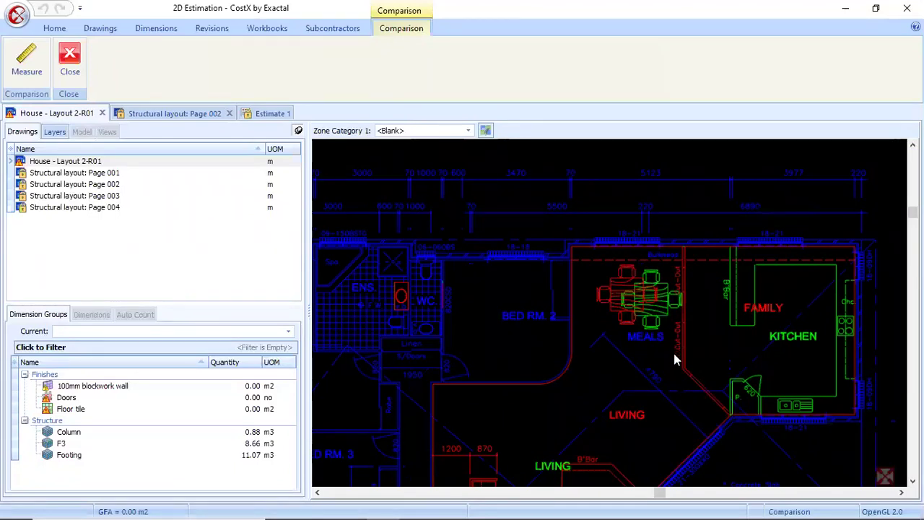
scroll(698, 335, "down", 2)
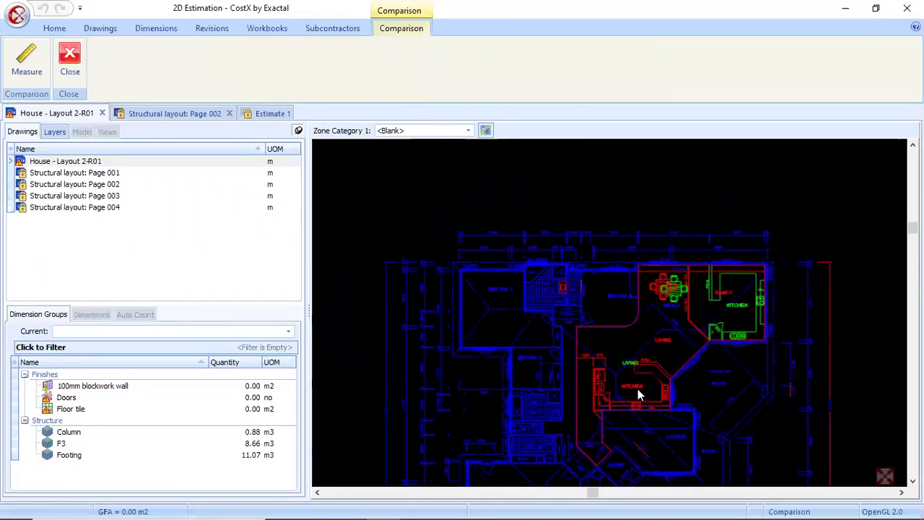
scroll(755, 332, "up", 4)
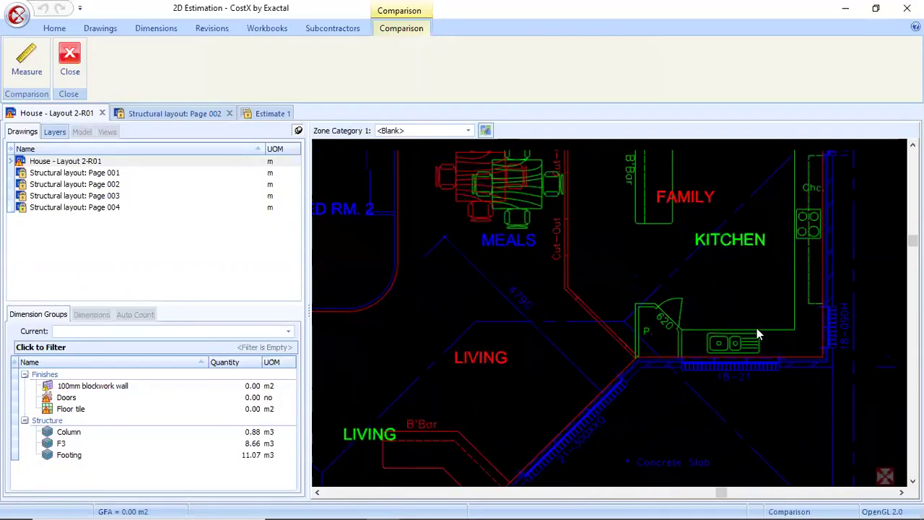
scroll(751, 336, "down", 3)
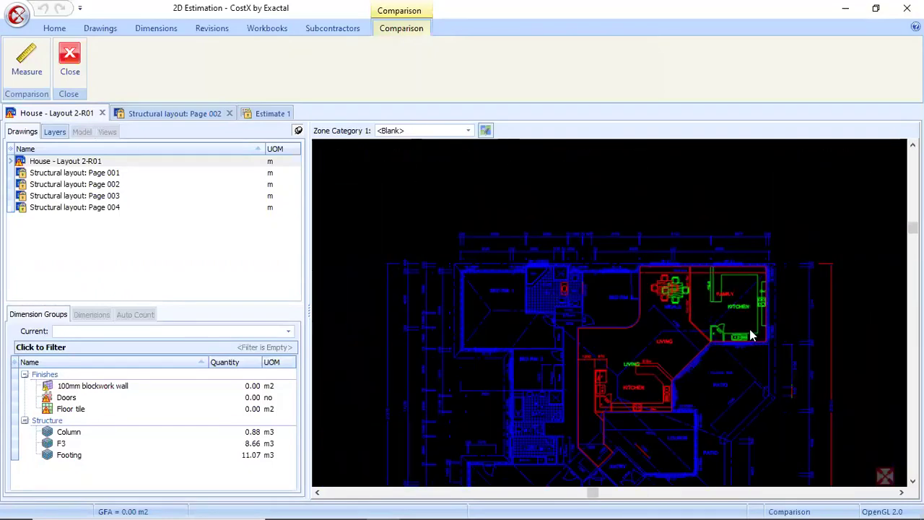
scroll(735, 283, "down", 2)
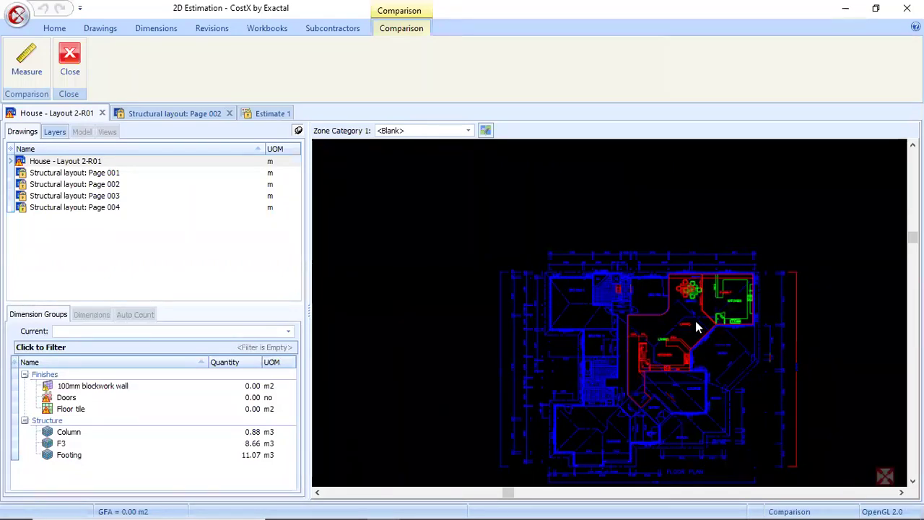
left_click(69, 59)
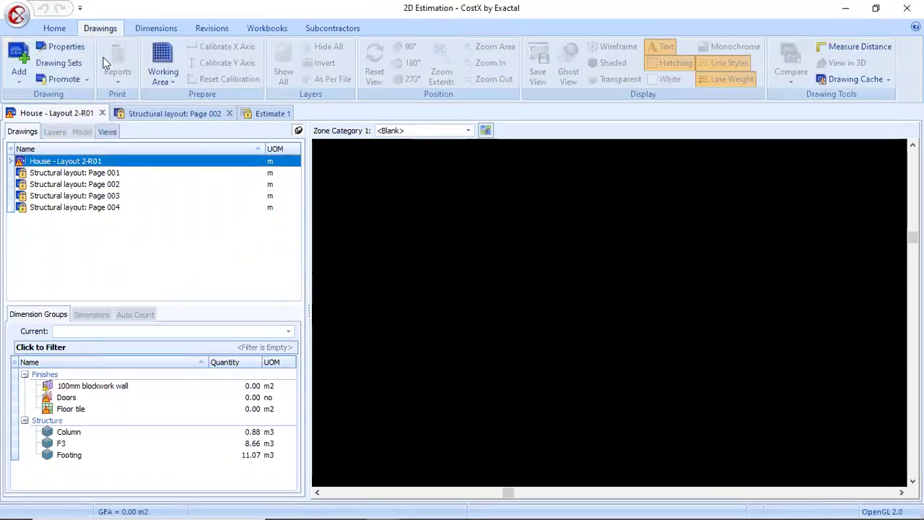
- Make 100mm blockwork wall the current dimension group, load its previous revision data, and inspect the kitchen wall dimensions needing revision
scroll(710, 183, "up", 3)
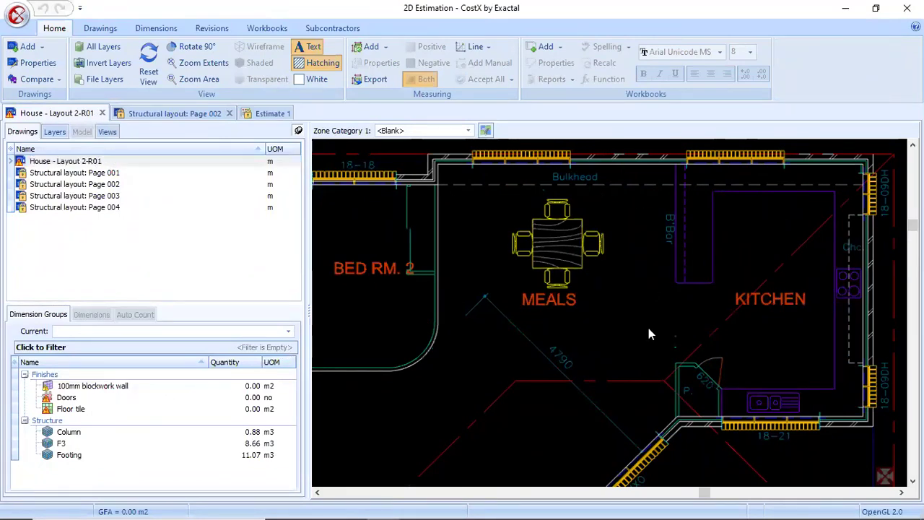
left_click(92, 388)
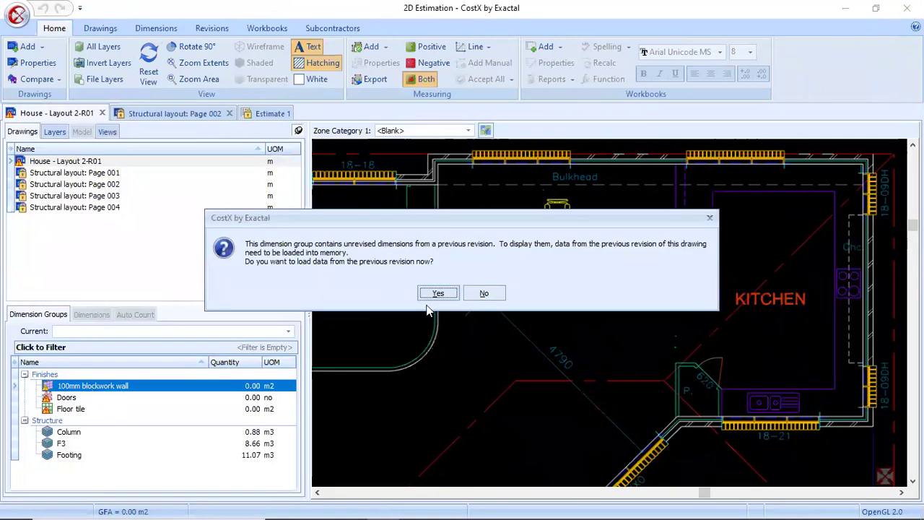
left_click(437, 294)
left_click(710, 288)
scroll(709, 288, "down", 2)
scroll(757, 225, "up", 2)
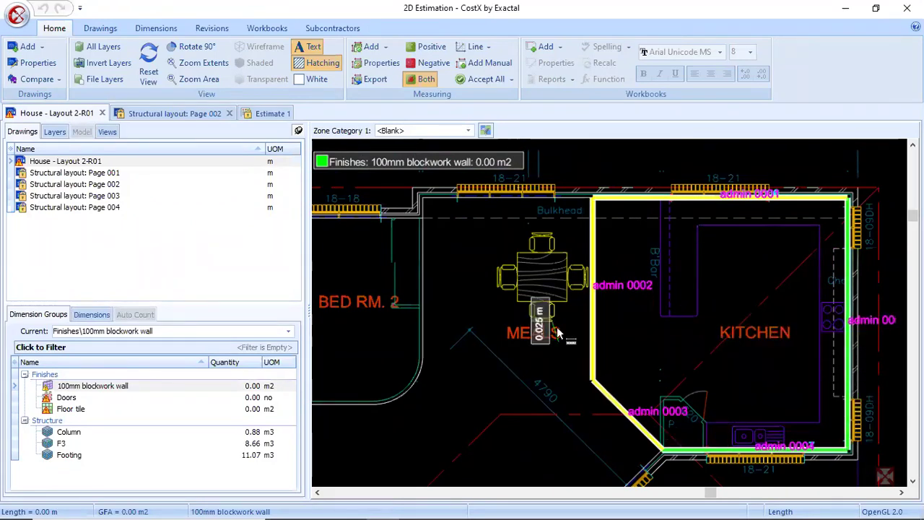
mouse_move(623, 288)
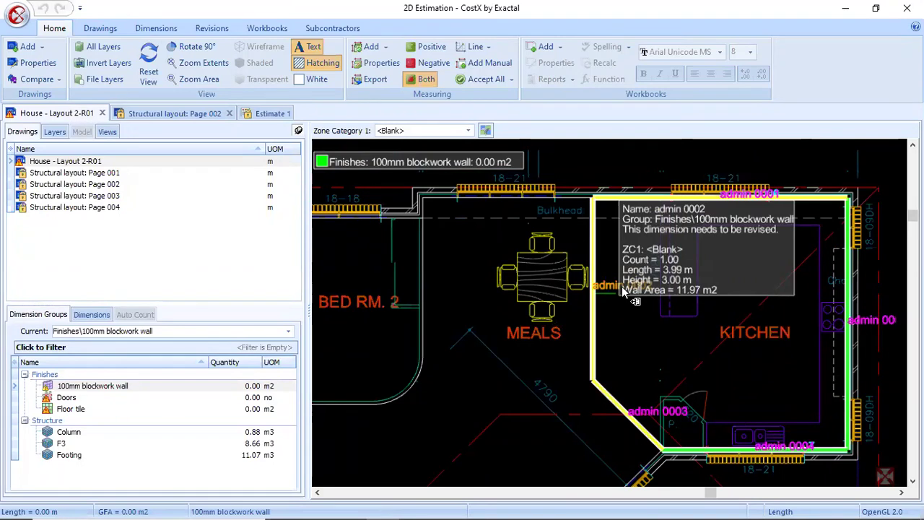
- Delete all invalid dimensions from the 100mm blockwork wall group
left_click(206, 32)
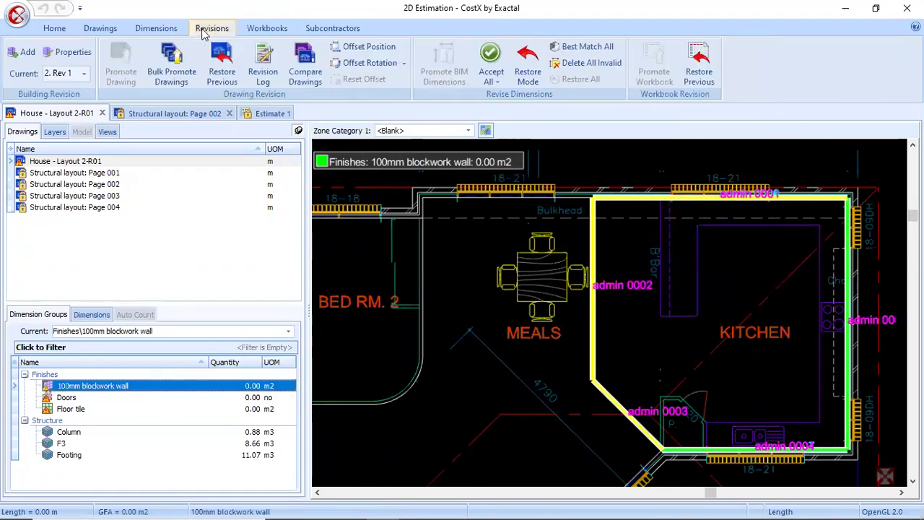
left_click(590, 63)
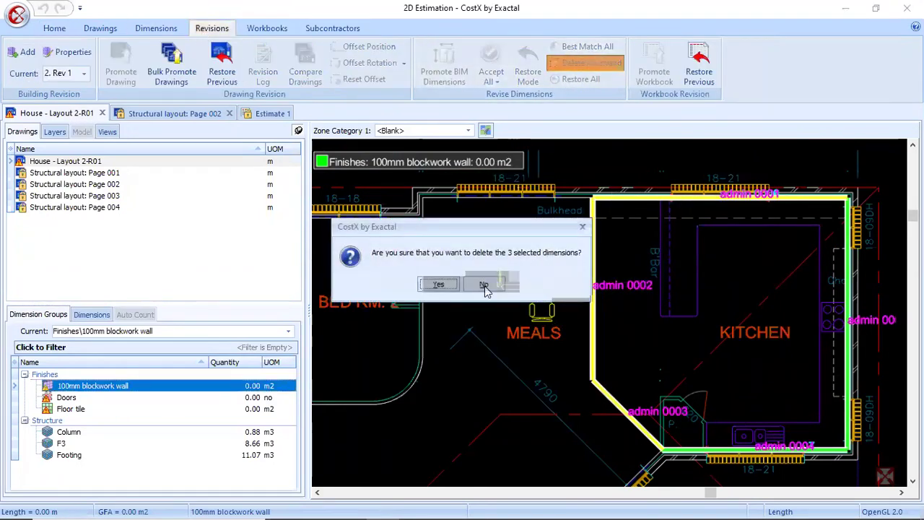
left_click(437, 284)
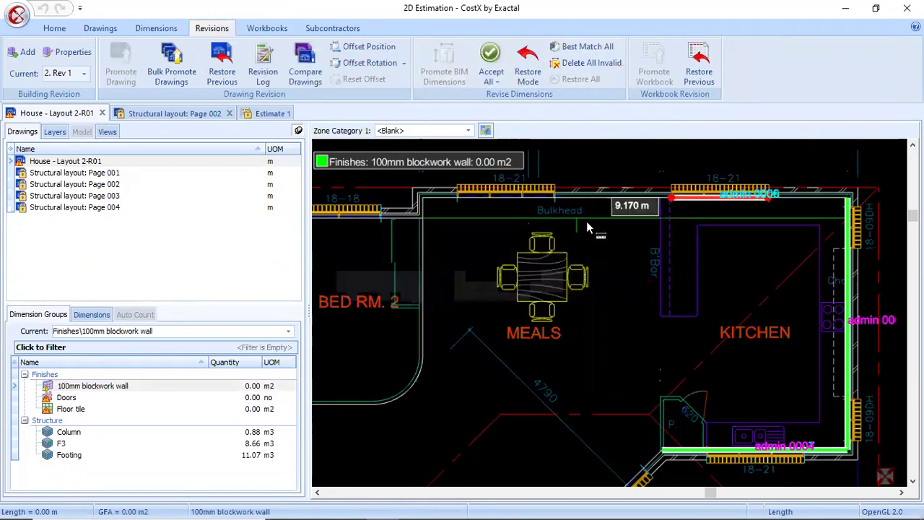
- Measure the wall above the meals and kitchen areas as 100mm blockwork wall, about 9.17 m long, and accept all dimensions in the group
left_click(607, 201)
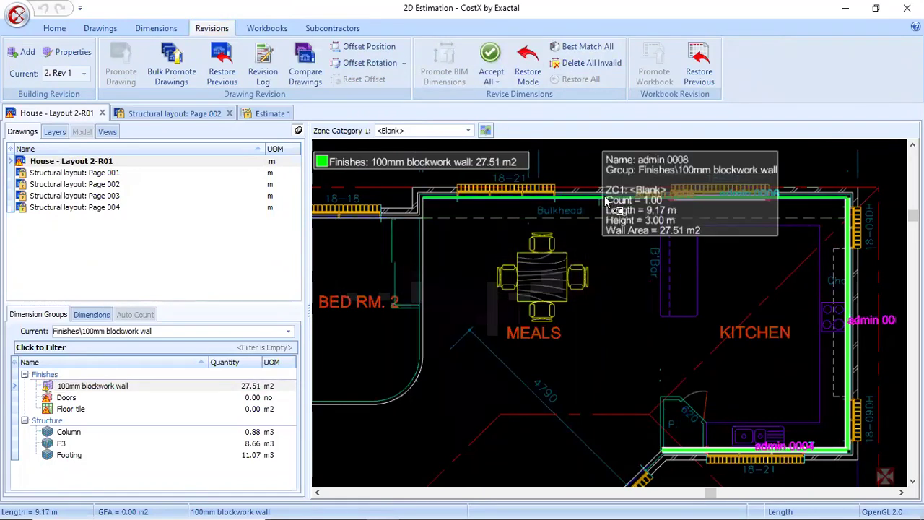
left_click(492, 79)
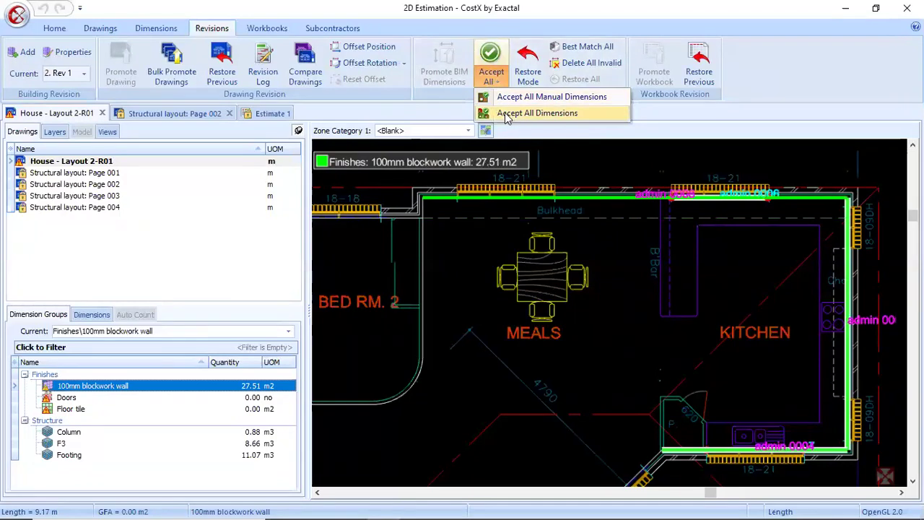
left_click(509, 114)
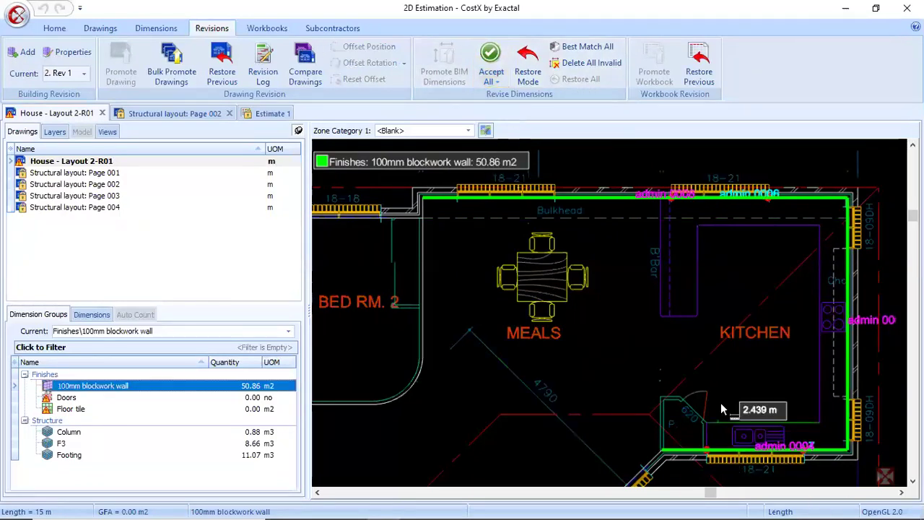
- Measure the straight wall between bedroom 2 and the meals area as 100mm blockwork wall, about 3.45 m long
scroll(721, 302, "down", 2)
left_click(234, 390)
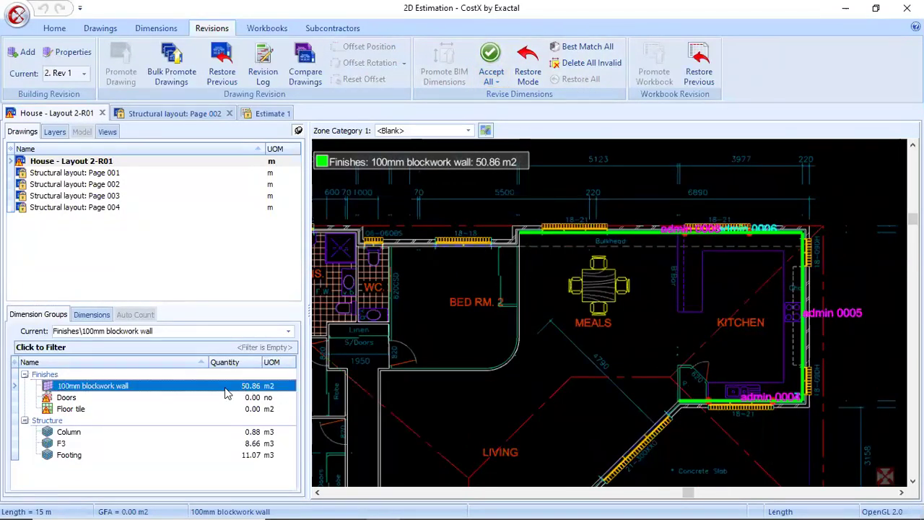
left_click(527, 302)
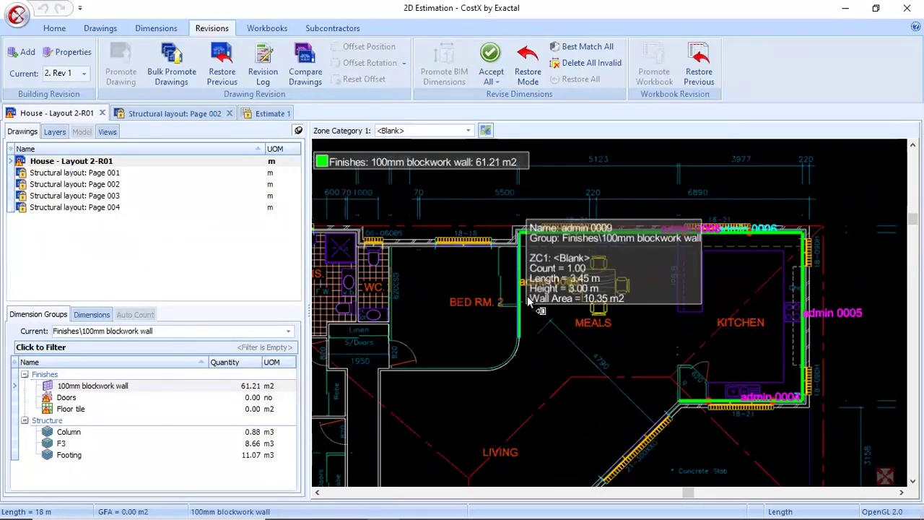
- Make Doors the current dimension group, check its door counts against the revised plan, and accept all its dimensions
left_click(241, 398)
scroll(510, 426, "down", 4)
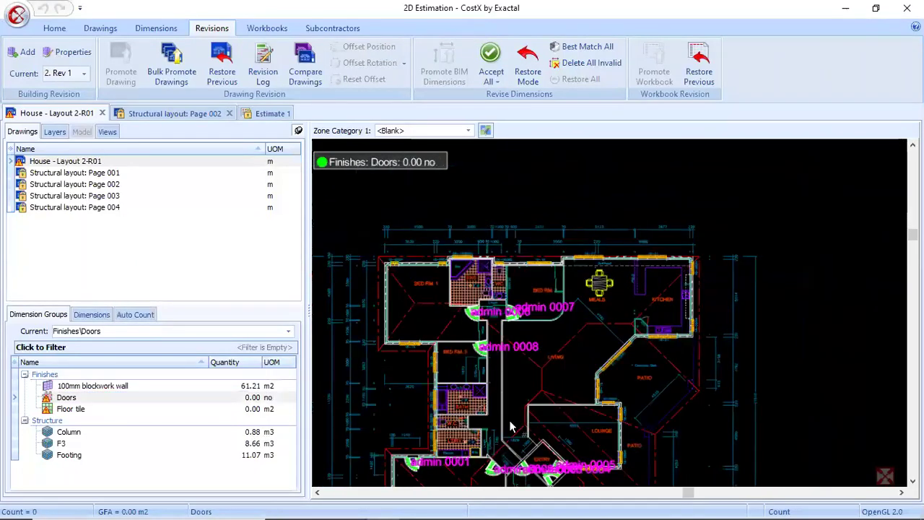
scroll(509, 426, "up", 4)
scroll(530, 420, "up", 1)
scroll(543, 289, "down", 3)
scroll(554, 294, "up", 5)
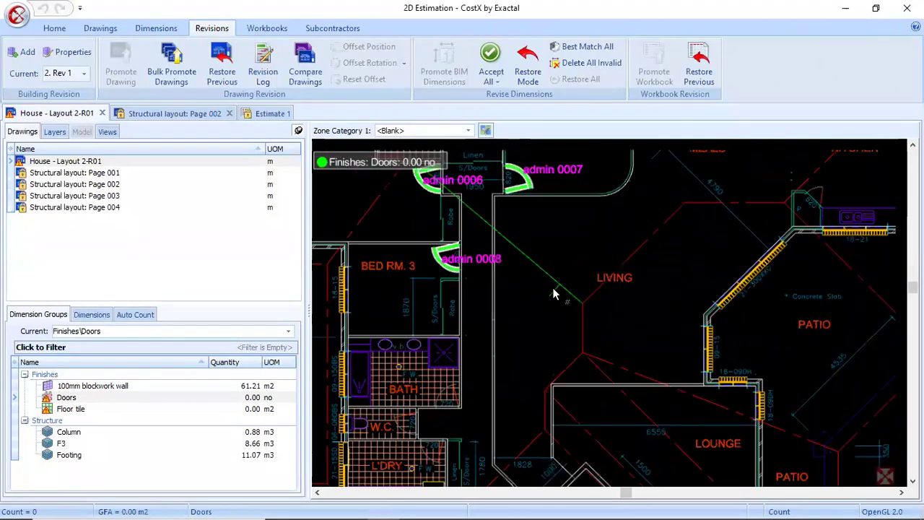
scroll(553, 294, "down", 2)
left_click(194, 397)
left_click(491, 81)
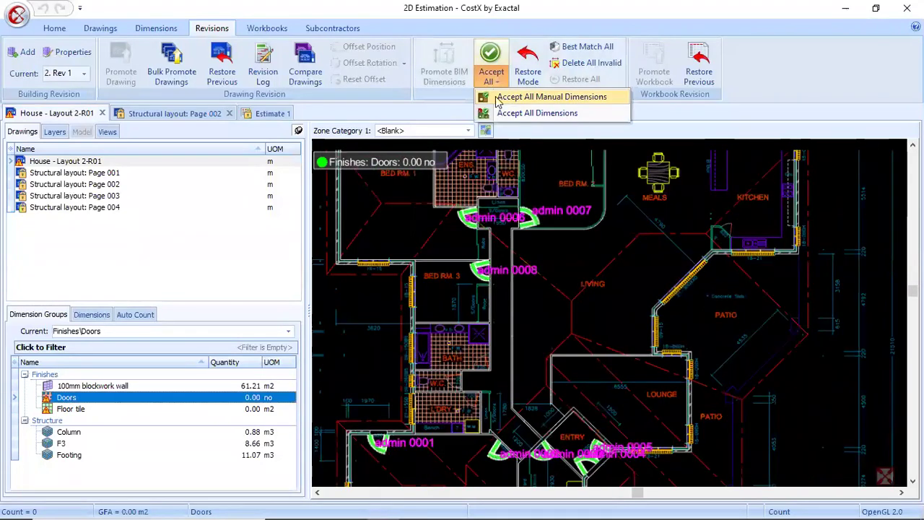
left_click(480, 112)
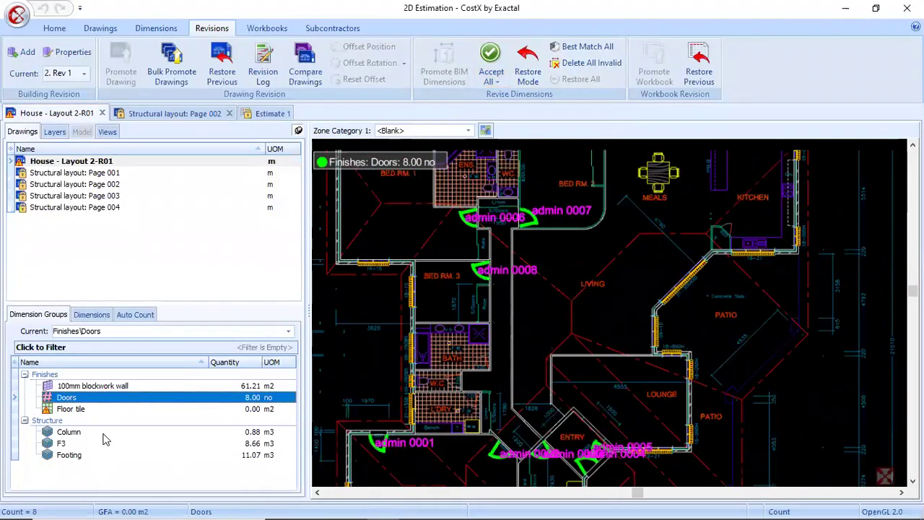
- Make Floor tile the current dimension group, check its areas on the revised plan, and delete the invalid kitchen dimension
left_click(88, 410)
scroll(717, 373, "down", 2)
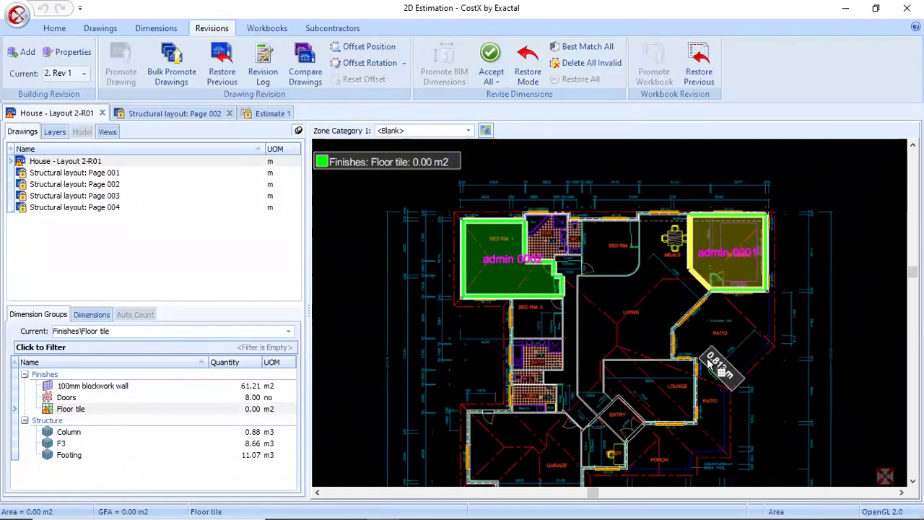
scroll(570, 249, "up", 2)
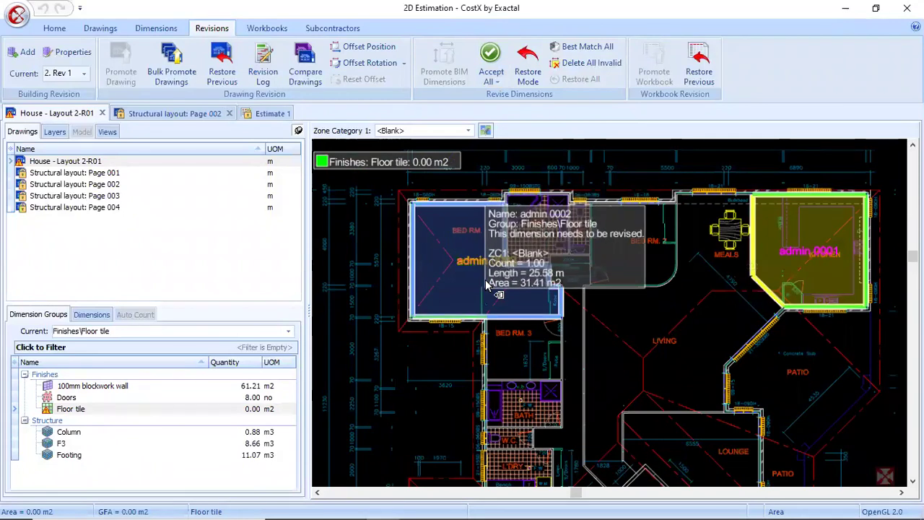
scroll(757, 267, "up", 2)
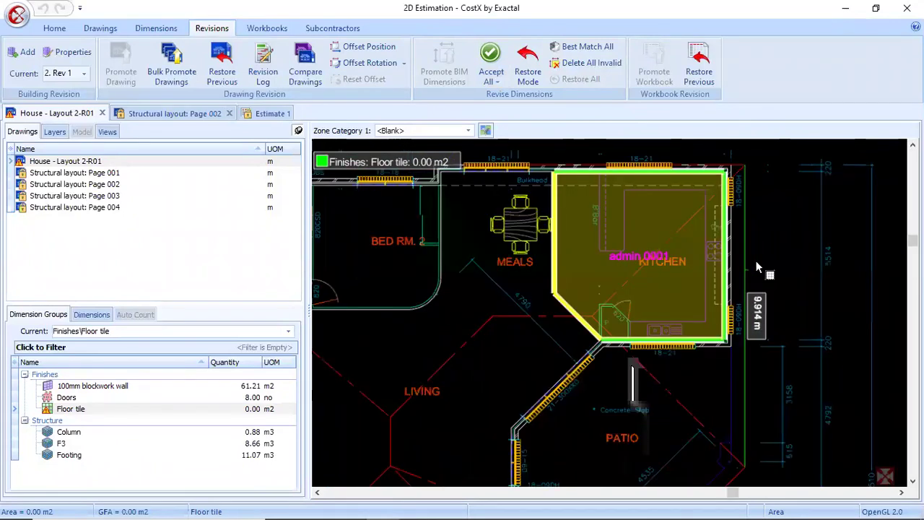
left_click(643, 290)
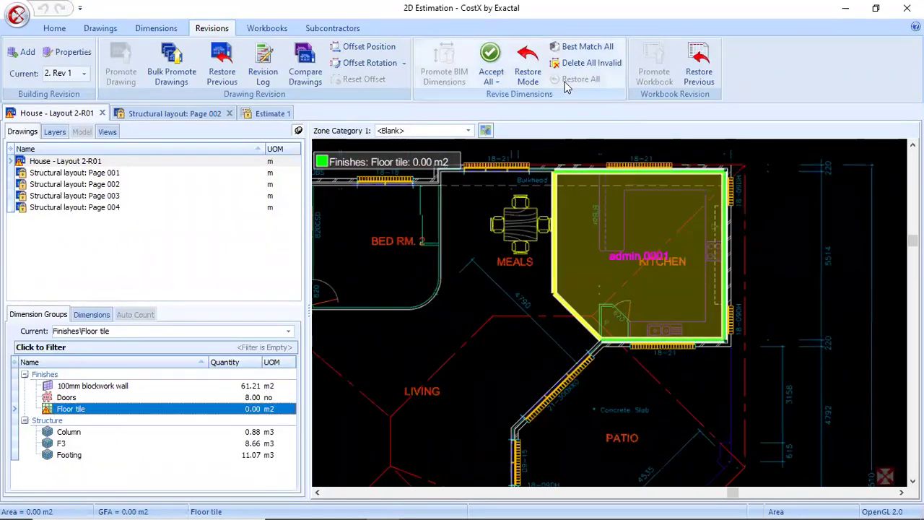
left_click(559, 63)
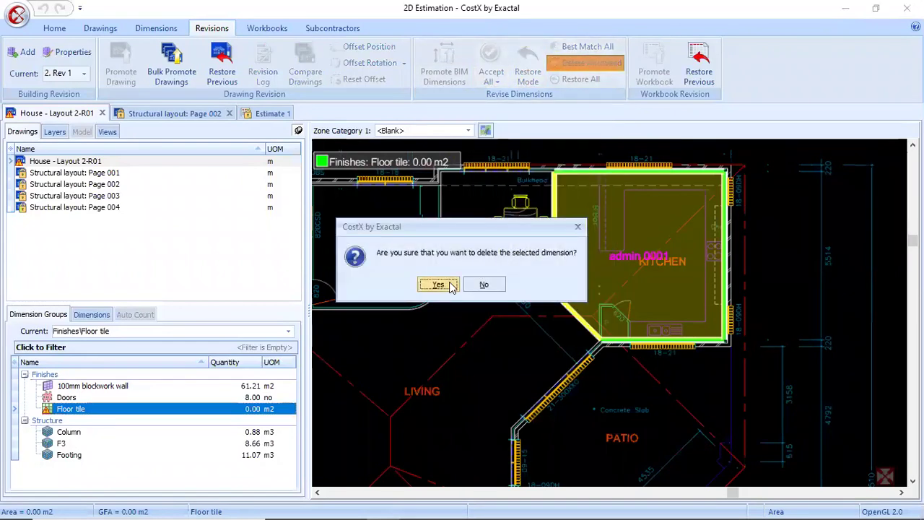
left_click(439, 285)
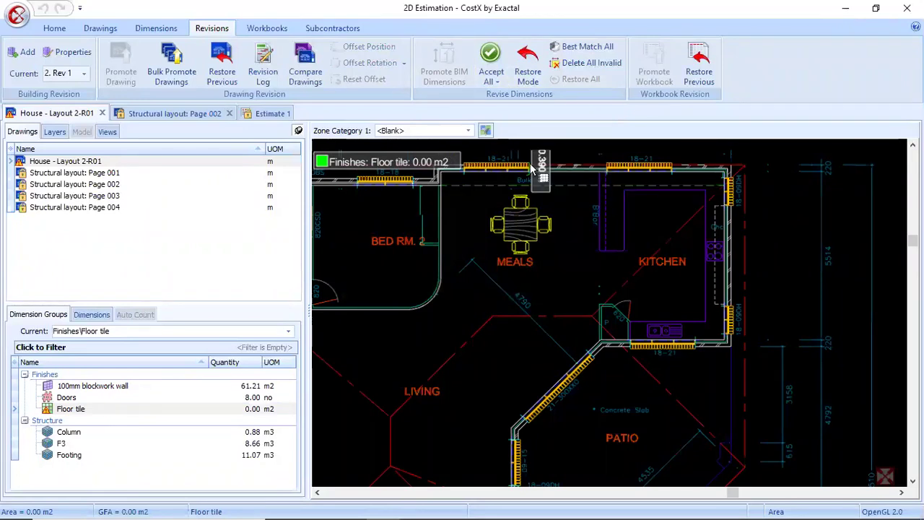
- Measure the combined meals and kitchen floor as a Floor tile area of about 51.38 m2, tracing its wall corners
scroll(532, 168, "up", 2)
left_click(537, 176)
left_click(828, 365)
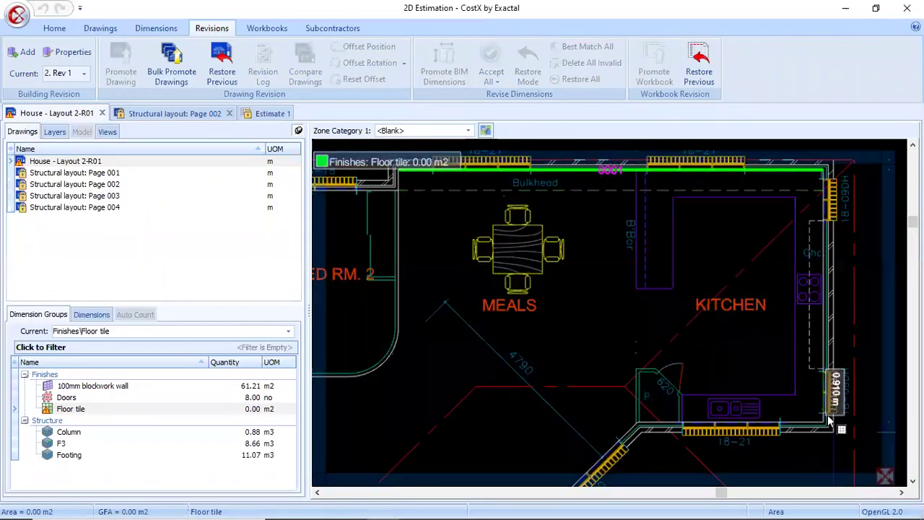
scroll(828, 421, "up", 3)
left_click(831, 413)
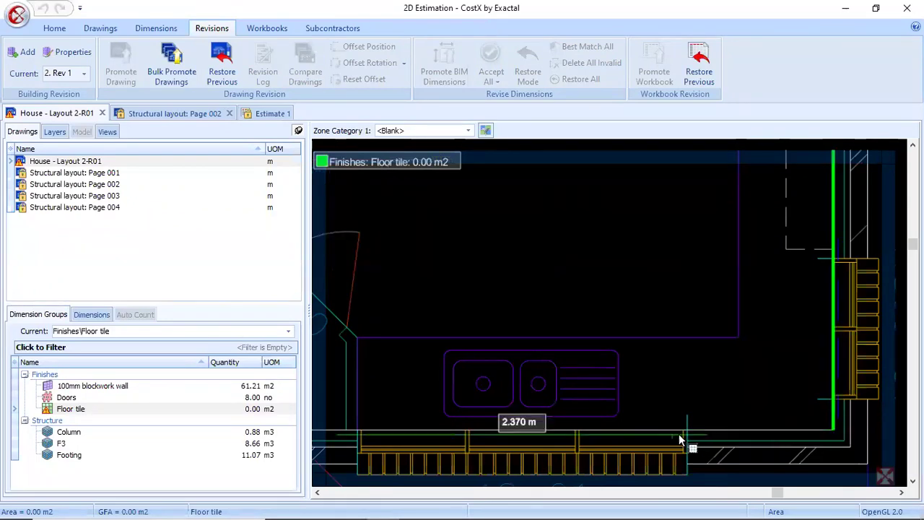
scroll(635, 404, "down", 3)
scroll(611, 375, "up", 3)
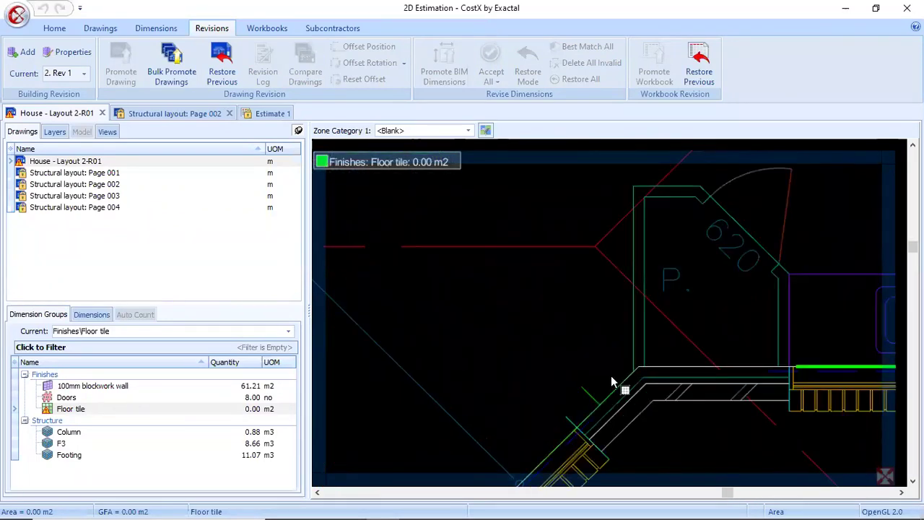
left_click(647, 362)
scroll(648, 363, "down", 3)
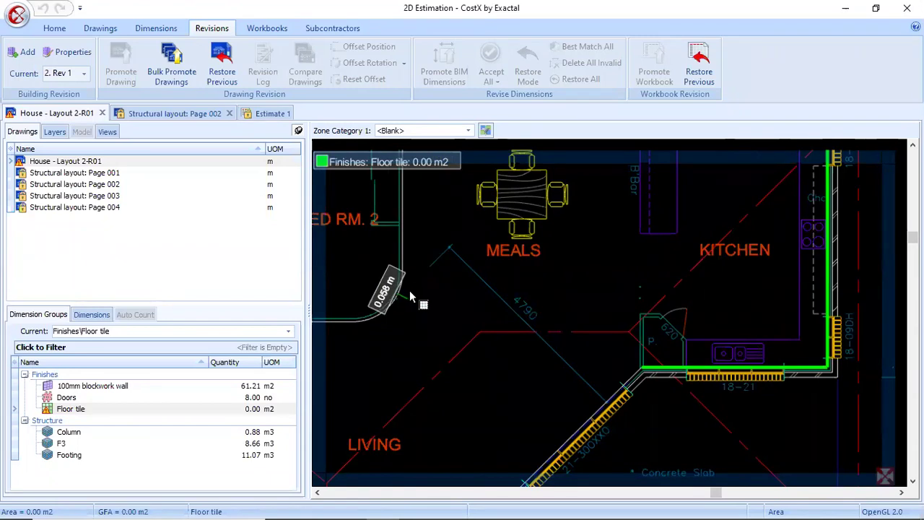
left_click(406, 289)
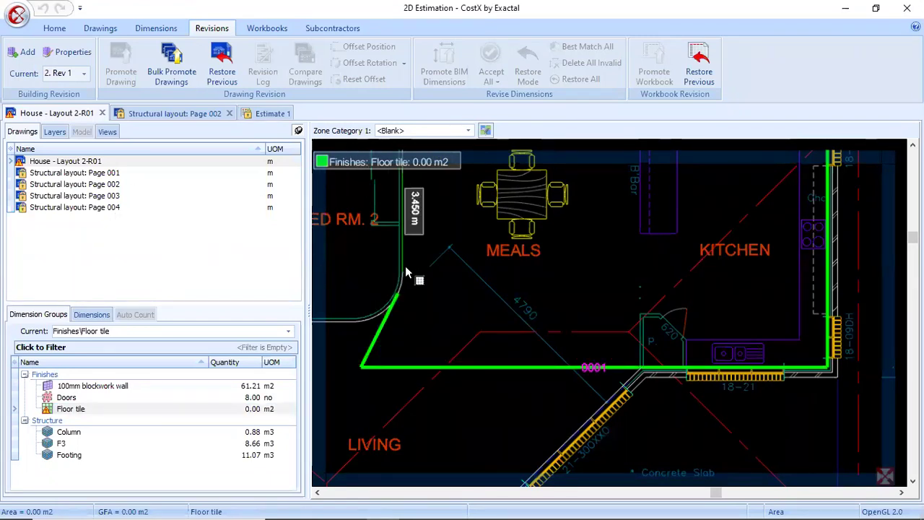
left_click(404, 240)
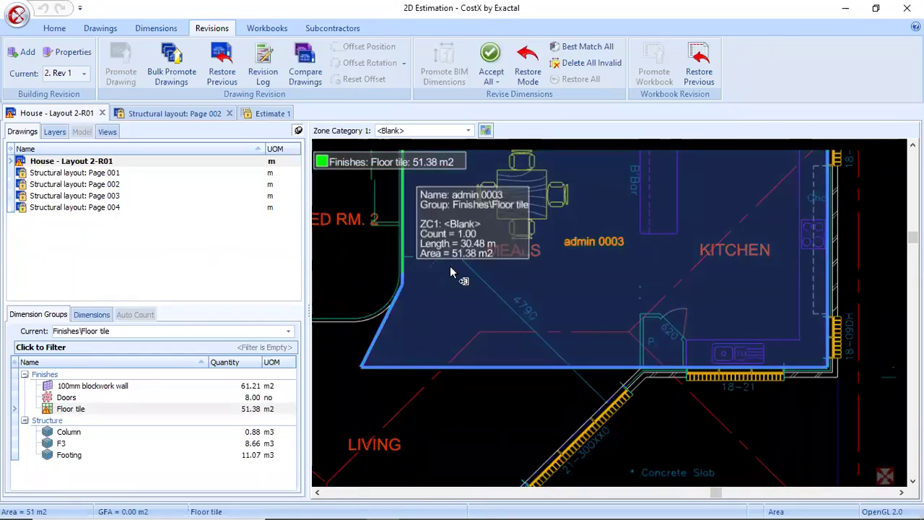
- Accept all dimensions in the Floor tile group and check the tiled areas on the house plan
scroll(451, 272, "down", 5)
left_click(181, 408)
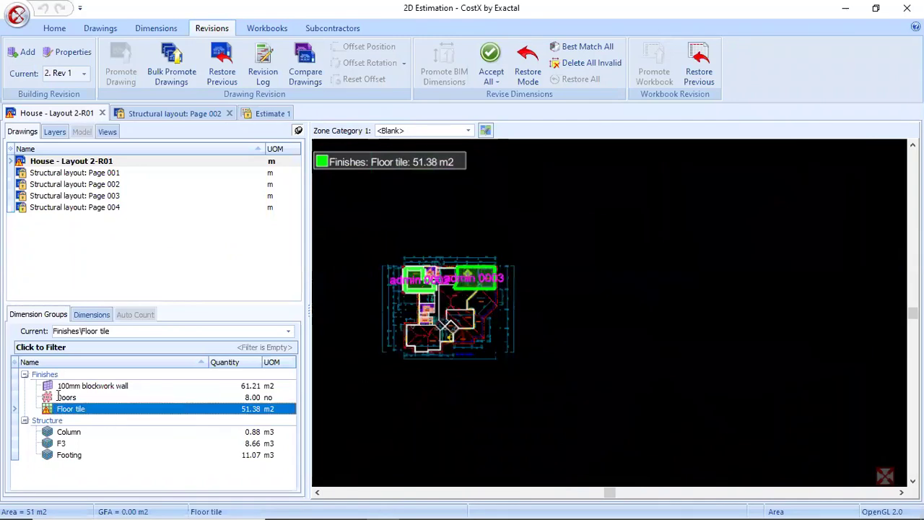
left_click(491, 78)
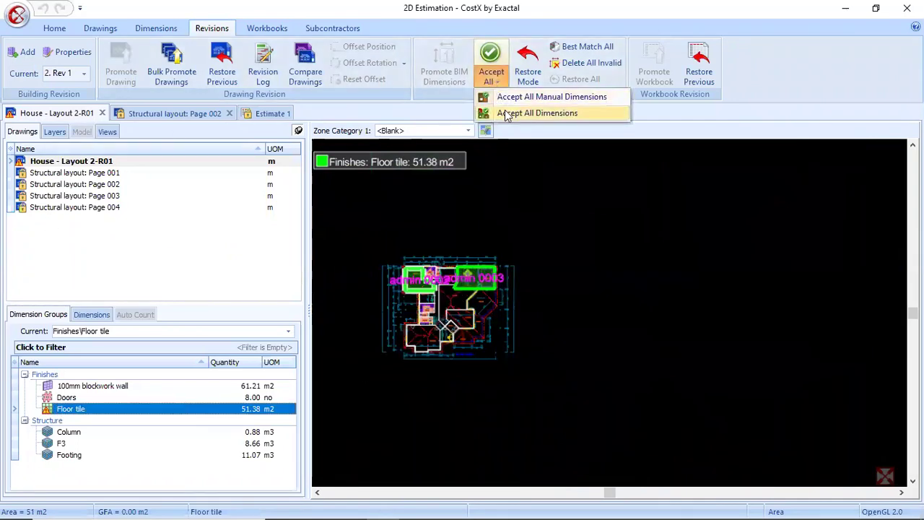
left_click(508, 113)
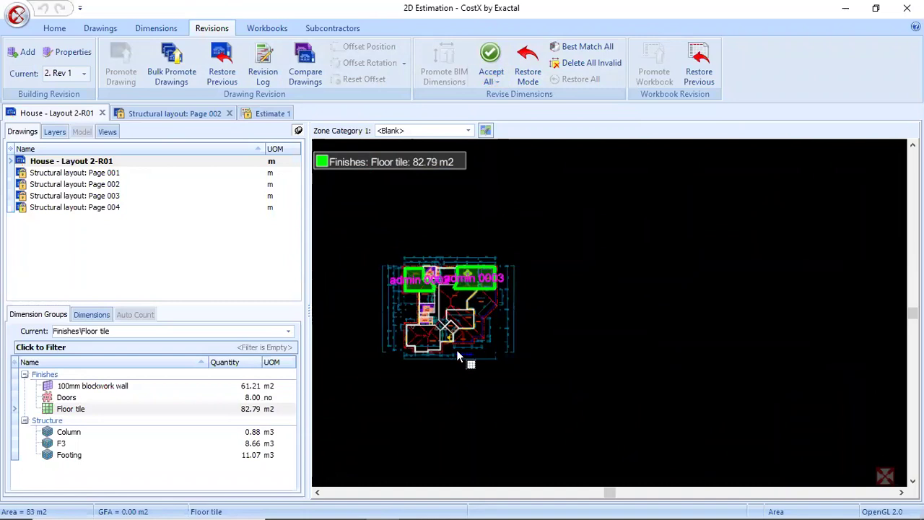
scroll(462, 332, "up", 5)
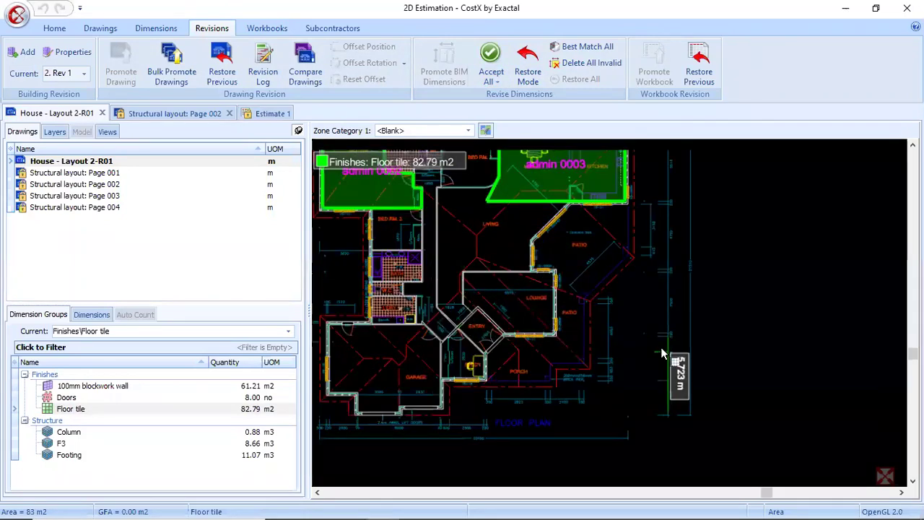
scroll(663, 354, "down", 2)
scroll(431, 200, "up", 5)
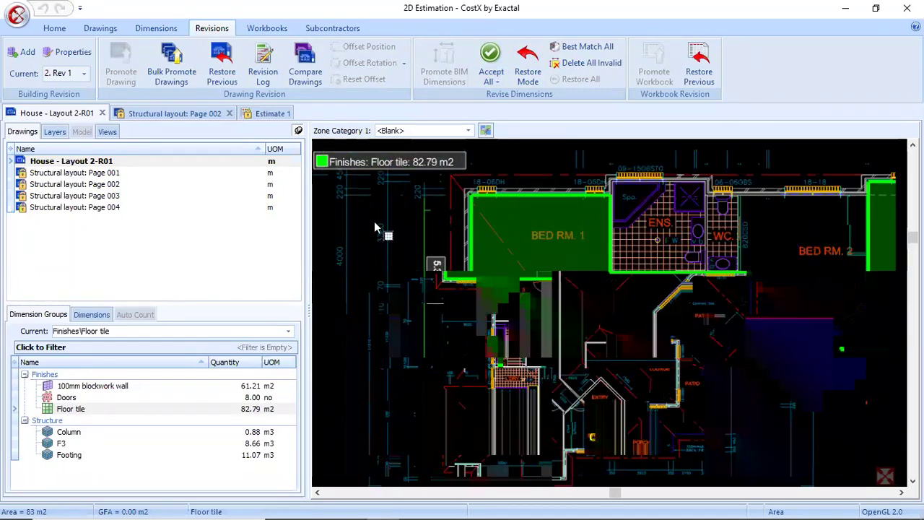
- Compare the blockwork wall and floor tile quantities in Estimate 1 with those of the revised dimension groups
left_click(259, 118)
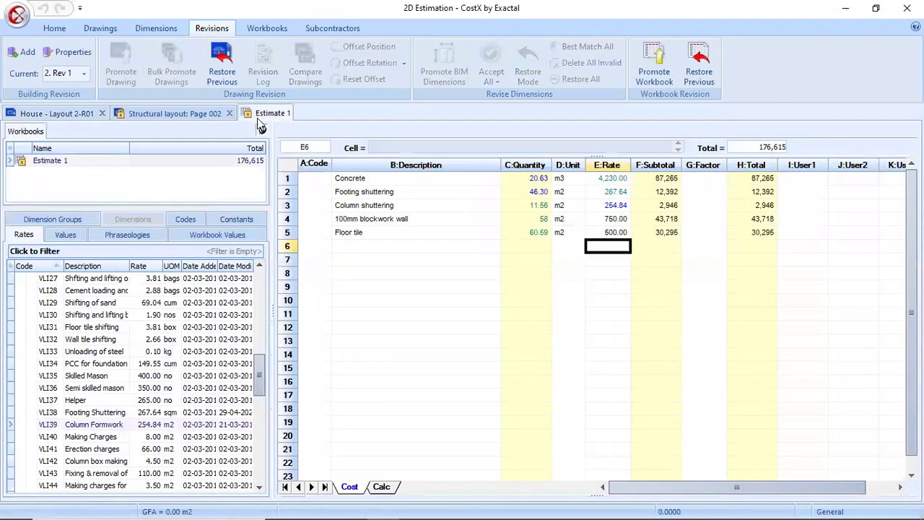
left_click(231, 165)
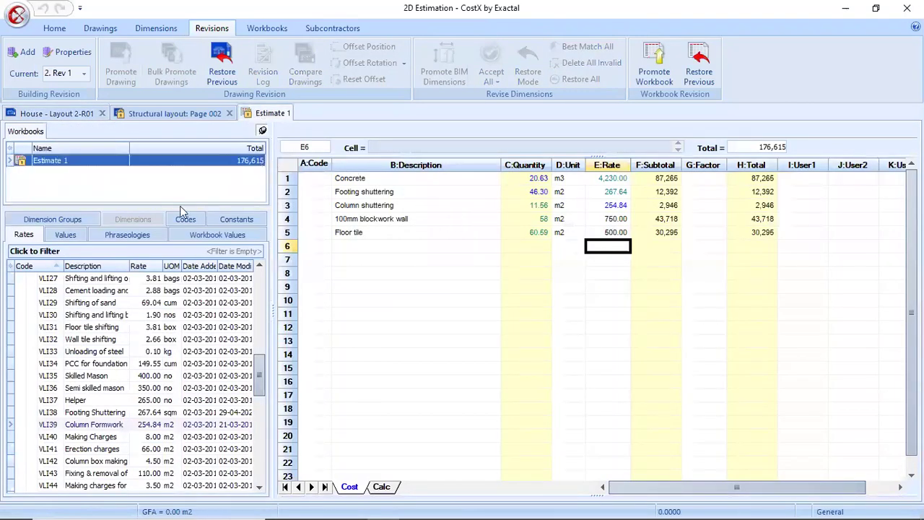
left_click(62, 221)
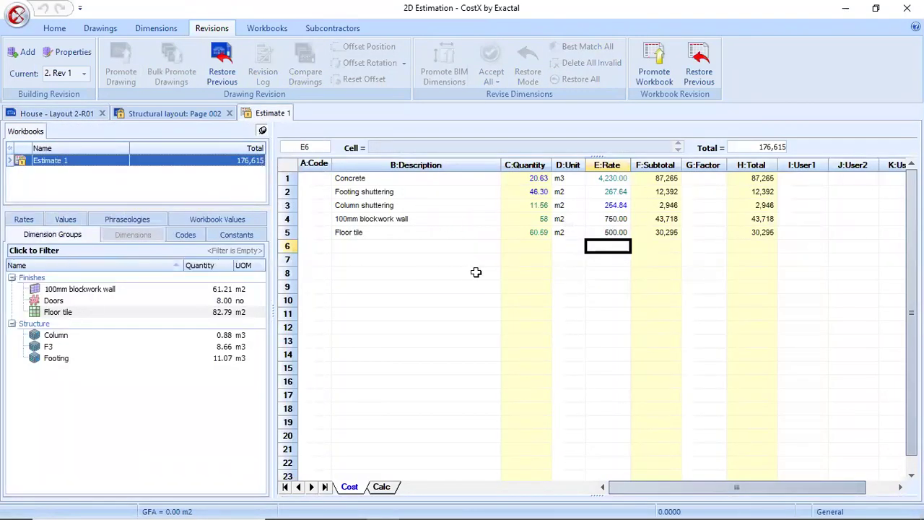
left_click(524, 220)
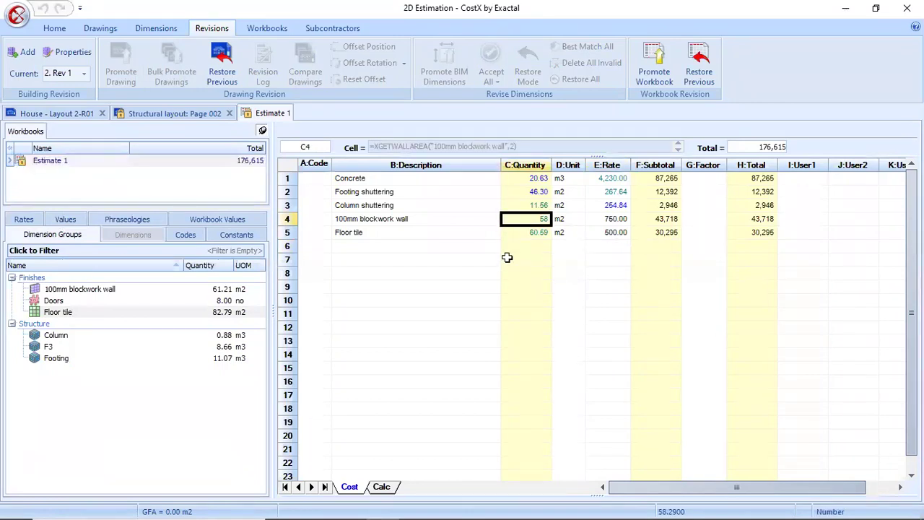
left_click(109, 289)
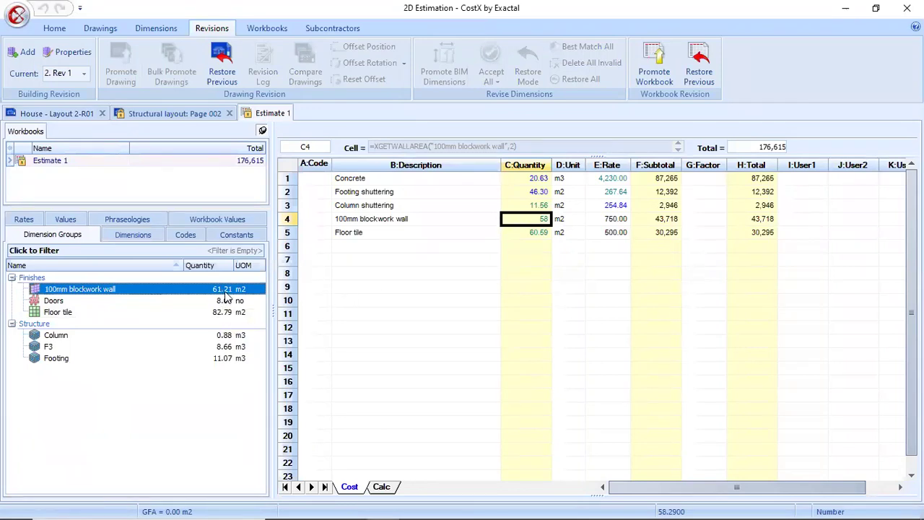
mouse_move(226, 296)
left_click(518, 238)
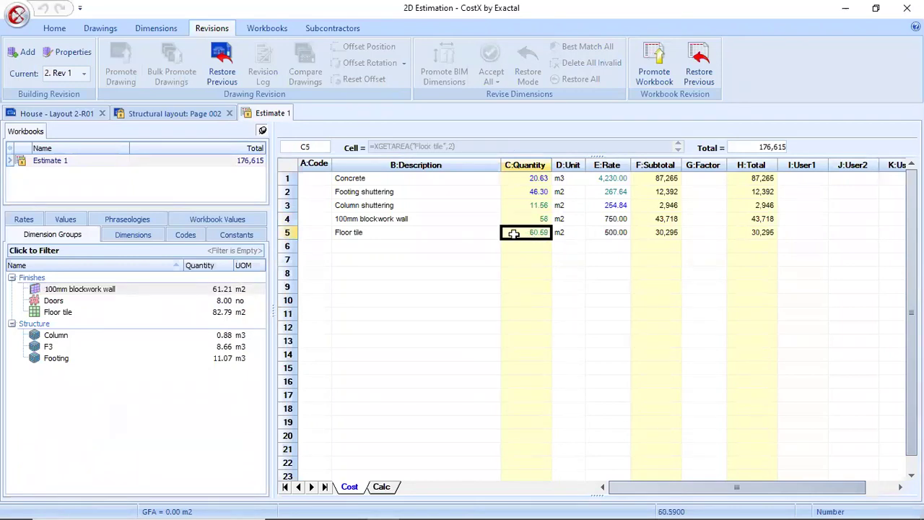
left_click(235, 315)
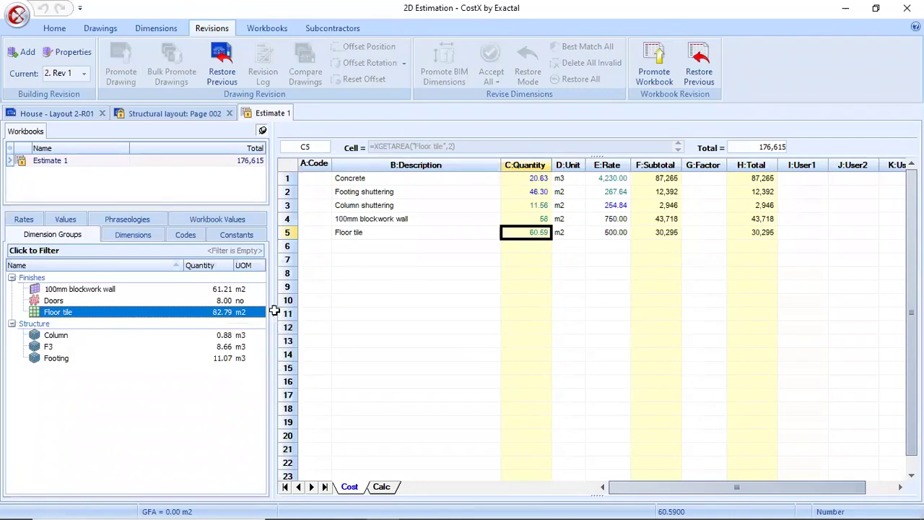
- Promote the Estimate 1 workbook to the current building revision and check its total
left_click(665, 75)
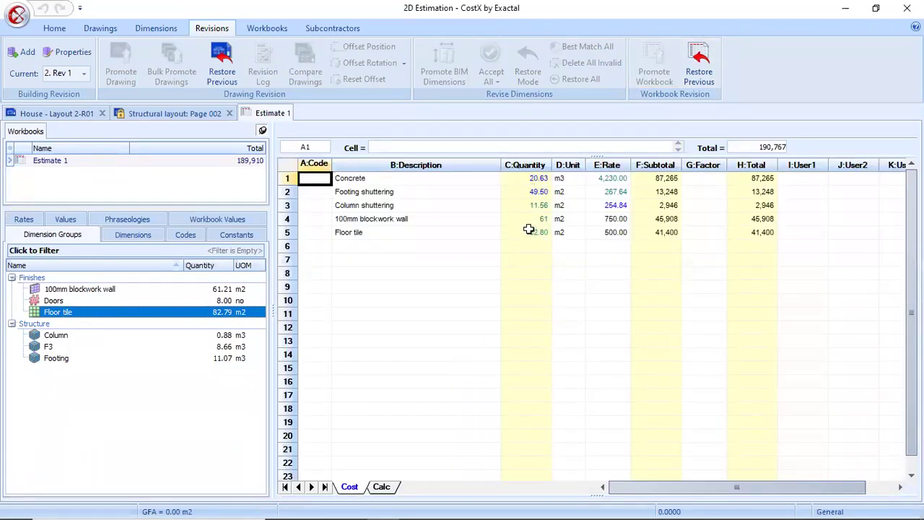
left_click(235, 162)
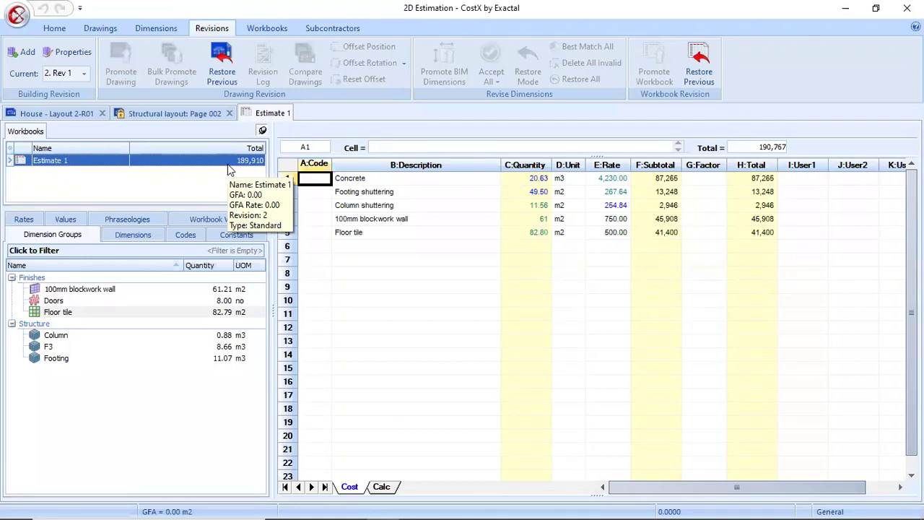
- Switch to the Cost Management - VIT.pptx presentation in PowerPoint and advance from the Auto-Revisioning slide to the CostX & BIM slide
mouse_move(510, 505)
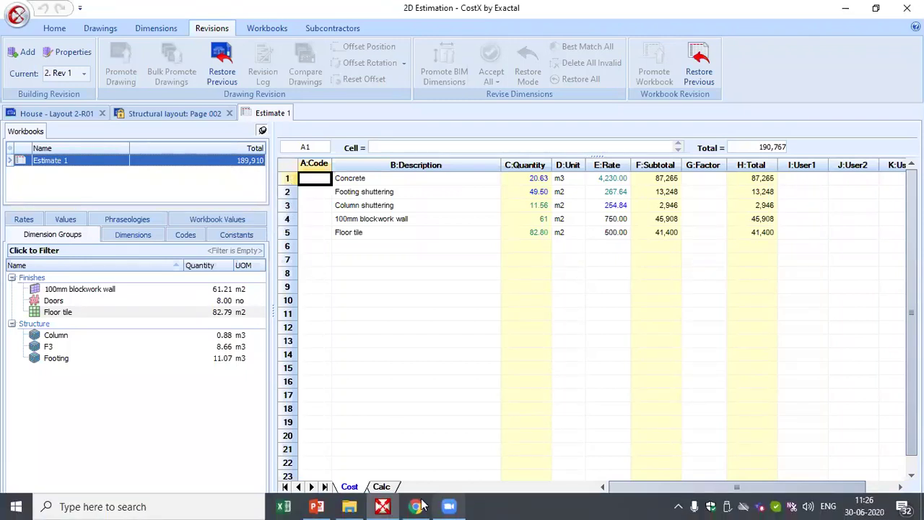
left_click(316, 506)
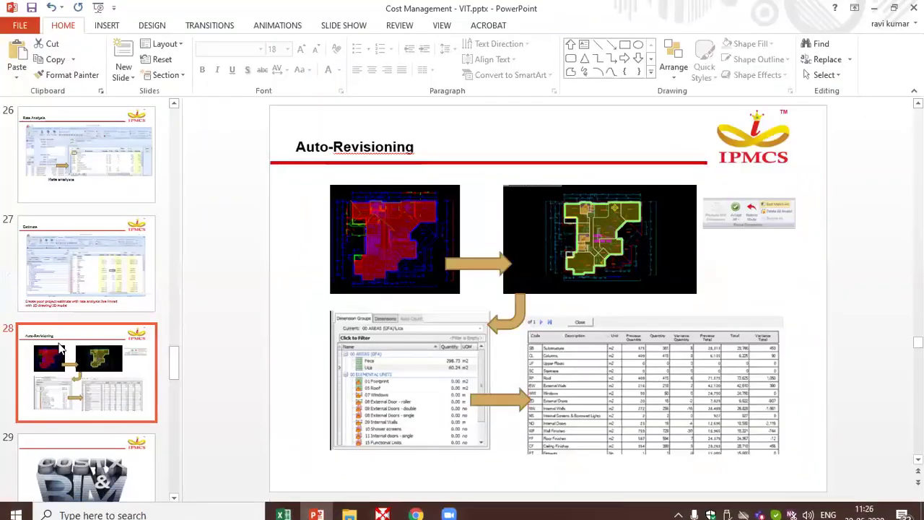
key("Down")
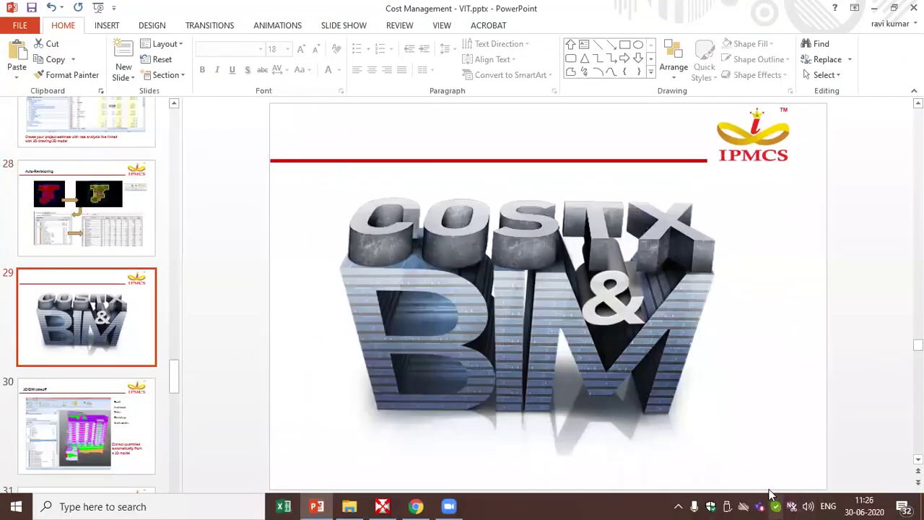
- Present the slides from CostX & BIM through 3D/BIM takeoff to Auto-Revision, then end the slide show
key("shift+F5")
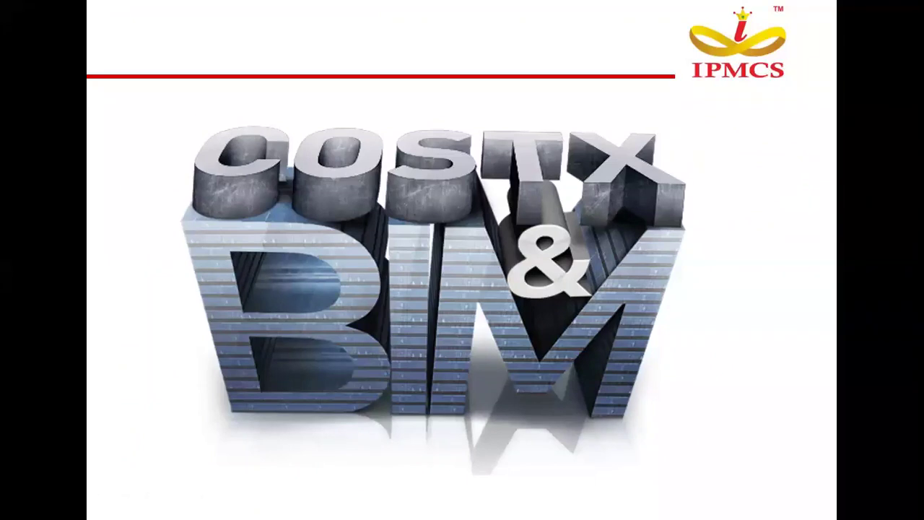
key("Right")
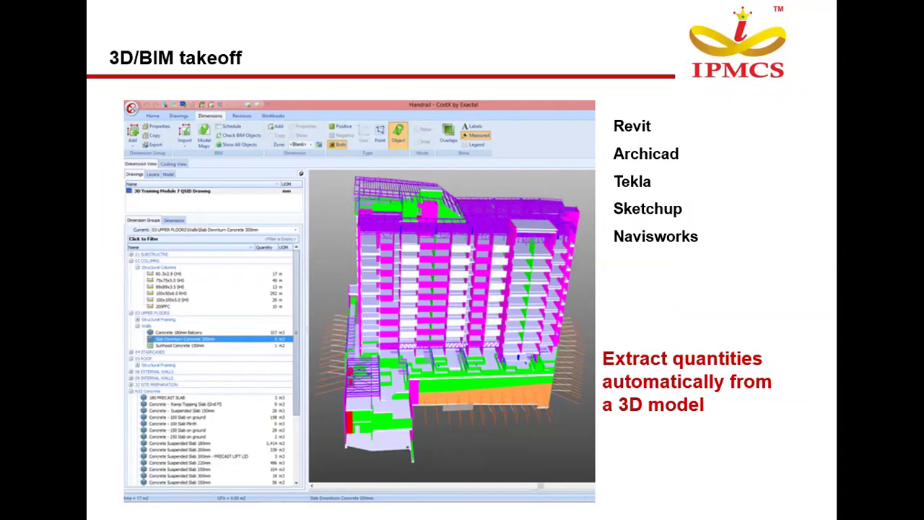
key("Right")
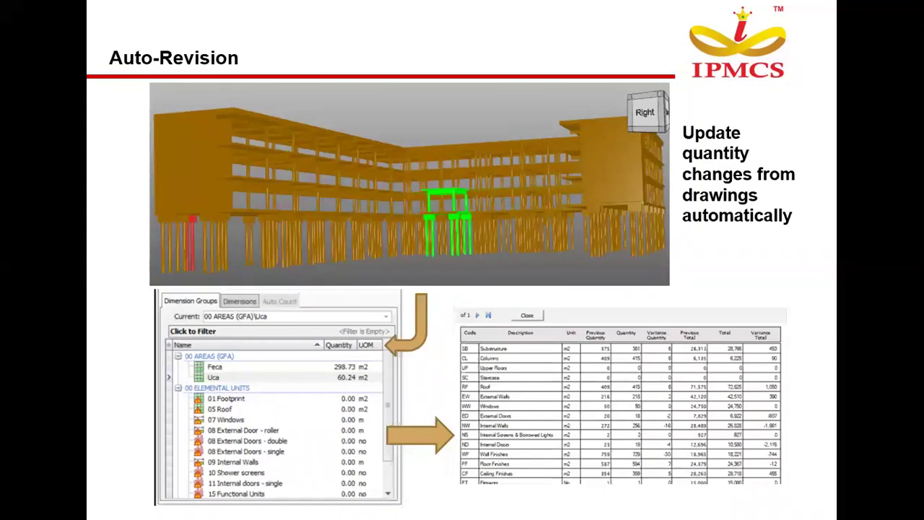
key("Escape")
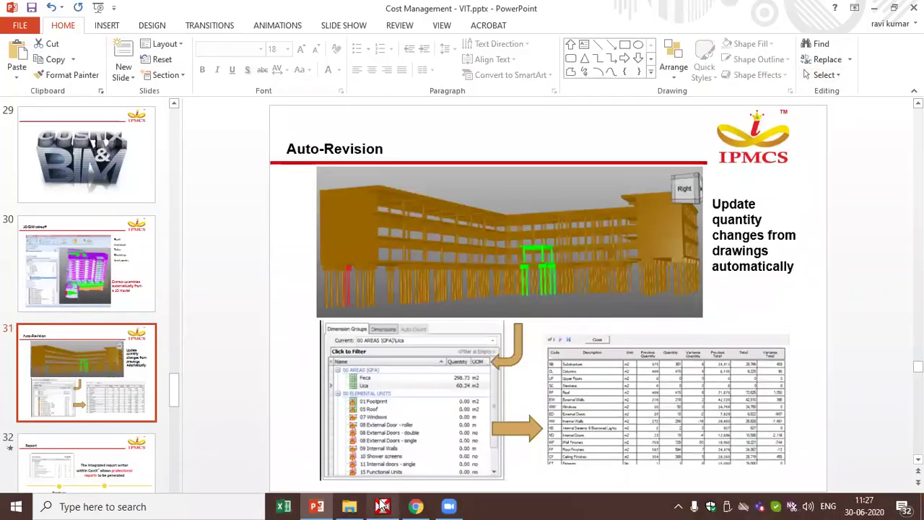
- Switch to CostX, open the 3D Estimation building and load the 3D Training Module 5 Structural Drawing
left_click(383, 506)
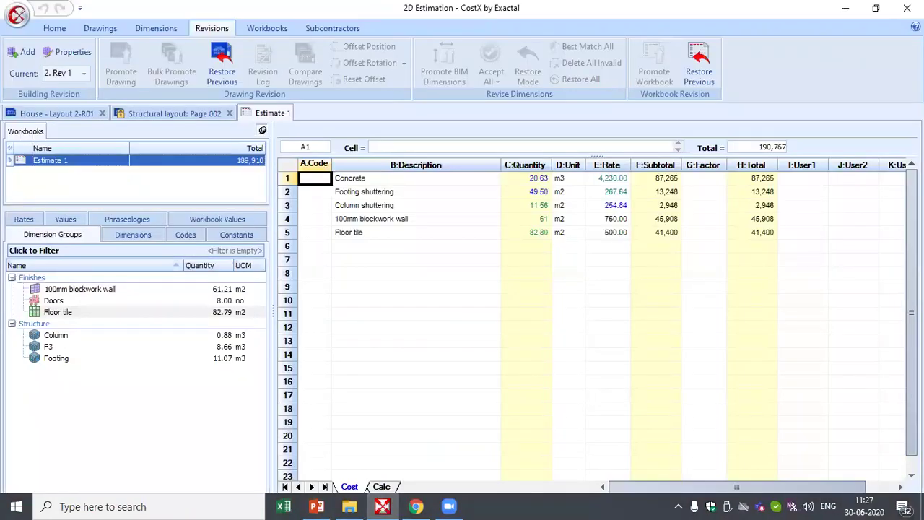
left_click(17, 14)
left_click(166, 75)
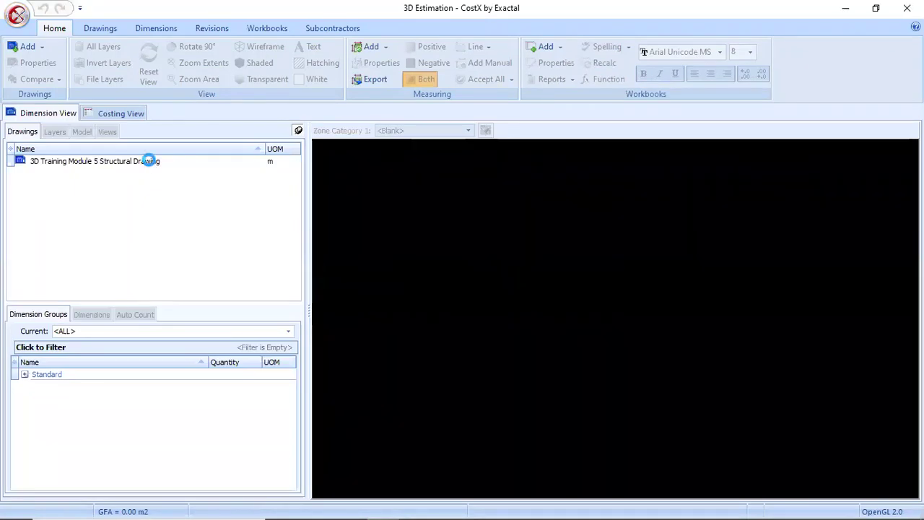
left_click(159, 162)
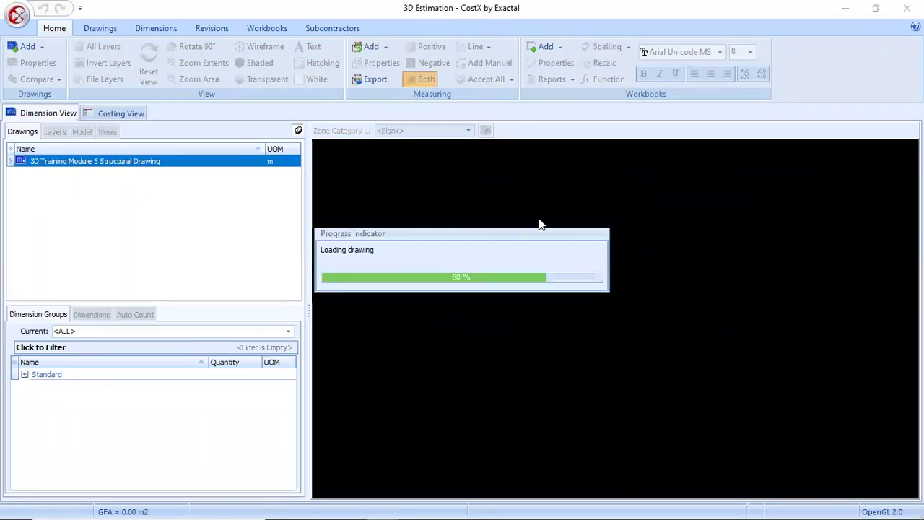
scroll(560, 284, "down", 5)
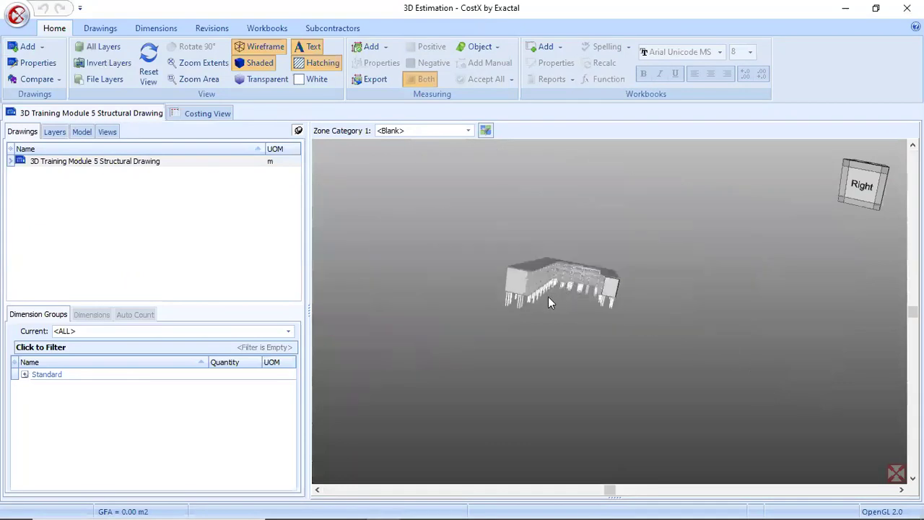
scroll(538, 294, "up", 7)
scroll(536, 292, "down", 2)
scroll(566, 342, "down", 3)
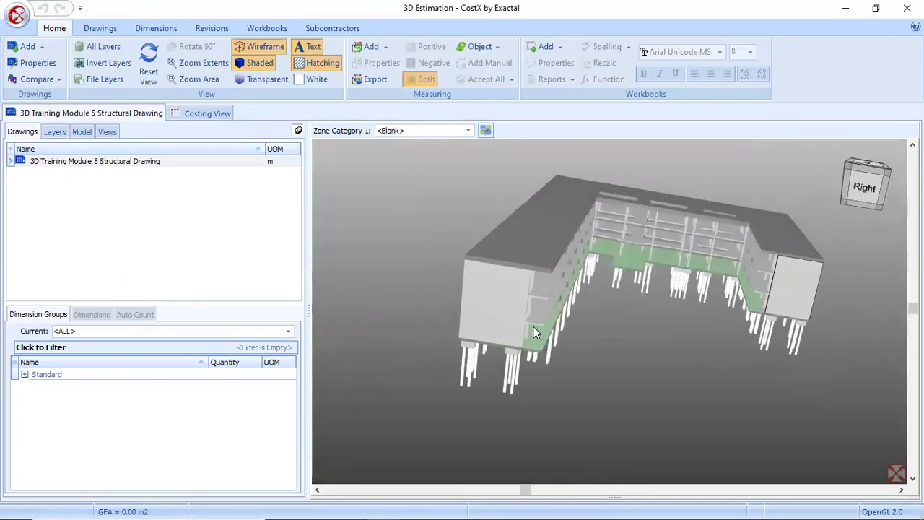
- Examine the object properties of the building's exterior end wall, including its constraints, structural usage, area and volume
scroll(494, 291, "up", 6)
right_click(494, 291)
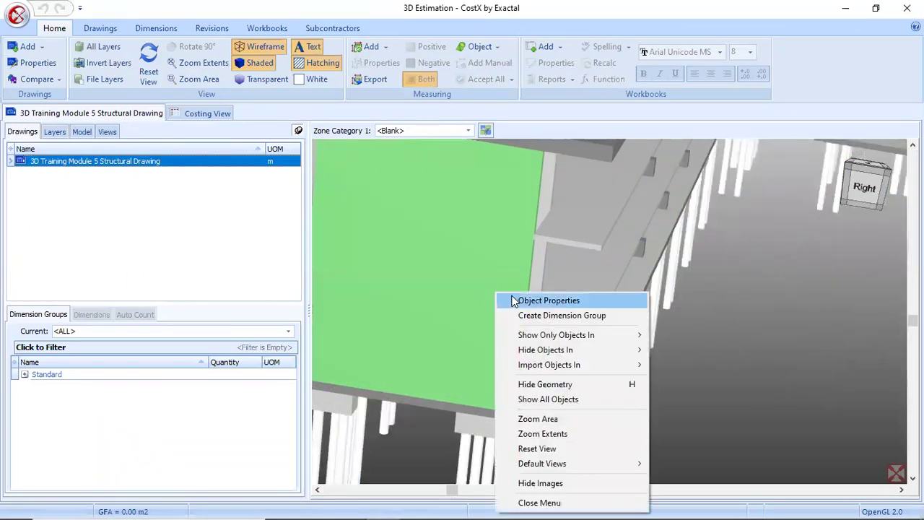
left_click(514, 300)
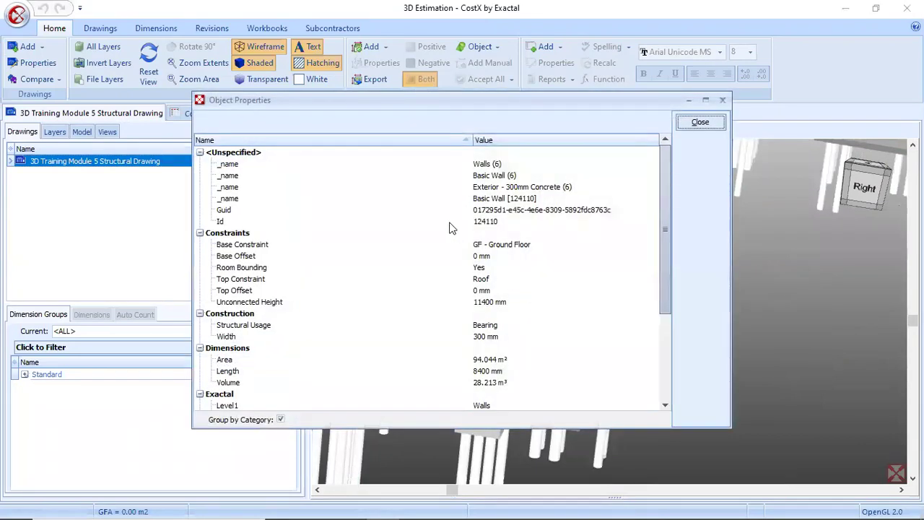
left_click(511, 246)
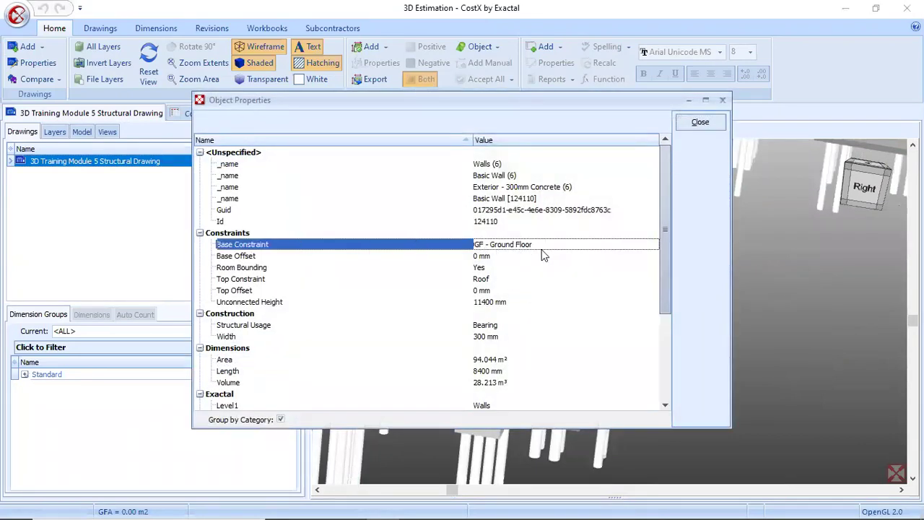
left_click(494, 303)
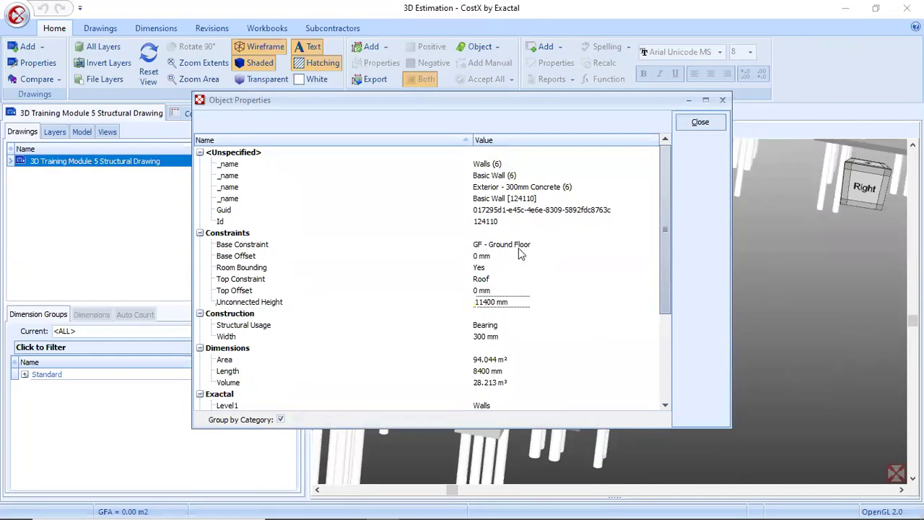
scroll(520, 252, "down", 2)
left_click(497, 259)
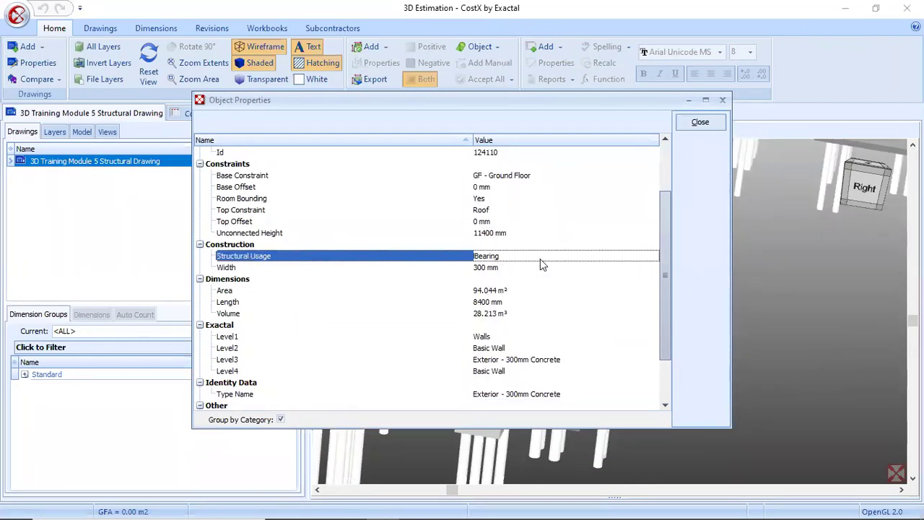
left_click(536, 293)
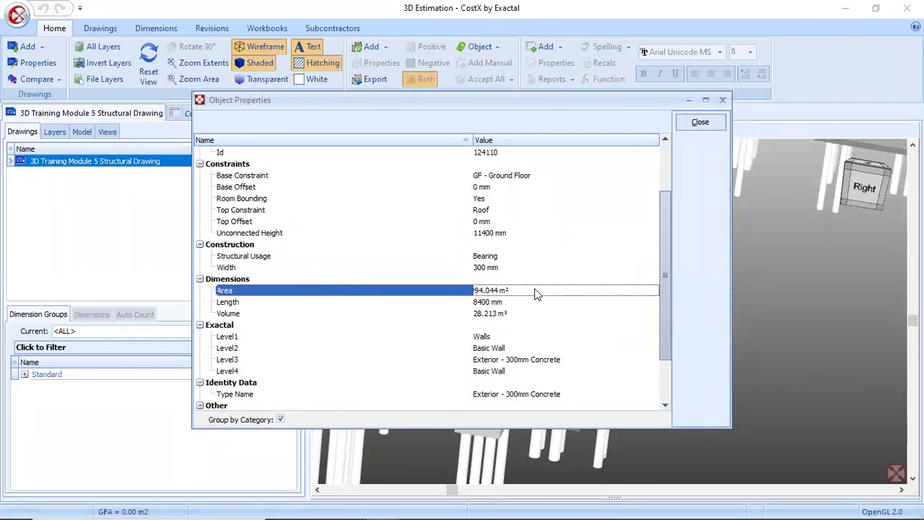
left_click(517, 314)
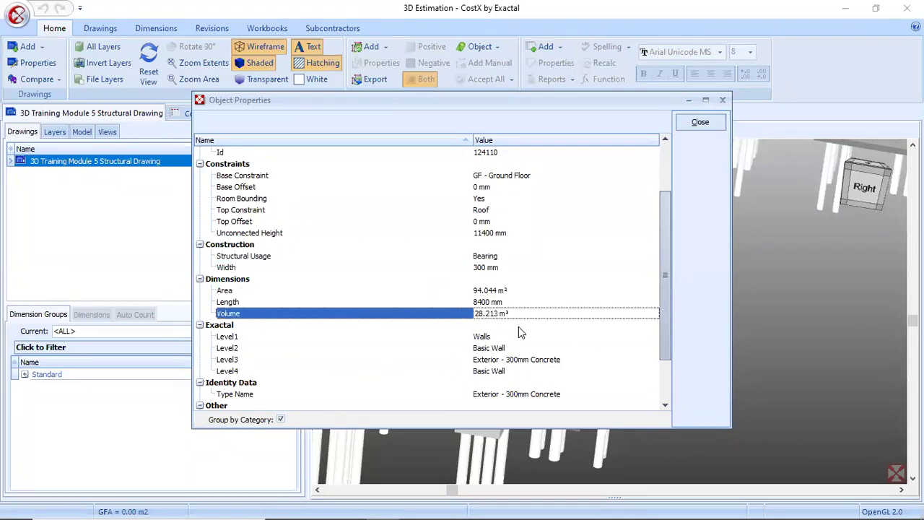
scroll(519, 327, "down", 2)
left_click(700, 121)
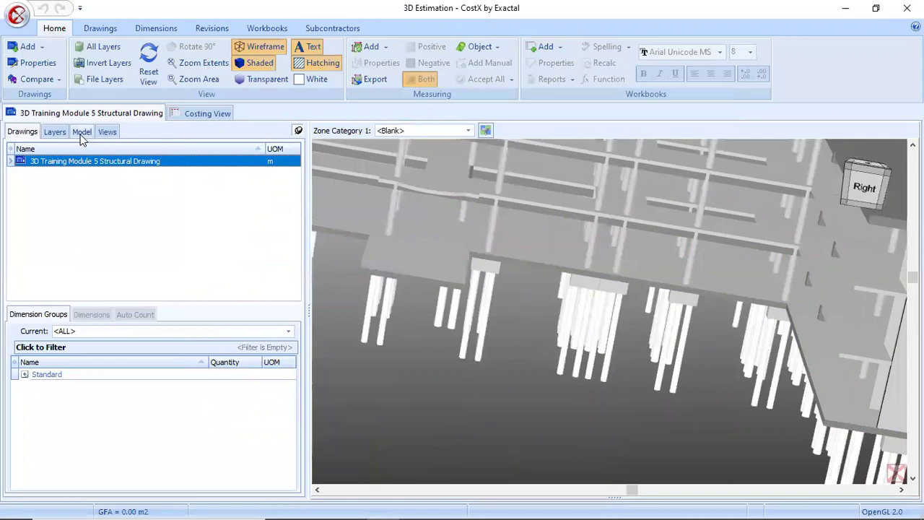
- Isolate the Structural Foundations category in the model tree to view only the pile caps and piles
left_click(80, 133)
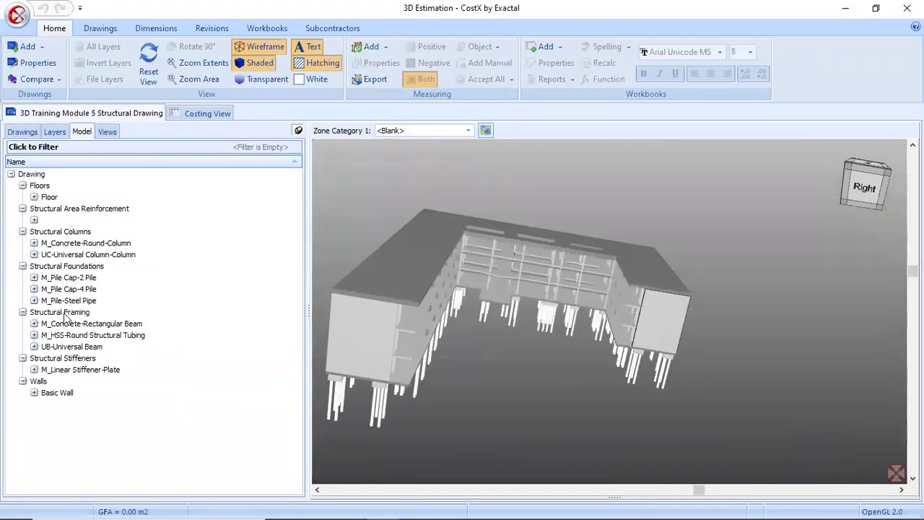
left_click(63, 267)
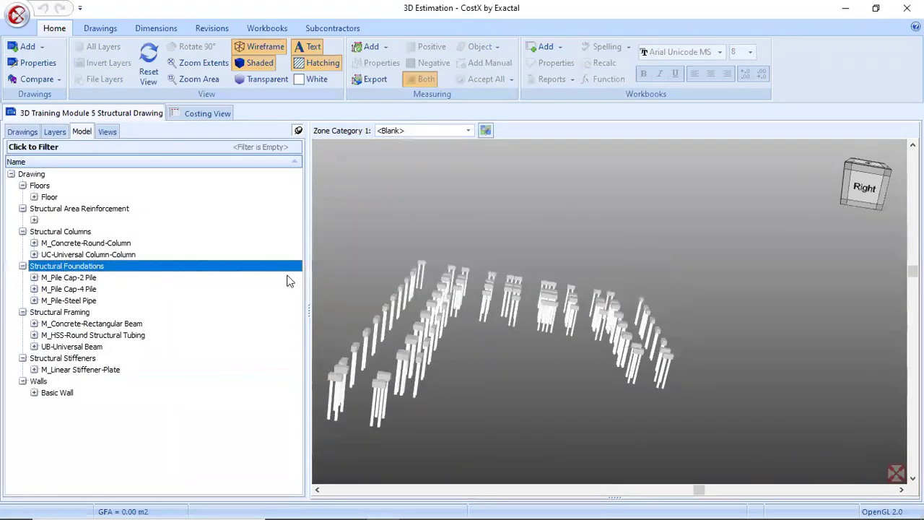
scroll(412, 370, "up", 5)
scroll(411, 371, "down", 3)
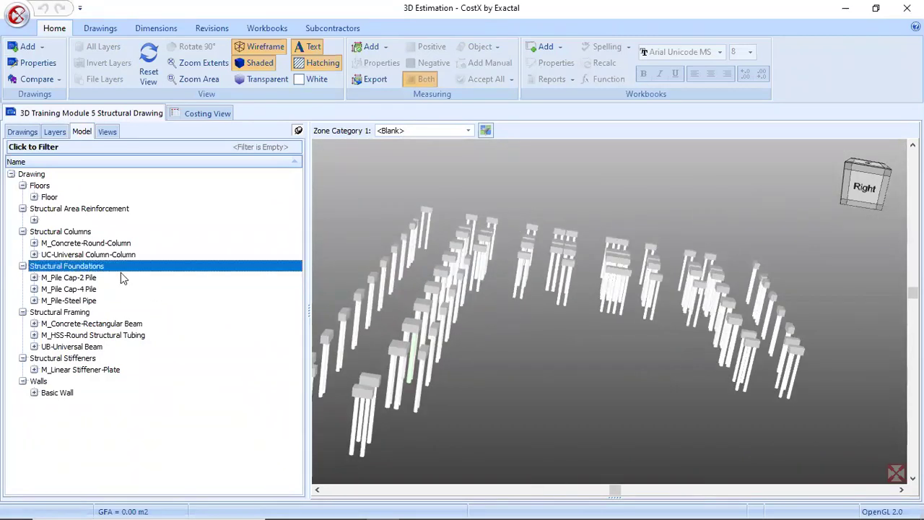
- Isolate the Structural Columns, view them together with the Floors, and finally show the Floors category alone
left_click(67, 232)
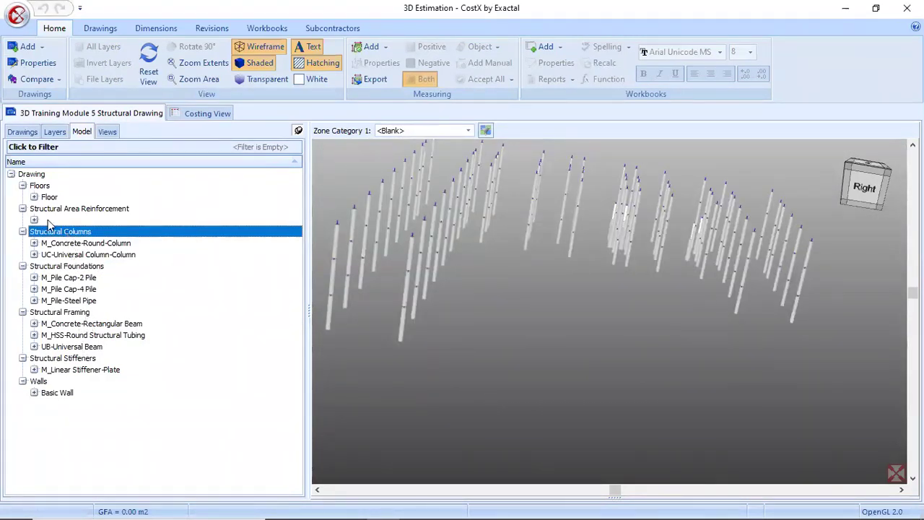
left_click(41, 186, "shift")
scroll(665, 311, "down", 4)
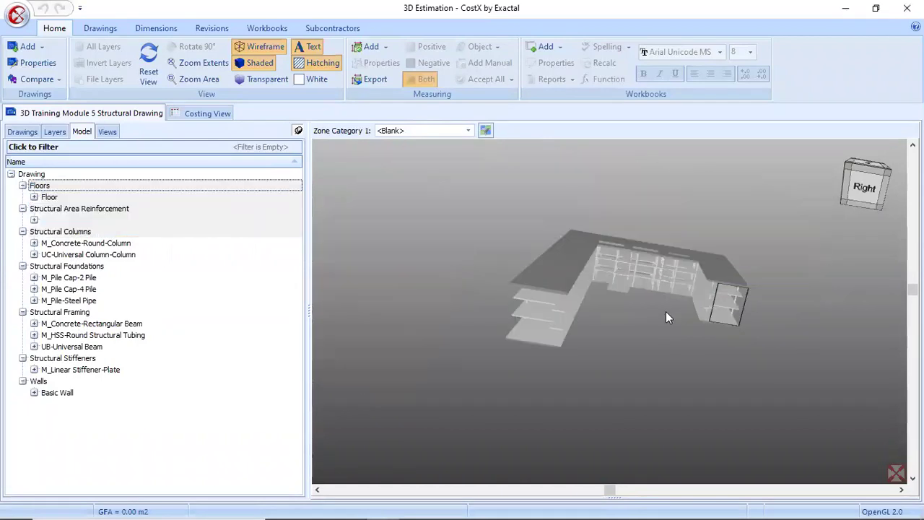
scroll(650, 309, "up", 6)
scroll(632, 306, "down", 3)
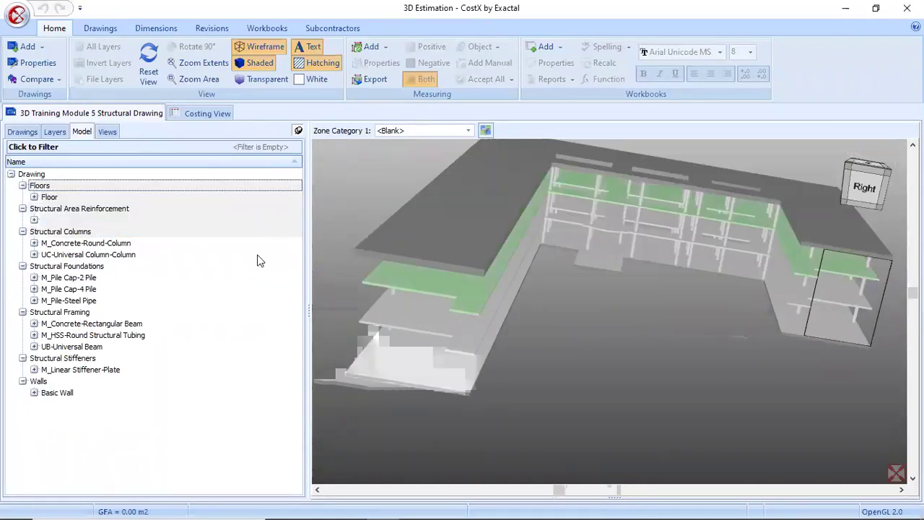
left_click(42, 187)
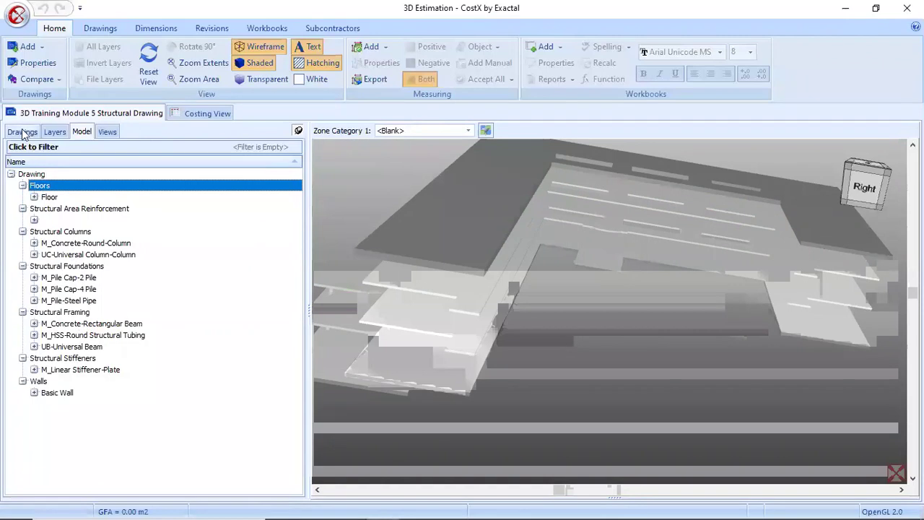
- Show the whole structural model again and examine the object properties of the ground floor slab
left_click(115, 29)
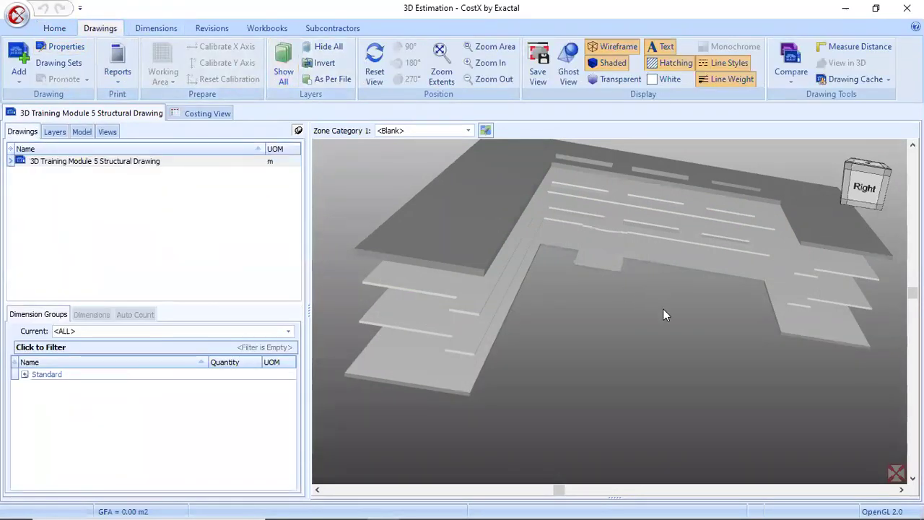
left_click(165, 28)
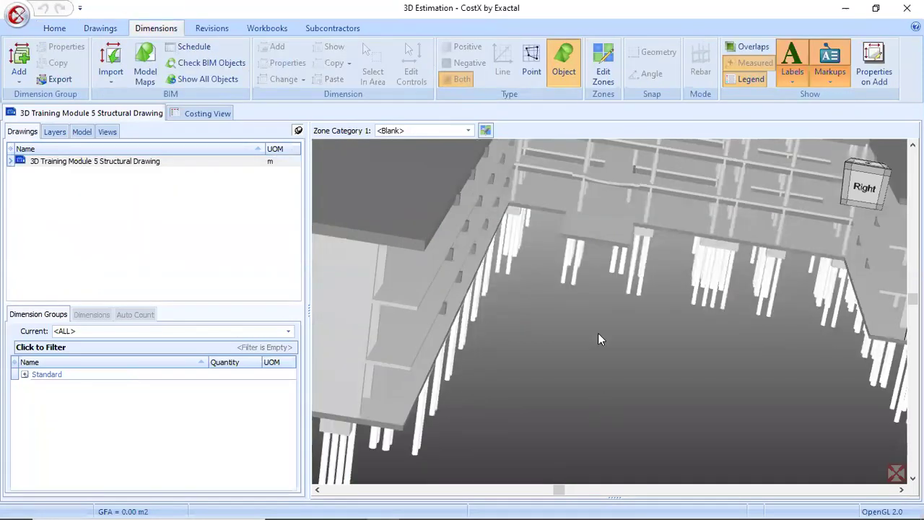
scroll(604, 223, "up", 3)
right_click(604, 223)
left_click(647, 232)
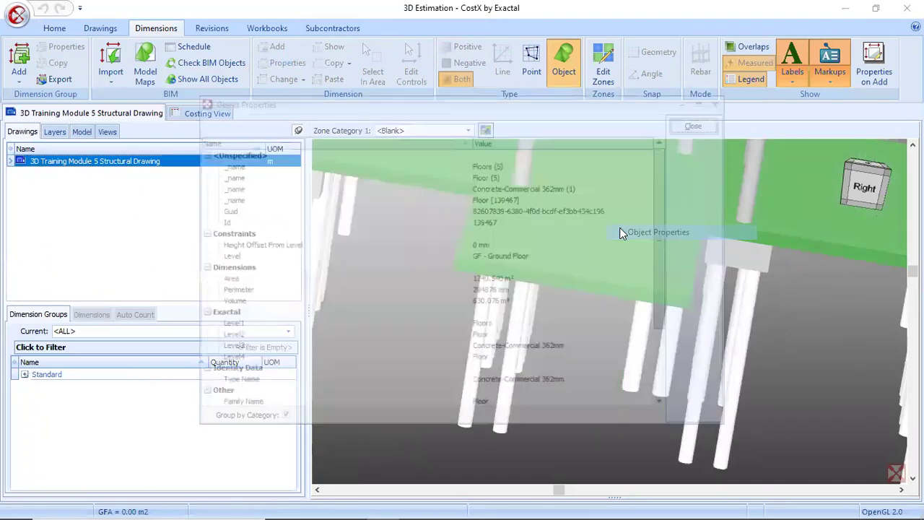
left_click_drag(664, 309, 676, 378)
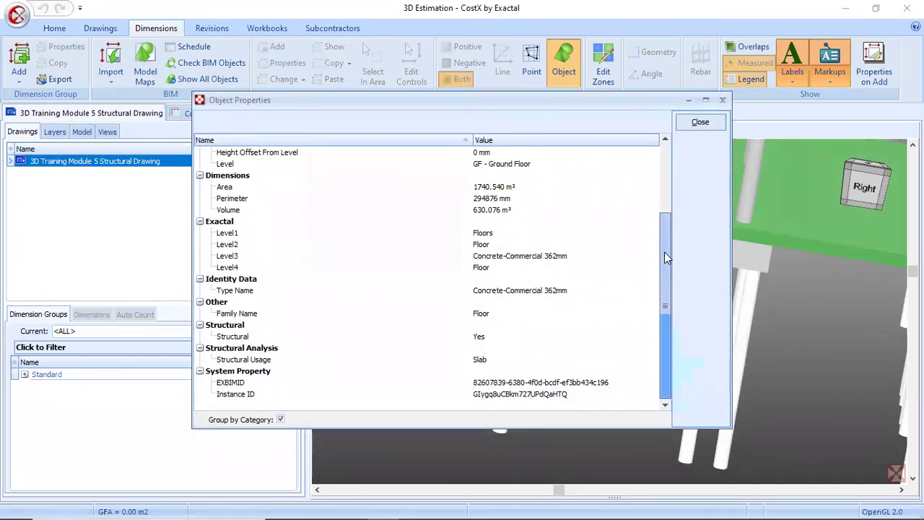
left_click_drag(664, 252, 666, 185)
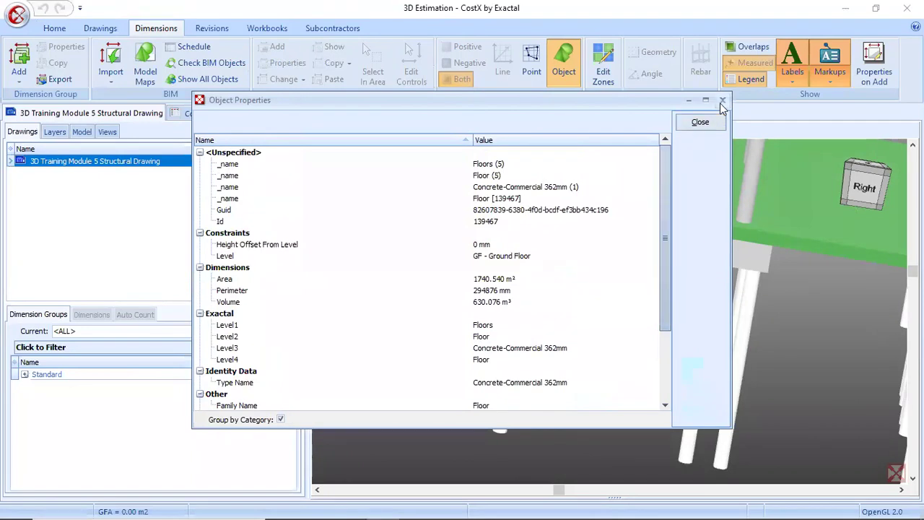
left_click(704, 123)
- Import dimensions from the structural model using the BIM template BIM Import Revit General.xslt
scroll(578, 349, "down", 3)
scroll(650, 294, "down", 3)
scroll(520, 307, "up", 5)
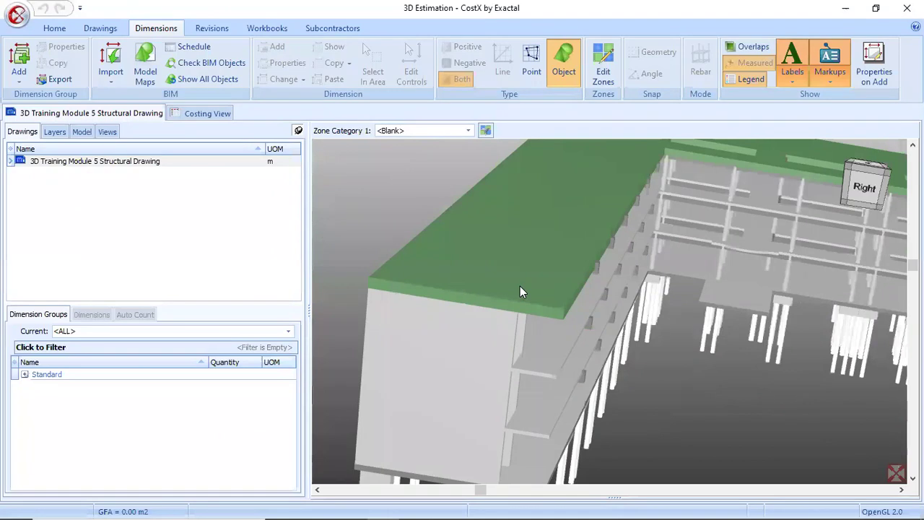
left_click(108, 81)
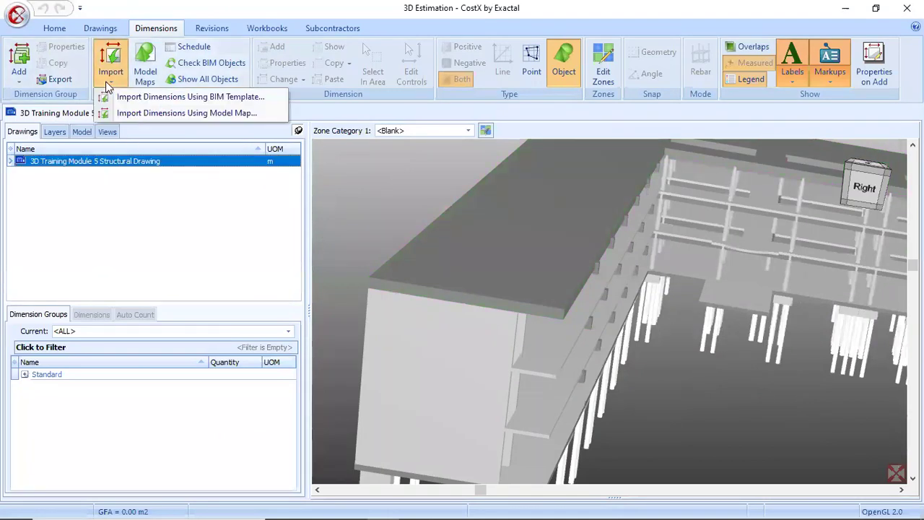
left_click(148, 101)
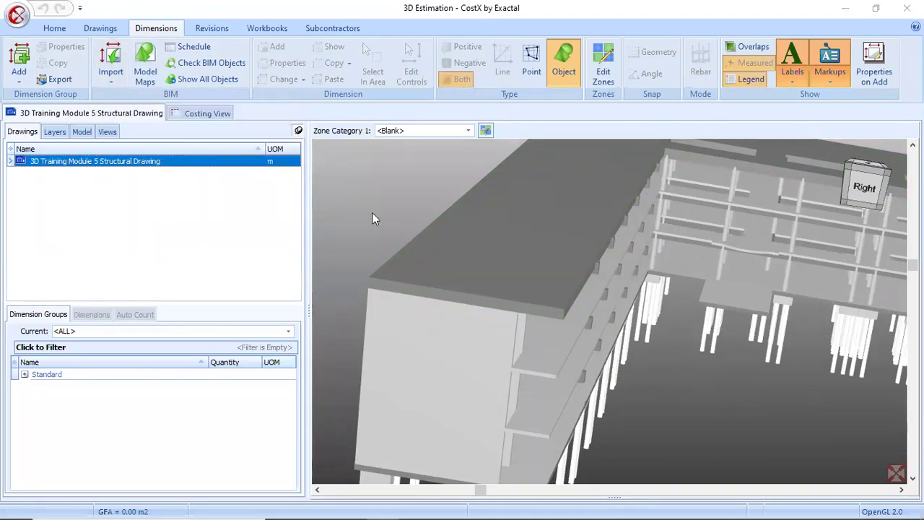
left_click(385, 309)
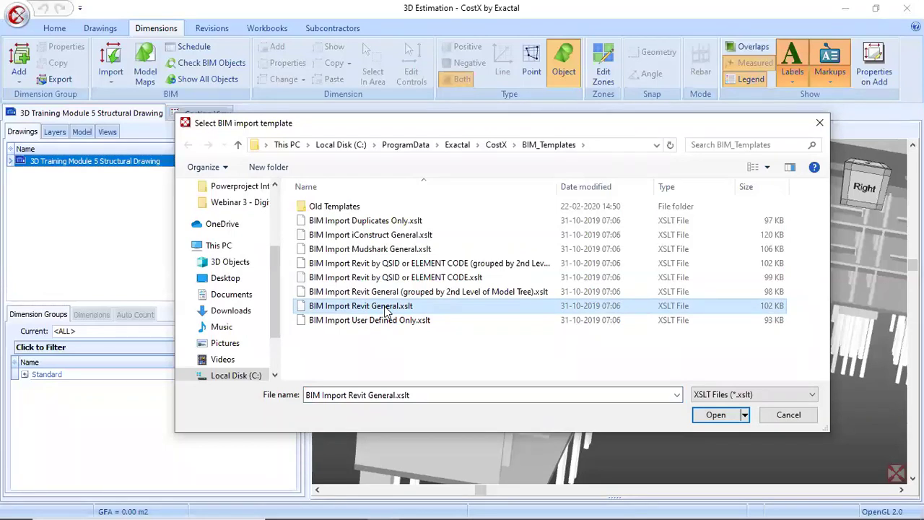
left_click(712, 418)
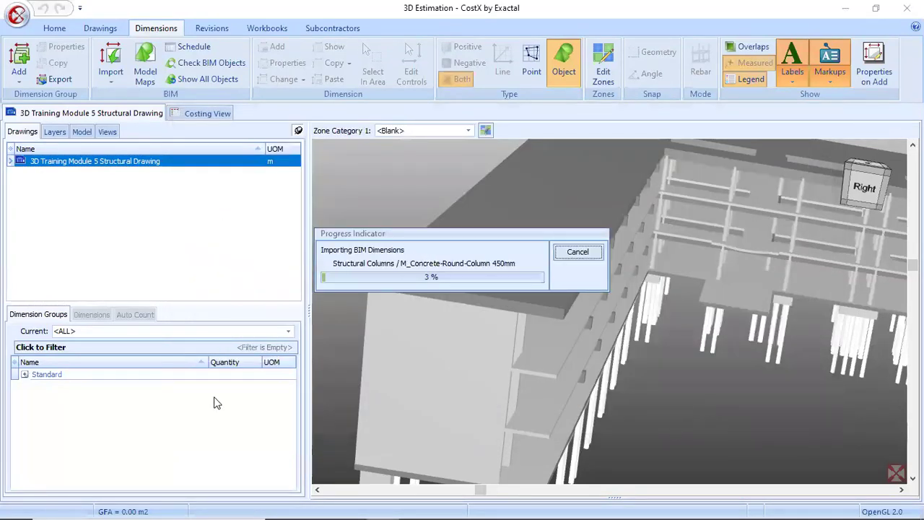
mouse_move(518, 504)
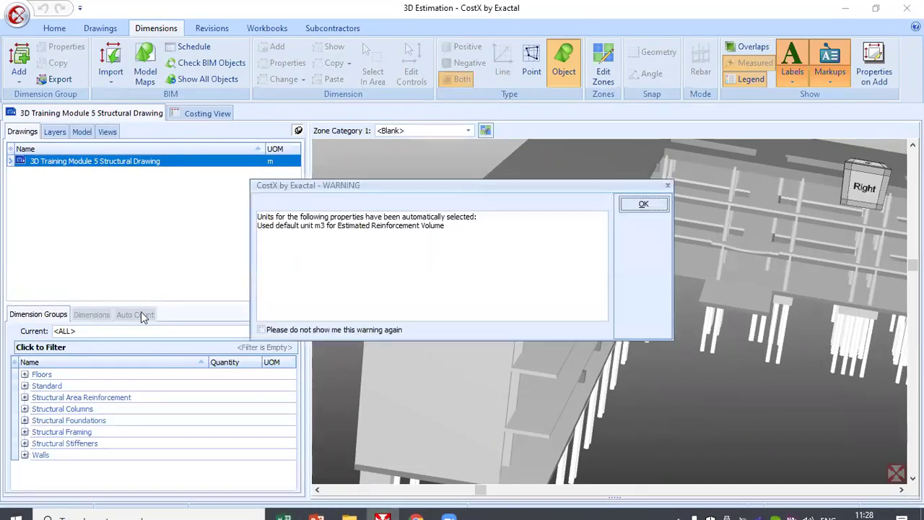
- Dismiss the automatic units warning and delete the Standard dimension group folder
left_click(643, 204)
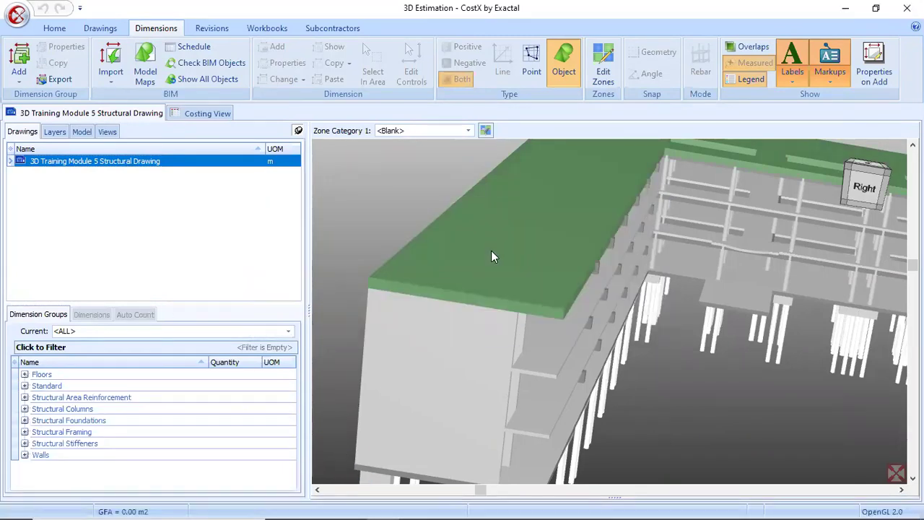
left_click_drag(194, 307, 193, 230)
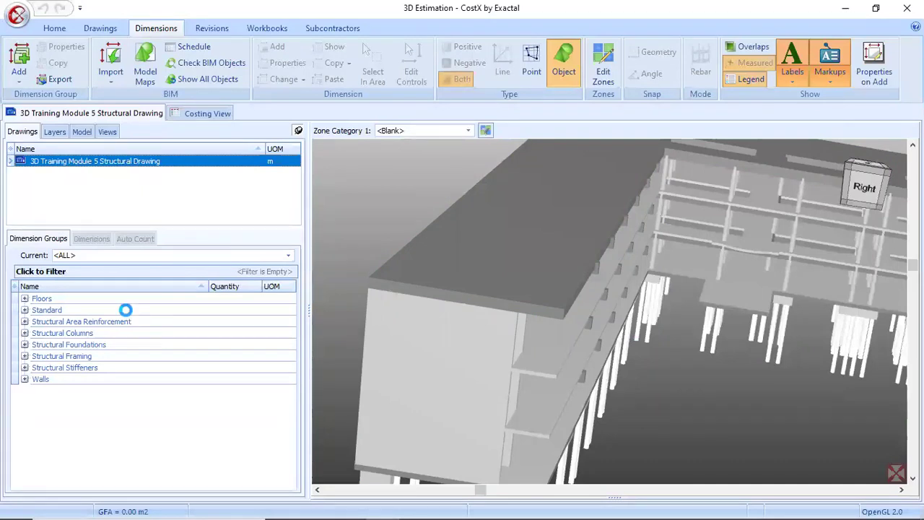
right_click(125, 309)
left_click(159, 335)
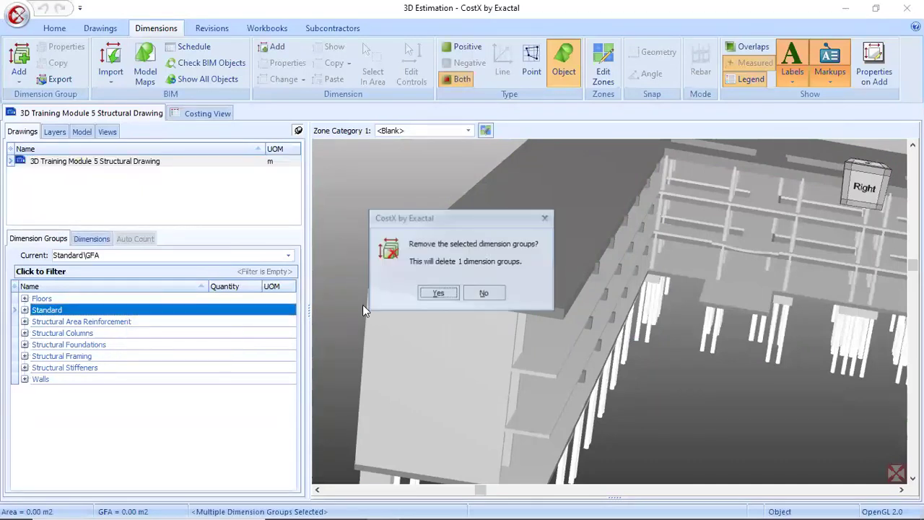
left_click(438, 294)
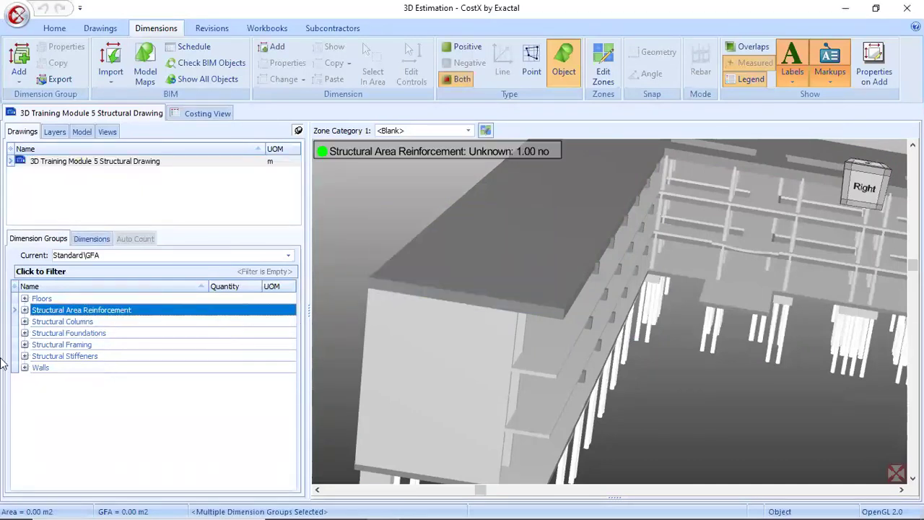
- Expand the Structural Columns, Foundations, Framing and Stiffeners folders to review their imported dimension groups and quantities
left_click(24, 322)
left_click(24, 367)
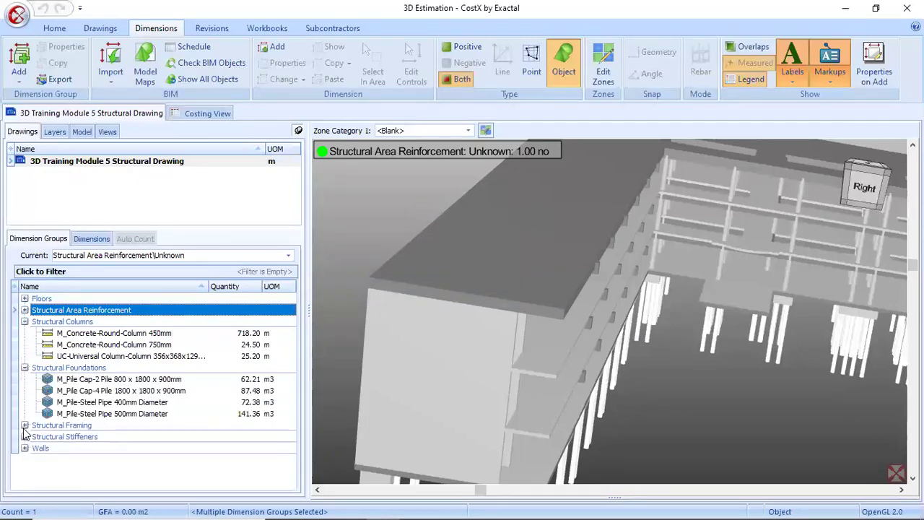
left_click(25, 425)
scroll(25, 432, "down", 1)
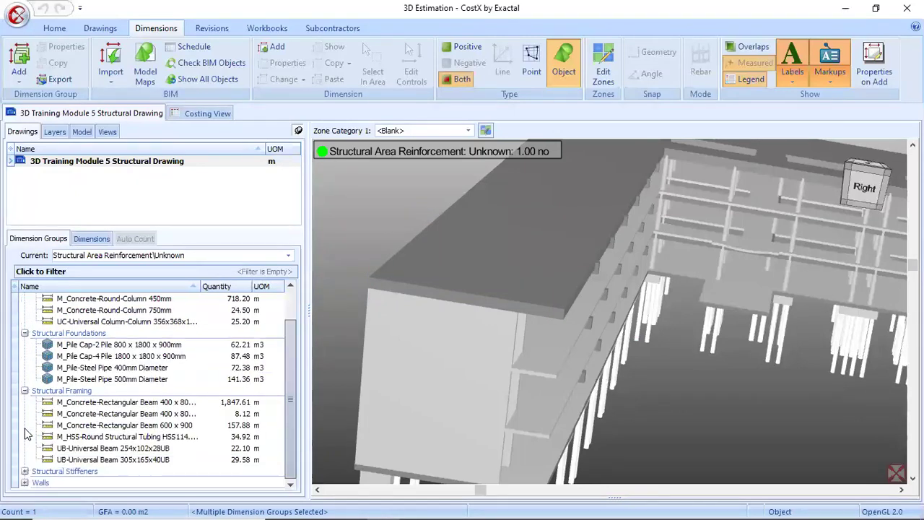
left_click(24, 472)
scroll(78, 375, "down", 1)
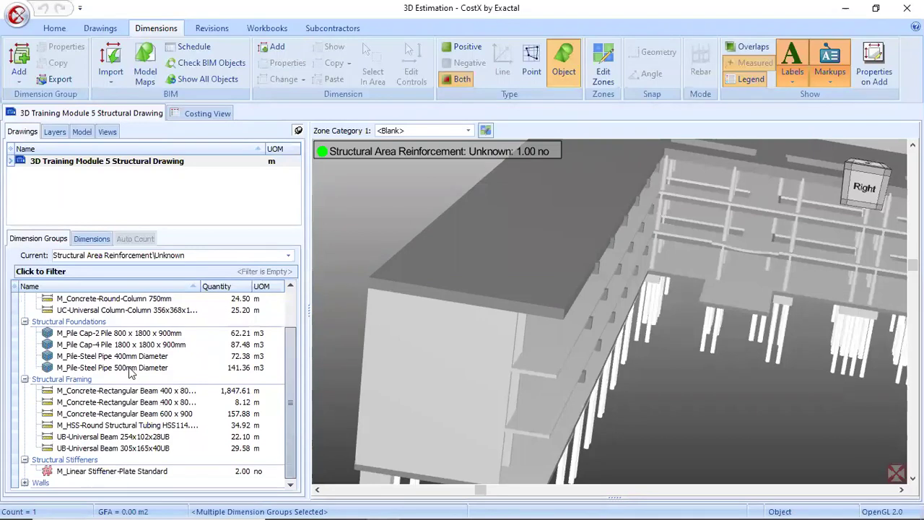
scroll(105, 407, "up", 1)
- Show the M_Pile Cap-2 Pile 800 x 1800 x 900mm dimension group in the 3D model and inspect its measured pile caps
left_click(98, 369)
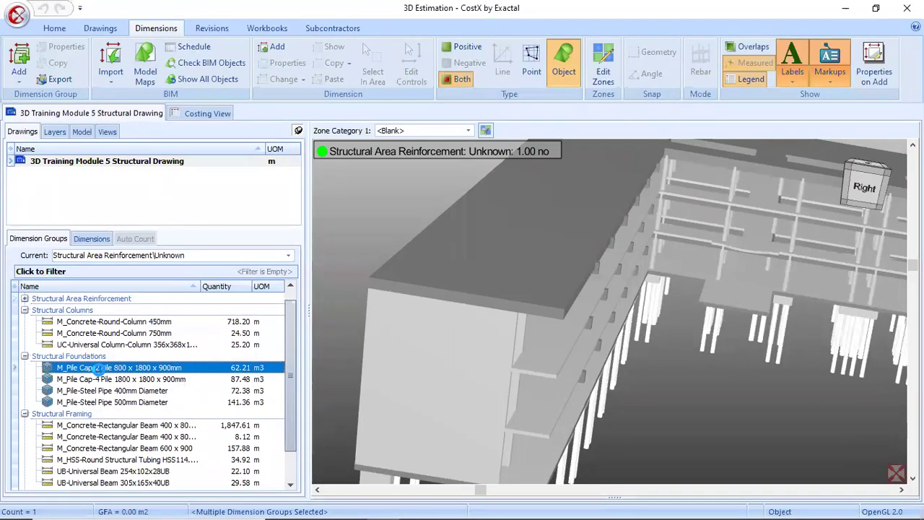
scroll(596, 312, "down", 2)
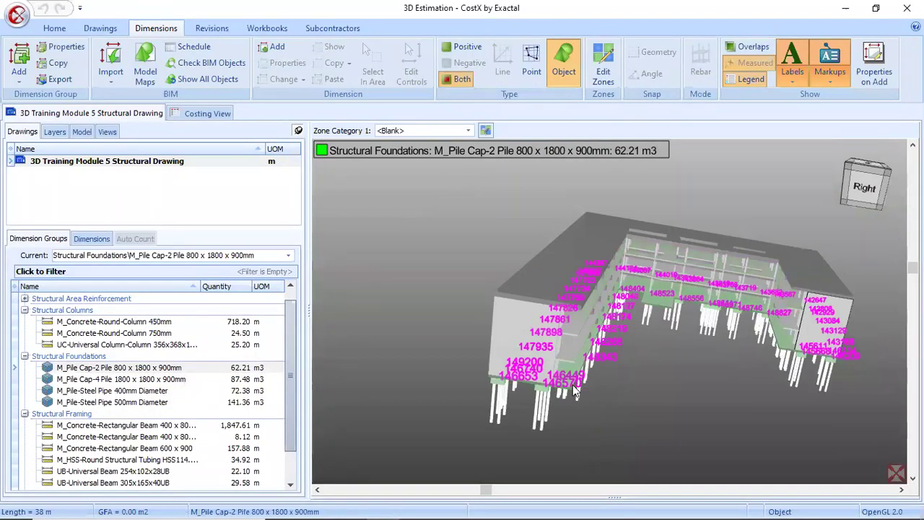
scroll(487, 371, "up", 1)
scroll(488, 373, "up", 2)
left_click(232, 371)
scroll(603, 348, "down", 2)
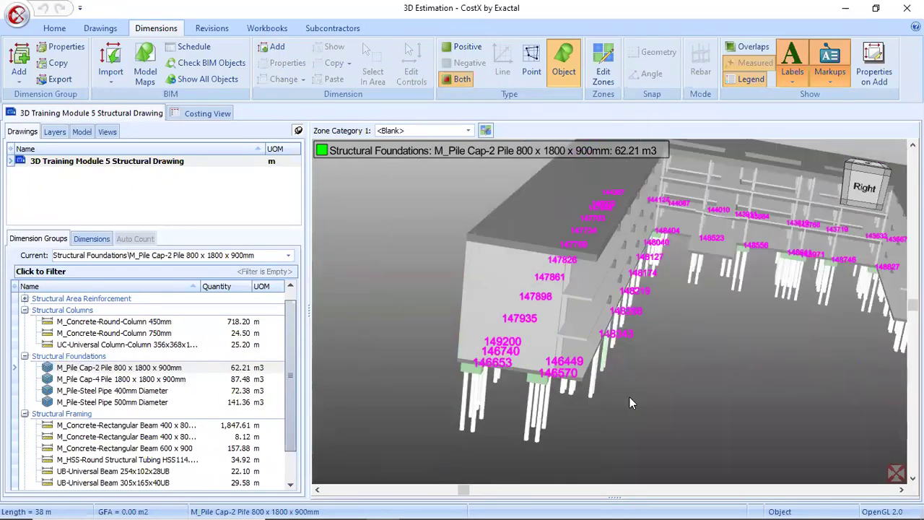
scroll(599, 394, "up", 4)
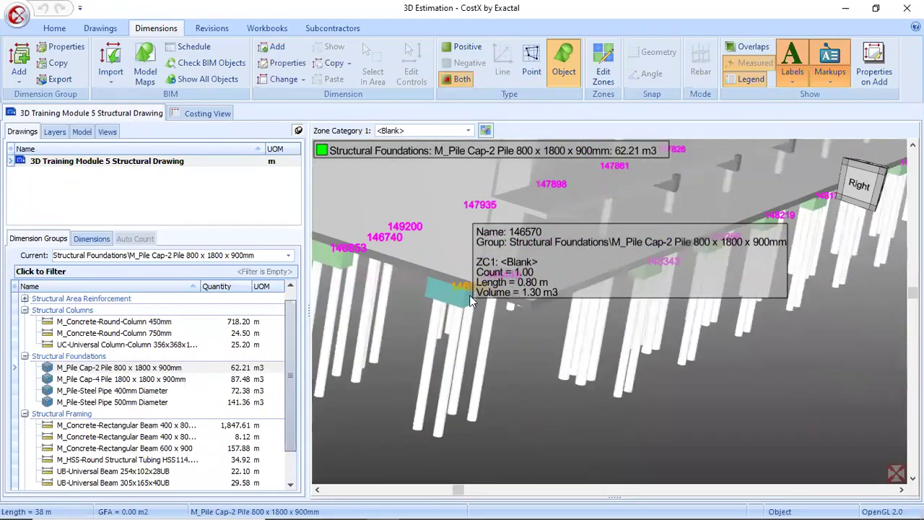
left_click(214, 371)
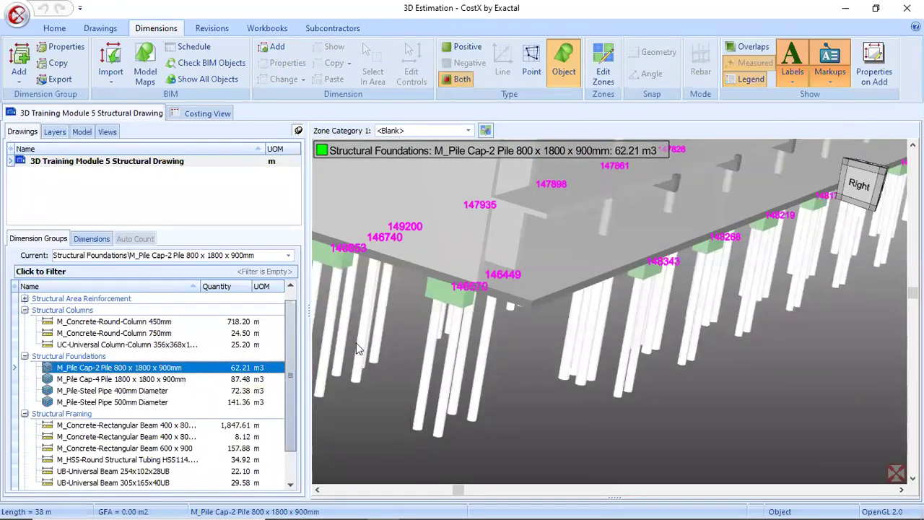
scroll(665, 288, "down", 3)
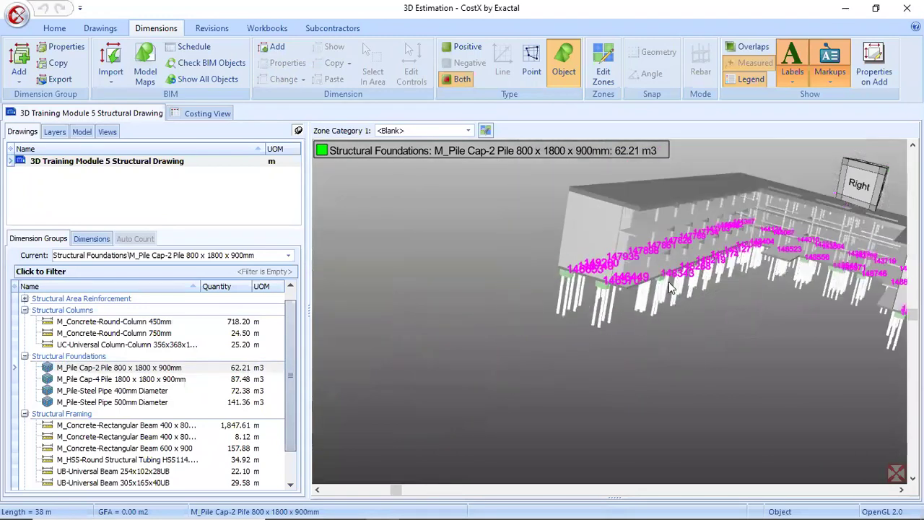
scroll(888, 267, "up", 4)
scroll(888, 267, "up", 2)
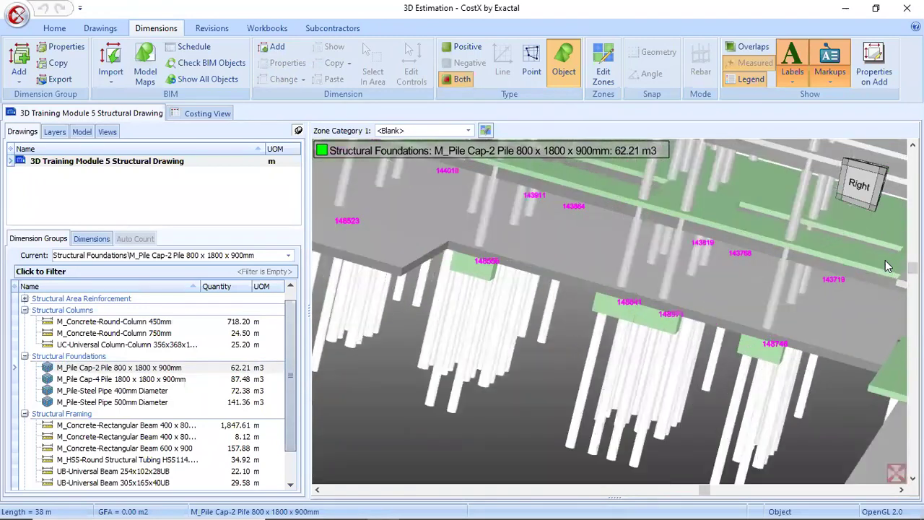
scroll(486, 351, "down", 4)
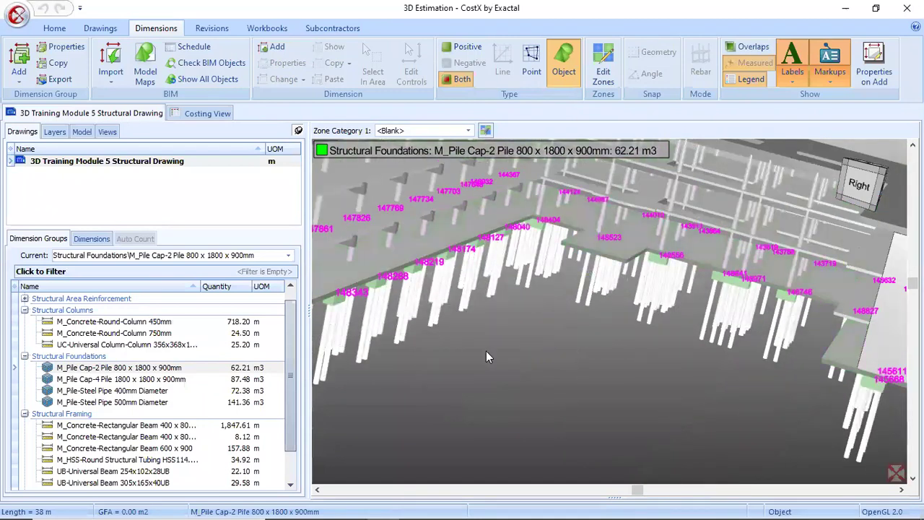
left_click(120, 368)
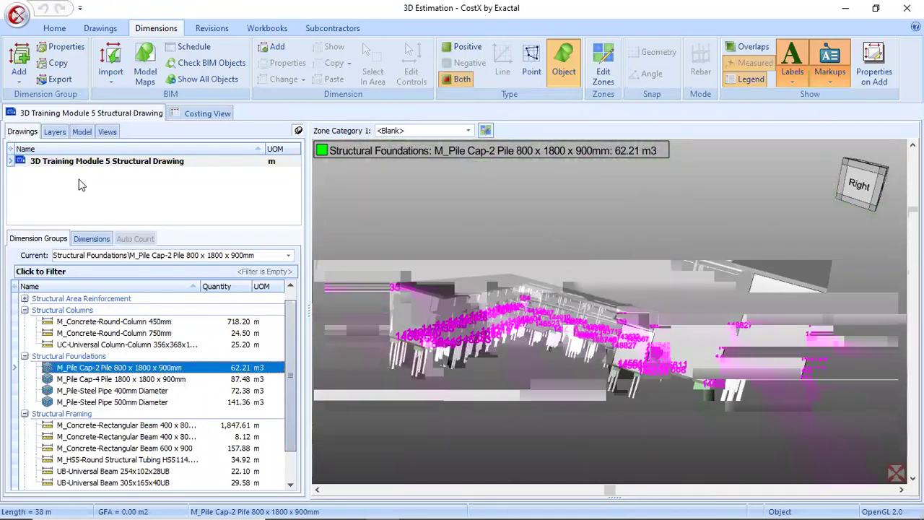
left_click(290, 287)
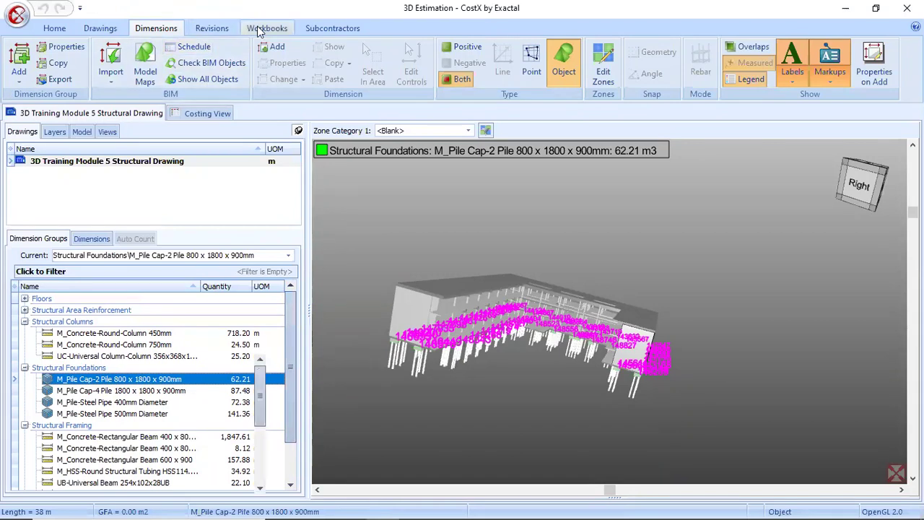
- Generate the workbook Estimate 1 from the dimension groups, broken down by dimension group folder
left_click(267, 28)
left_click(19, 75)
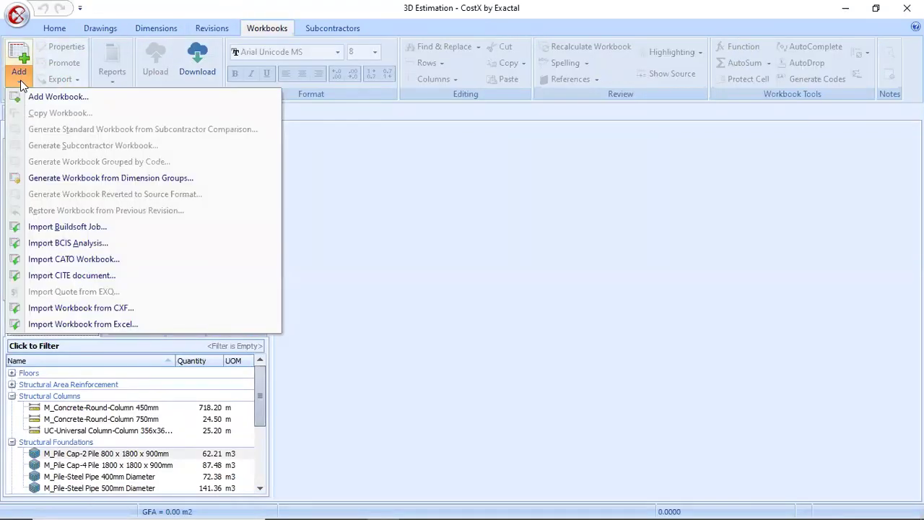
left_click(196, 180)
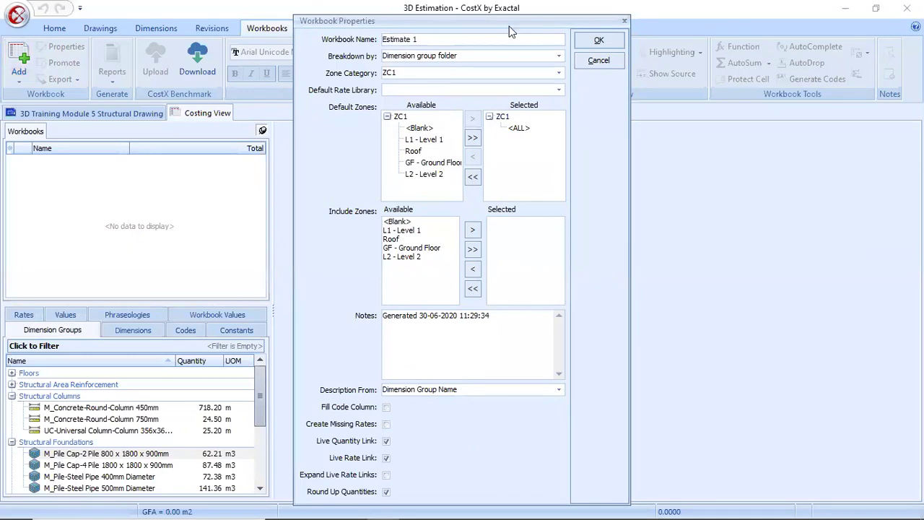
left_click(586, 40)
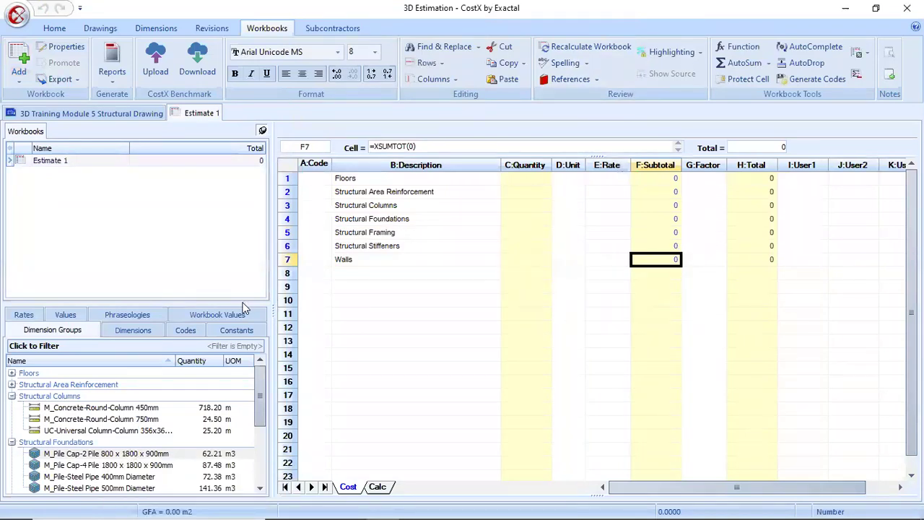
- Review the Structural Columns sub-sheet of Estimate 1 and return to the main cost sheet
left_click_drag(242, 303, 243, 221)
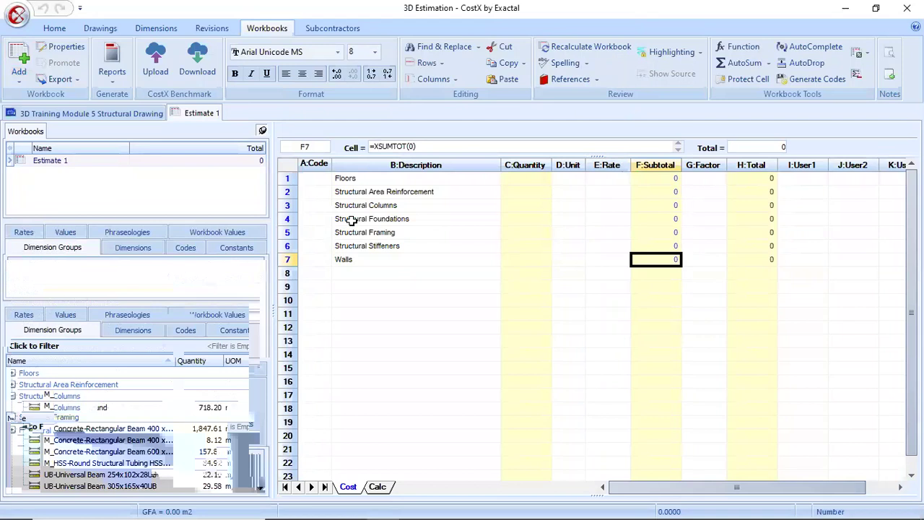
left_click(399, 219)
double_click(665, 205)
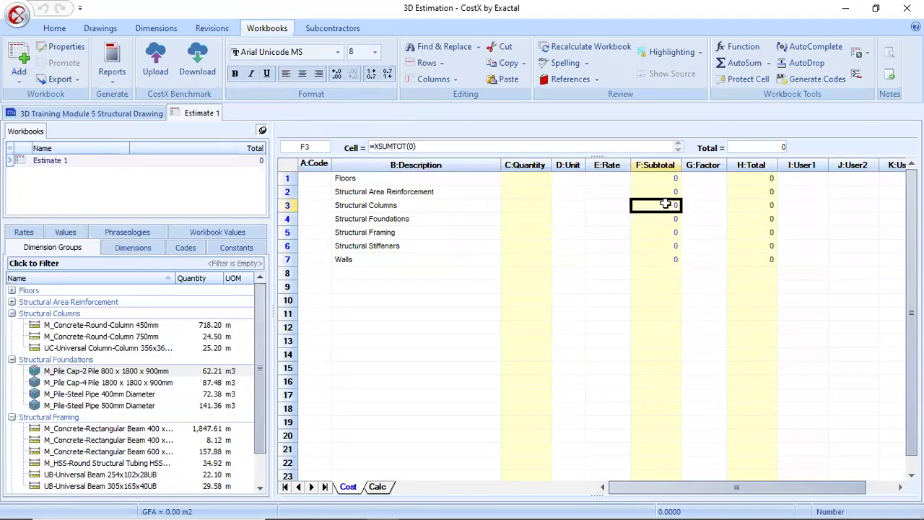
left_click(286, 178)
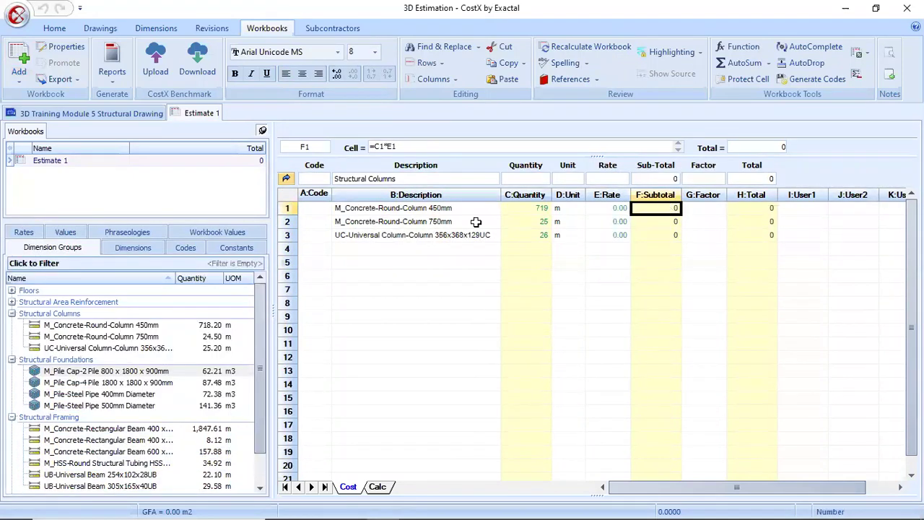
- Examine the linked quantities of the floor items in the Floors sub-sheet and return to the main cost sheet
double_click(659, 180)
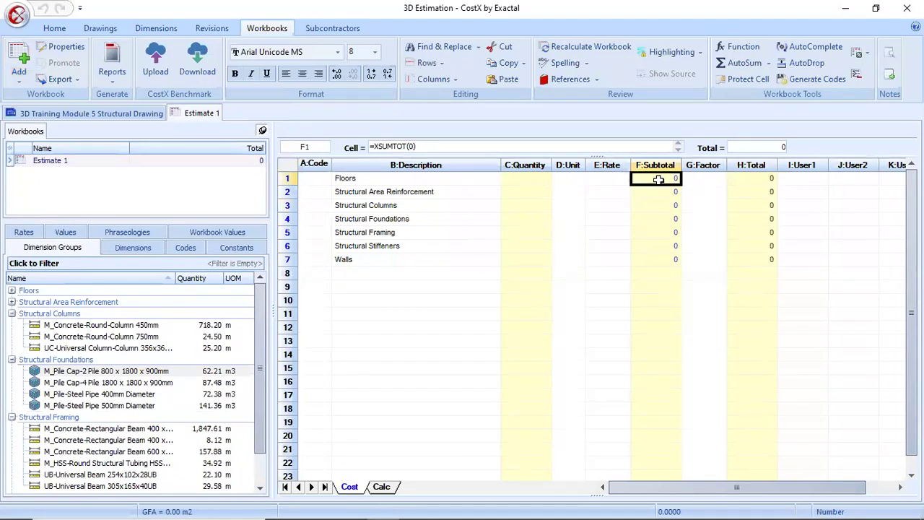
left_click(525, 210)
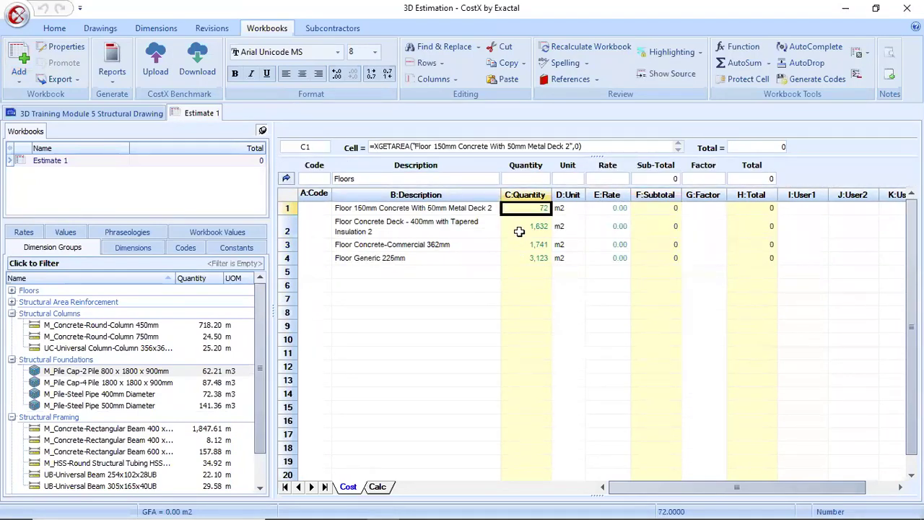
left_click(525, 245)
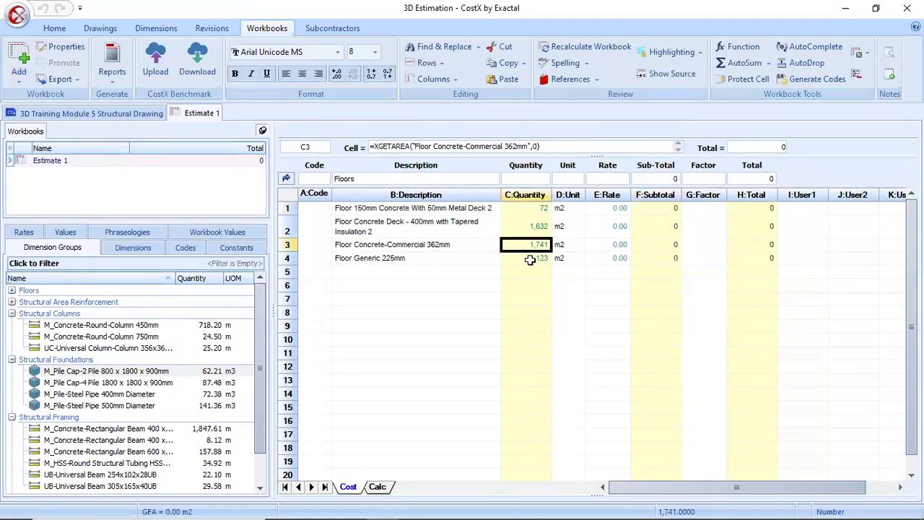
left_click(286, 178)
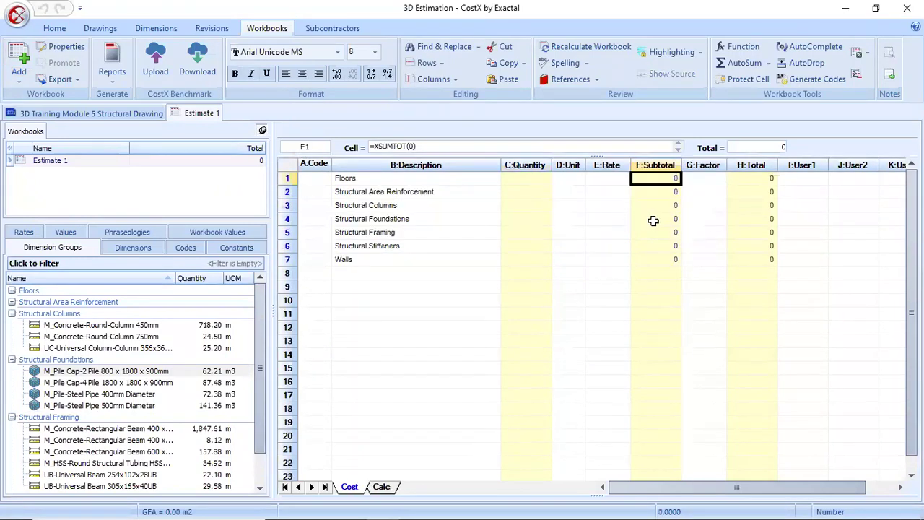
- Clear the four rates in the Structural Foundations sub-sheet and apply the Ultratech-Rate item VMI12 RMC M25 to the M_Pile Cap-2 Pile row
double_click(649, 219)
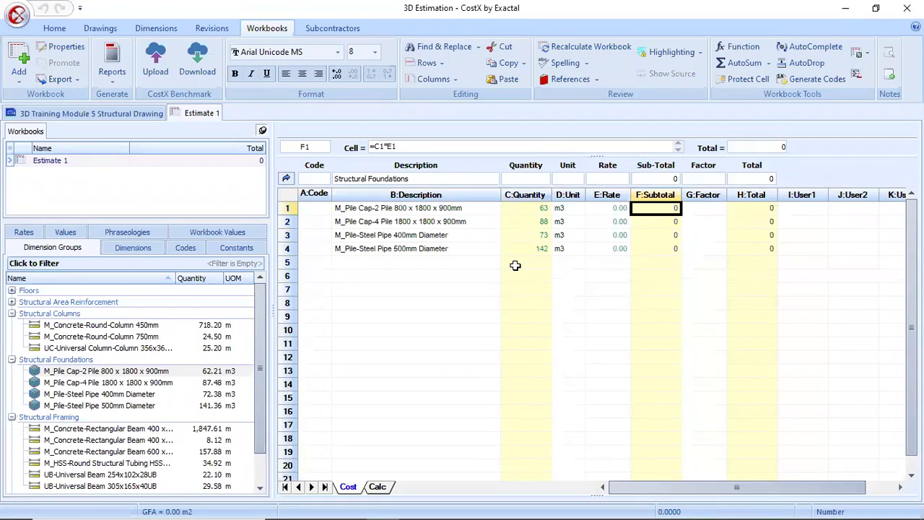
left_click_drag(610, 208, 620, 243)
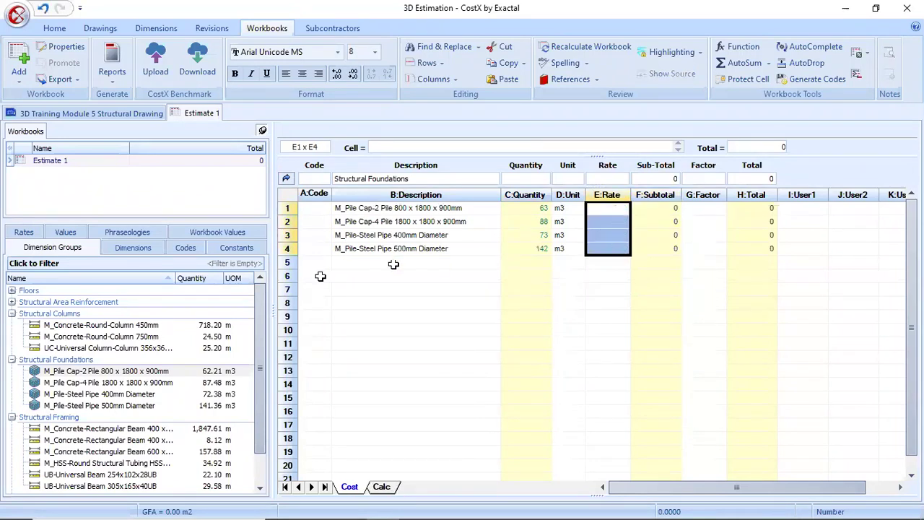
left_click(24, 232)
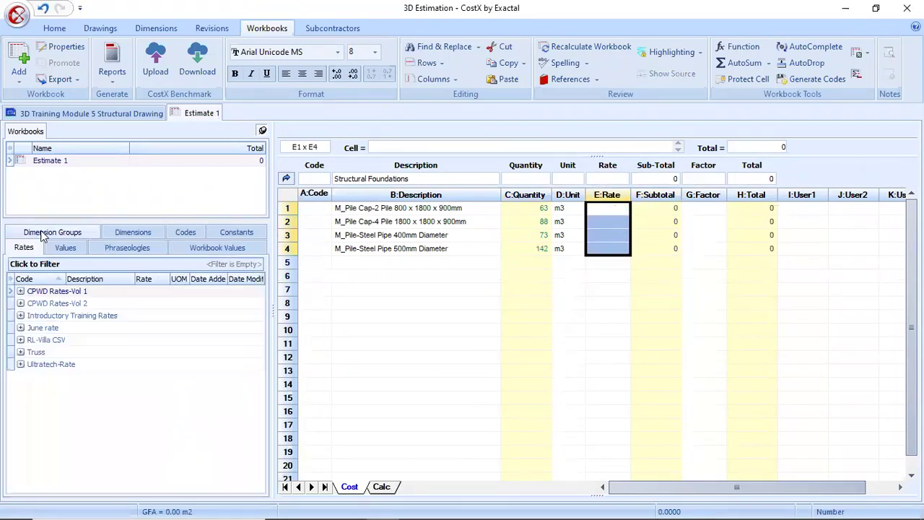
left_click(20, 364)
left_click(32, 388)
scroll(64, 388, "down", 7)
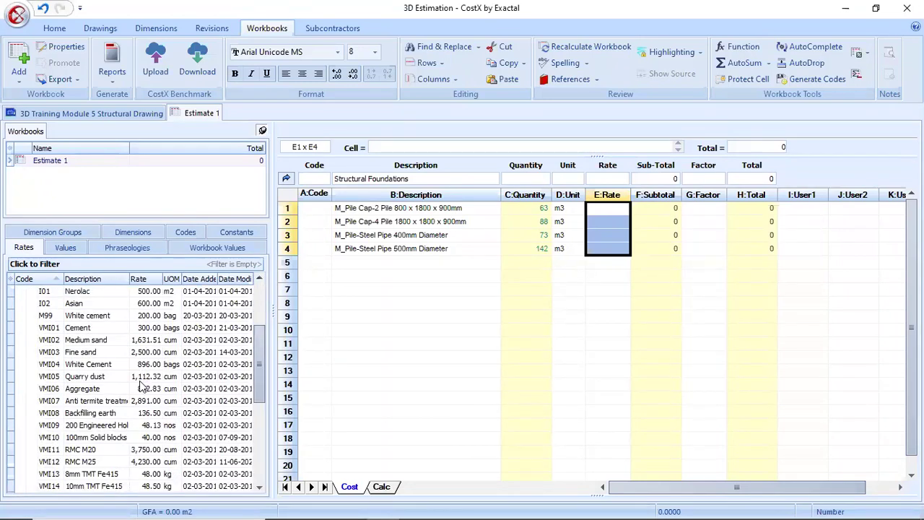
left_click(142, 319)
left_click_drag(142, 319, 610, 208)
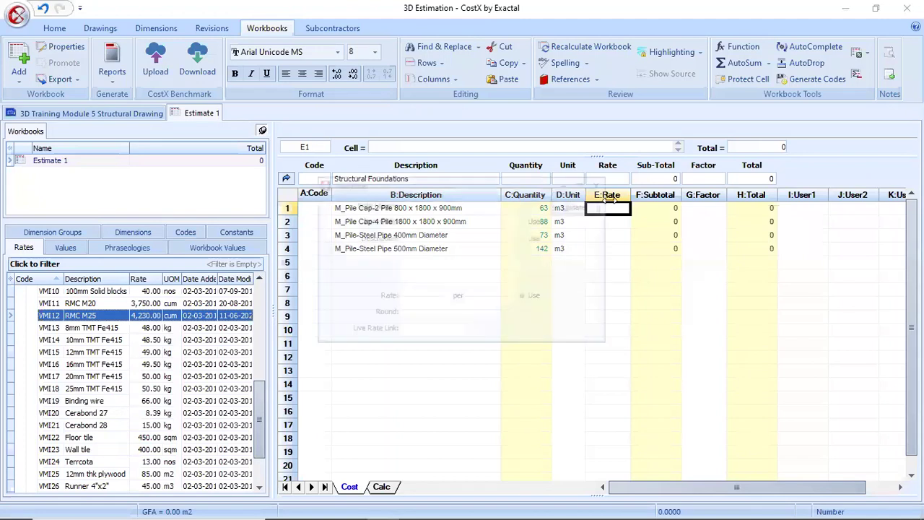
left_click(581, 206)
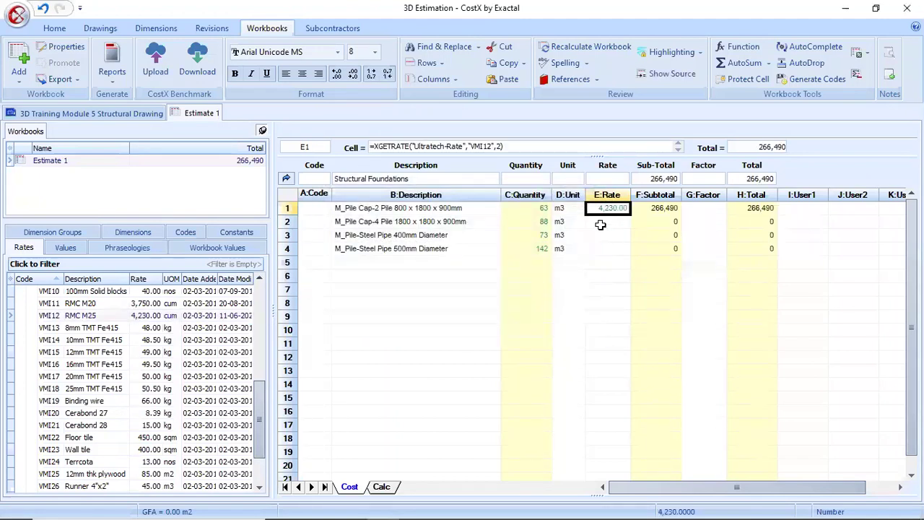
- Fill the RMC M25 rate down to the other three Structural Foundations items
left_click(601, 244, "shift")
key("ctrl+d")
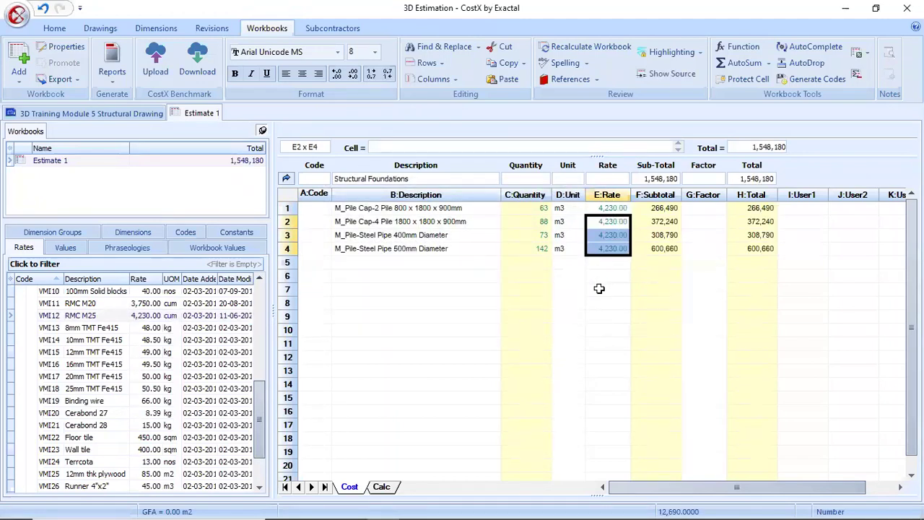
left_click(599, 287)
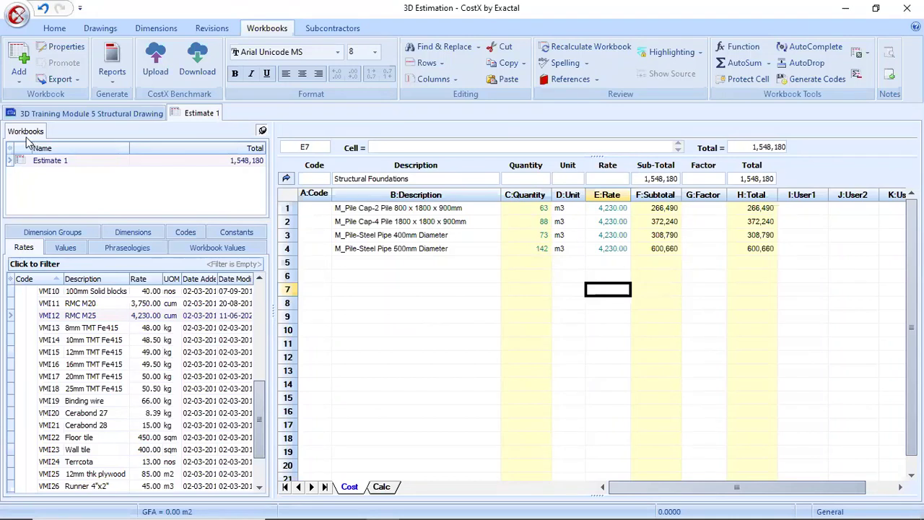
- Return to the 3D Training Module 5 Structural Drawing and add a building revision named Rev 1
left_click(85, 115)
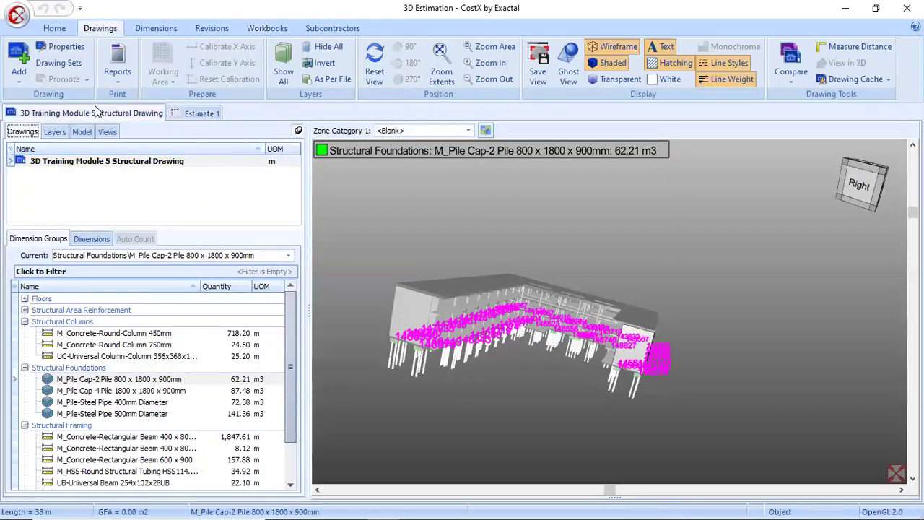
left_click(214, 30)
left_click(23, 52)
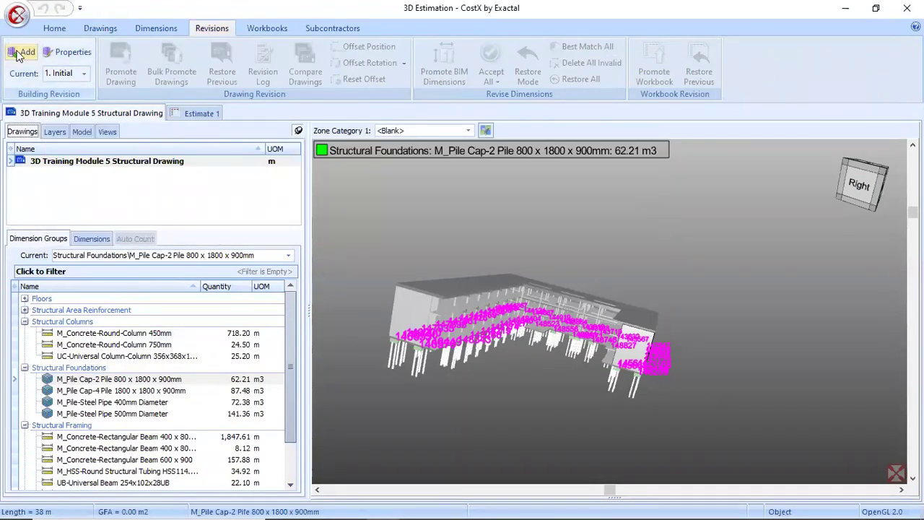
type("Rev 1")
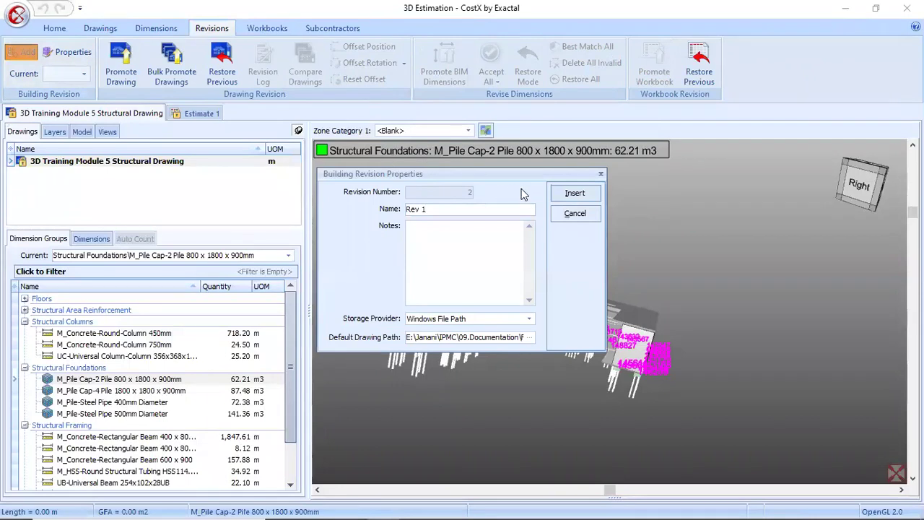
left_click(574, 194)
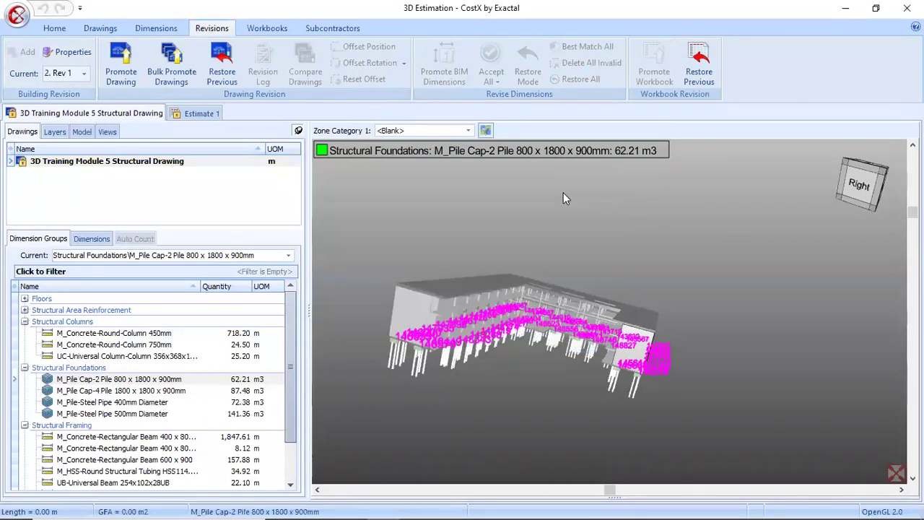
- Promote the drawing to 3D Training Module 6 Revised Structural Drawing.dwf from the CostX 6.6 BIM and 3D Measurement folder, keeping its default drawing properties
left_click(120, 66)
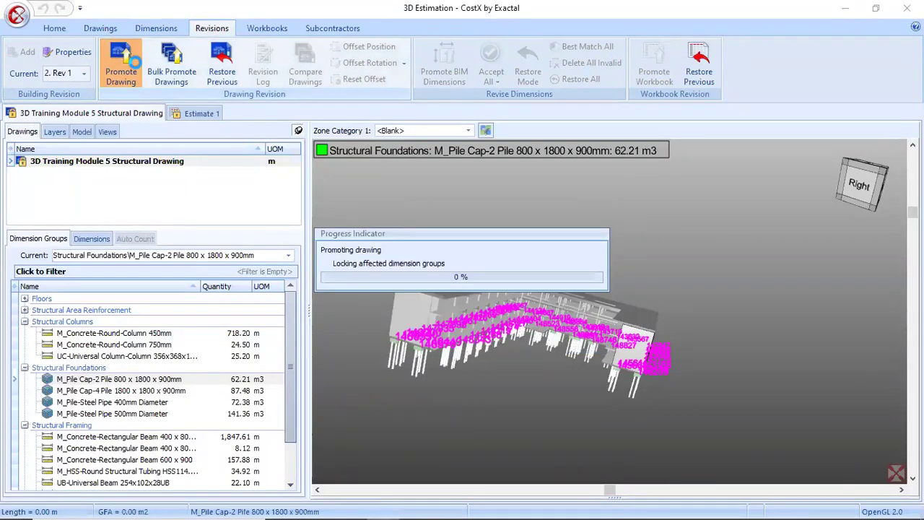
left_click(741, 235)
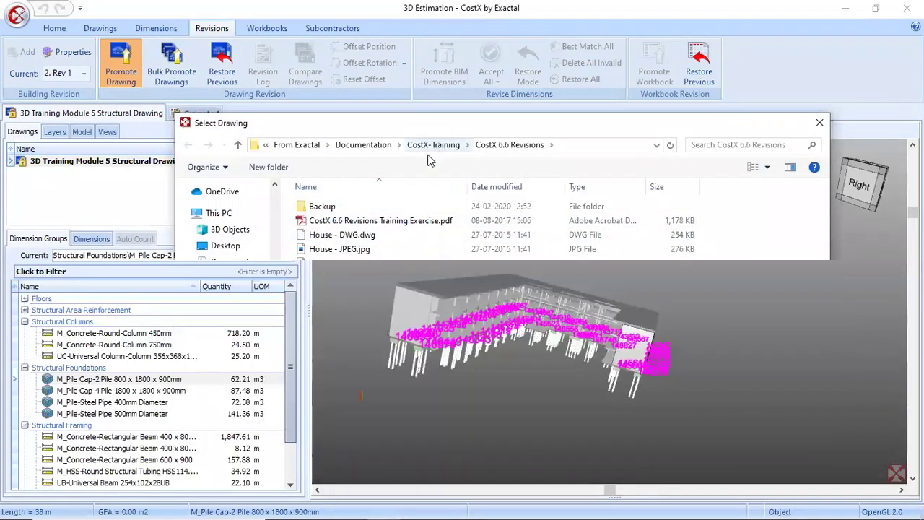
left_click(455, 145)
double_click(375, 207)
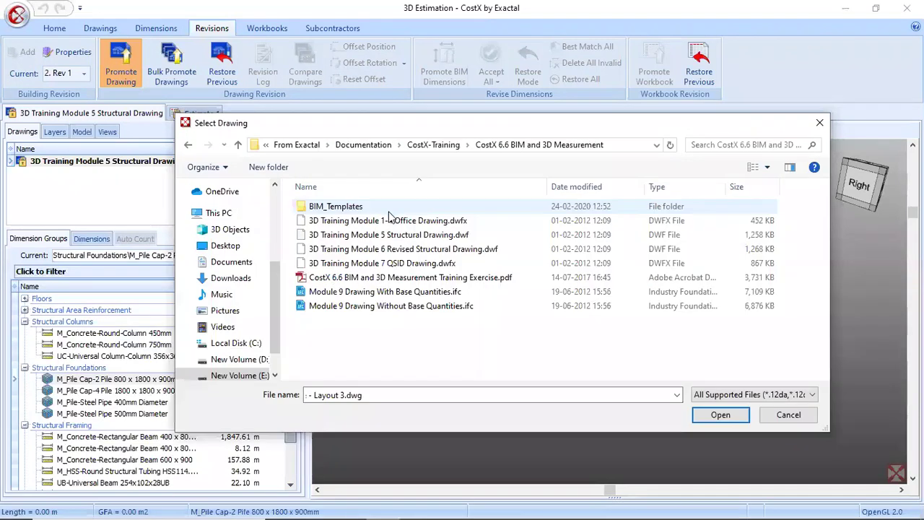
left_click(396, 249)
left_click(716, 415)
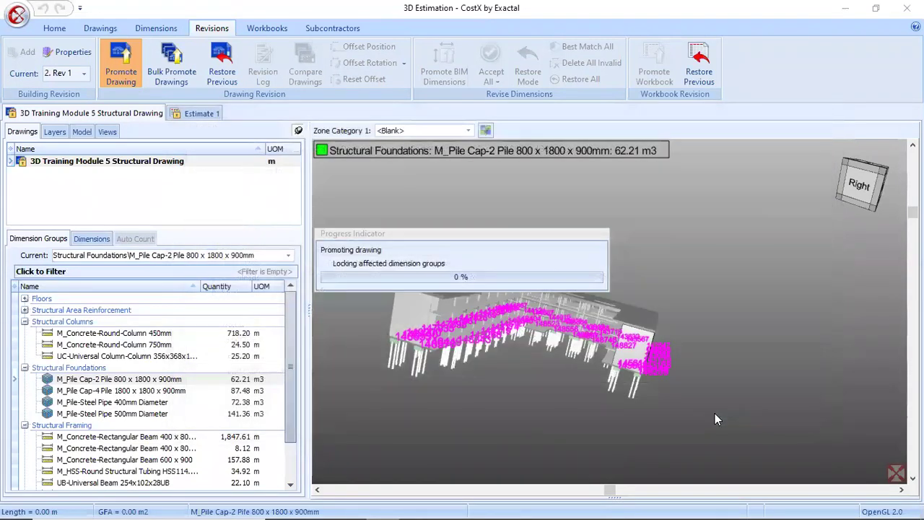
left_click(592, 182)
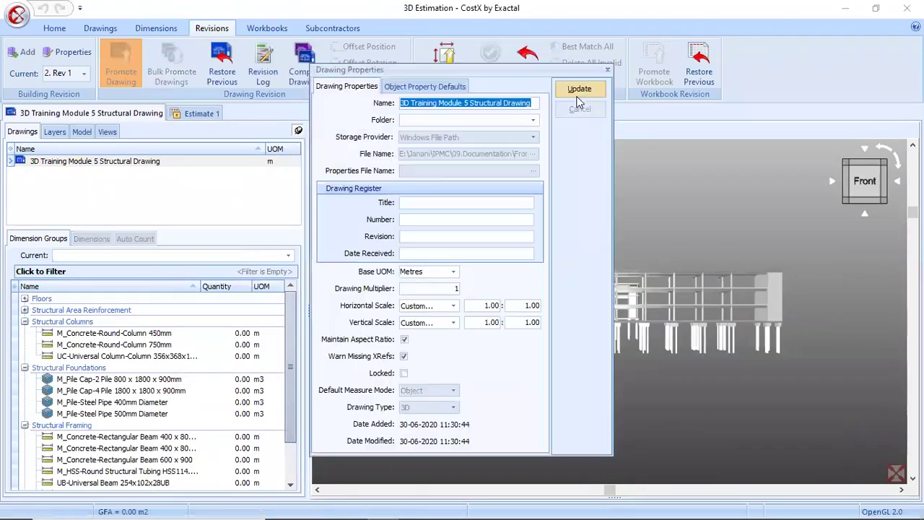
left_click(581, 93)
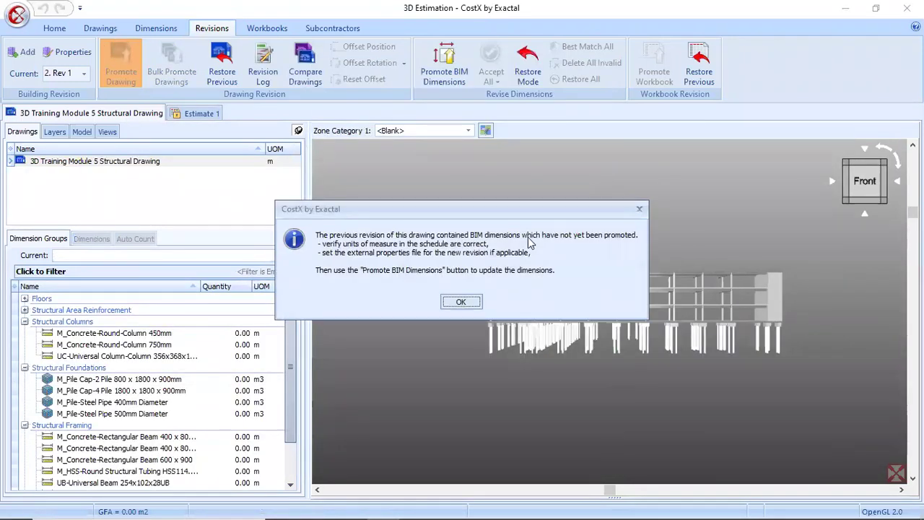
left_click(460, 301)
- Inspect the revised structural model and compare it with Revision 1 using the Match Objects method
left_click_drag(735, 313, 449, 319)
scroll(504, 331, "up", 2)
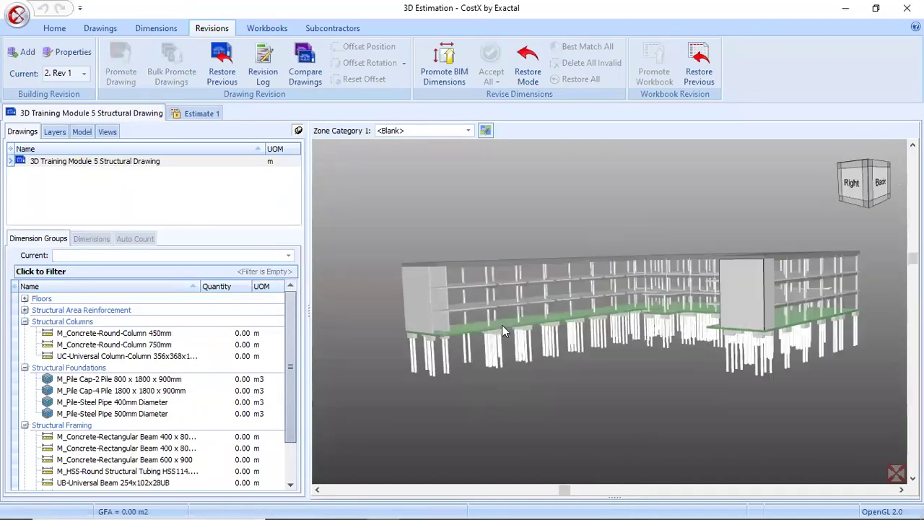
left_click_drag(758, 315, 723, 257)
scroll(722, 260, "up", 2)
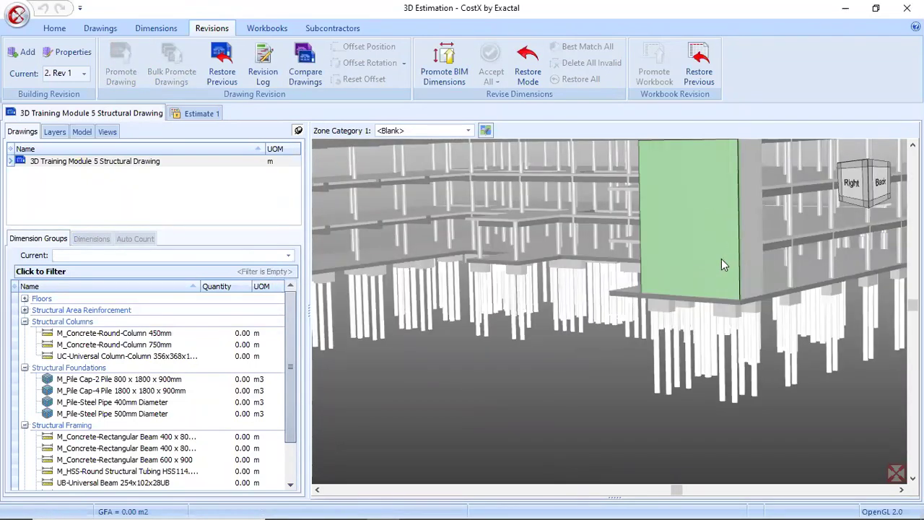
scroll(708, 265, "down", 1)
scroll(672, 271, "down", 3)
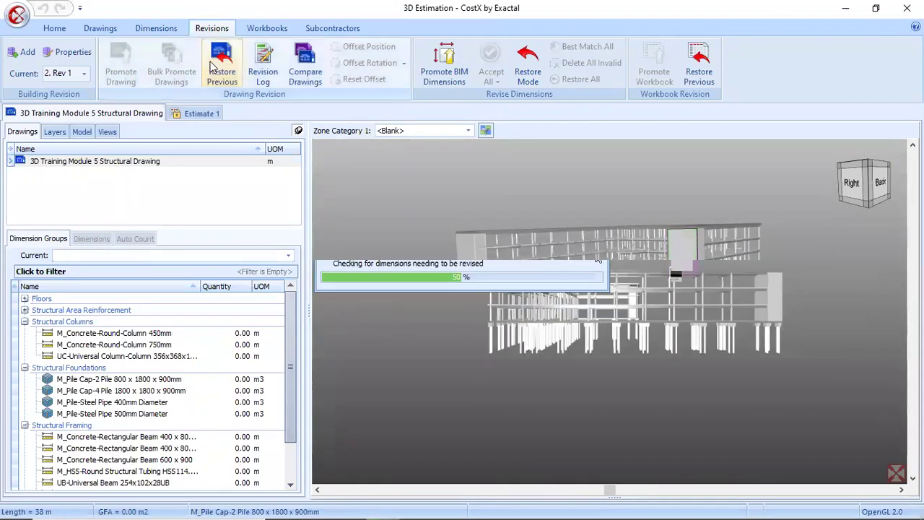
left_click(307, 77)
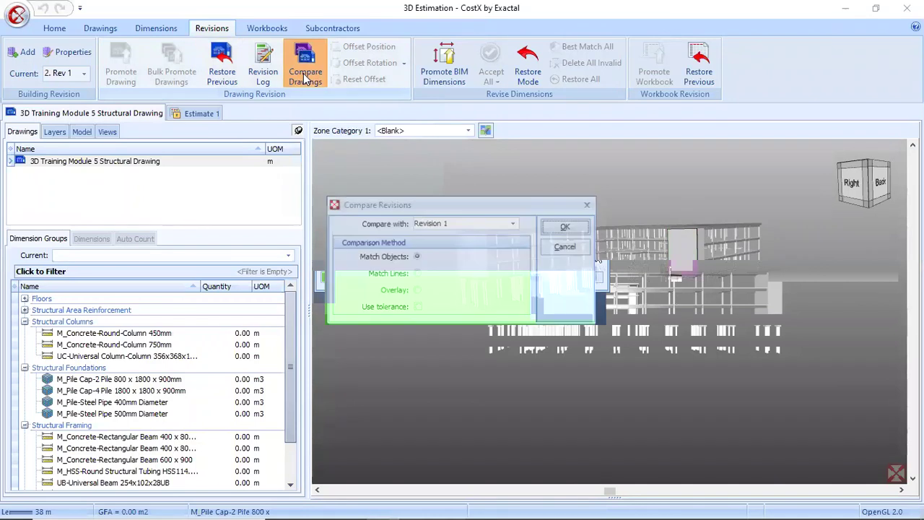
left_click(560, 228)
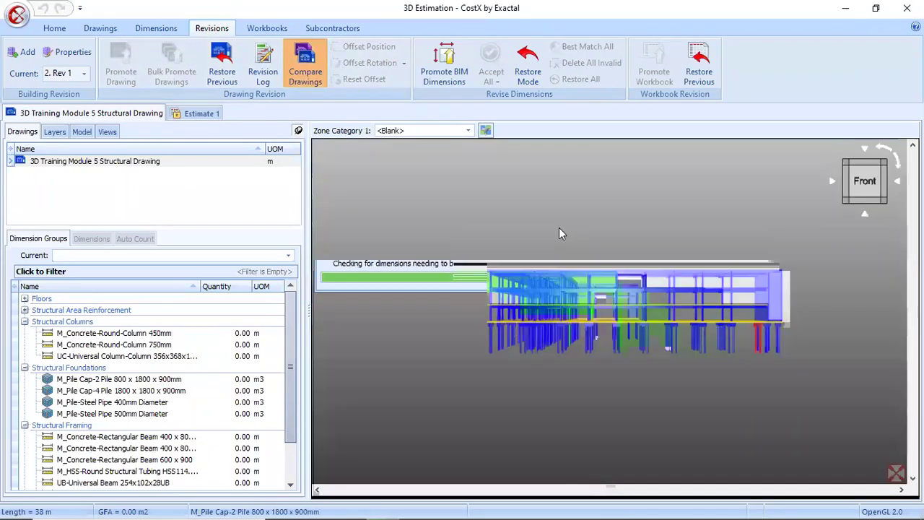
- Examine the green-coloured columns, beam, pile caps and piles at the building's inner corner in the revision comparison
left_click_drag(708, 328, 532, 352)
scroll(534, 357, "up", 6)
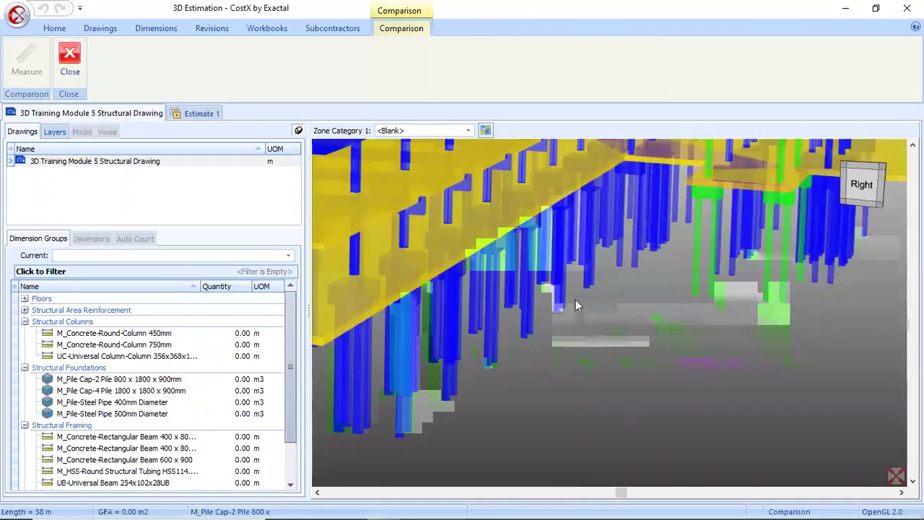
scroll(575, 305, "down", 3)
left_click_drag(507, 287, 691, 283)
scroll(828, 258, "up", 5)
scroll(828, 258, "down", 5)
left_click_drag(804, 354, 690, 326)
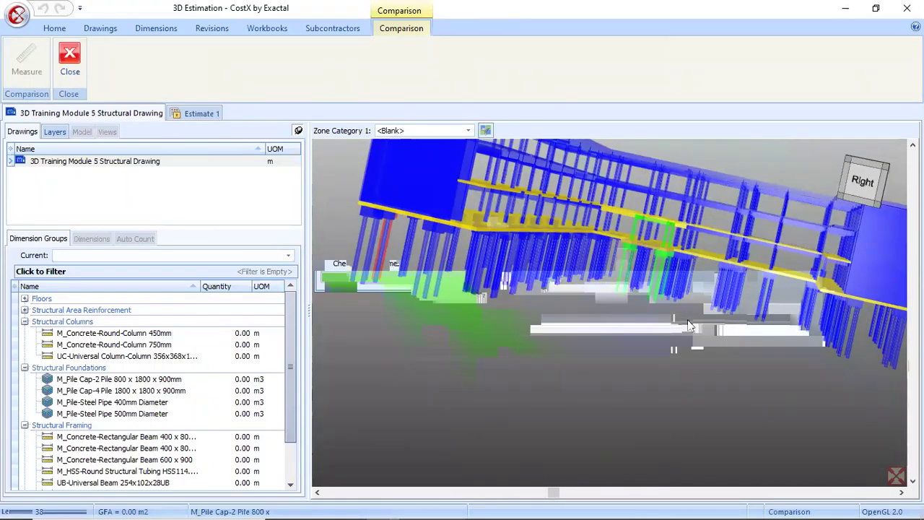
scroll(670, 244, "up", 5)
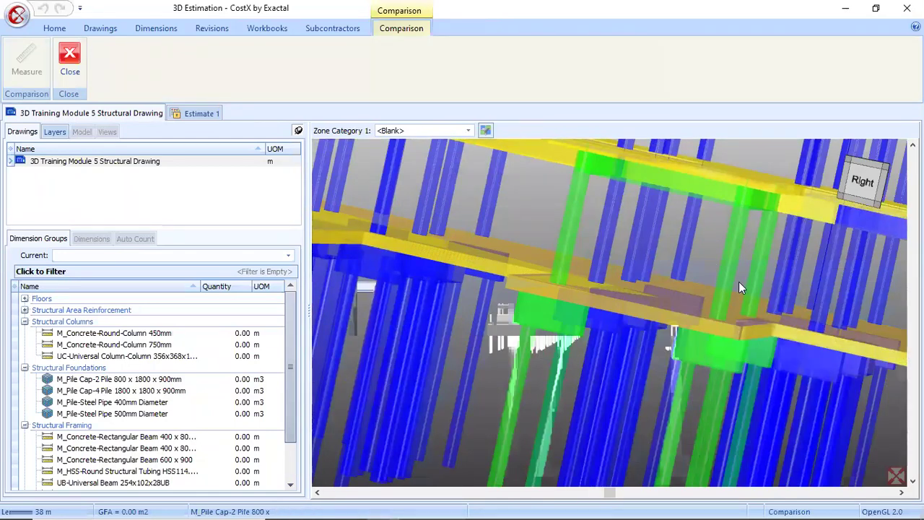
scroll(737, 280, "down", 2)
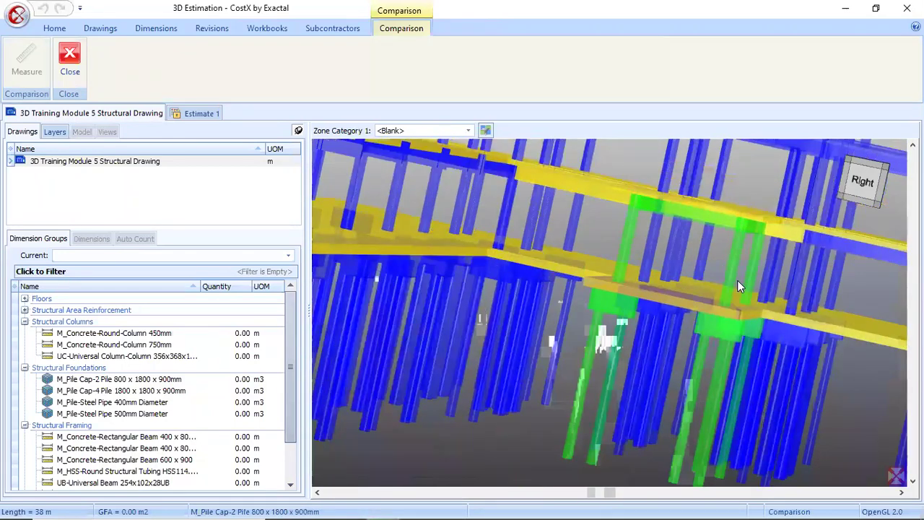
scroll(743, 279, "down", 5)
- Examine the red-coloured pile cap and its piles in the comparison model, view the whole building, and close the comparison
left_click_drag(451, 368, 685, 322)
scroll(807, 294, "up", 5)
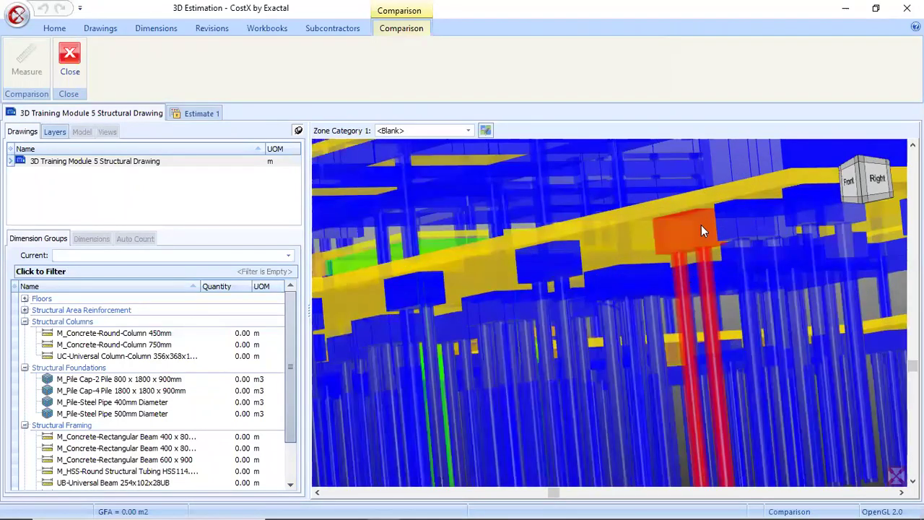
scroll(702, 226, "up", 1)
scroll(704, 247, "up", 1)
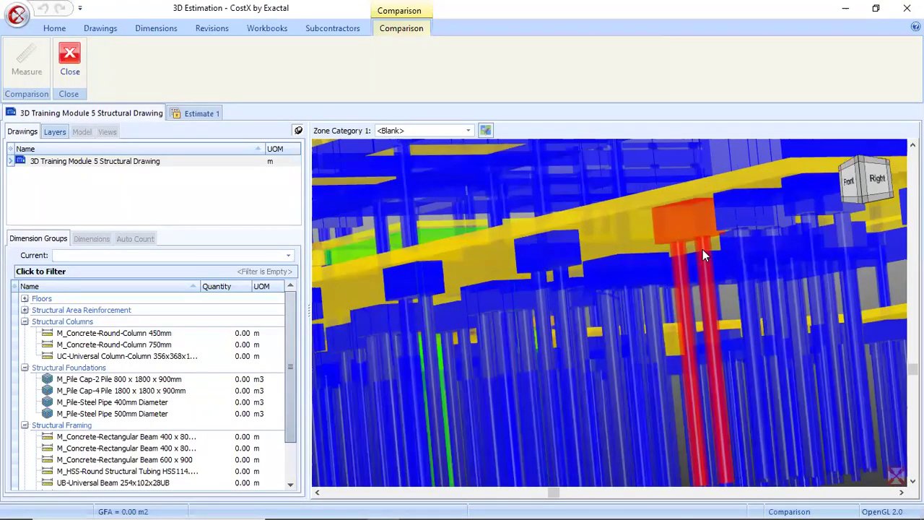
scroll(697, 253, "down", 5)
scroll(819, 213, "up", 5)
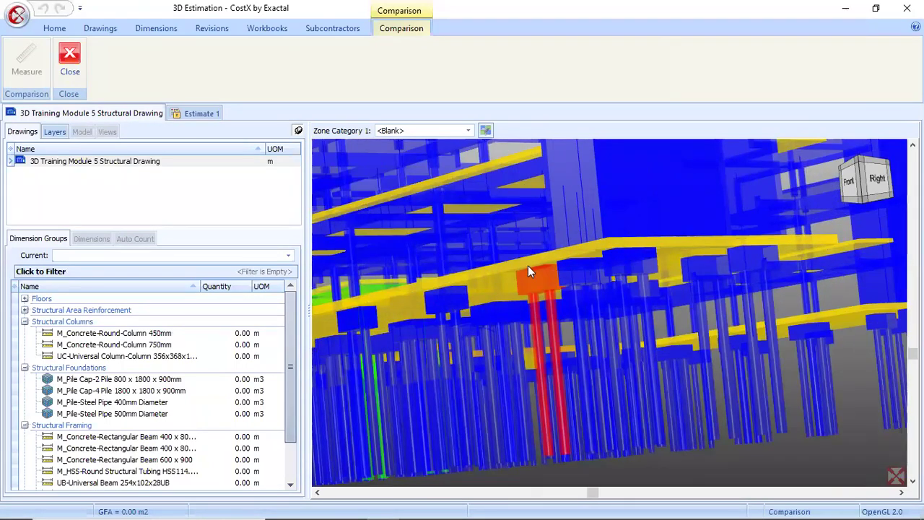
left_click_drag(696, 299, 590, 350)
scroll(590, 349, "down", 10)
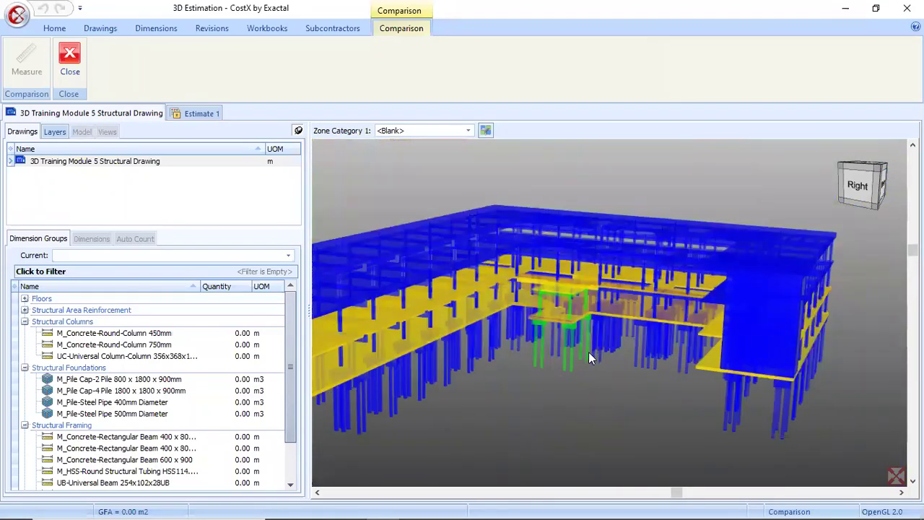
scroll(589, 352, "down", 5)
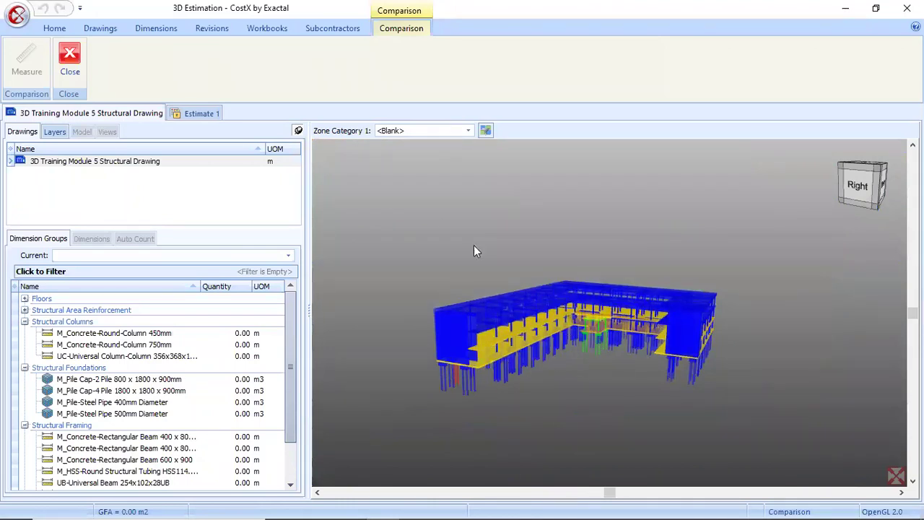
left_click(69, 65)
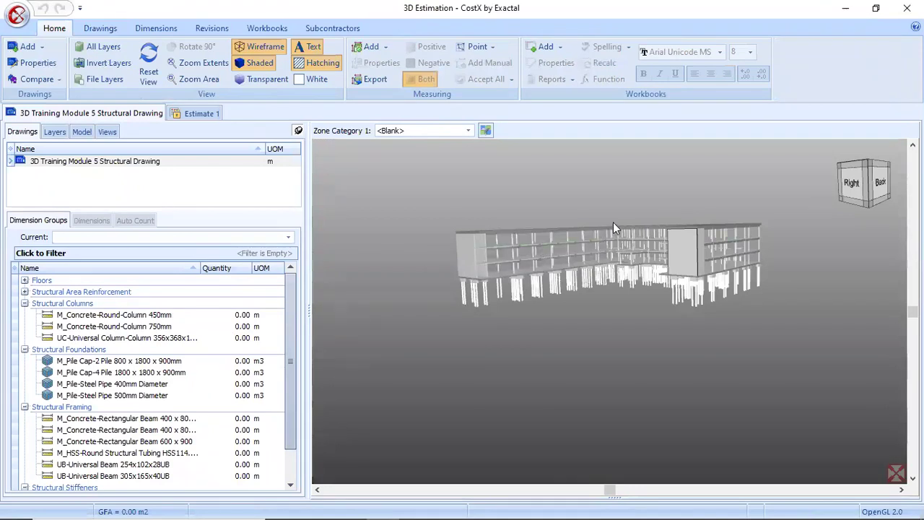
- Promote the BIM dimensions to the revised drawing so the dimension group quantities are updated
scroll(613, 222, "up", 5)
scroll(613, 222, "down", 3)
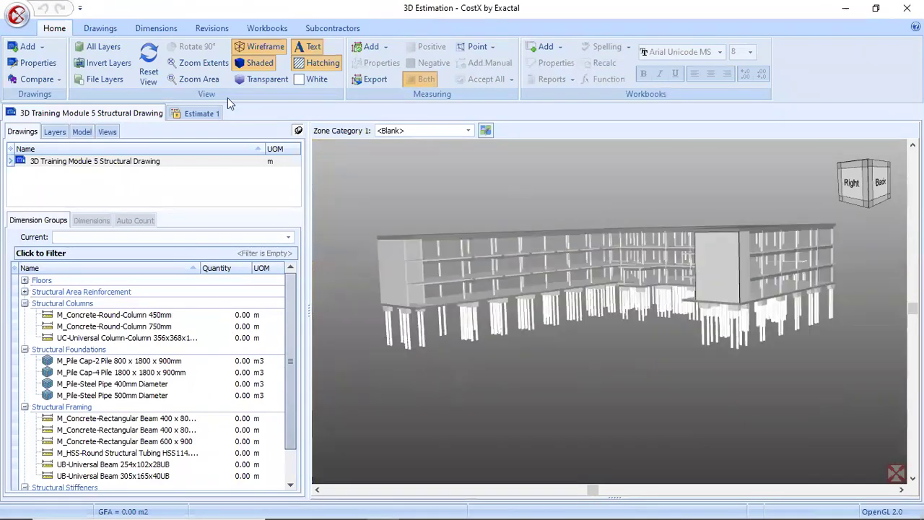
left_click(214, 28)
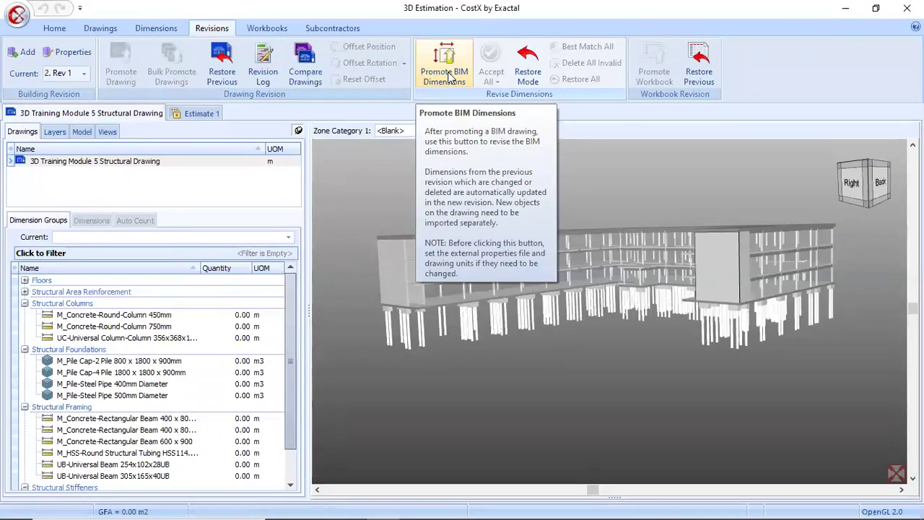
left_click(447, 75)
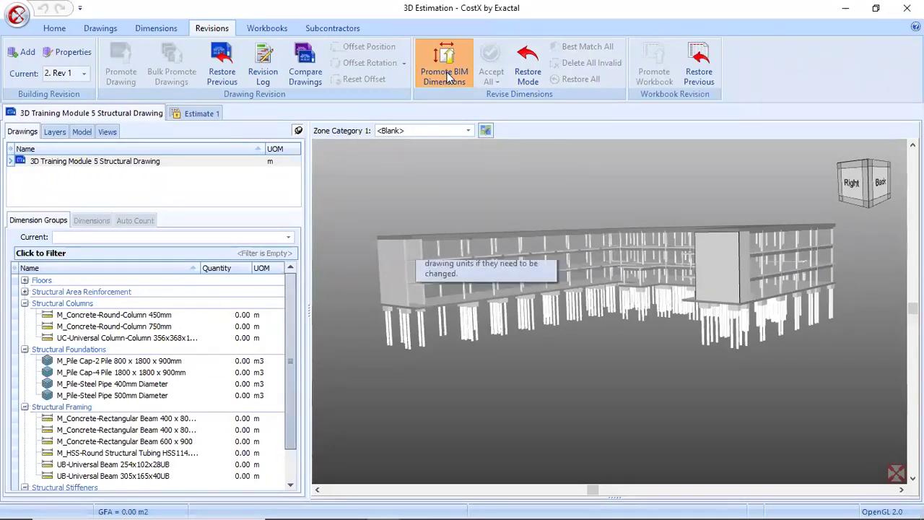
left_click(447, 293)
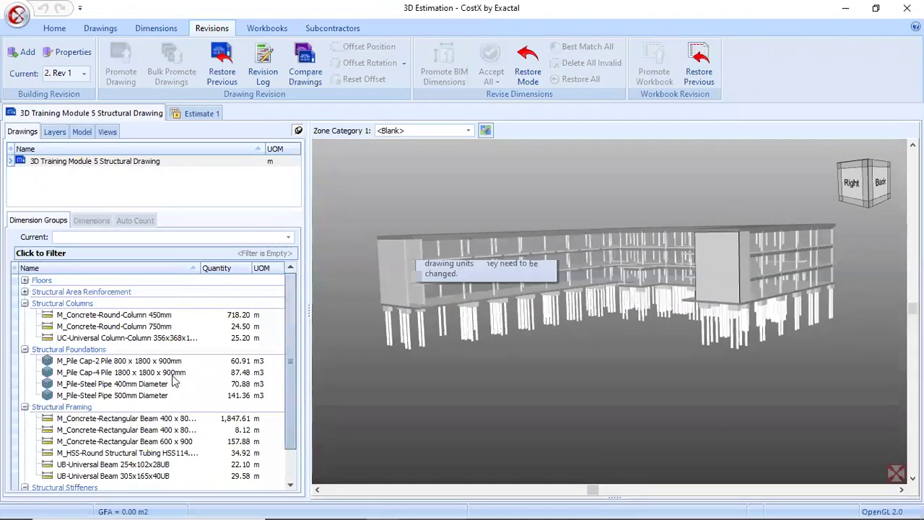
- Check the pile cap and steel pipe pile quantities in Estimate 1's Structural Foundations sub-sheet against the revised dimension groups
left_click(199, 114)
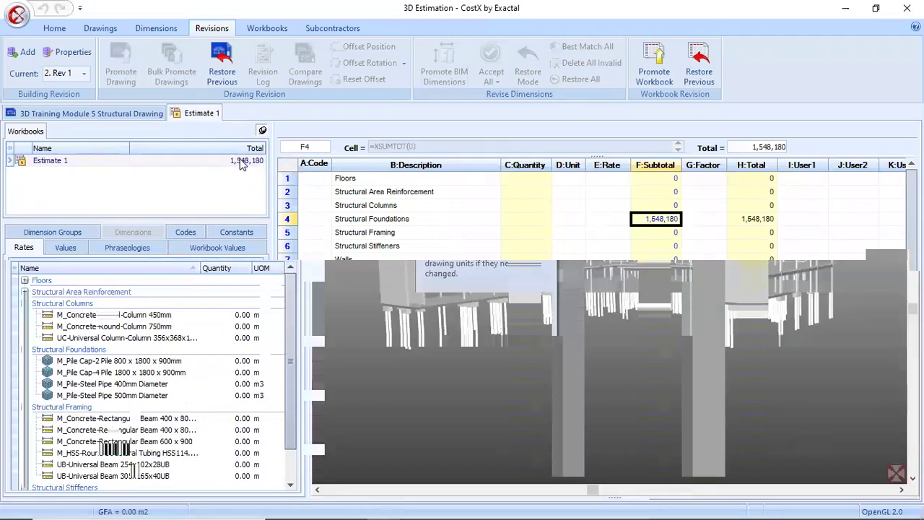
left_click(233, 162)
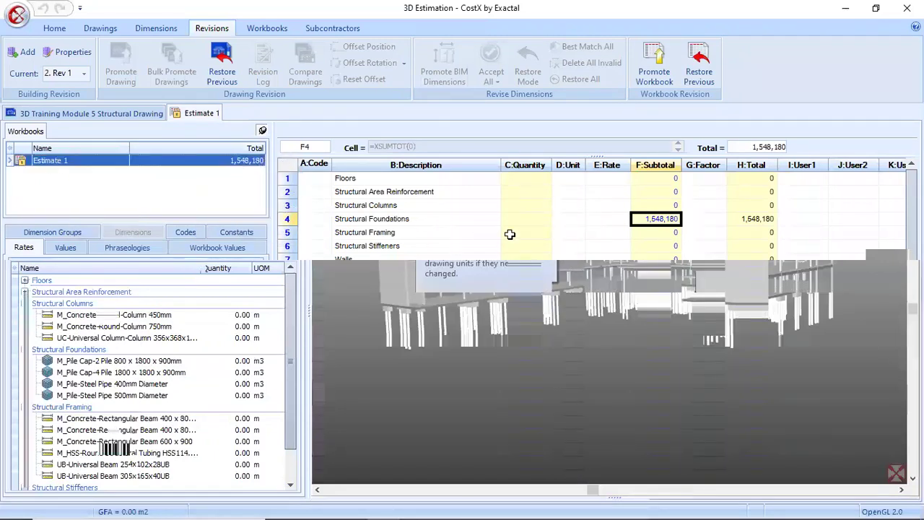
double_click(655, 219)
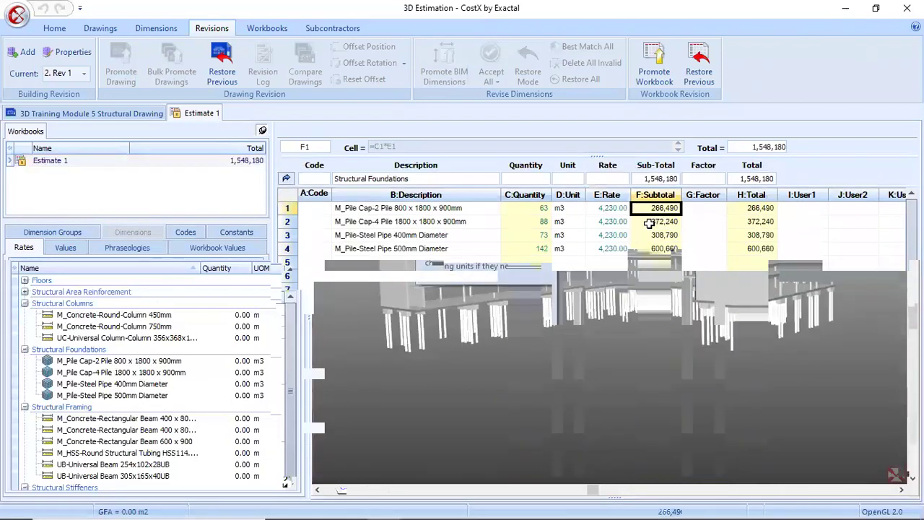
left_click(528, 209)
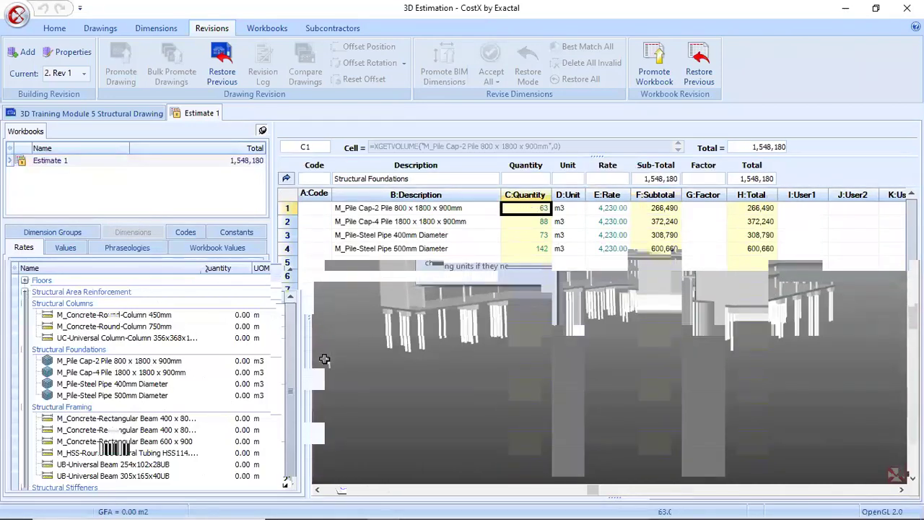
left_click(37, 233)
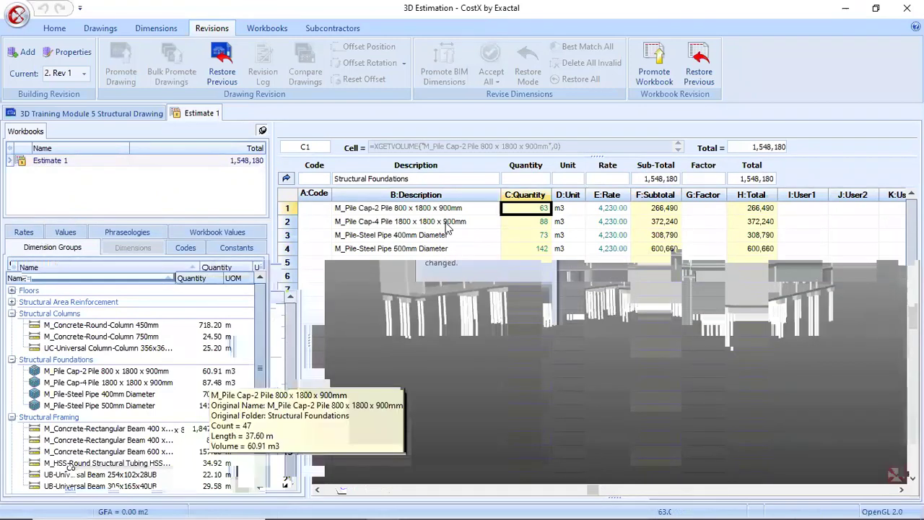
left_click(542, 235)
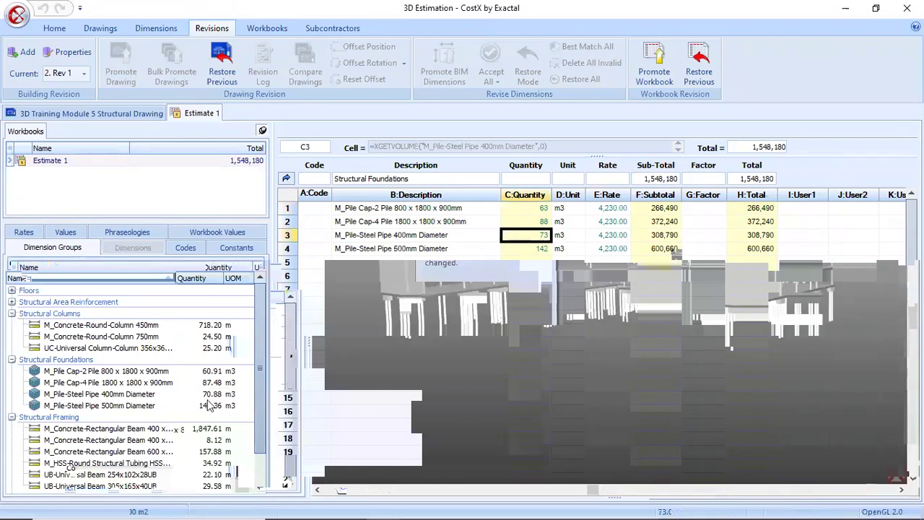
- Promote the Estimate 1 workbook to building revision Rev 1 so its quantities and totals follow the revised dimension groups
mouse_move(206, 399)
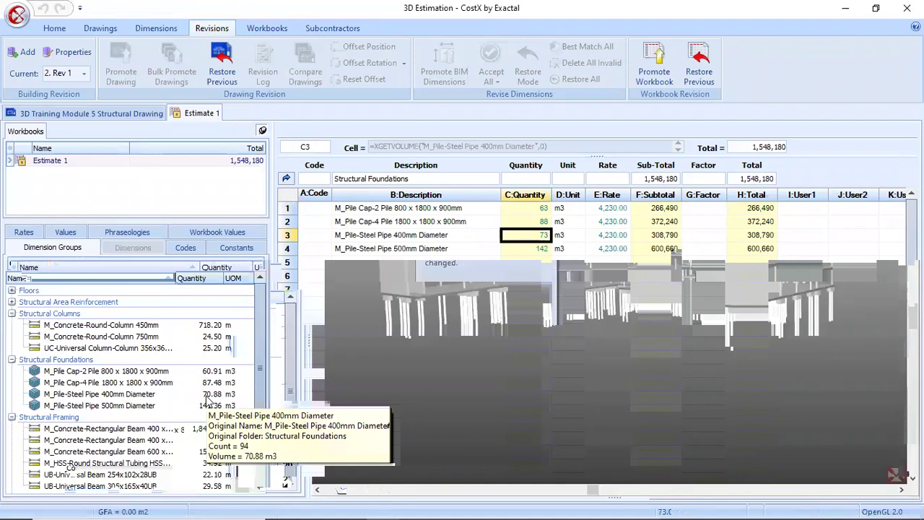
left_click(654, 76)
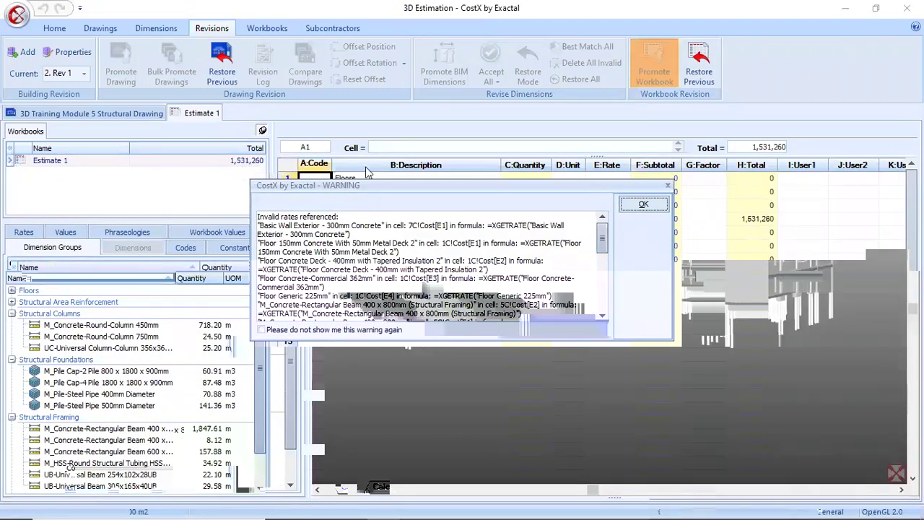
left_click(643, 204)
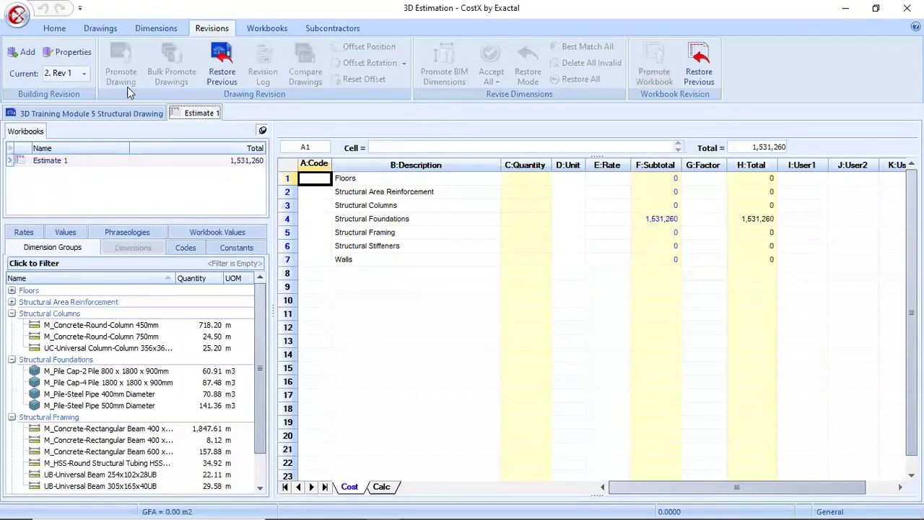
left_click(153, 28)
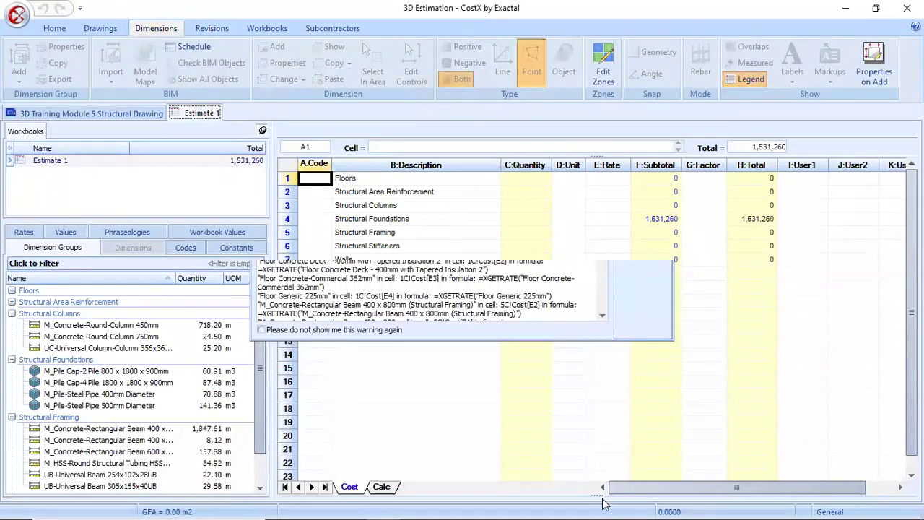
- Switch to the Cost Management presentation in PowerPoint and start the slide show at the Auto-Revision slide
mouse_move(424, 505)
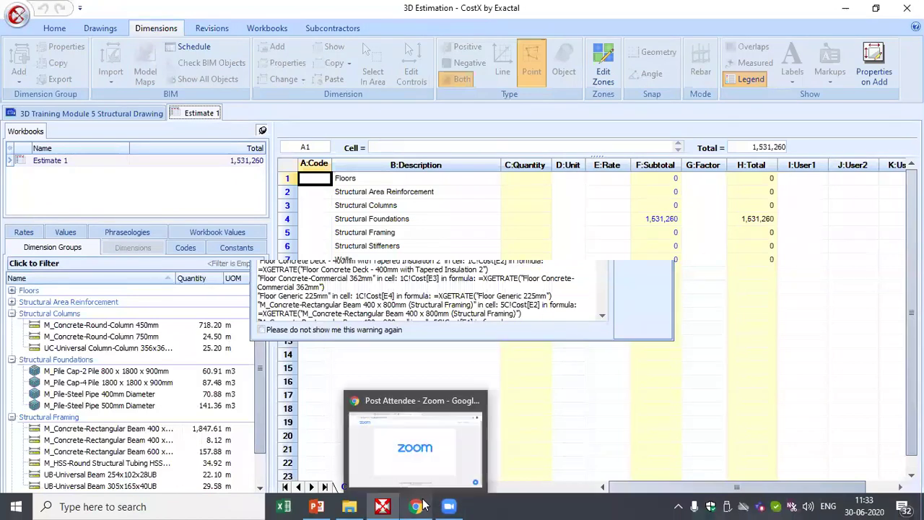
mouse_move(317, 505)
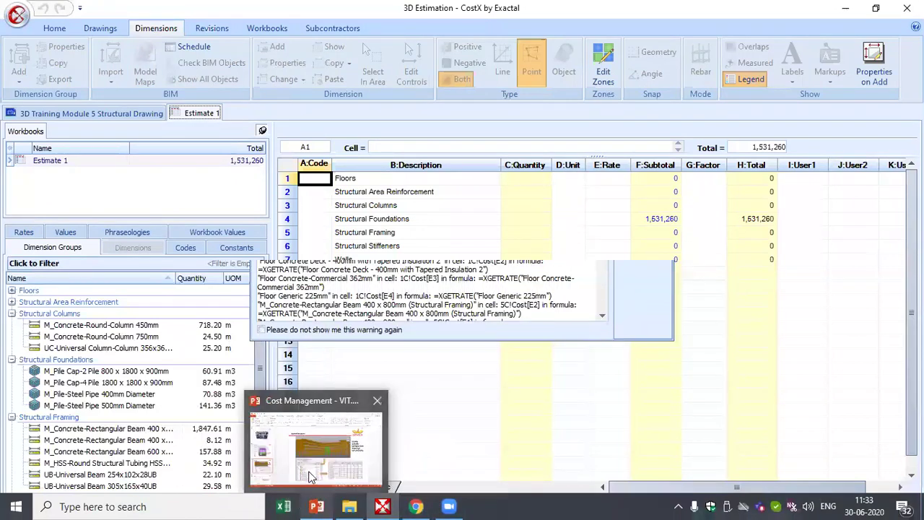
left_click(311, 477)
left_click(777, 510)
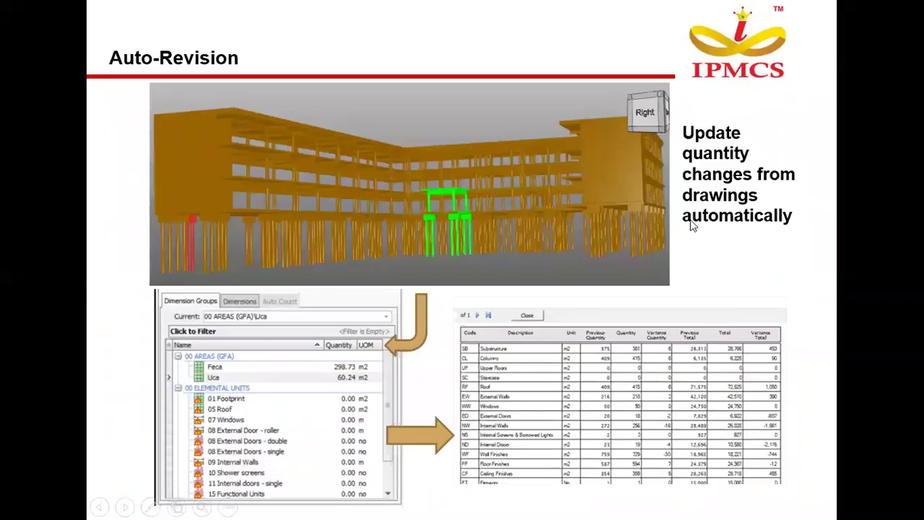